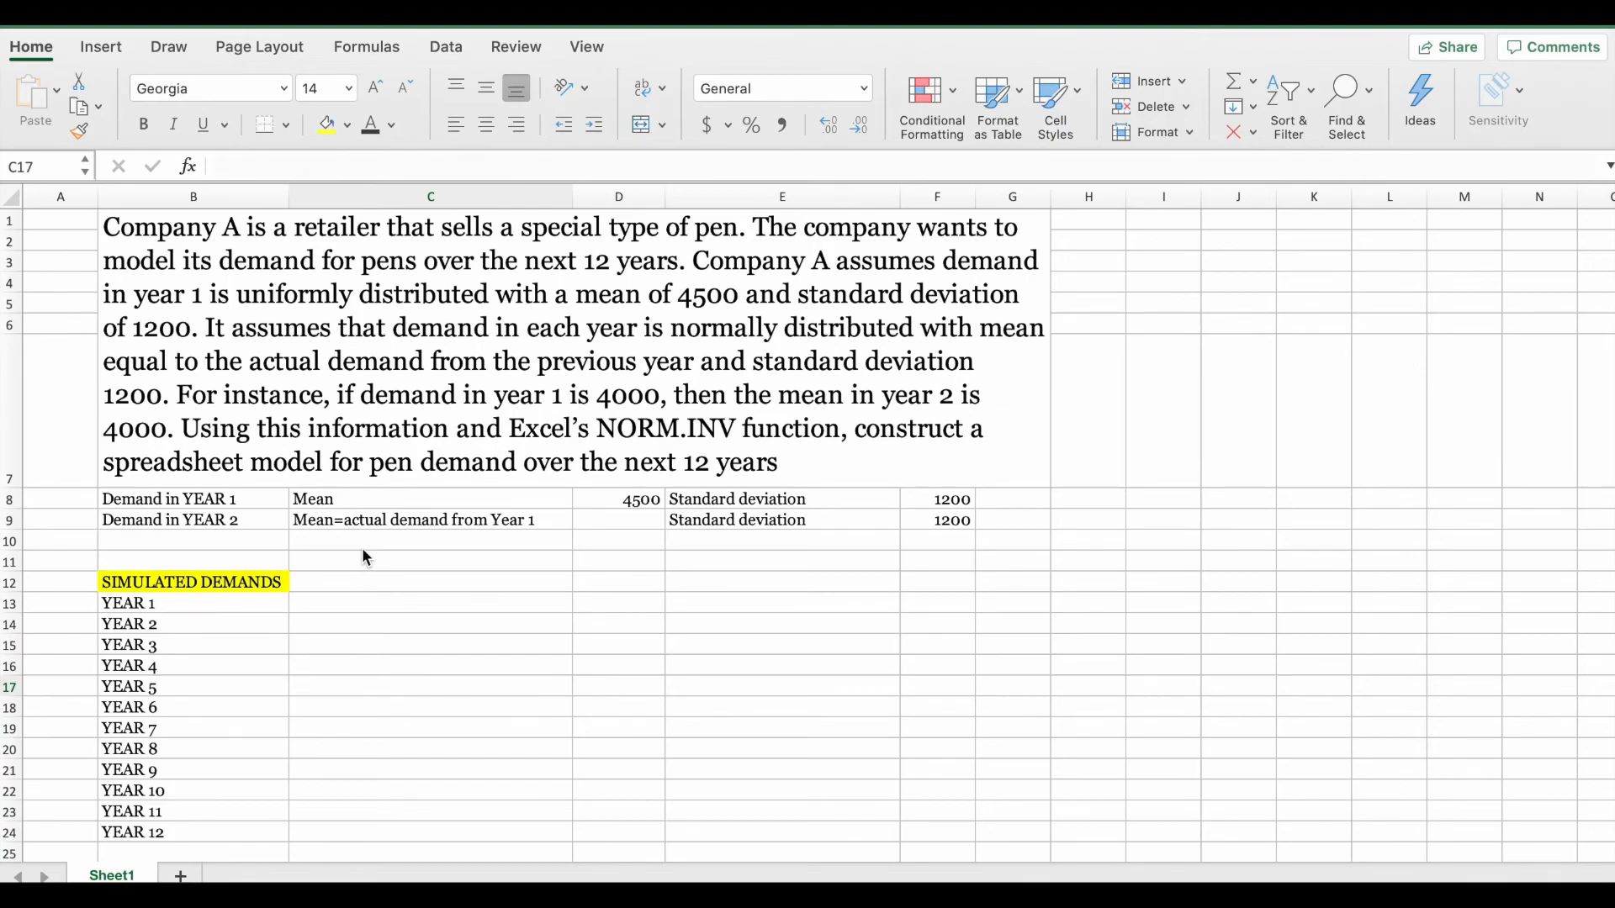
- Examine the mean and standard deviation assumptions listed for Year 1 and Year 2 demand in rows 8 and 9
{"action": "left_click", "coordinate": [325, 544]}
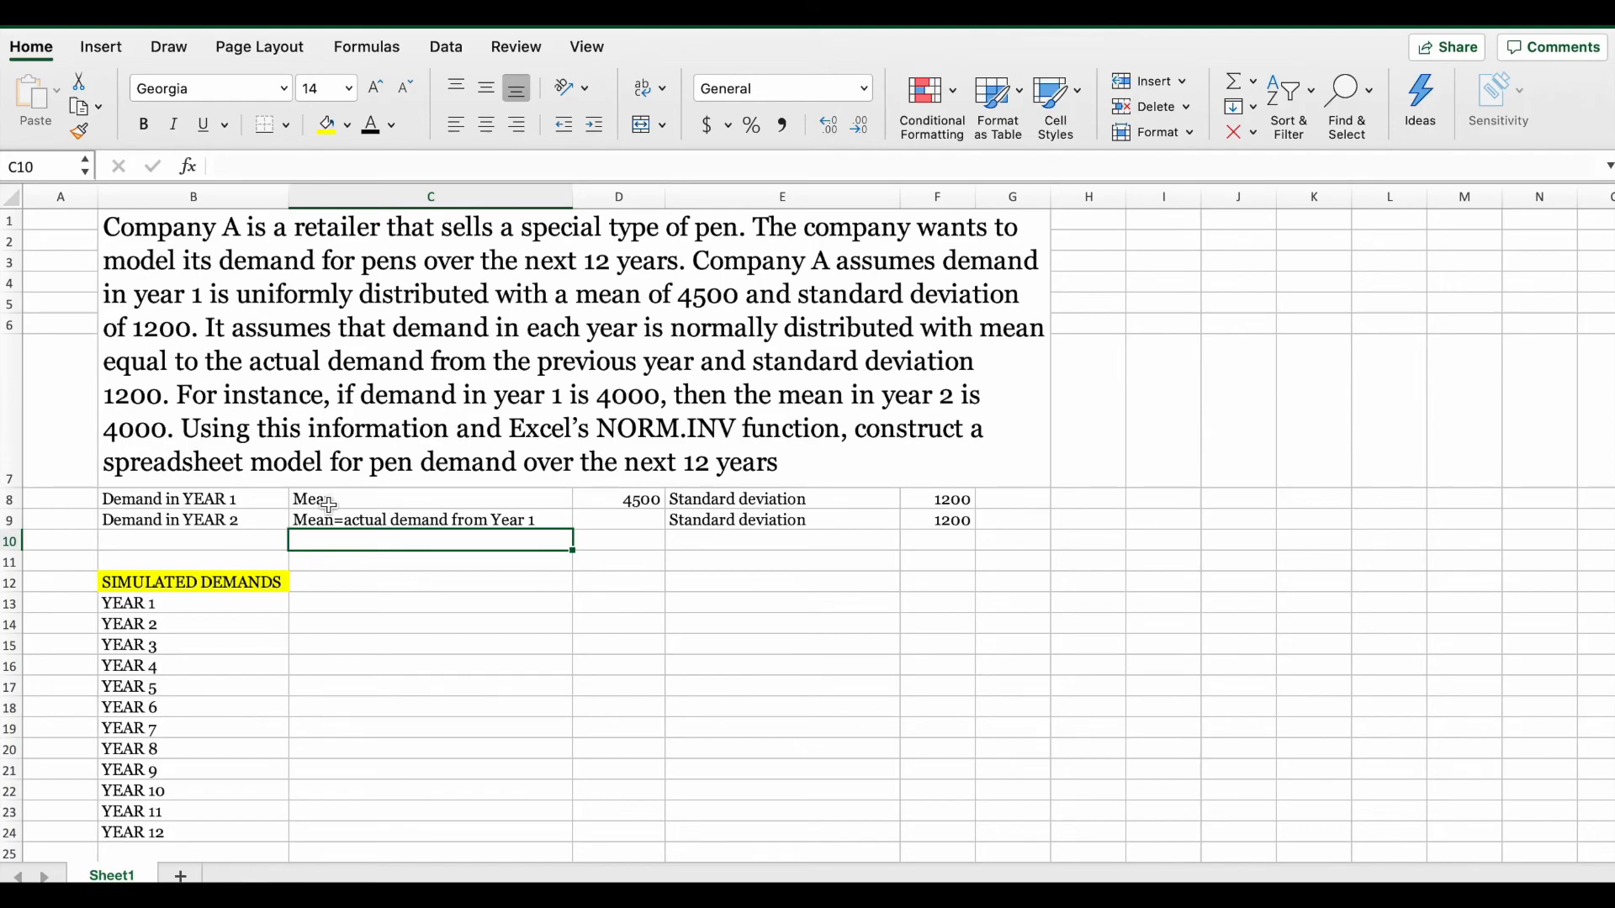
{"action": "left_click", "coordinate": [10, 499]}
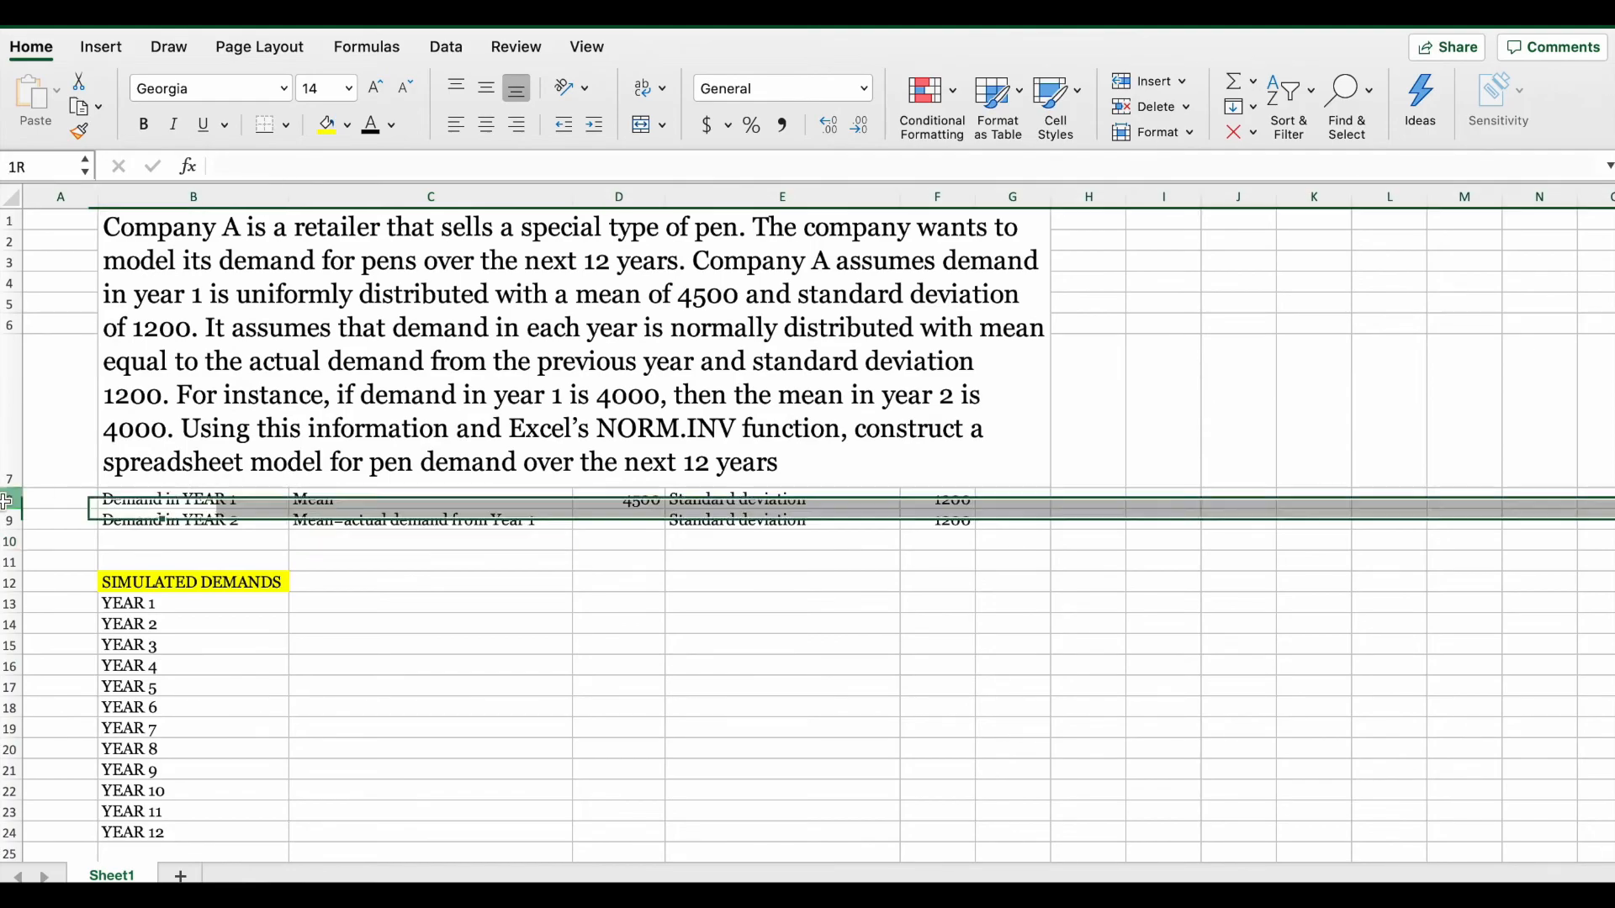
{"action": "scroll", "coordinate": [350, 628], "scroll_direction": "up", "scroll_amount": 4}
{"action": "scroll", "coordinate": [683, 592], "scroll_direction": "down", "scroll_amount": 3}
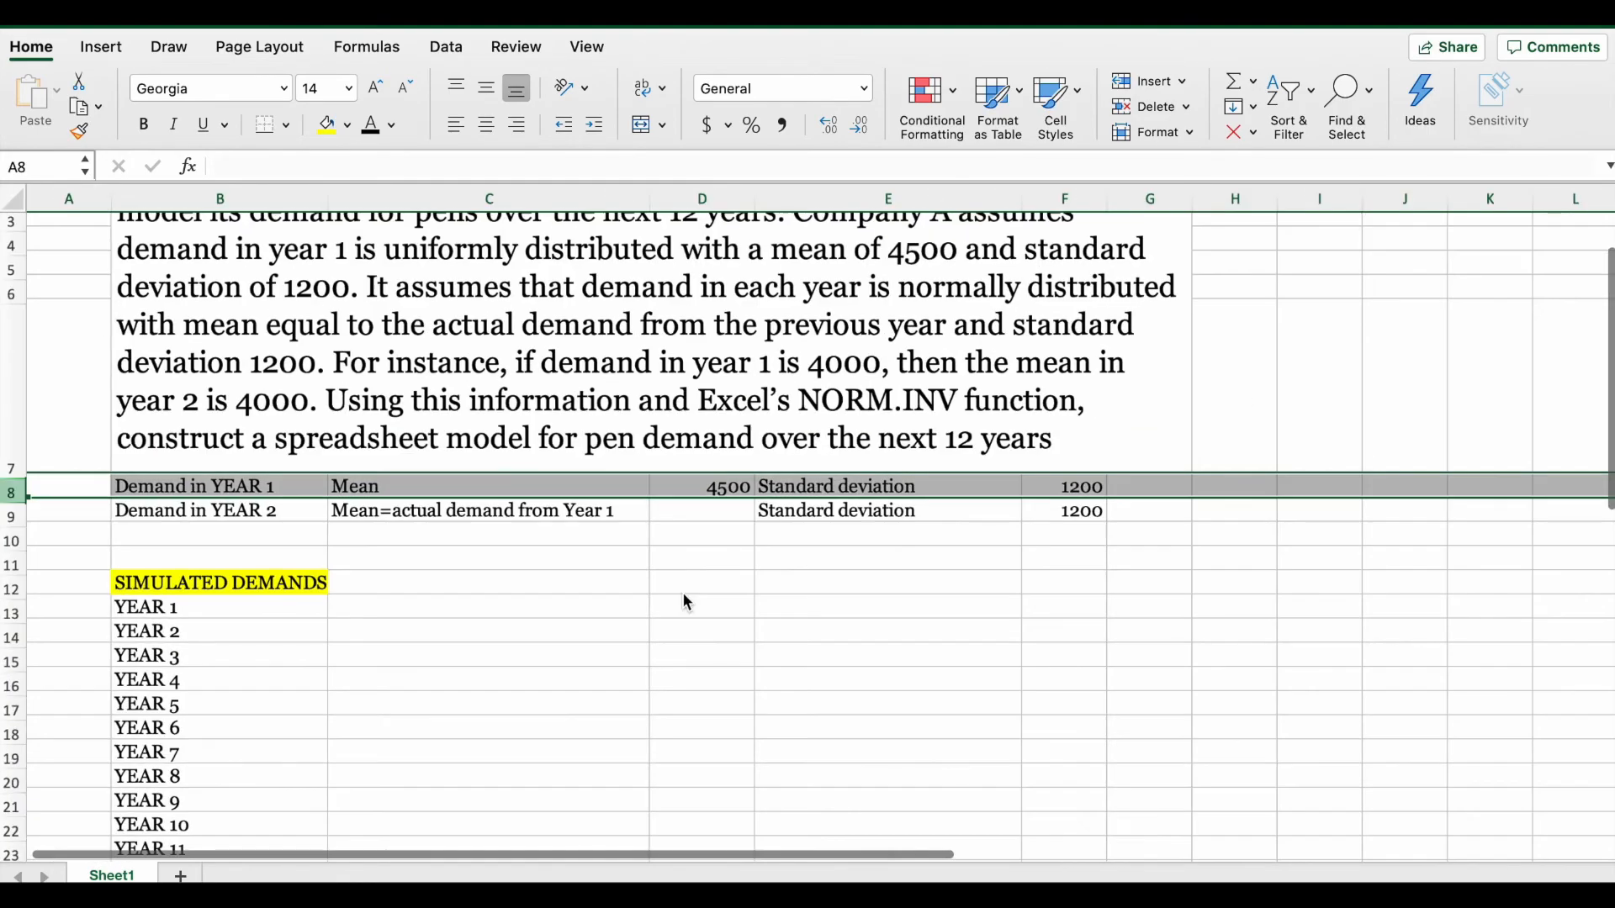
{"action": "left_click", "coordinate": [683, 590]}
{"action": "left_click", "coordinate": [707, 483]}
{"action": "left_click", "coordinate": [708, 506]}
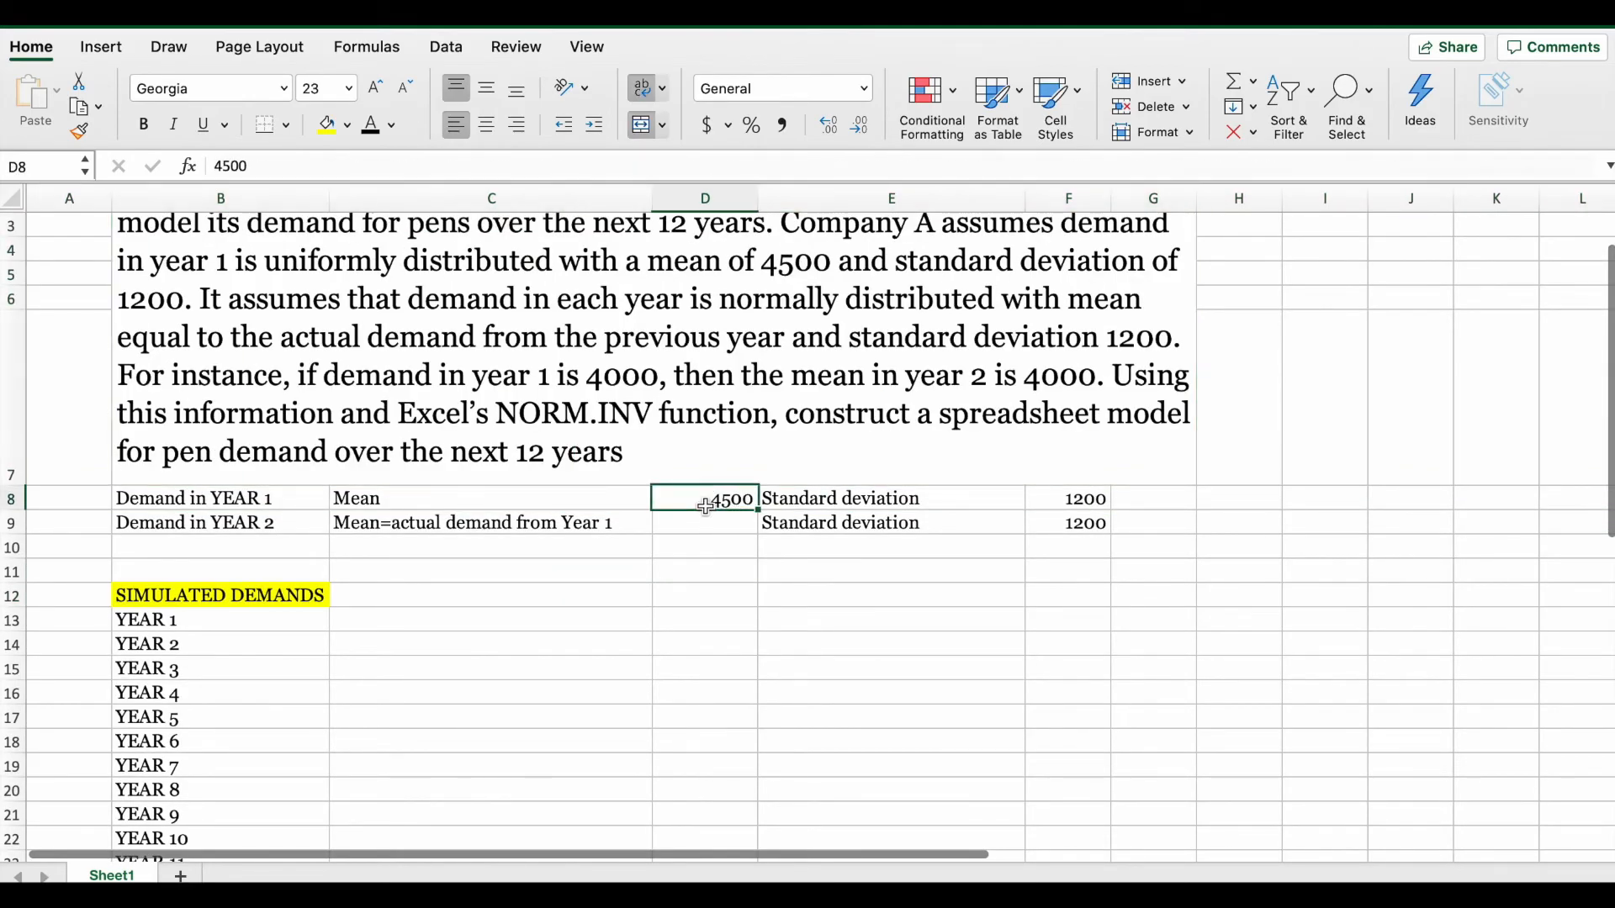
{"action": "left_click", "coordinate": [1084, 522]}
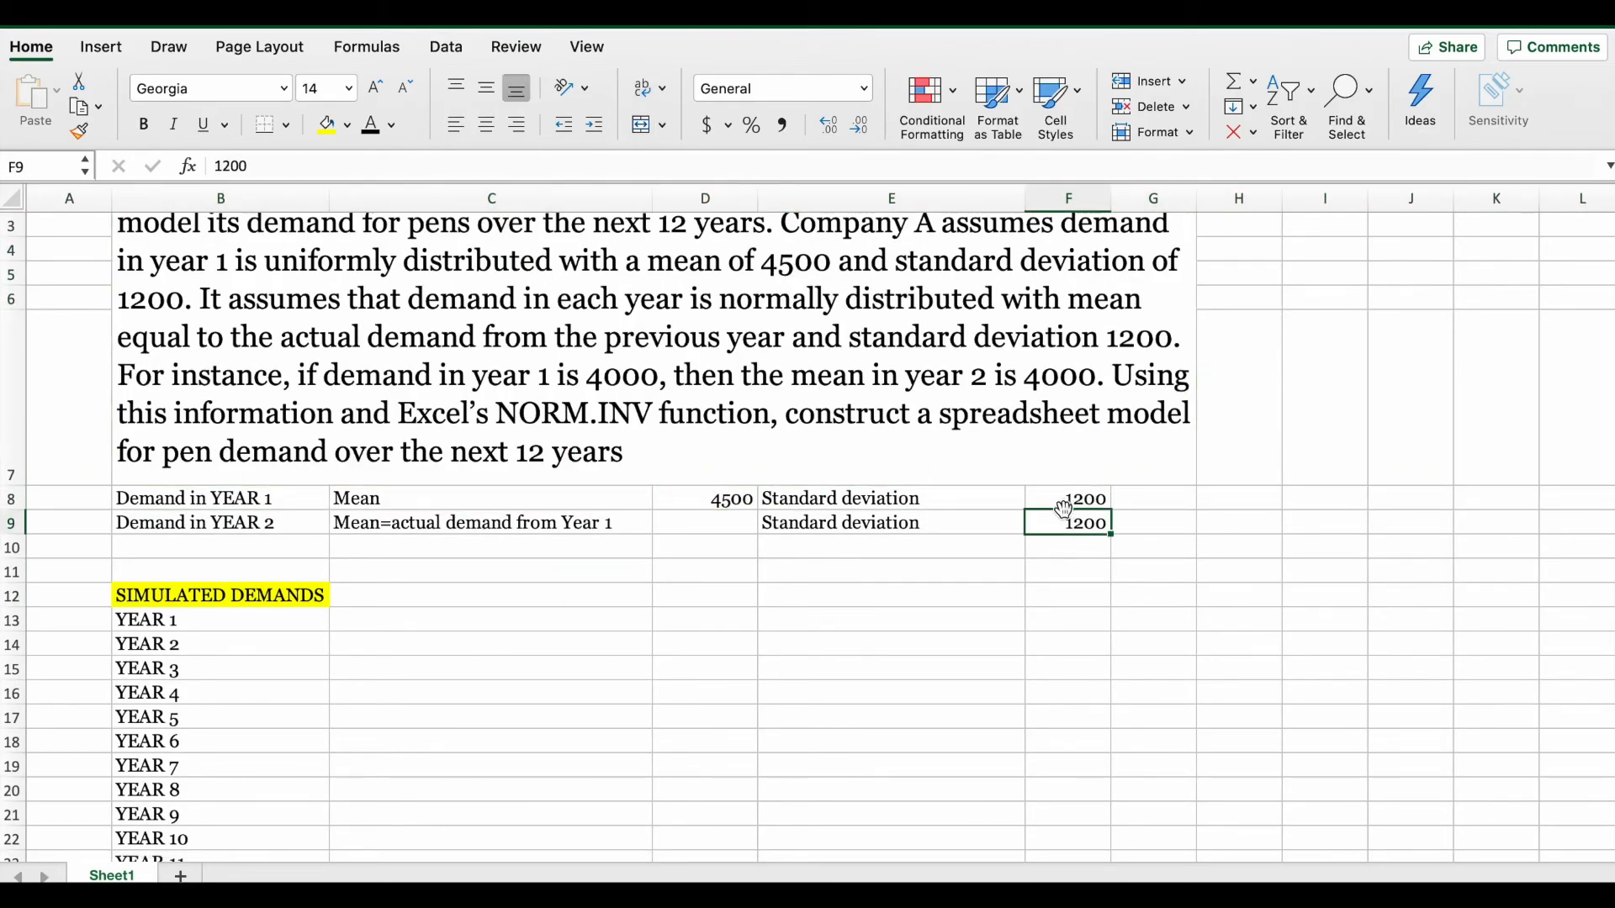
{"action": "left_click", "coordinate": [345, 522]}
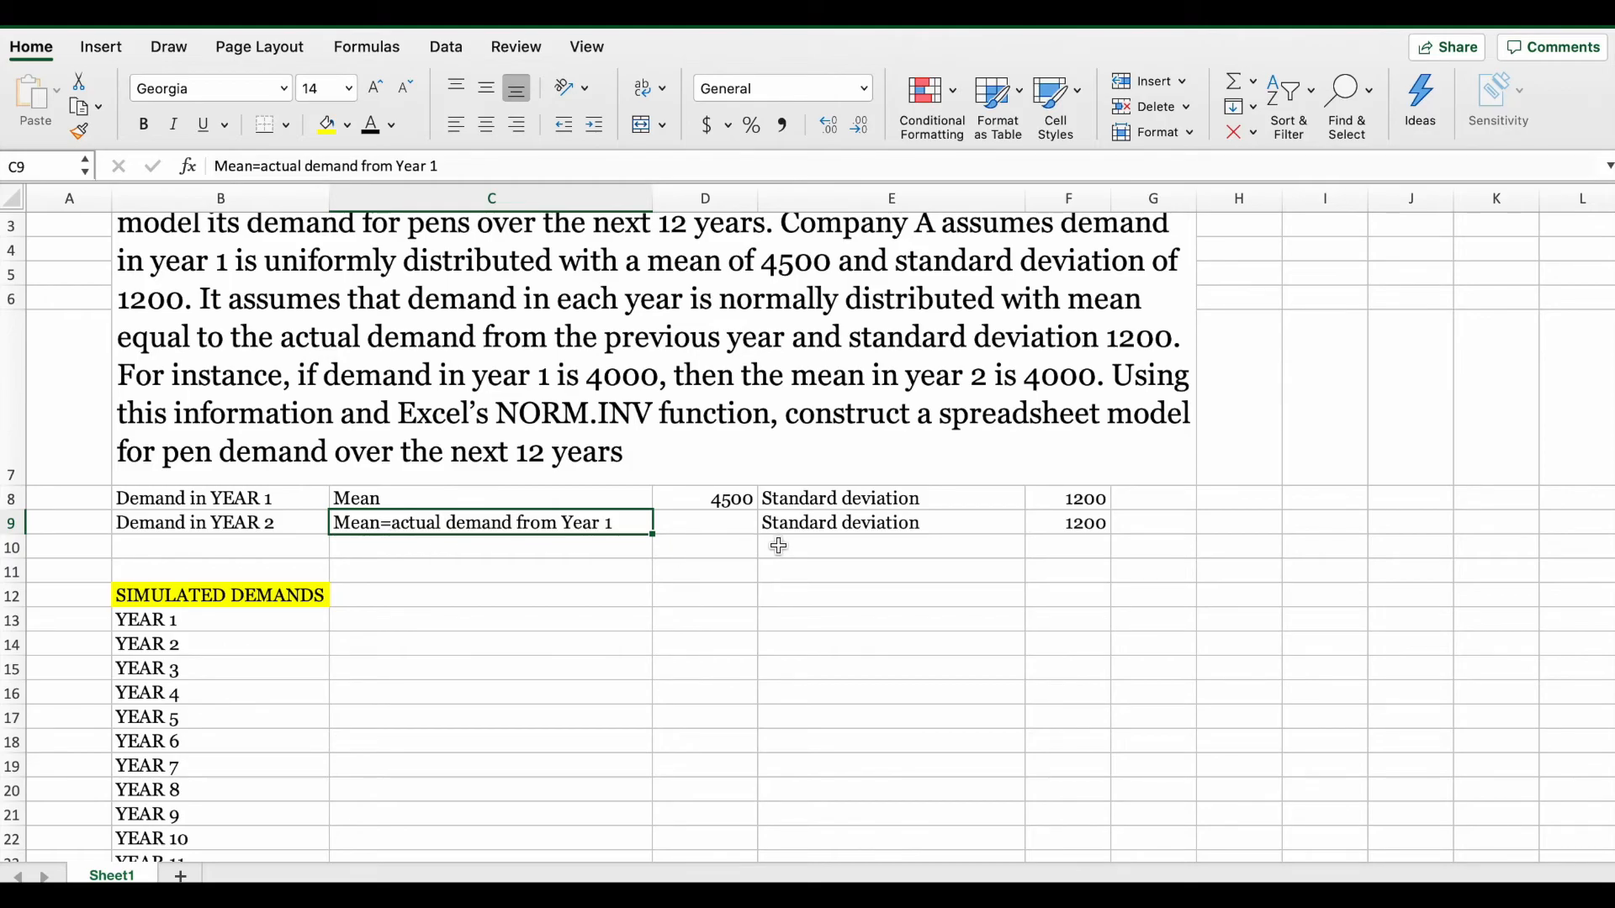
{"action": "left_click", "coordinate": [1092, 521]}
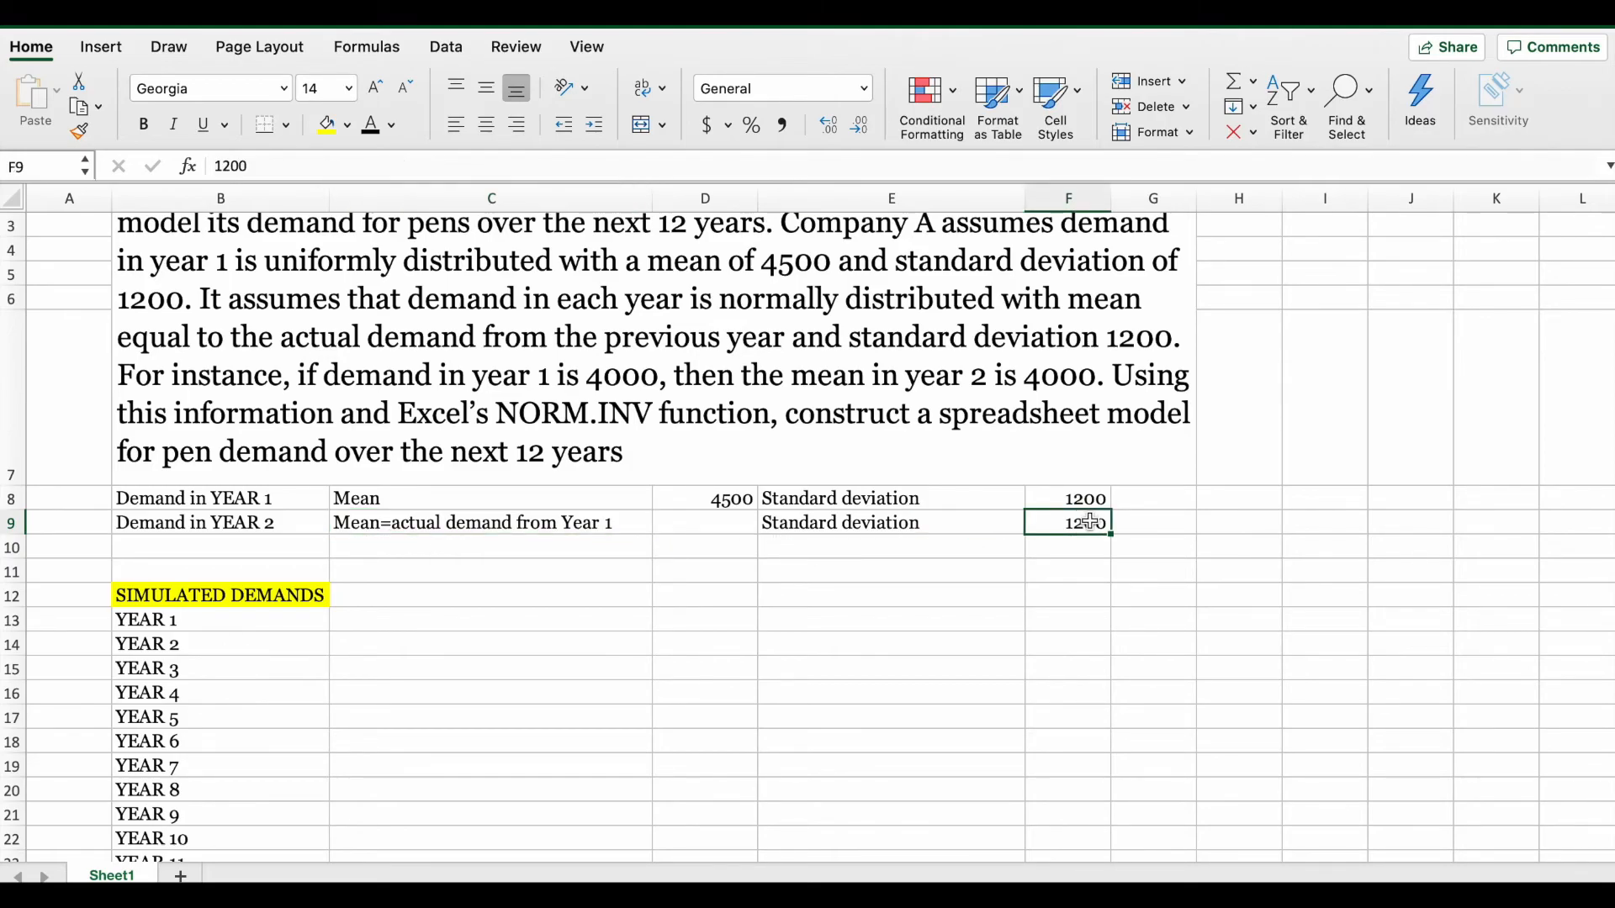
- Enter the Year 1 simulated demand in C13 as =NORM.INV(RAND(),4500,1200)
{"action": "scroll", "coordinate": [605, 584], "scroll_direction": "down", "scroll_amount": 1}
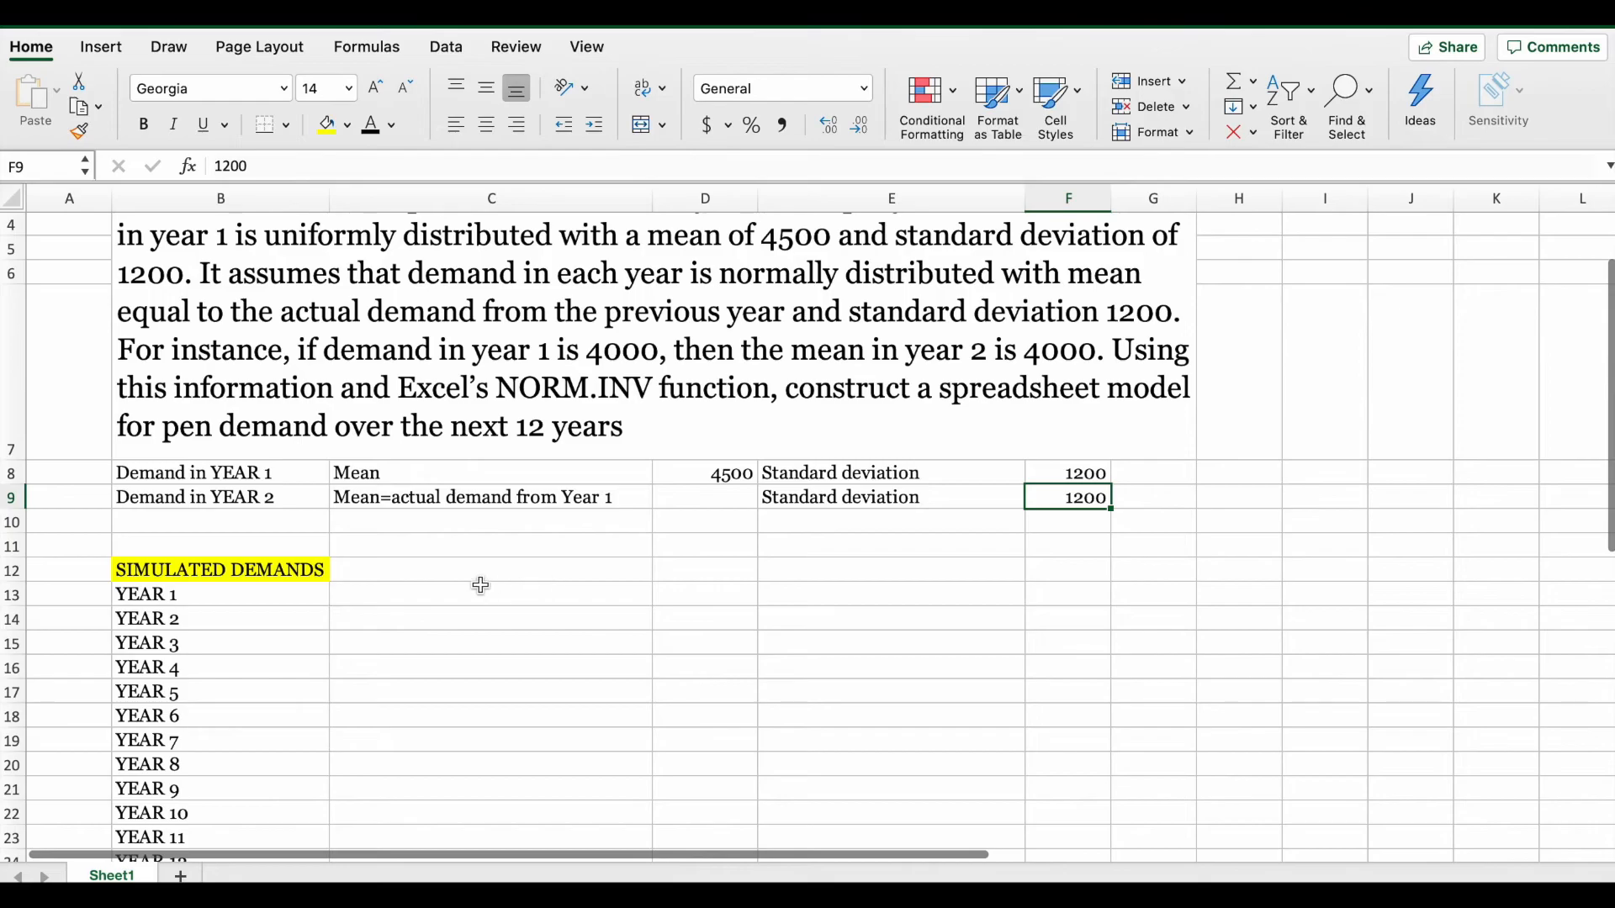
{"action": "left_click", "coordinate": [411, 591]}
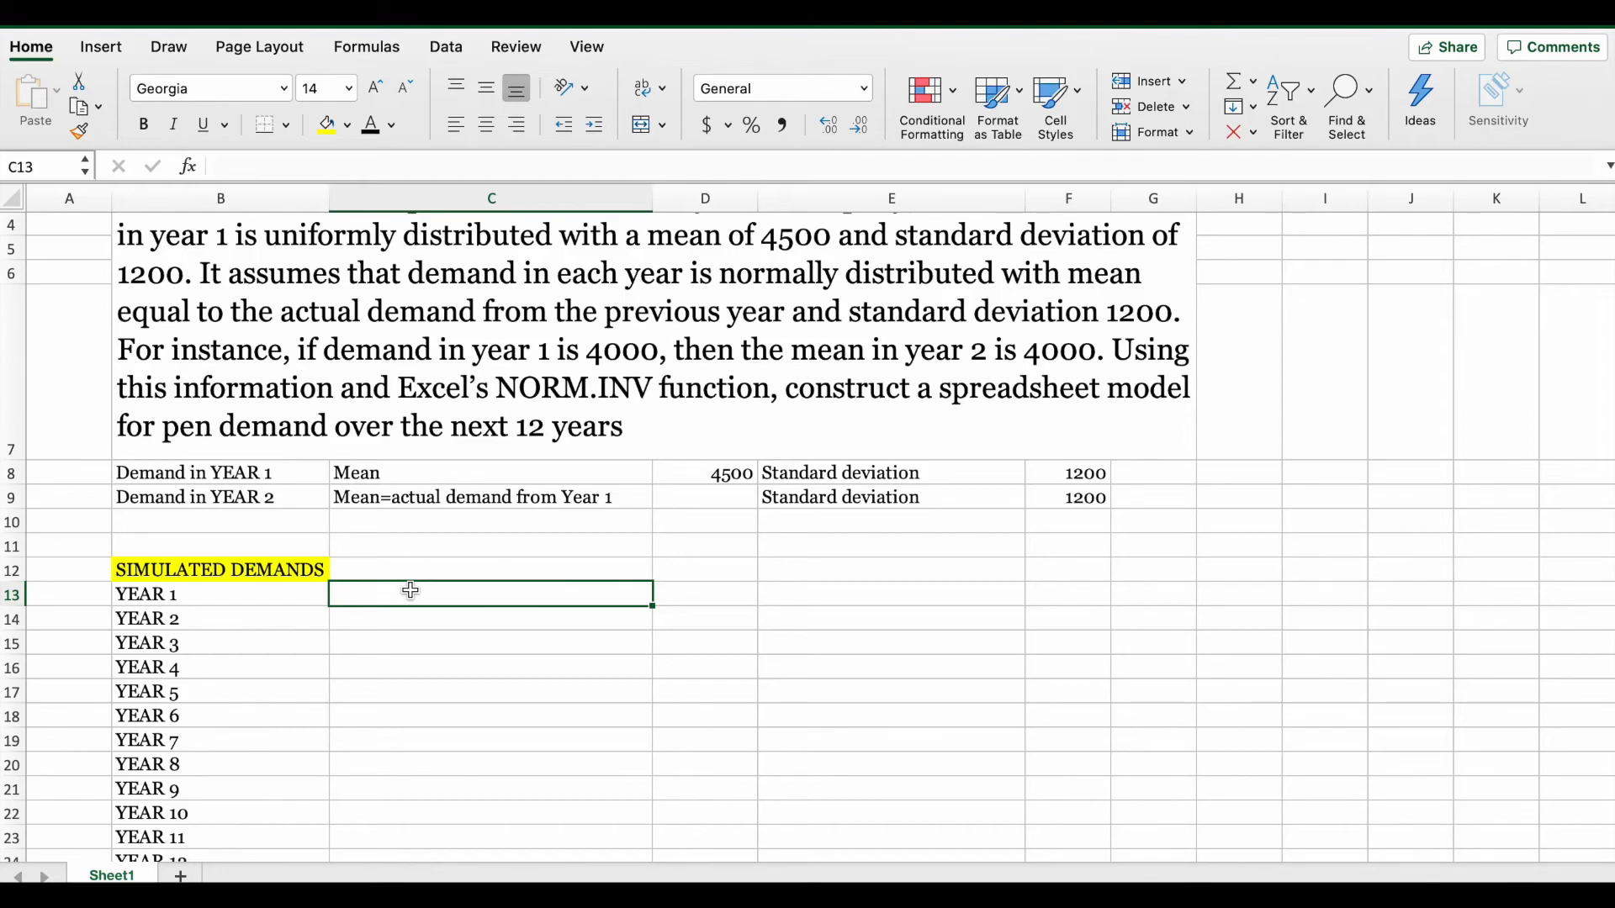
{"action": "double_click", "coordinate": [409, 592]}
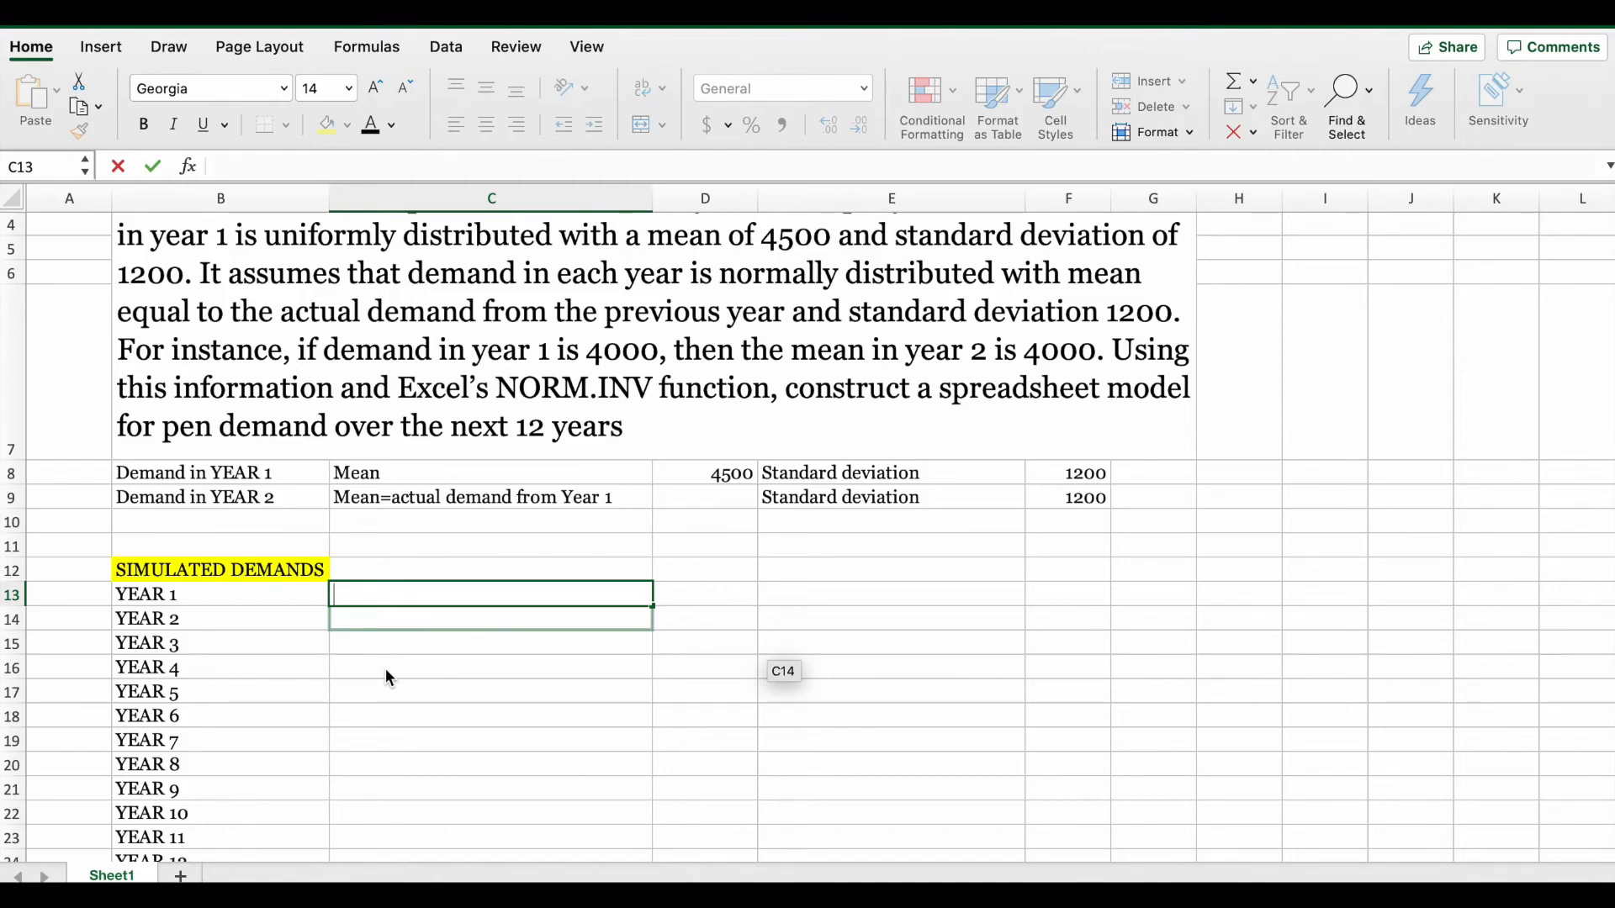
{"action": "type", "text": "="}
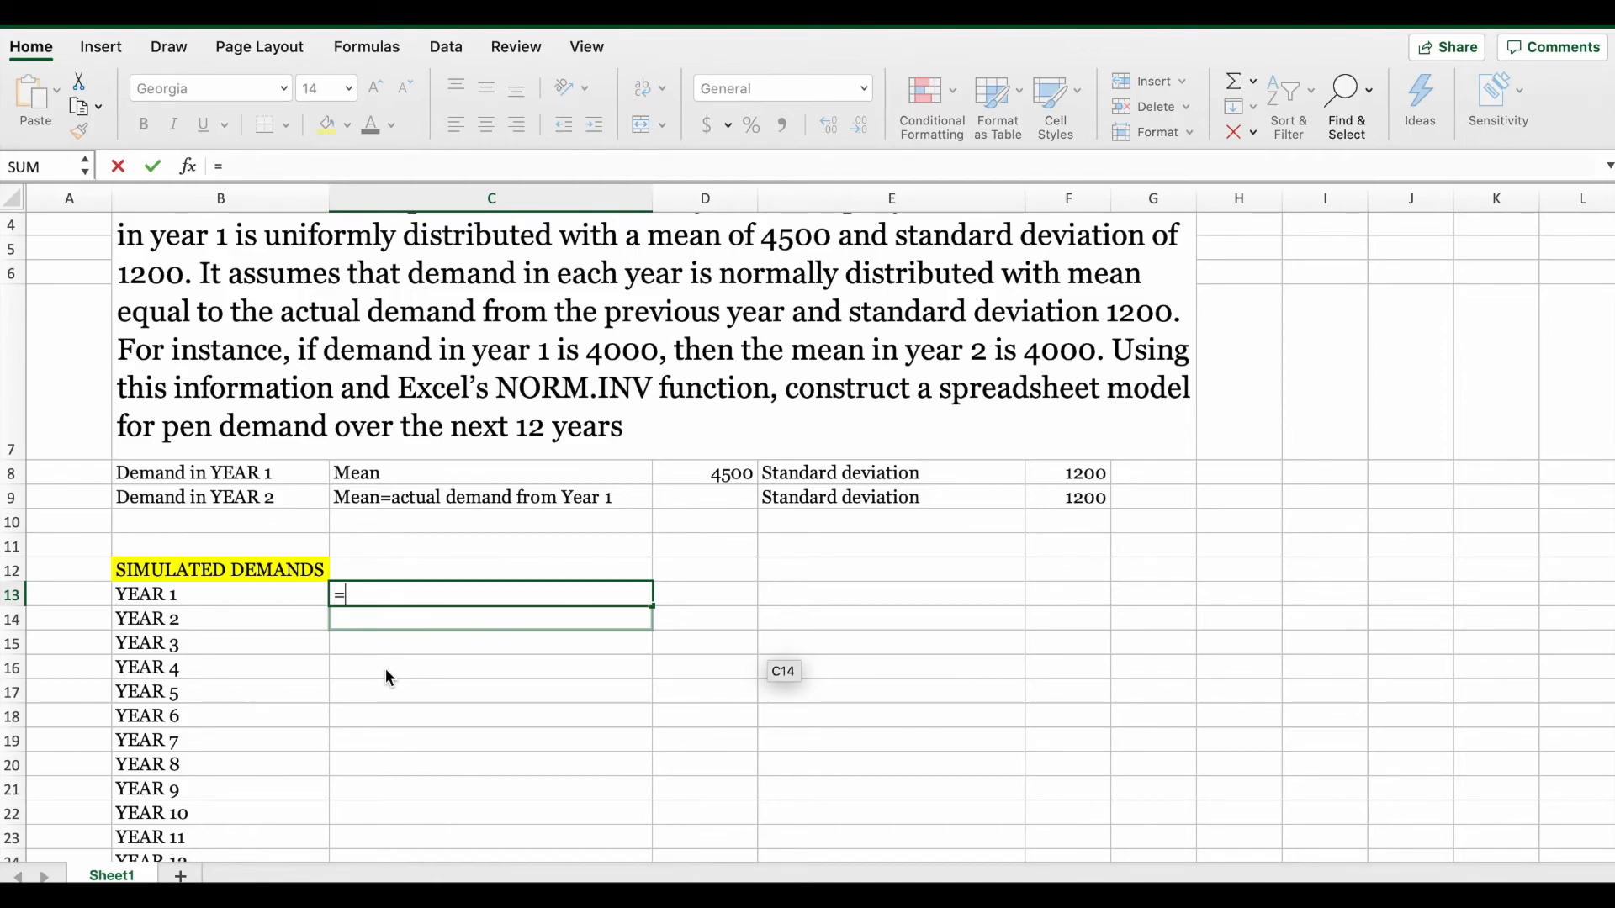
{"action": "type", "text": "norm"}
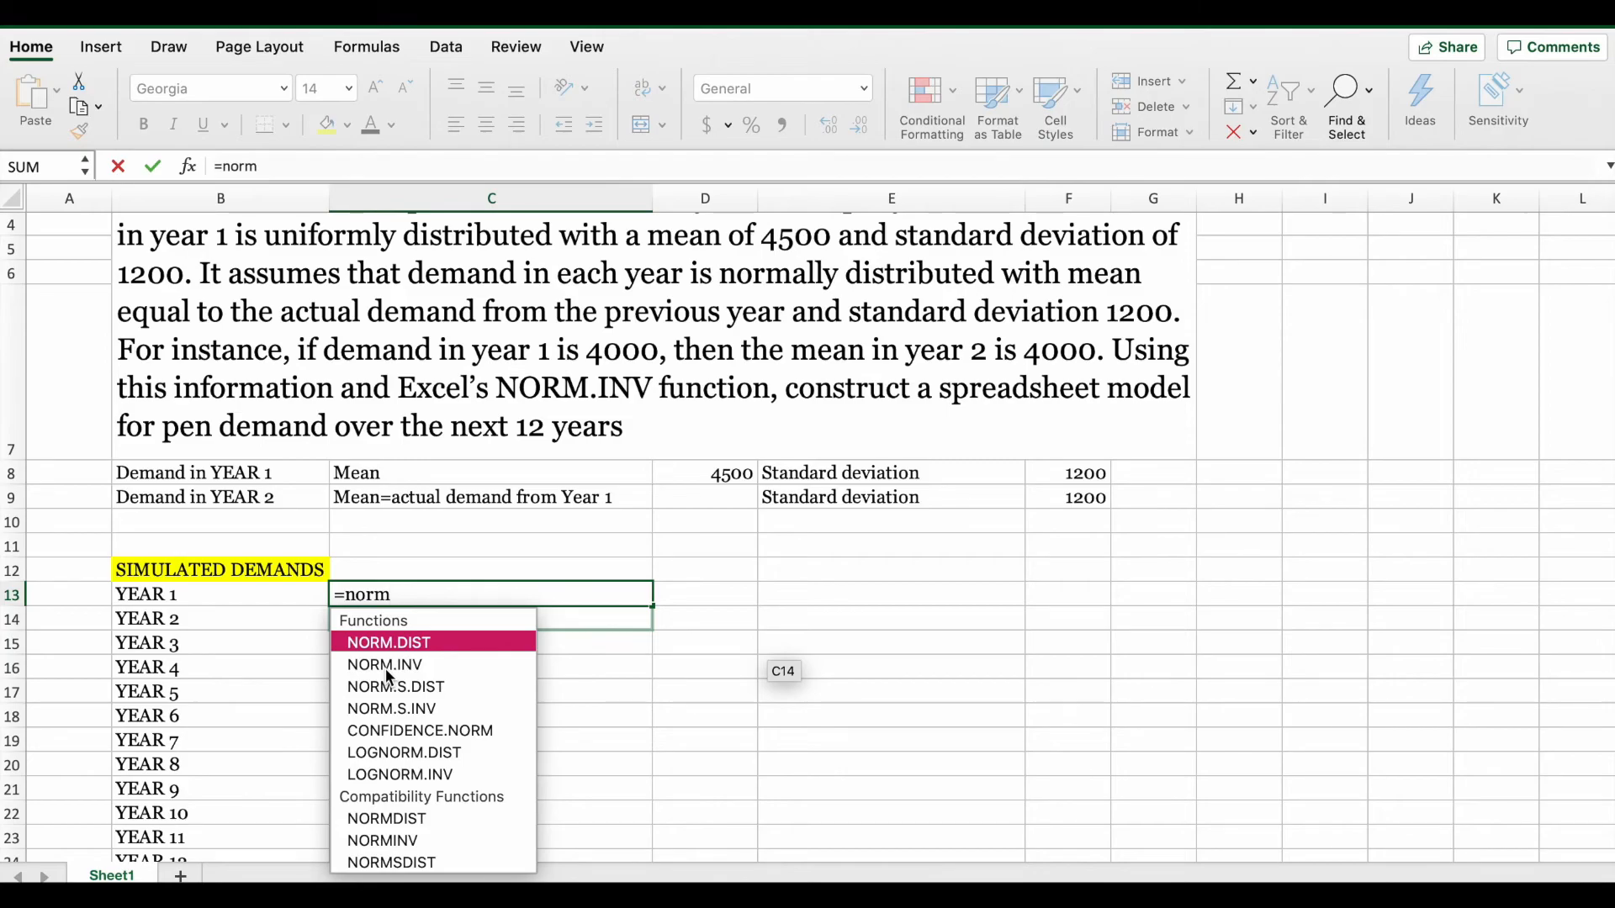
{"action": "key", "text": "Down"}
{"action": "key", "text": "Tab"}
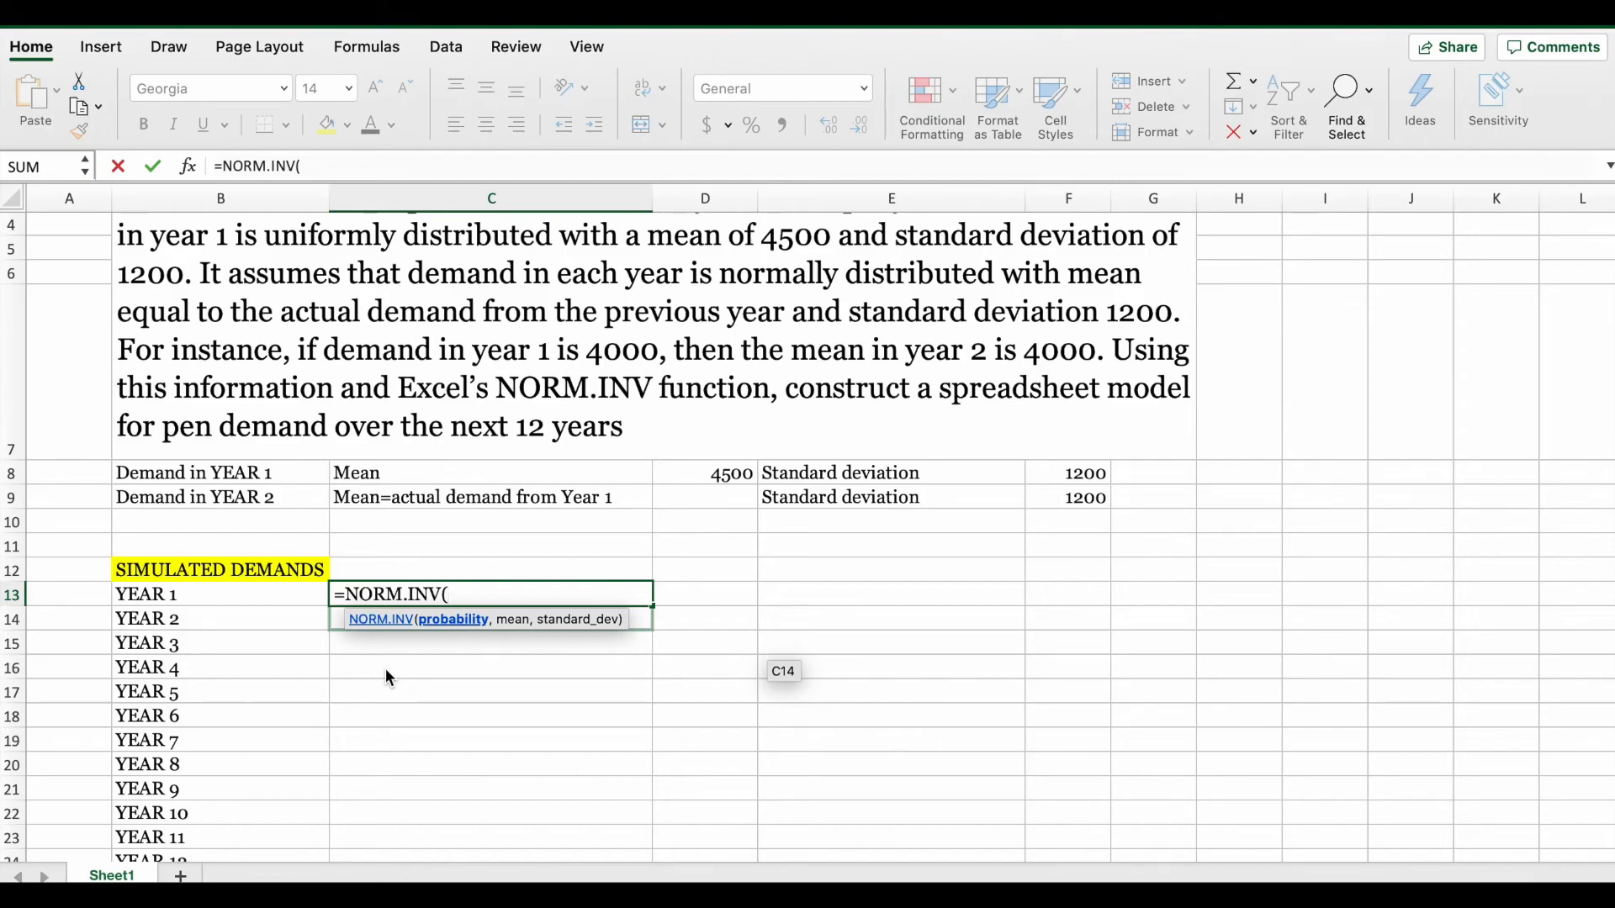
{"action": "type", "text": "ra"}
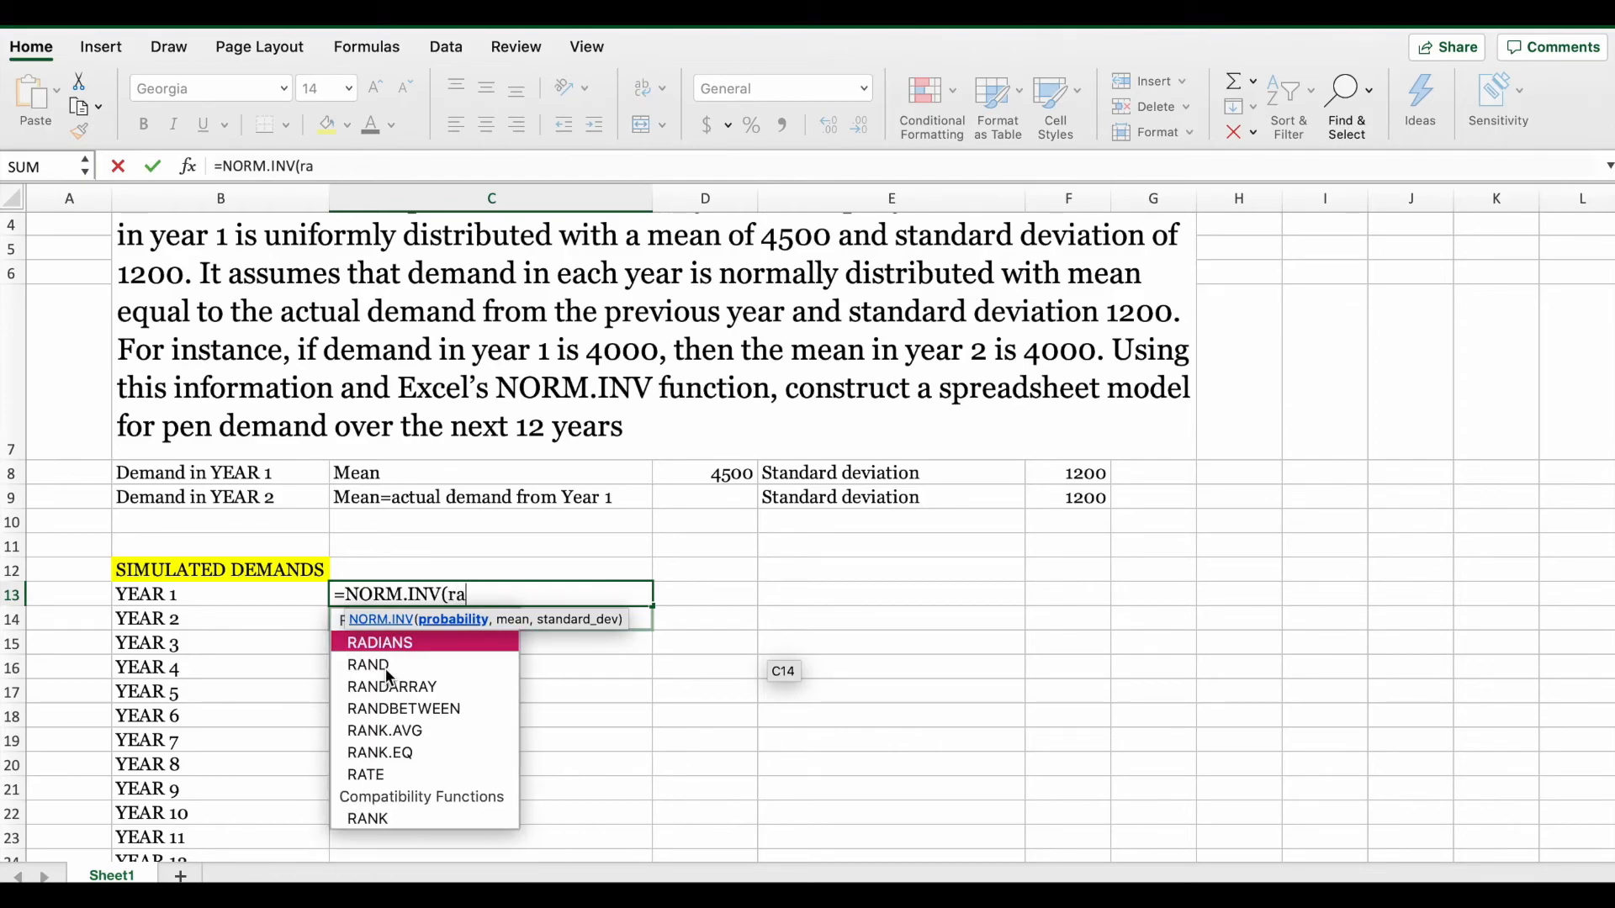
{"action": "type", "text": "nd"}
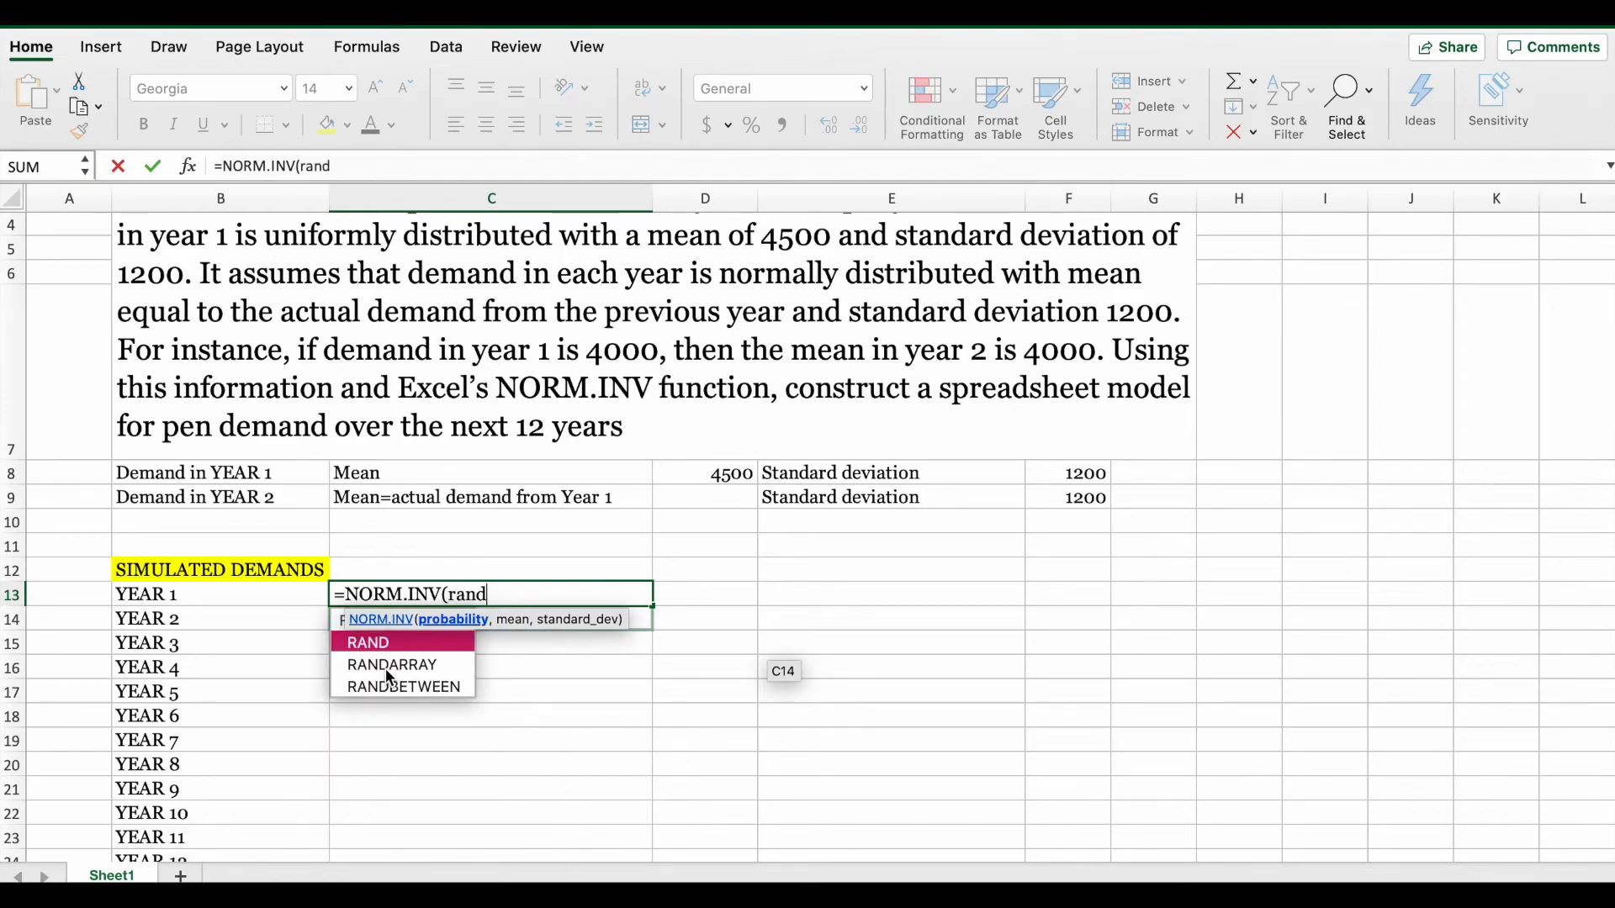
{"action": "double_click", "coordinate": [380, 648]}
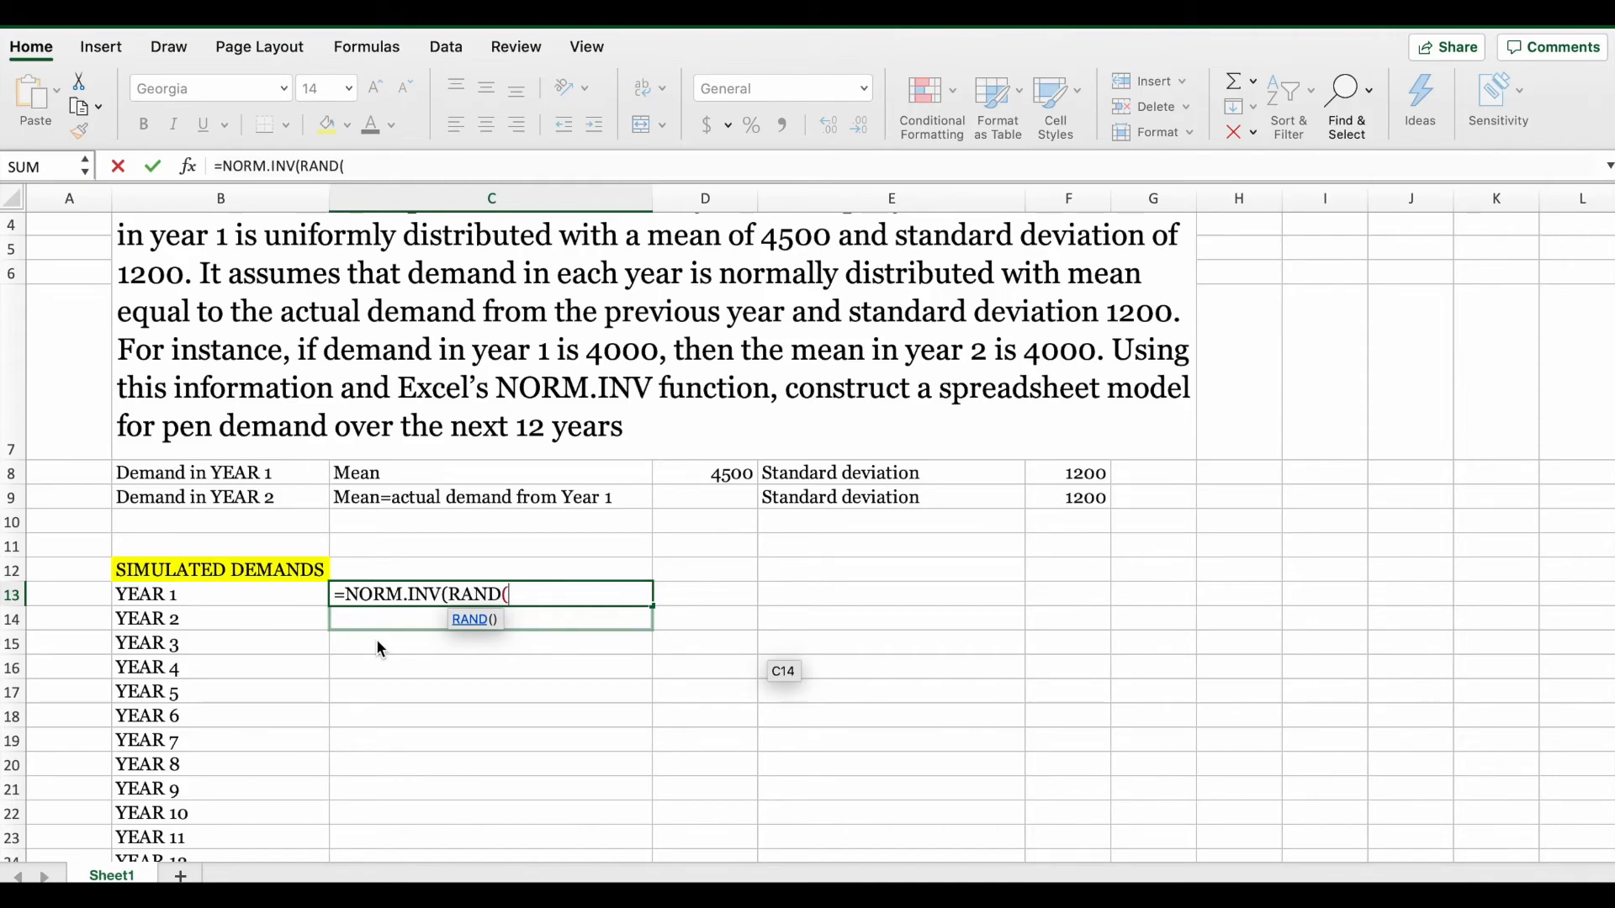
{"action": "type", "text": "),"}
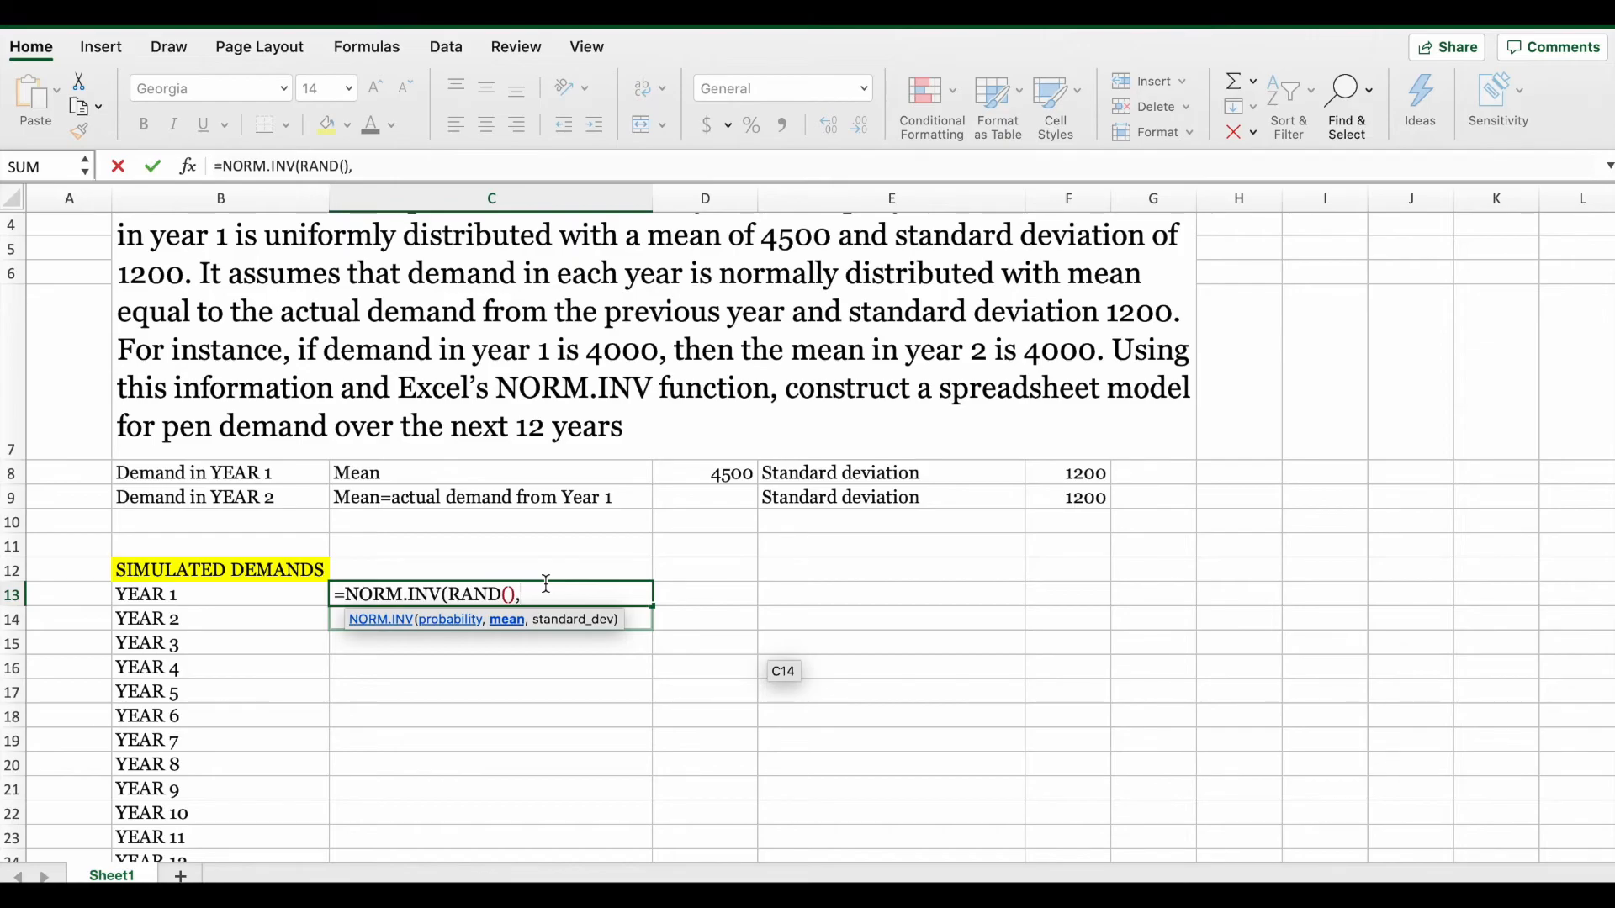
{"action": "type", "text": "4500,1200)"}
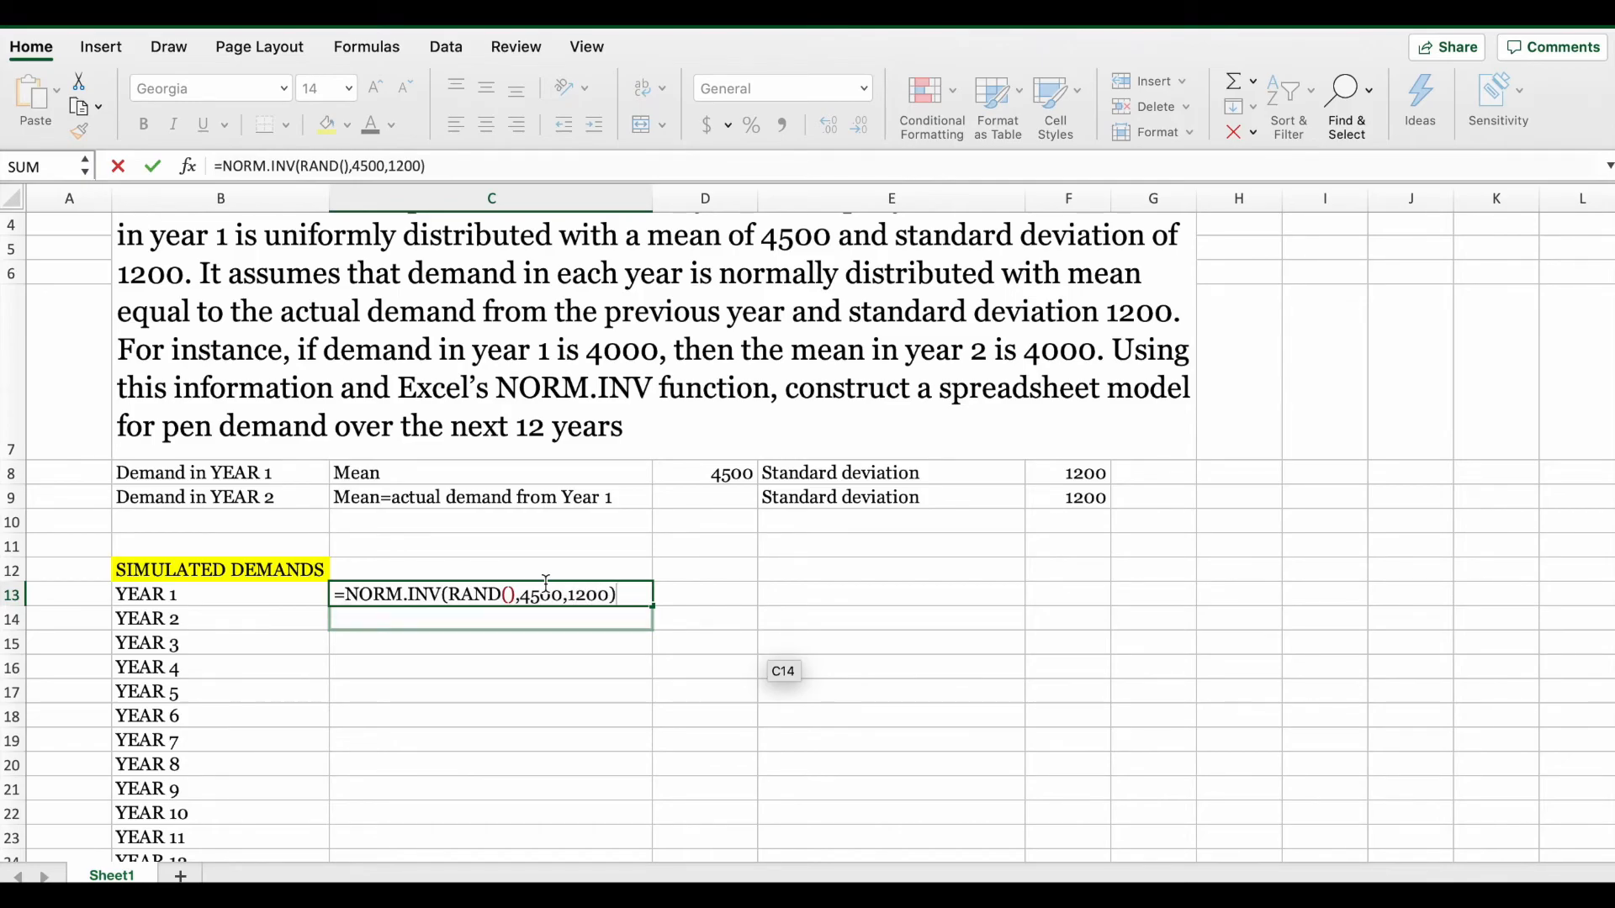
{"action": "key", "text": "Return"}
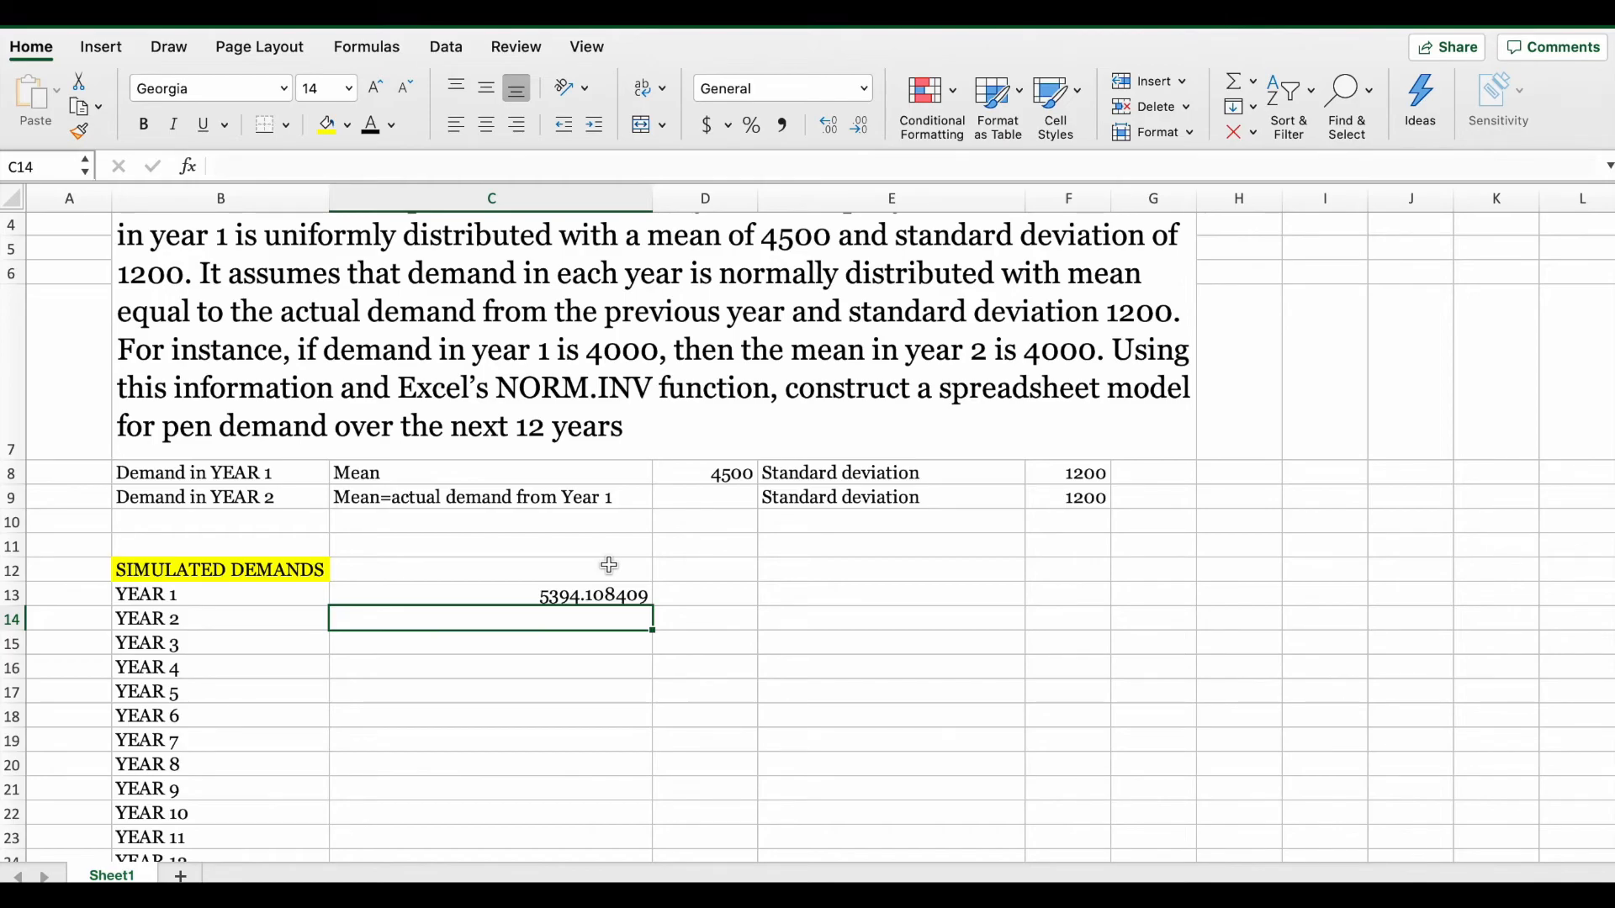
- Enter the Year 2 simulated demand in C14 as =NORM.INV(RAND(),C13,$F$9), with the standard deviation as an absolute reference
{"action": "type", "text": "="}
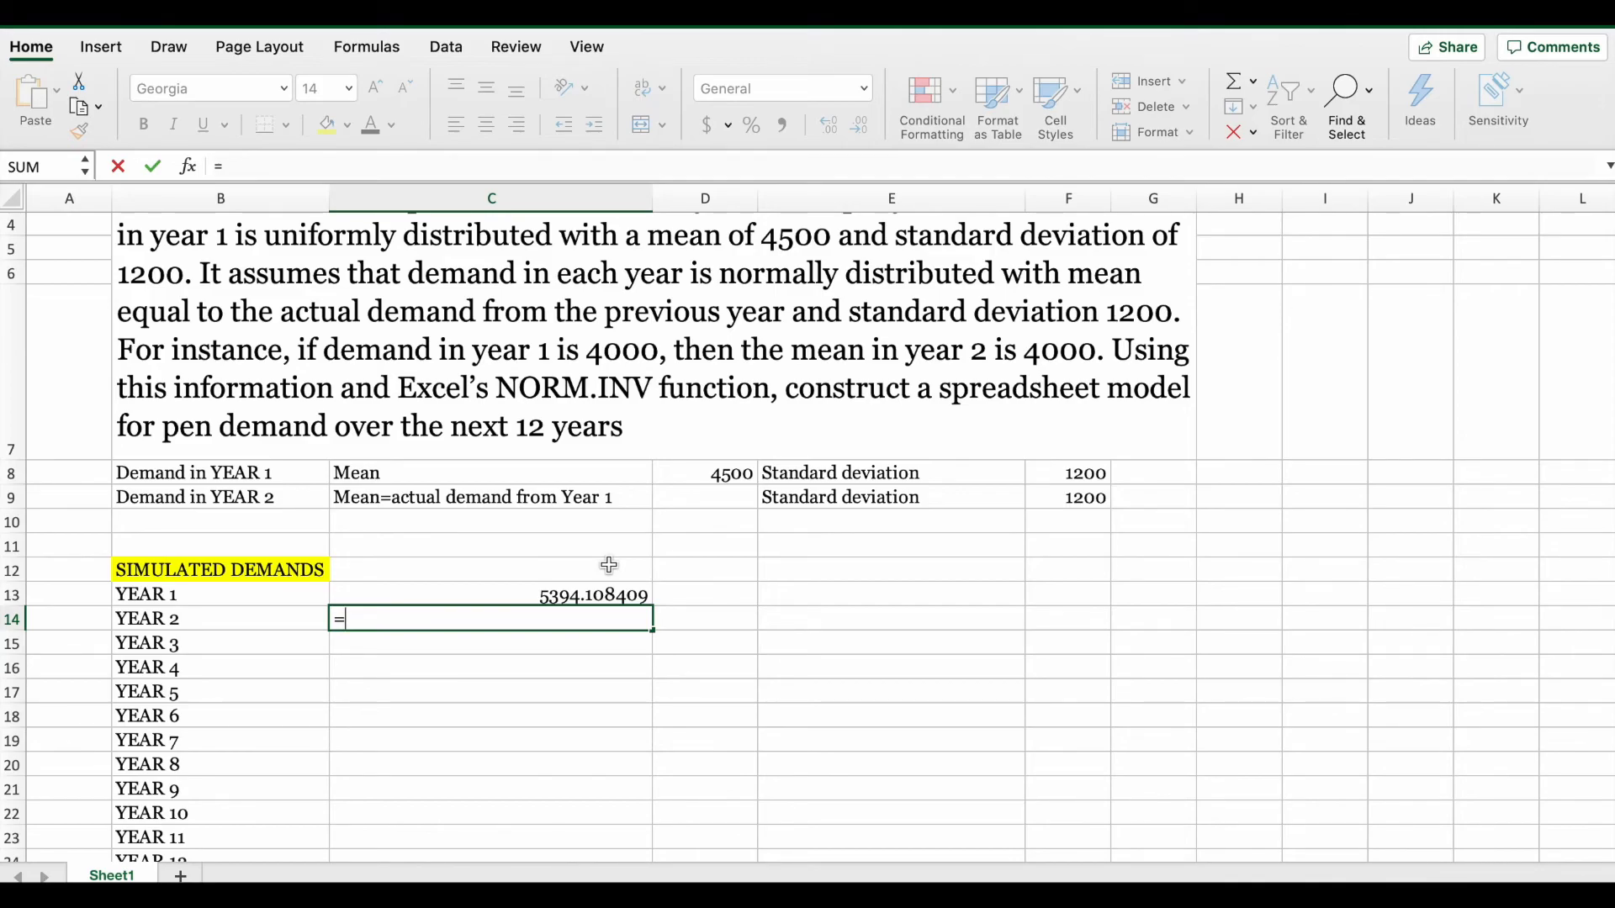
{"action": "type", "text": "norm"}
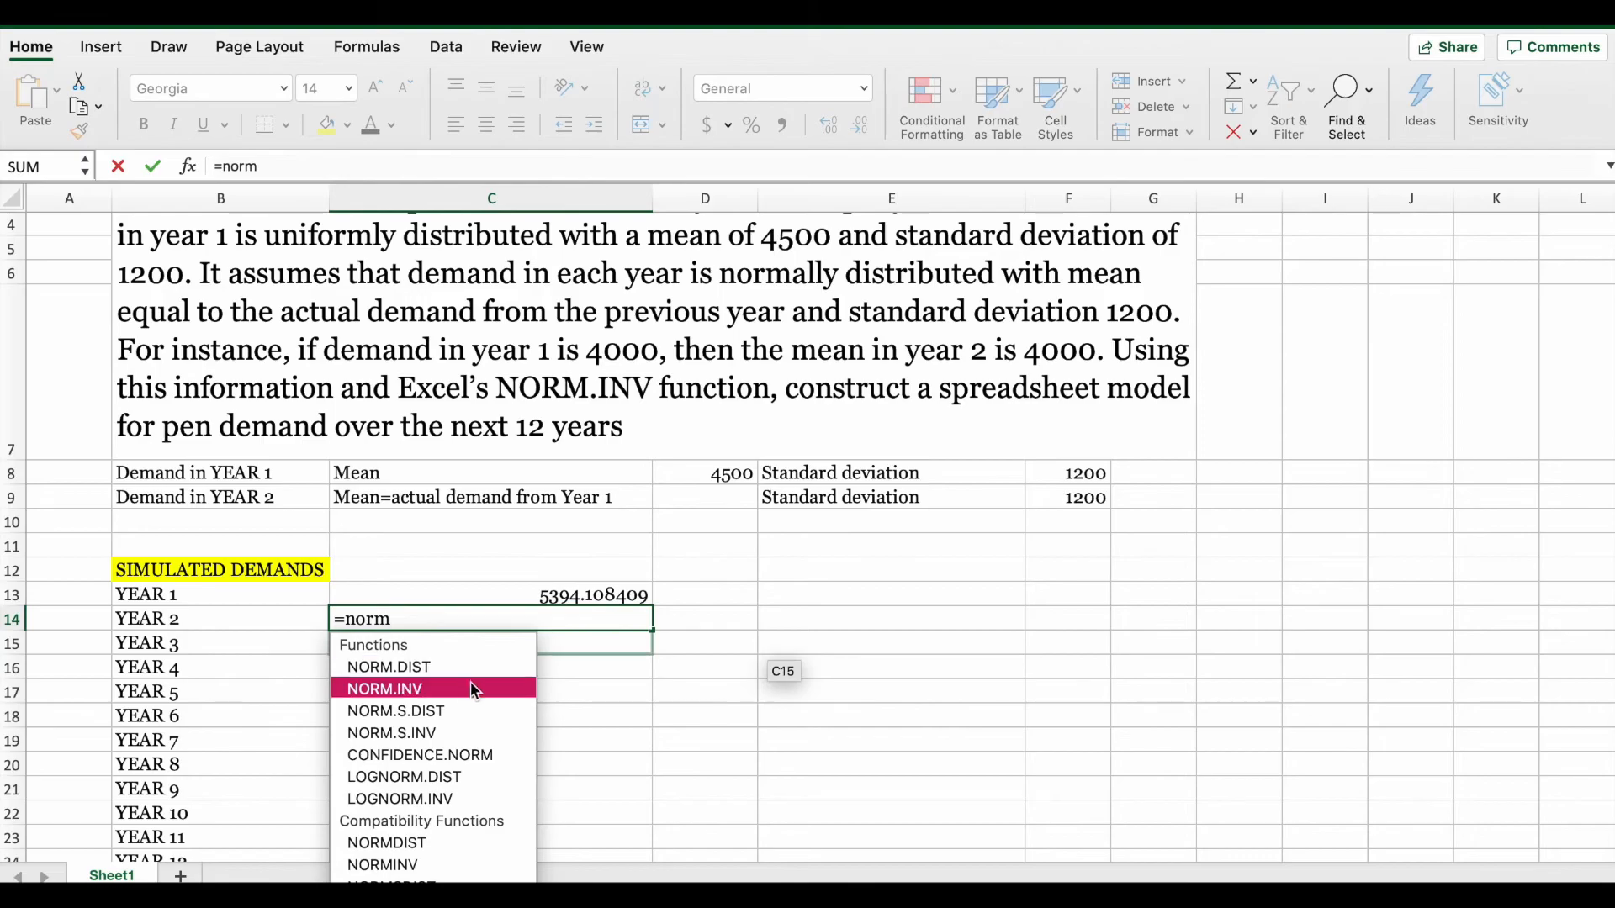
{"action": "double_click", "coordinate": [442, 689]}
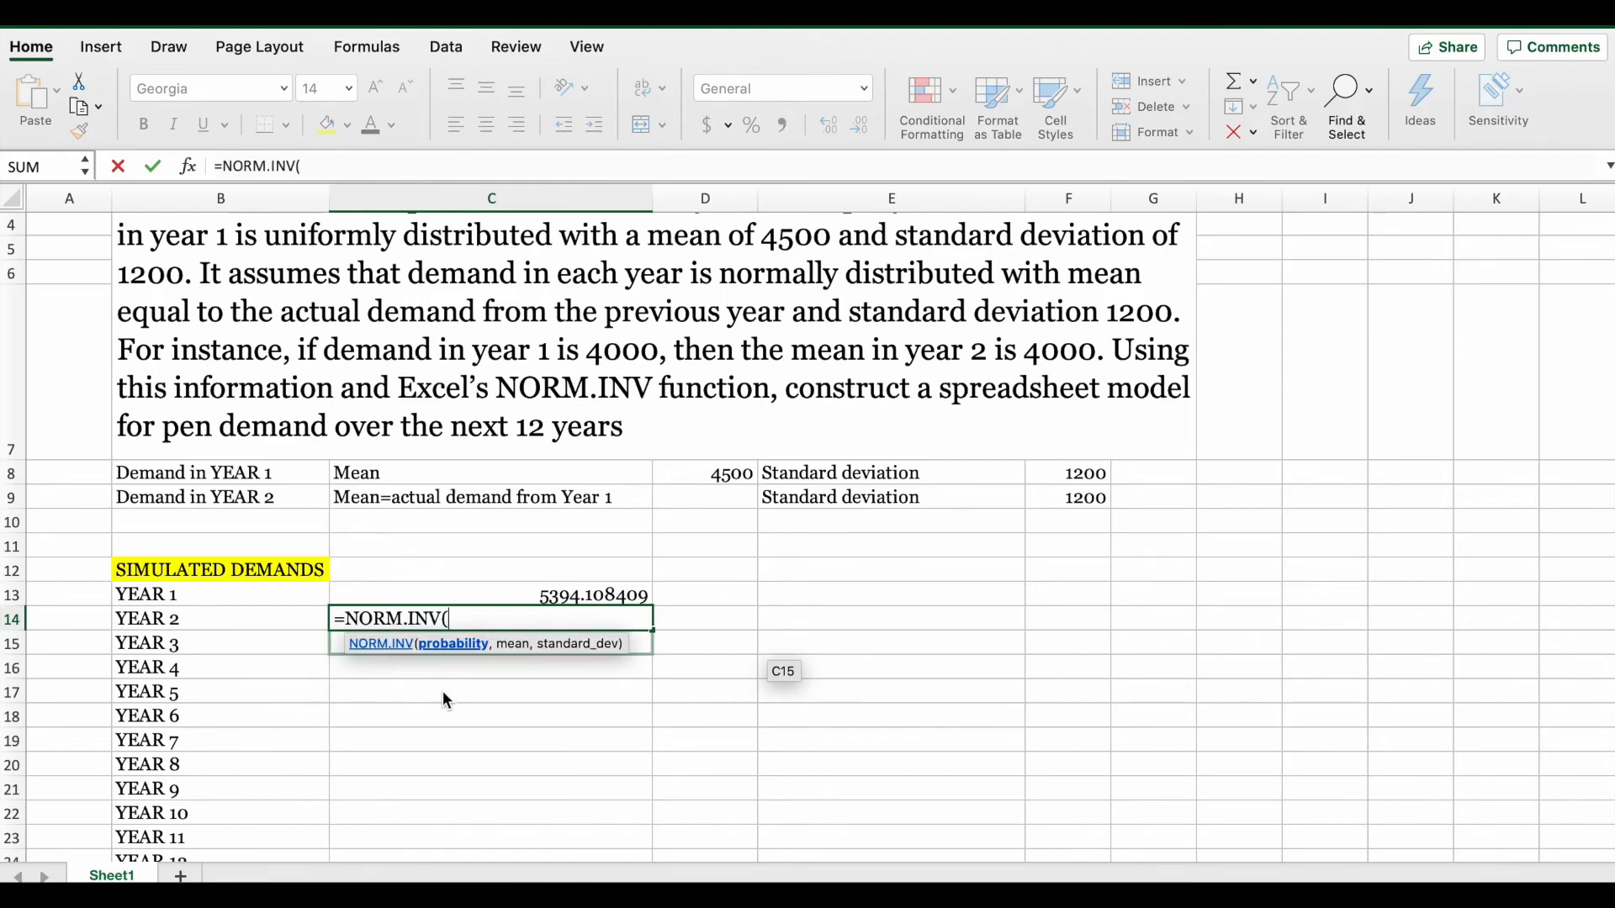
{"action": "type", "text": "rand"}
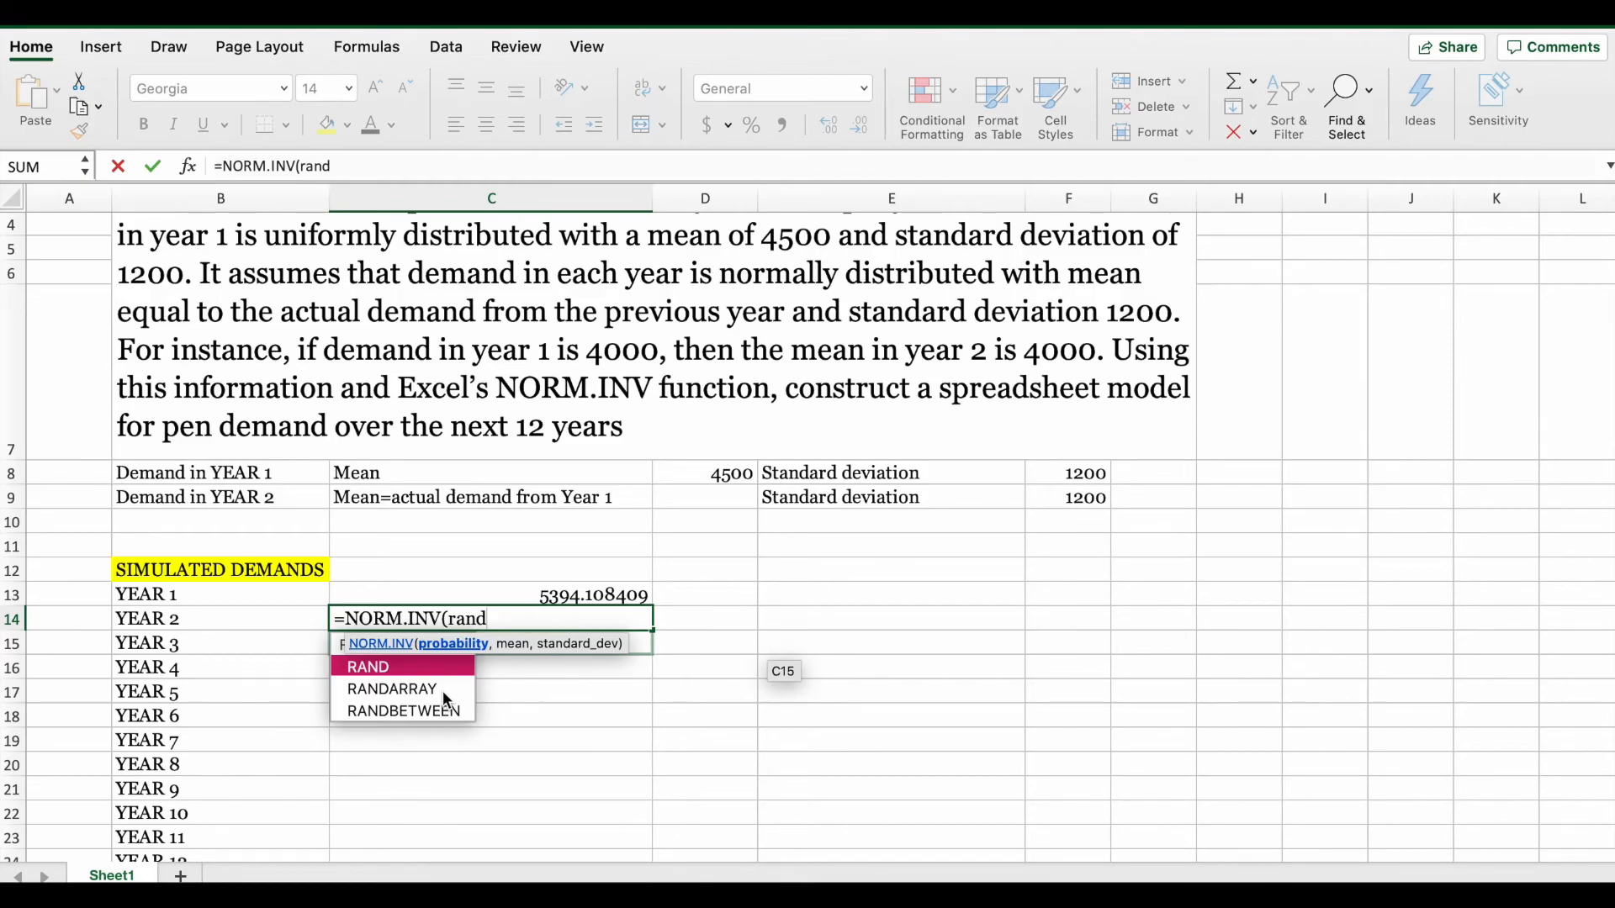
{"action": "type", "text": "(),"}
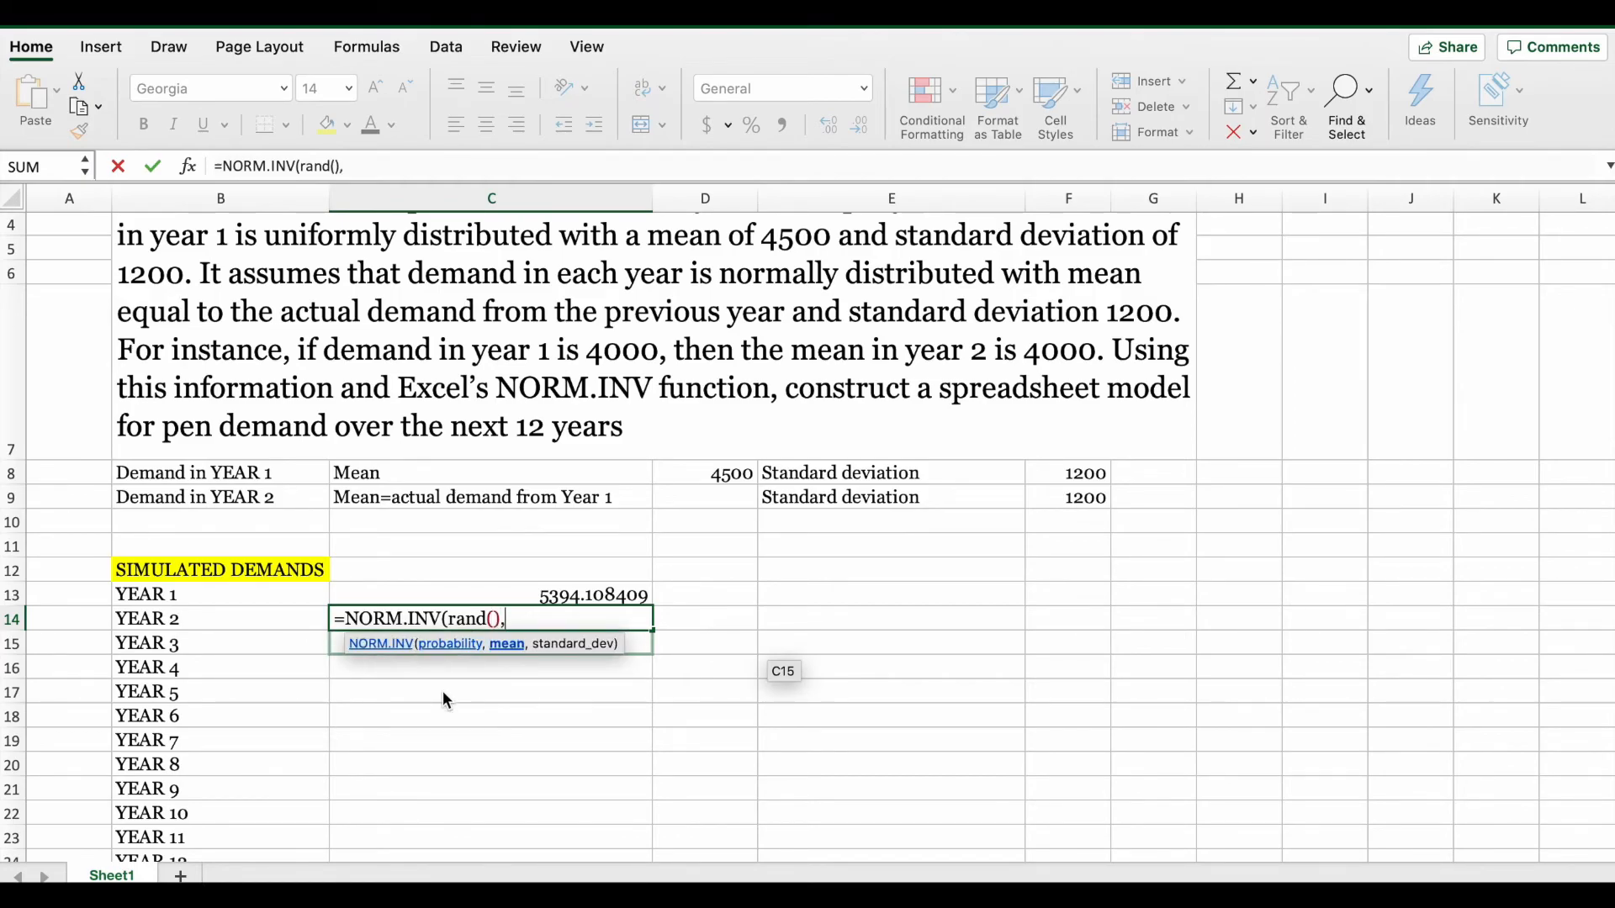
{"action": "left_click", "coordinate": [498, 598]}
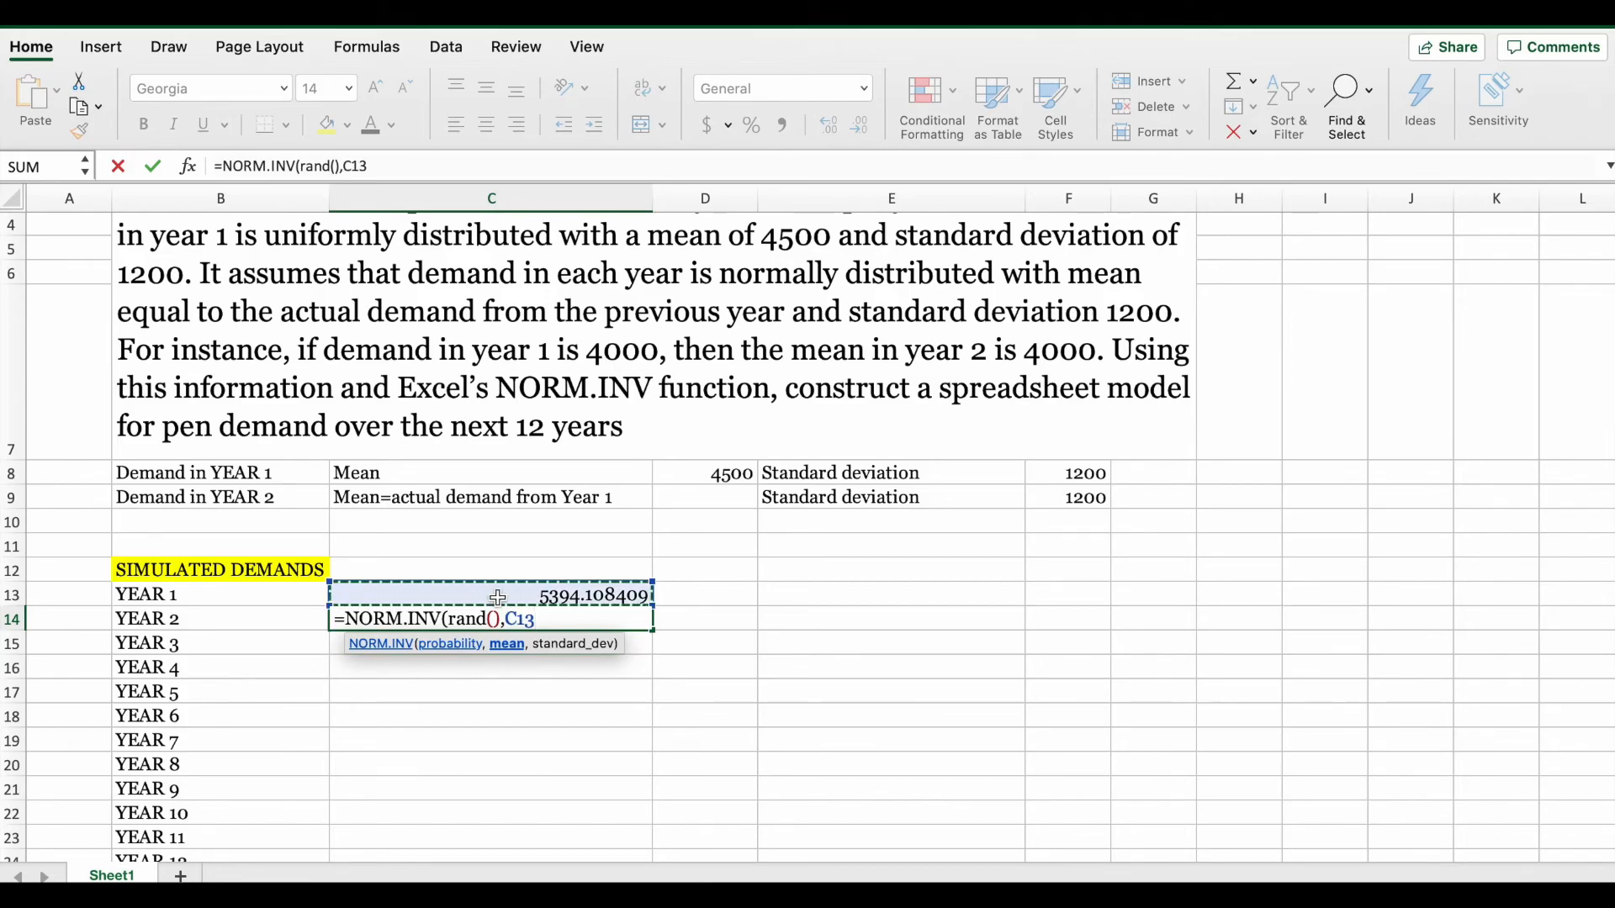
{"action": "type", "text": ","}
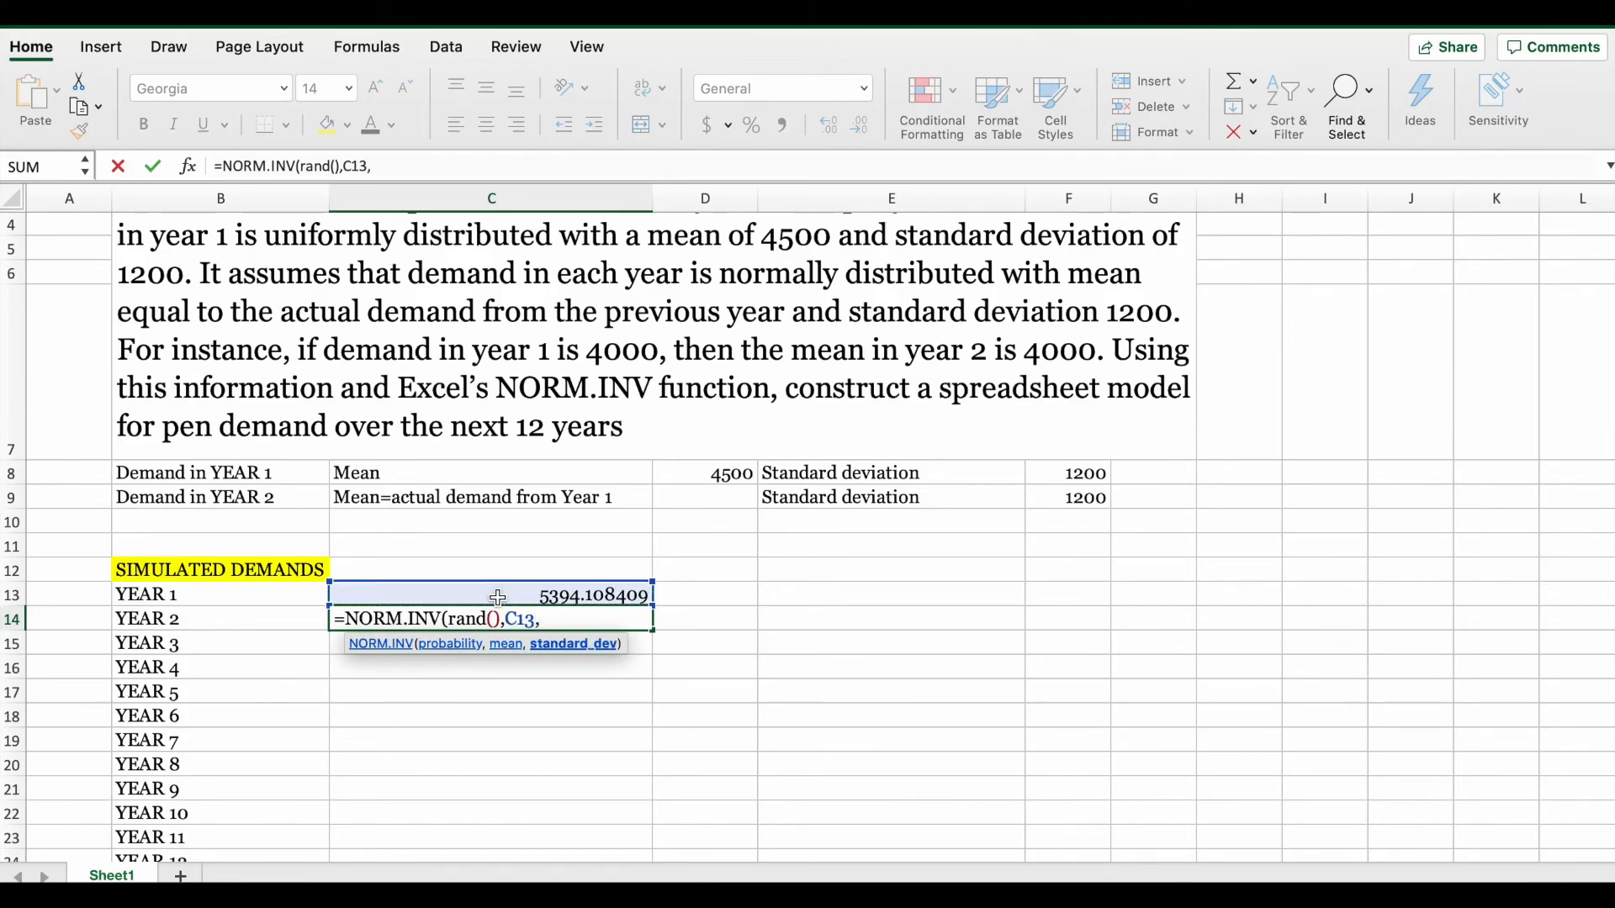
{"action": "left_click", "coordinate": [1064, 501]}
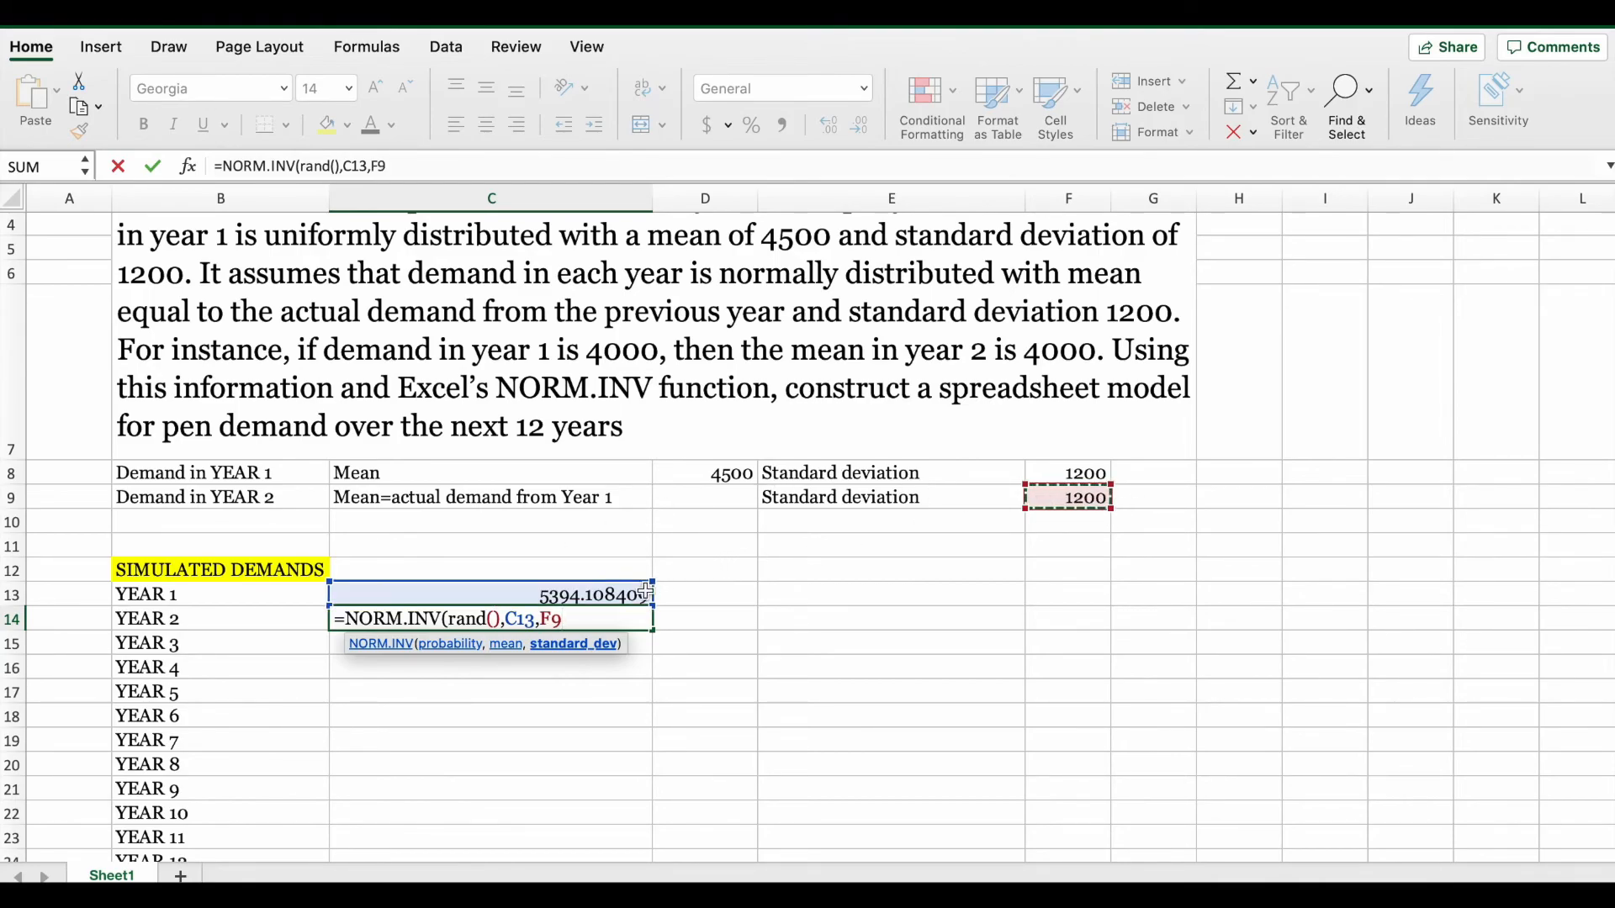
{"action": "left_click", "coordinate": [542, 619]}
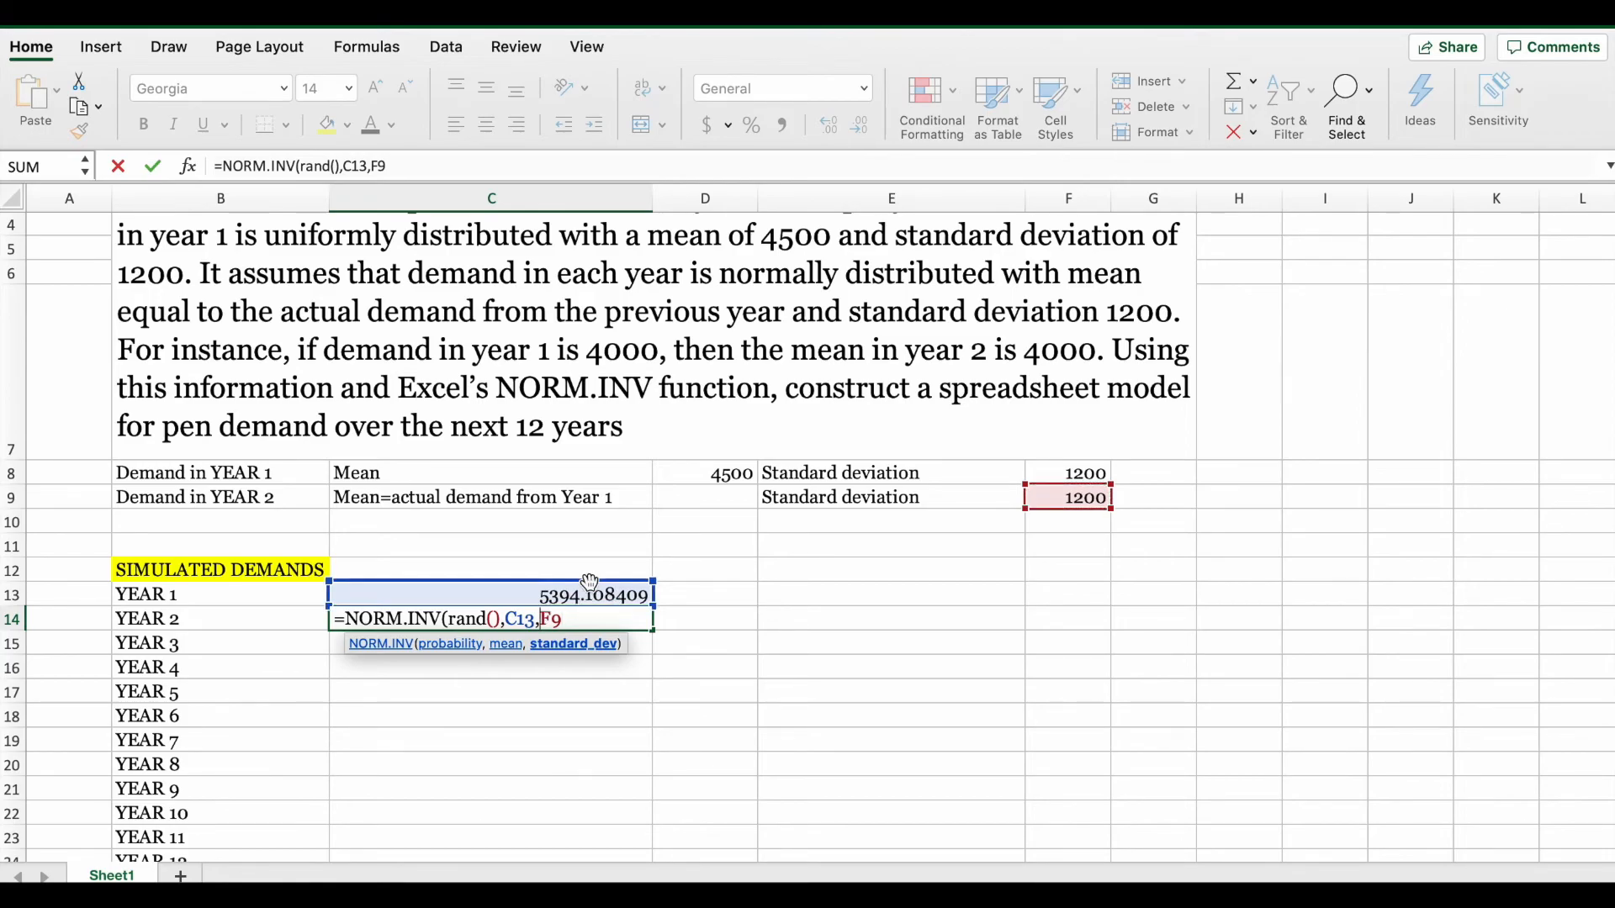
{"action": "type", "text": "$"}
{"action": "key", "text": "Right"}
{"action": "type", "text": "$"}
{"action": "key", "text": "Right"}
{"action": "type", "text": ")"}
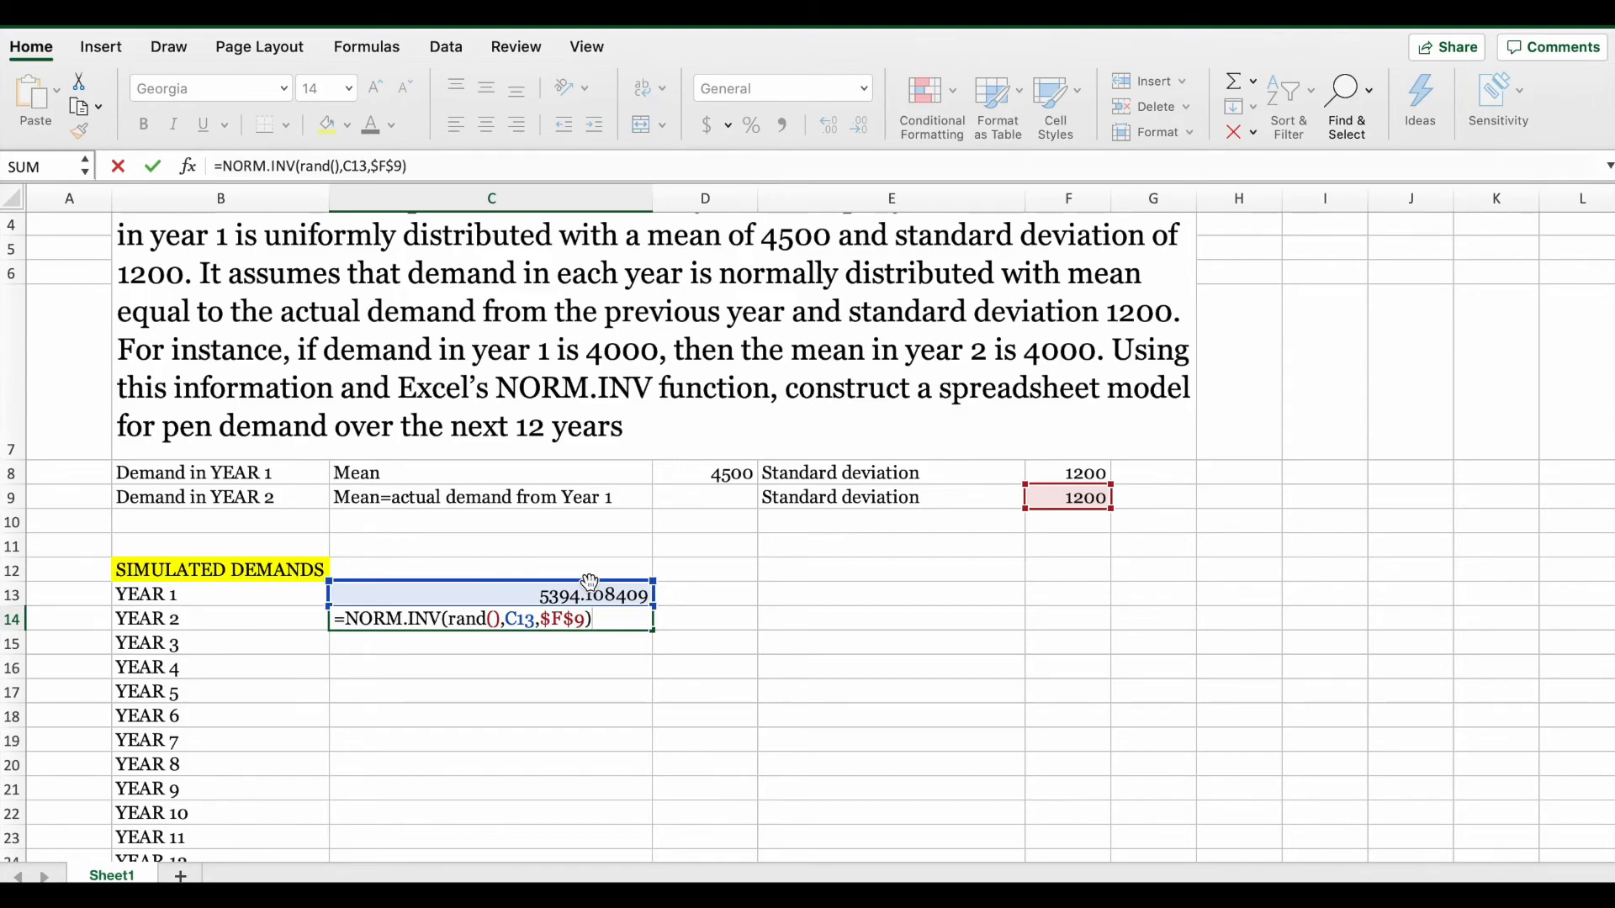
{"action": "key", "text": "Return"}
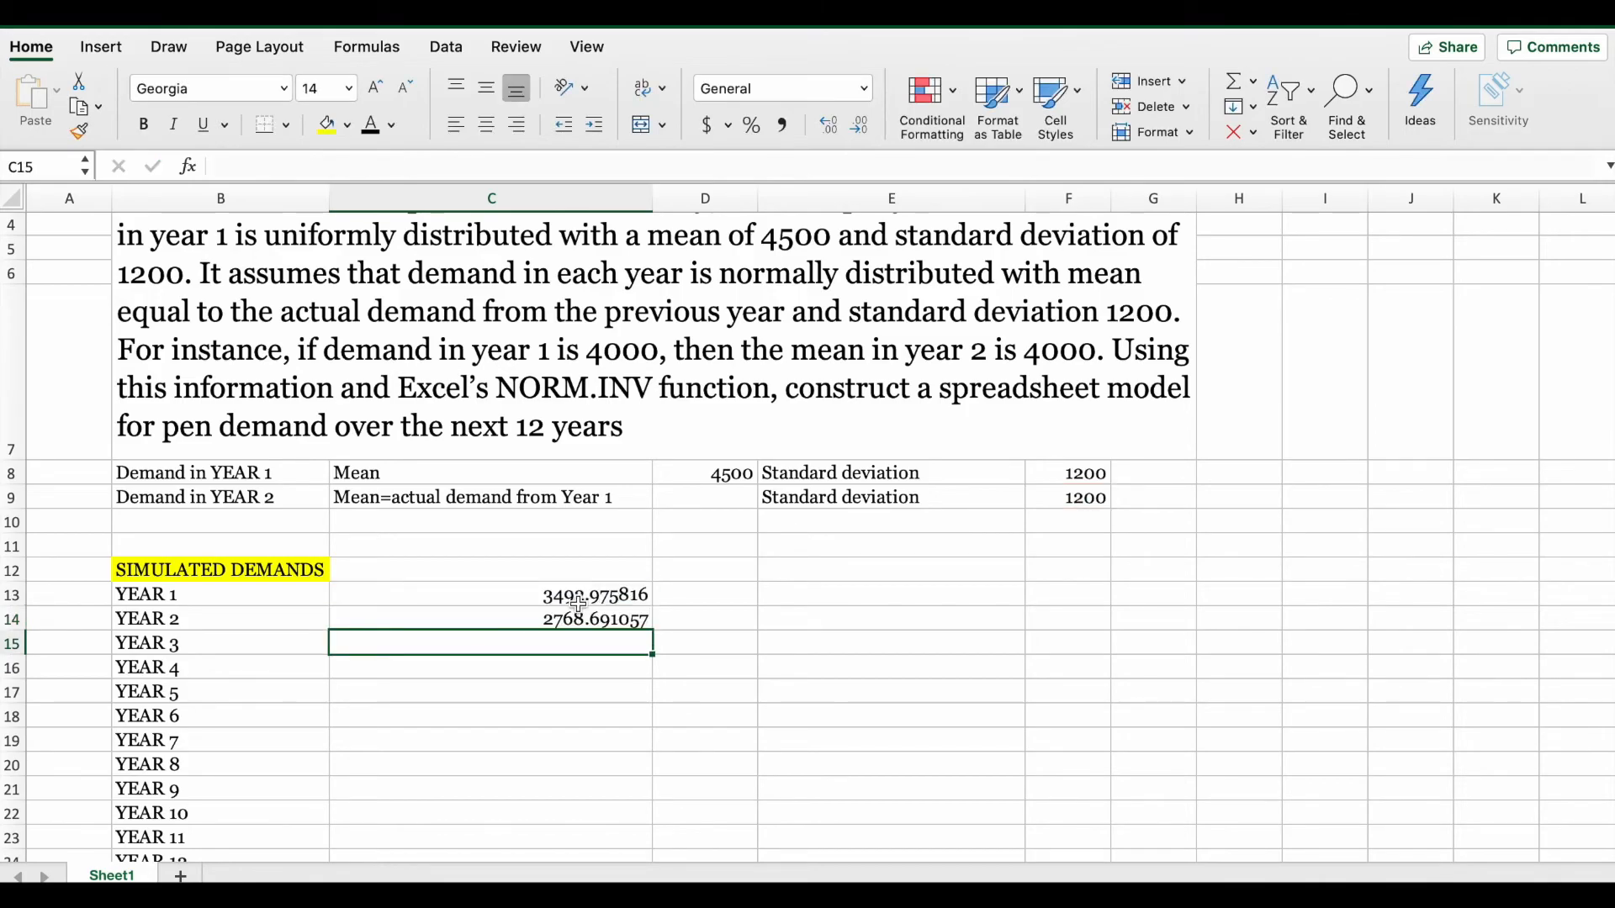
- Inspect the Year 2 demand formula in C14 and the cells it references, leaving the formula as entered
{"action": "left_click", "coordinate": [580, 621]}
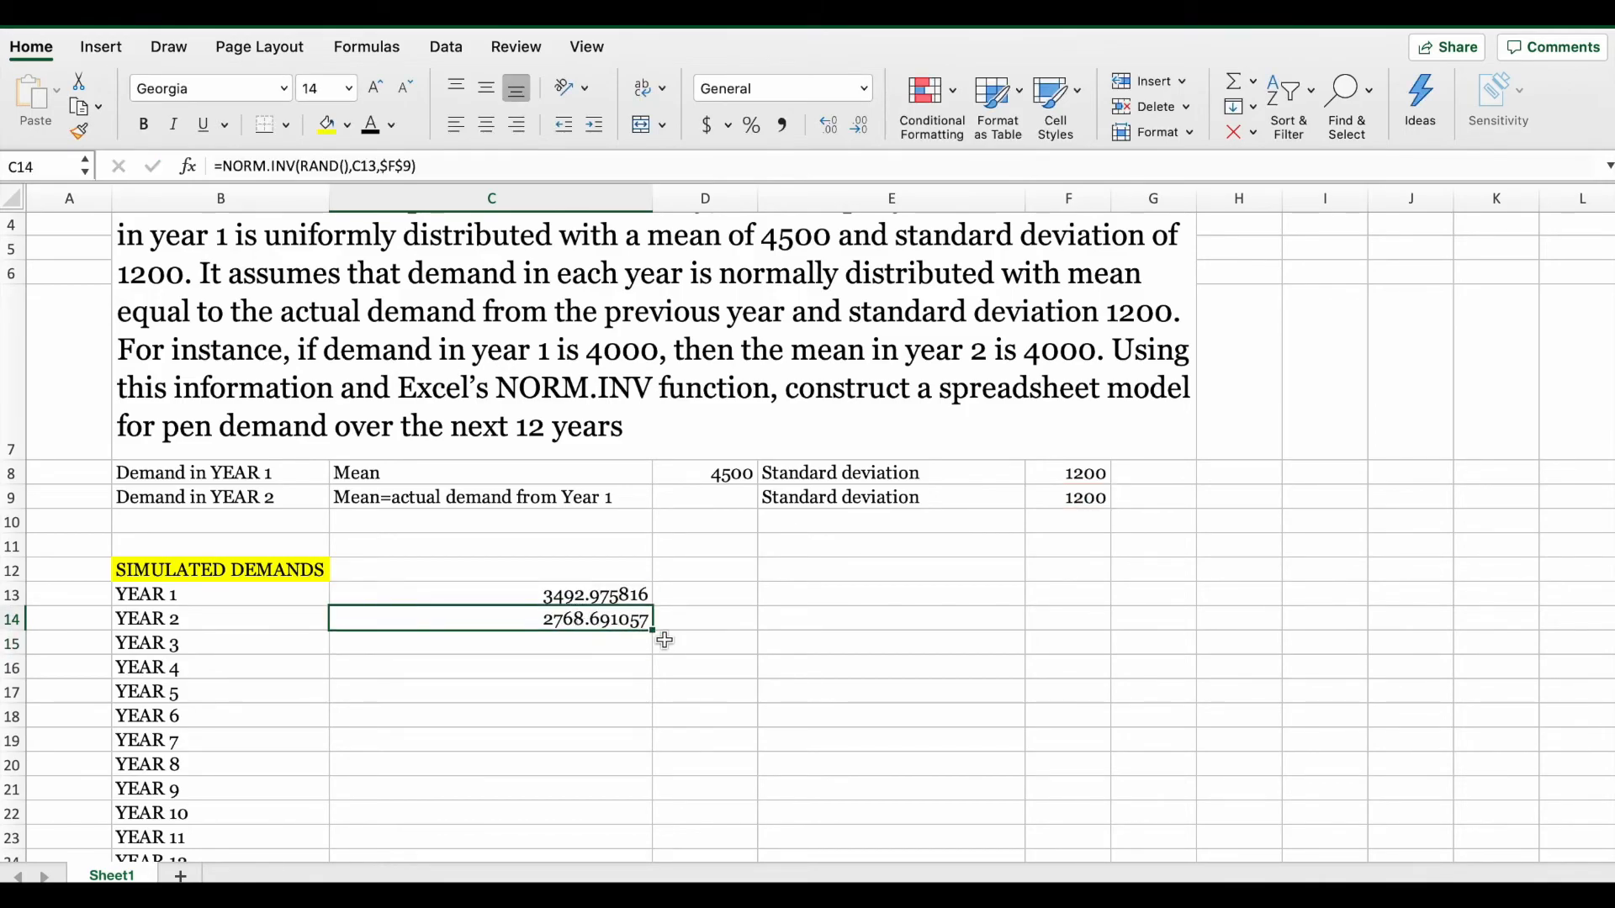
{"action": "scroll", "coordinate": [580, 623], "scroll_direction": "down", "scroll_amount": 4}
{"action": "left_click", "coordinate": [588, 401]}
{"action": "left_click", "coordinate": [589, 376]}
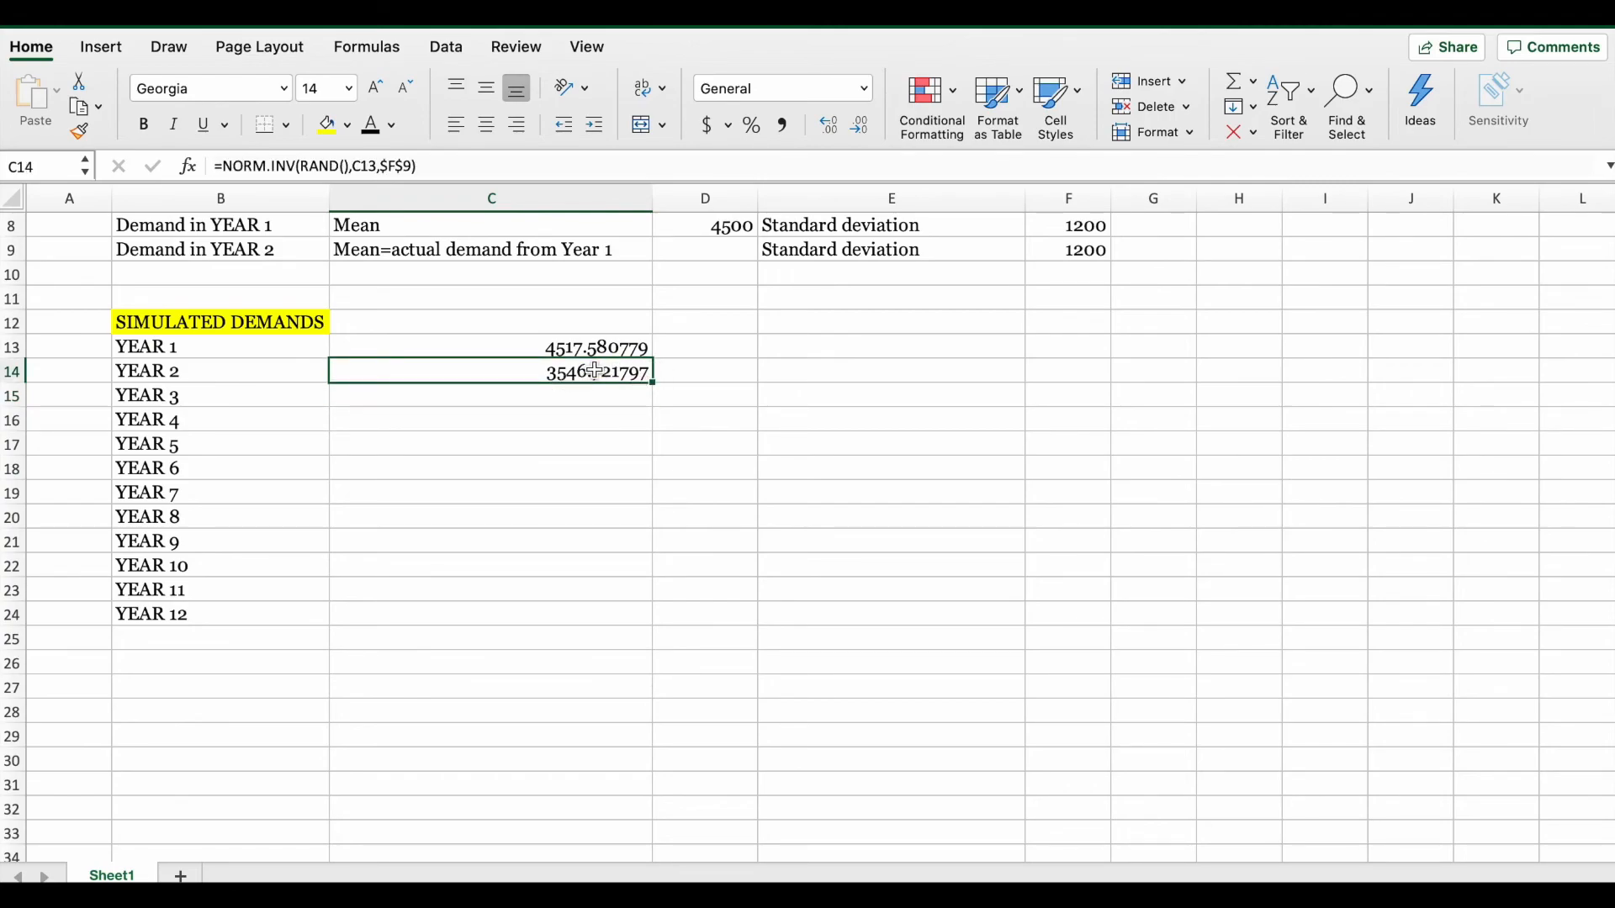
{"action": "double_click", "coordinate": [599, 370]}
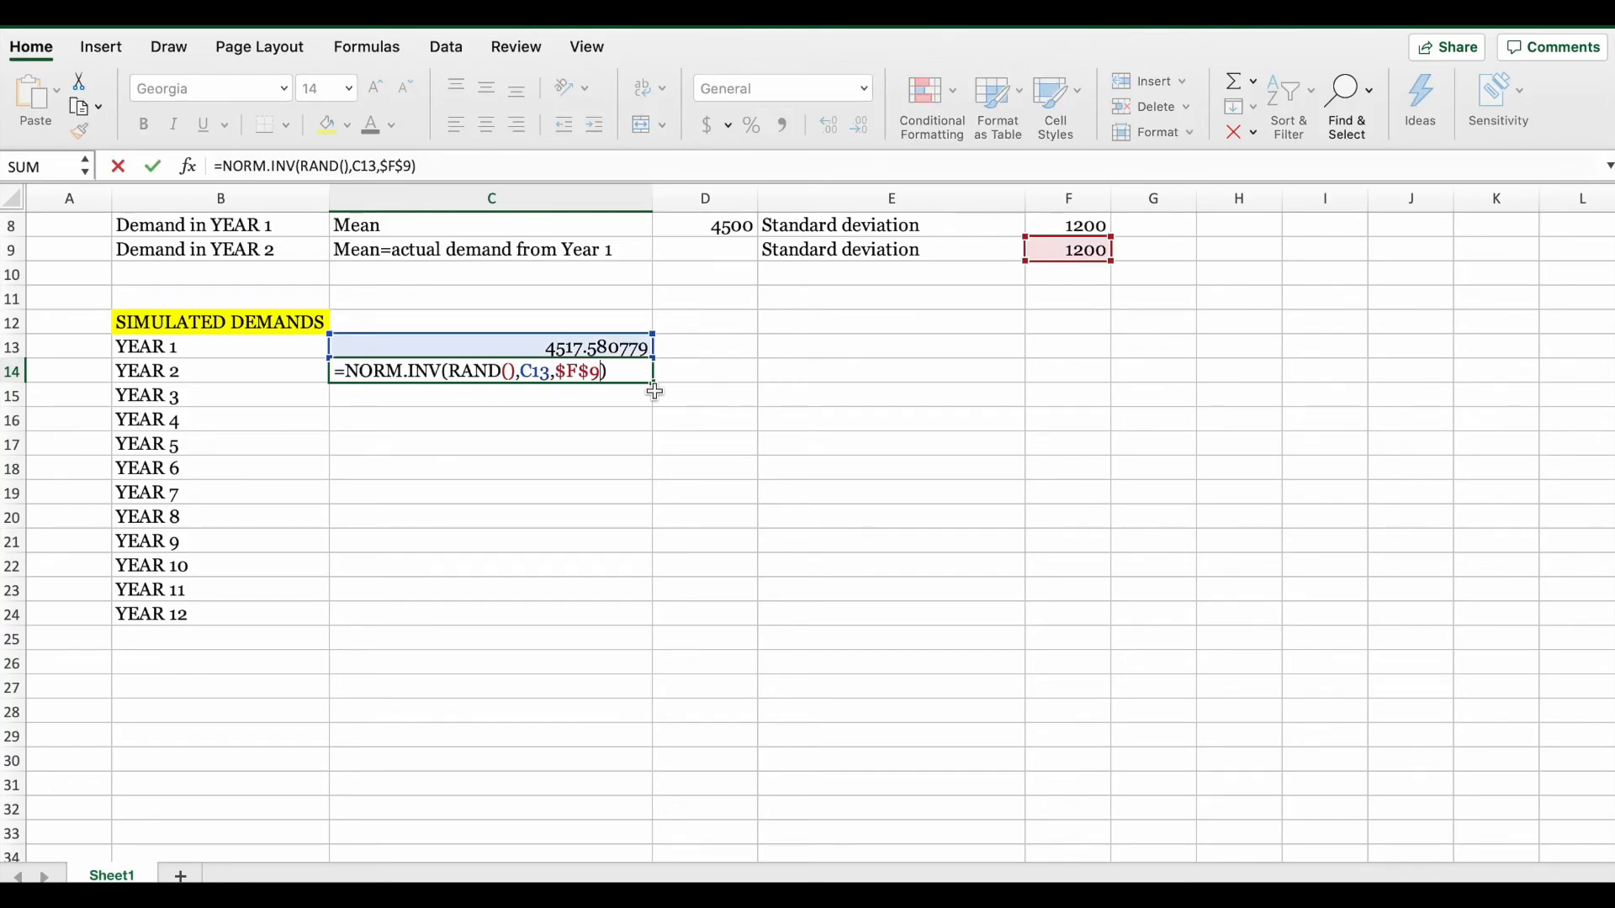
{"action": "key", "text": "Return"}
{"action": "left_click", "coordinate": [644, 372]}
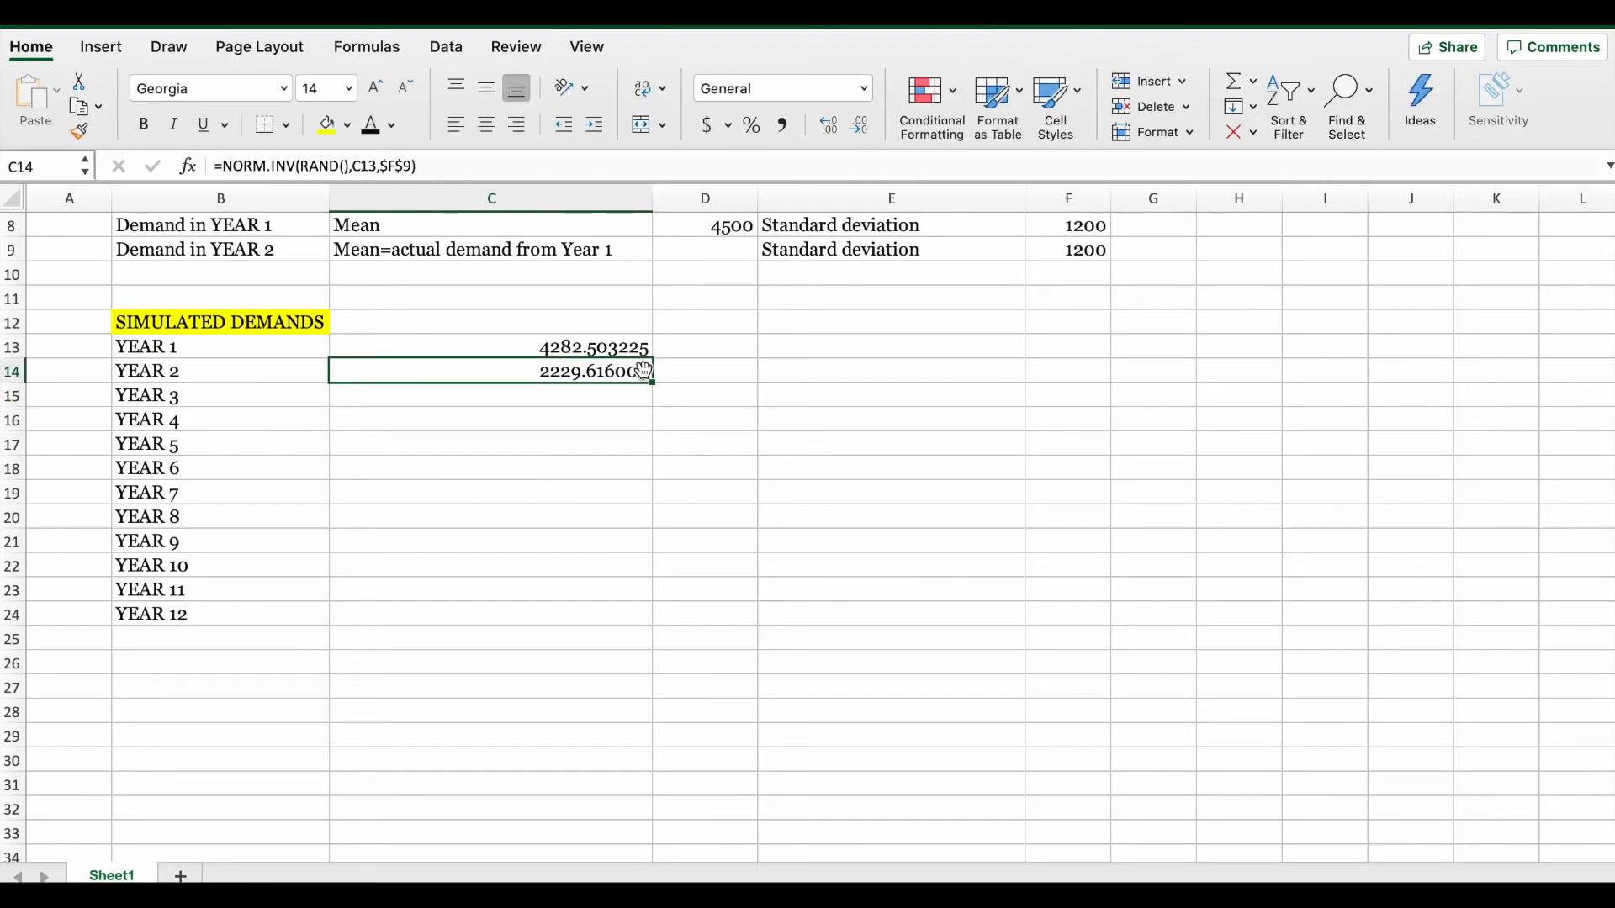
{"action": "key", "text": "Return"}
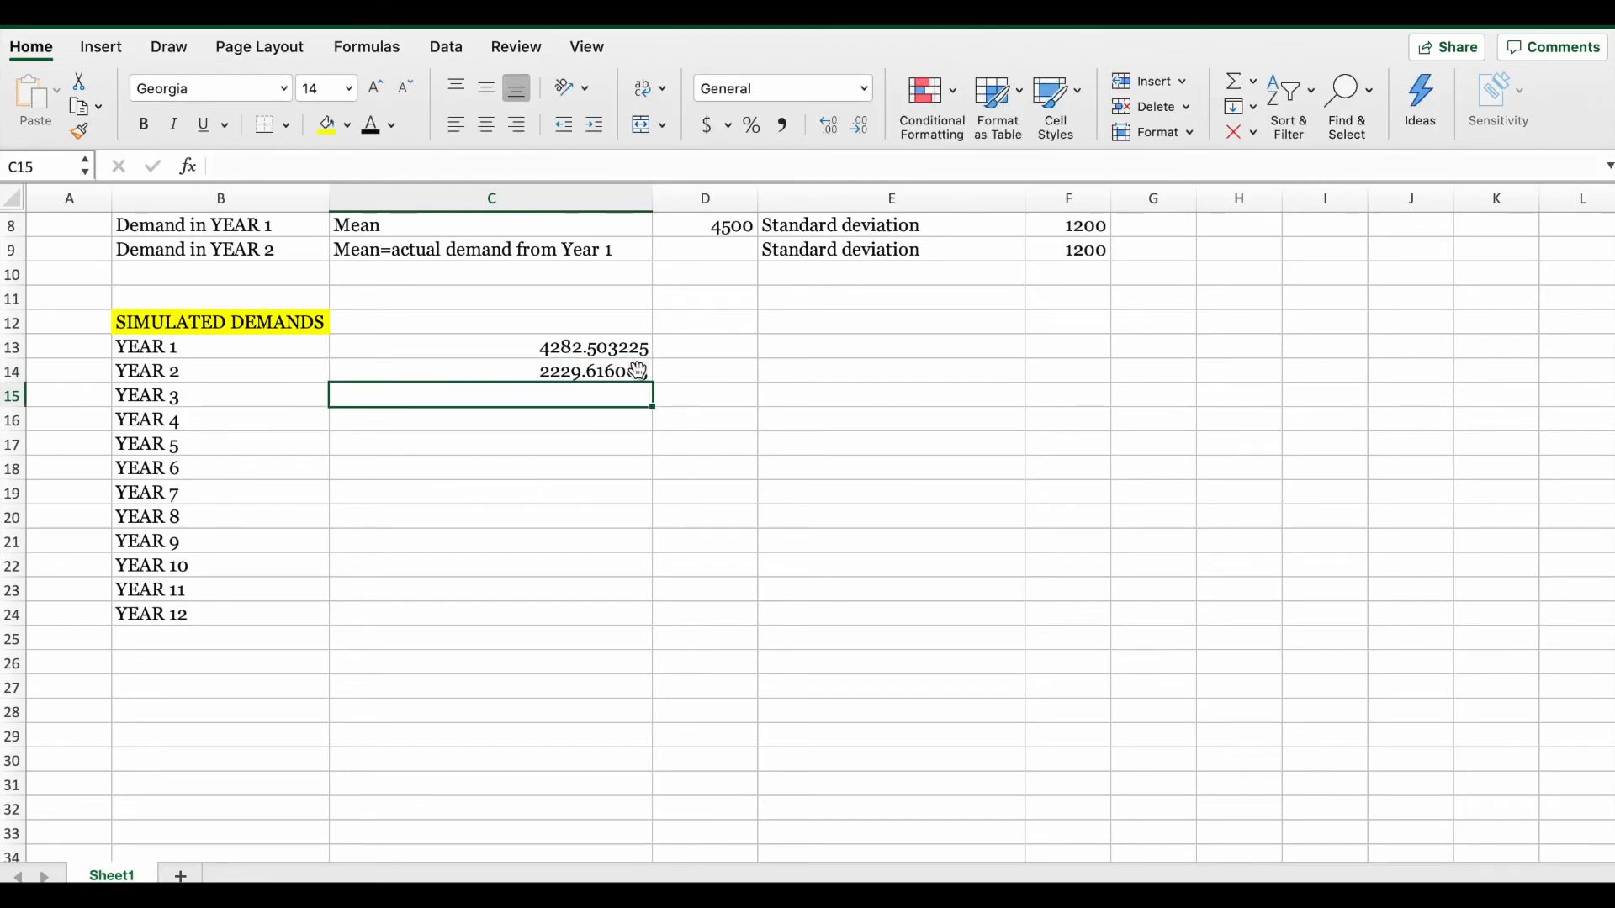
- Recalculate the Year 2 demand and fill the C14 formula down through C24 to cover Years 3 to 12
{"action": "double_click", "coordinate": [643, 372]}
{"action": "key", "text": "Return"}
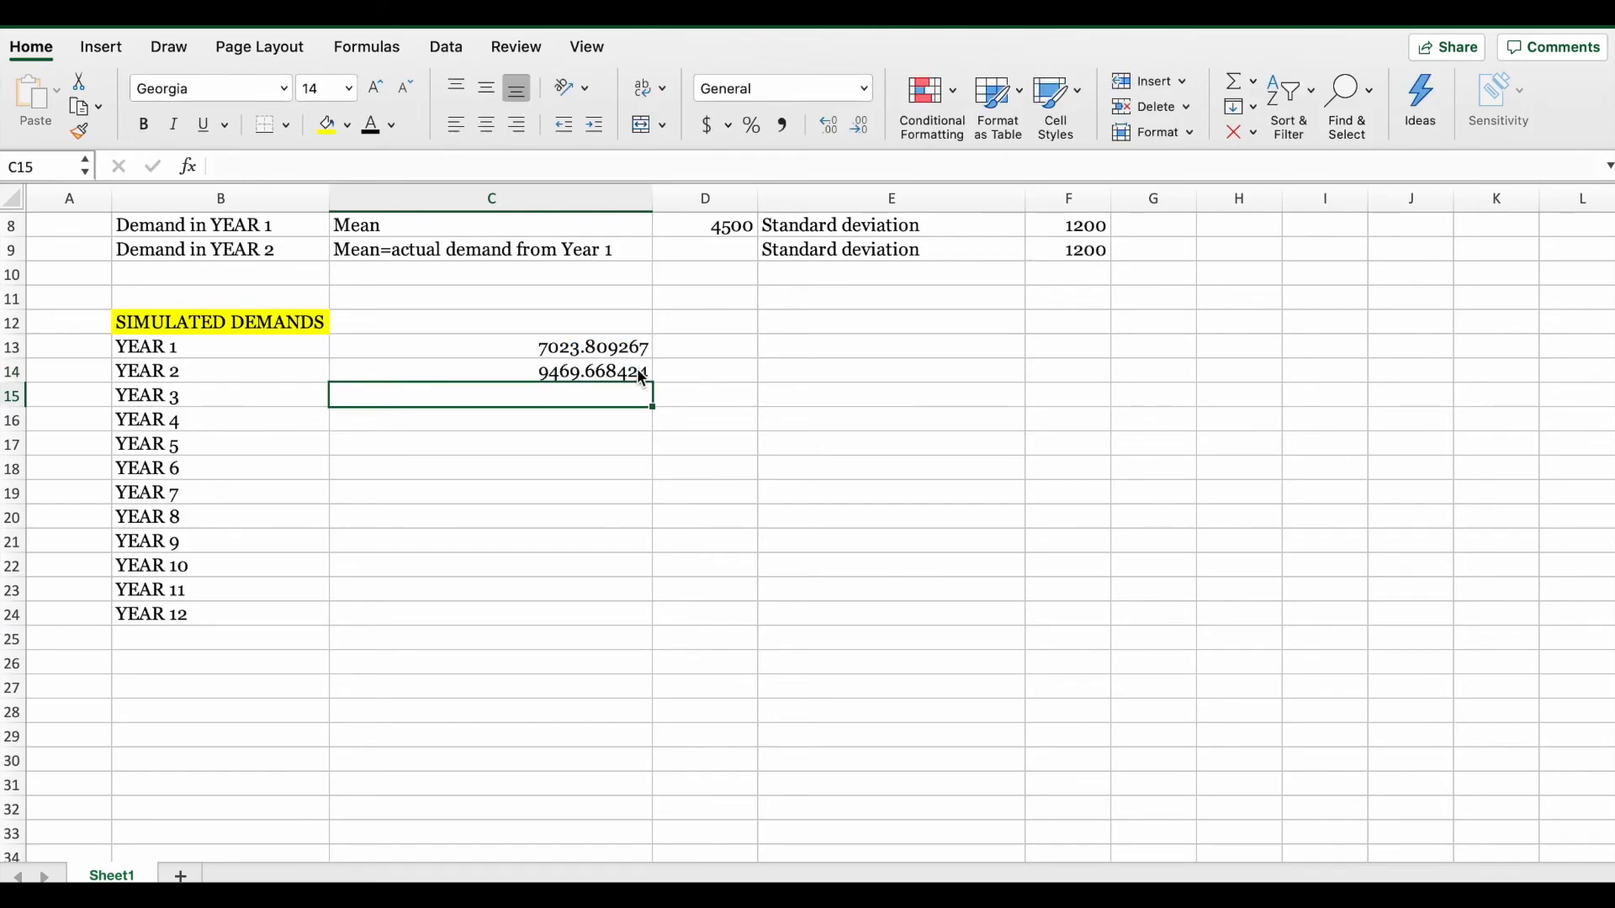
{"action": "left_click", "coordinate": [638, 367]}
{"action": "left_click_drag", "start_coordinate": [653, 383], "coordinate": [648, 634]}
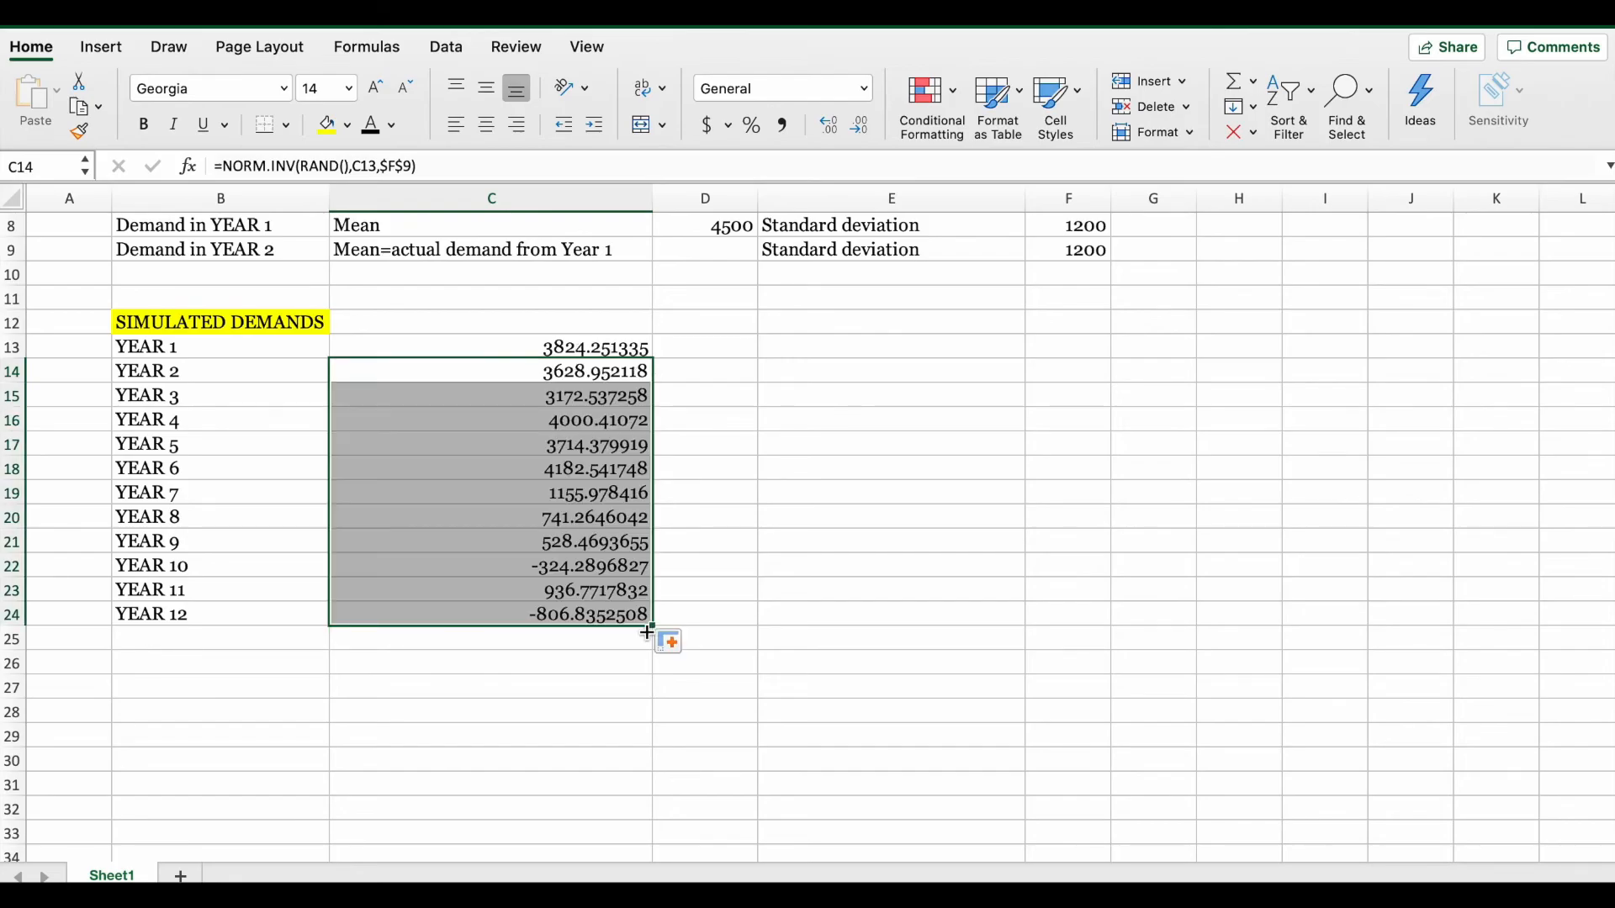
{"action": "left_click", "coordinate": [779, 499]}
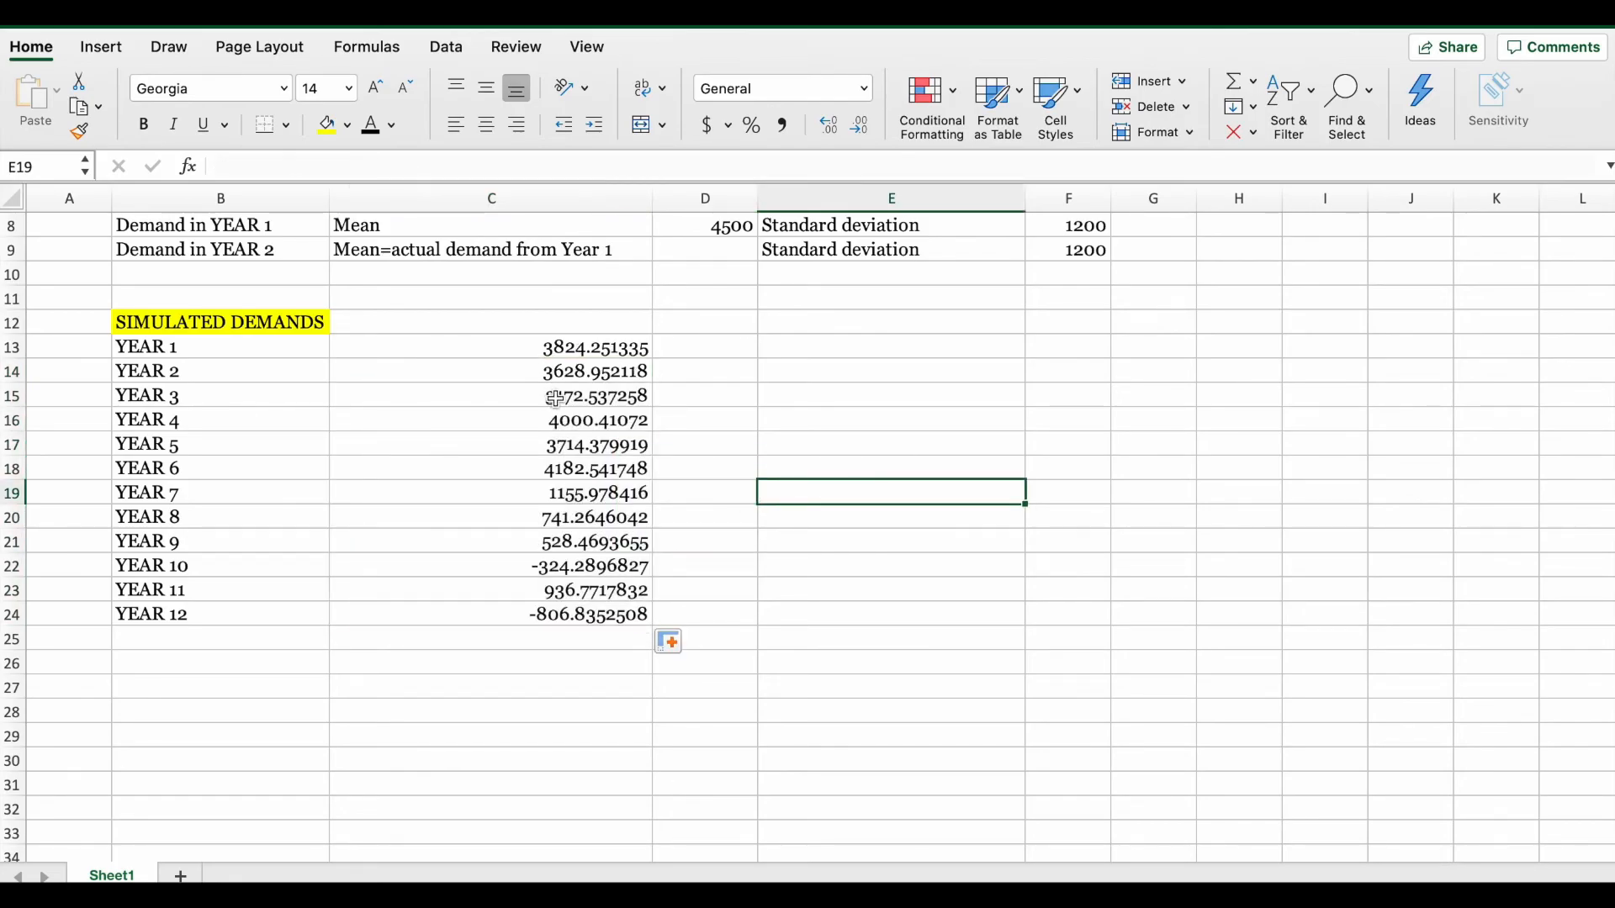
- Inspect the mean and standard deviation references in the Year 3 demand formula in C15, leaving the formula as entered
{"action": "double_click", "coordinate": [555, 399]}
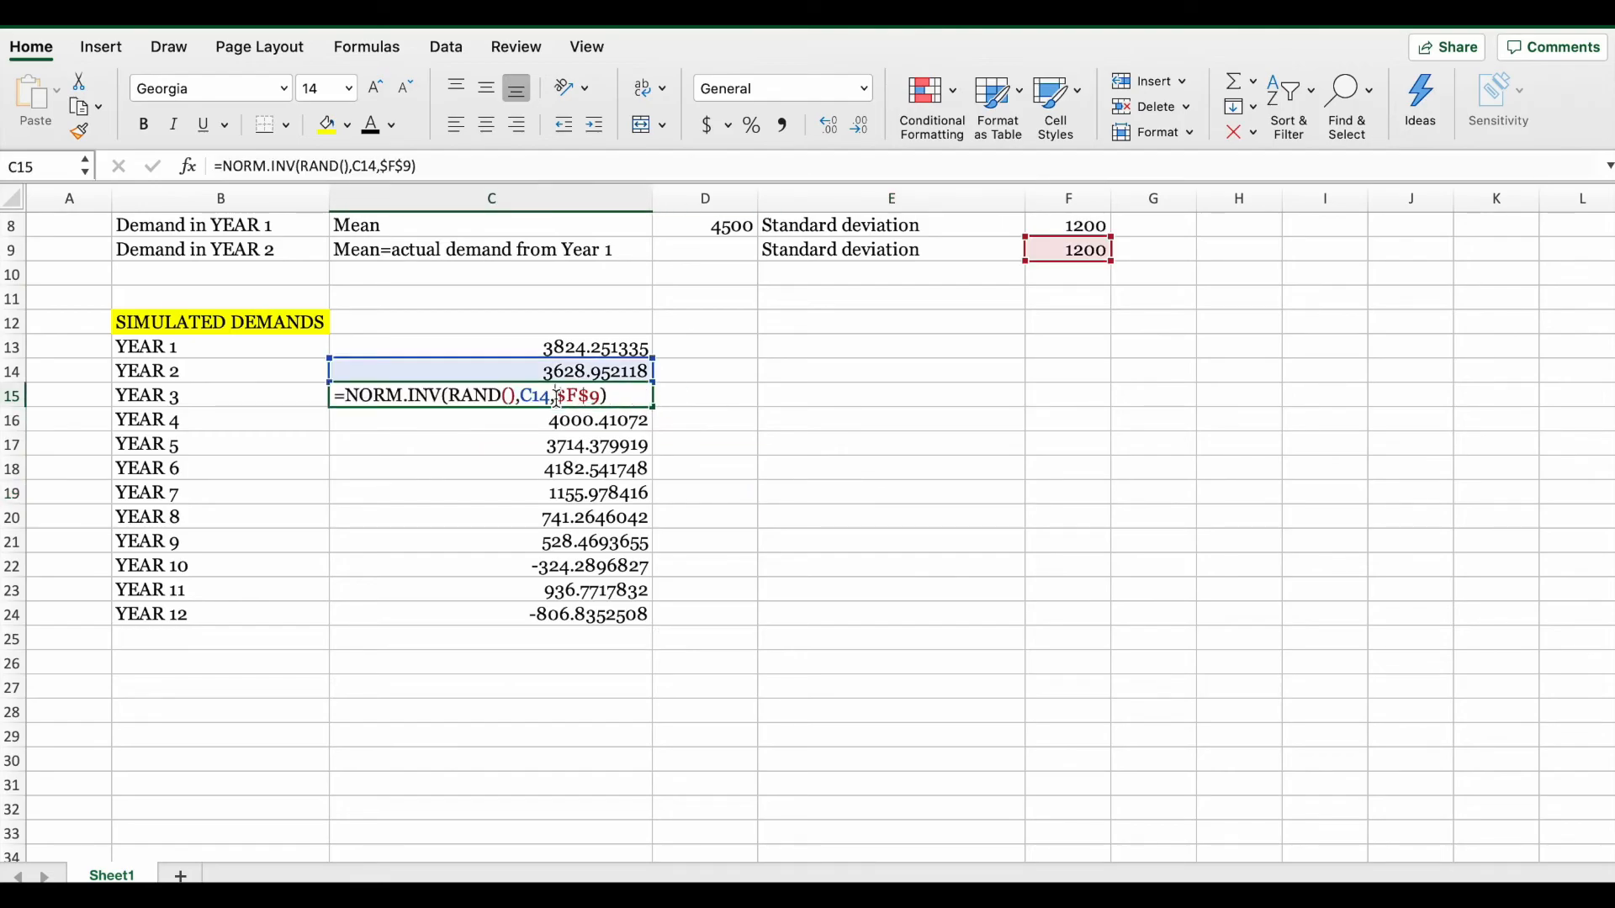
{"action": "left_click", "coordinate": [540, 395]}
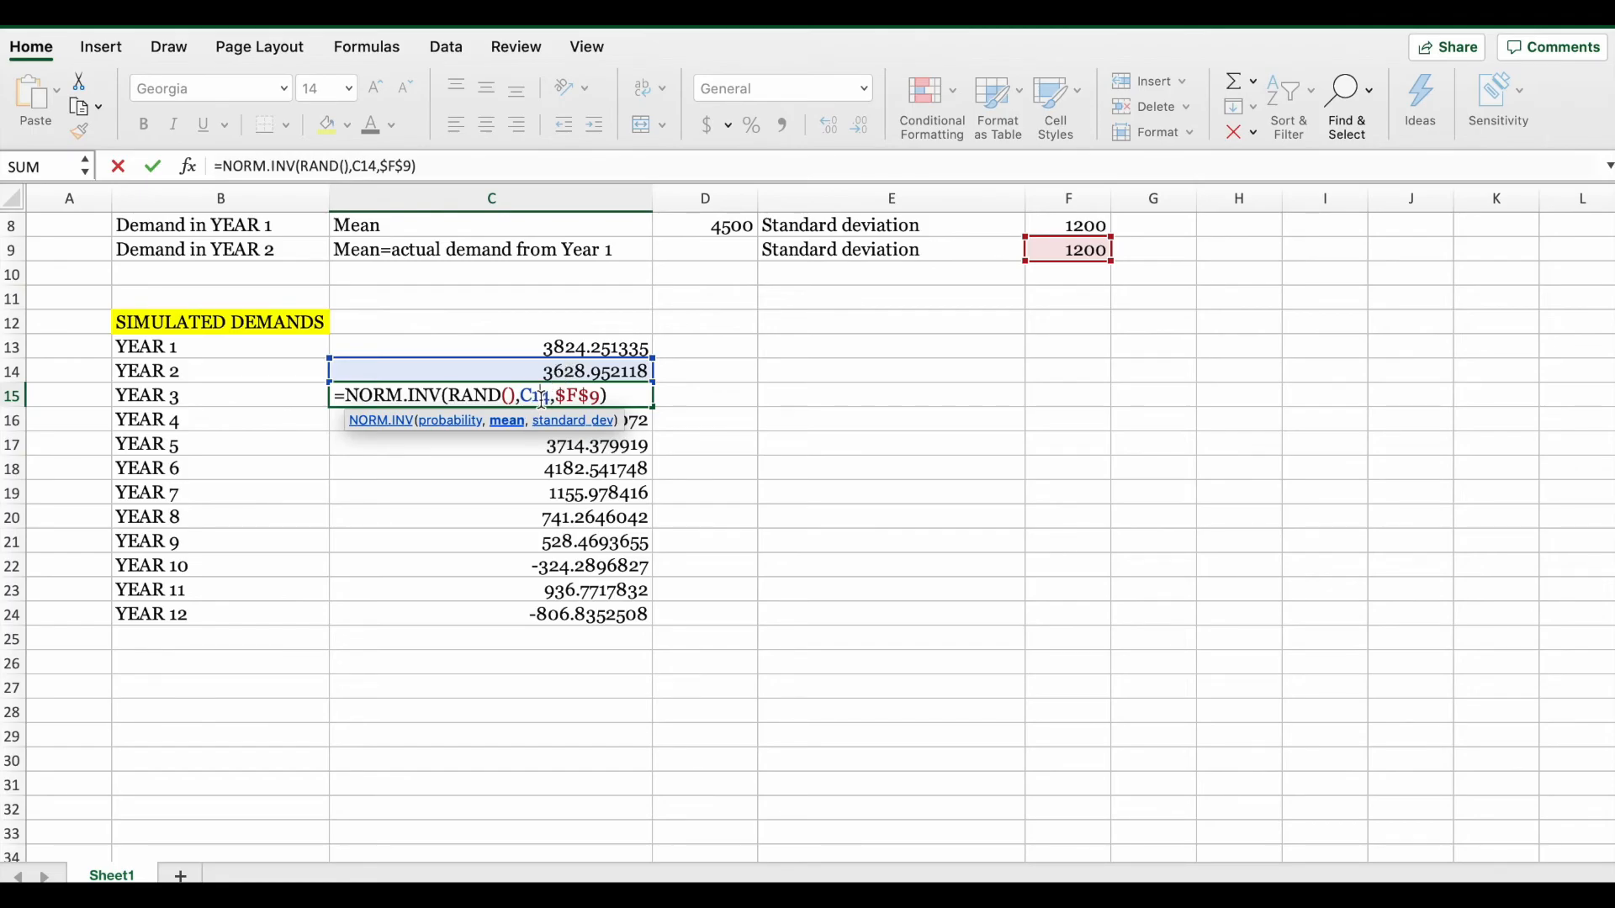
{"action": "left_click", "coordinate": [580, 396]}
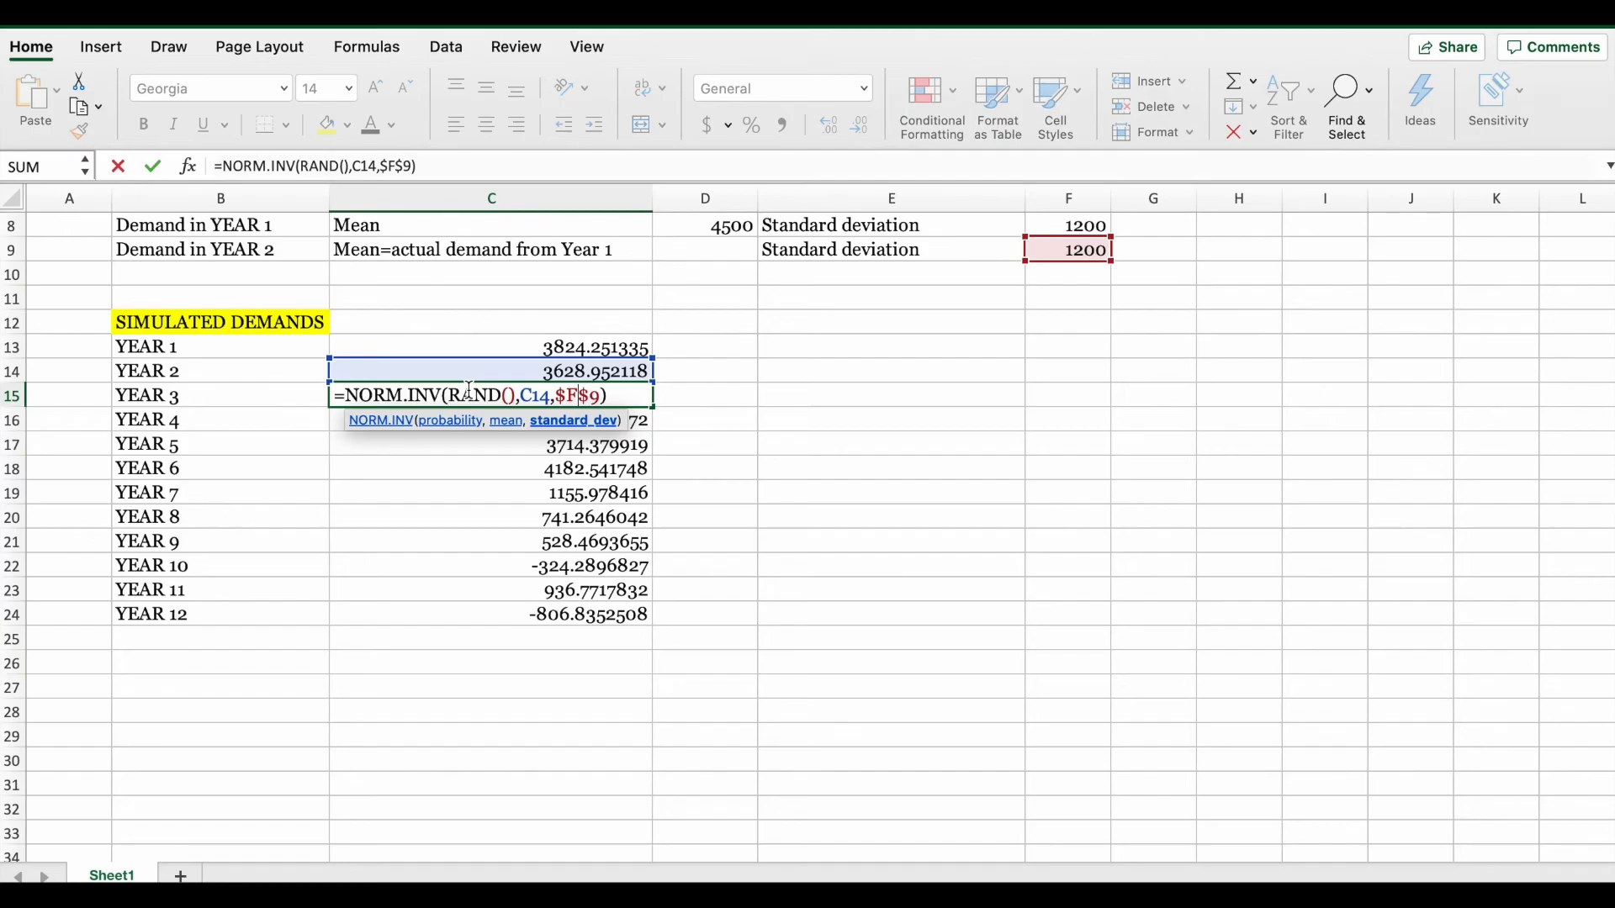
{"action": "key", "text": "Return"}
{"action": "key", "text": "Up"}
{"action": "key", "text": "Up"}
{"action": "key", "text": "Up"}
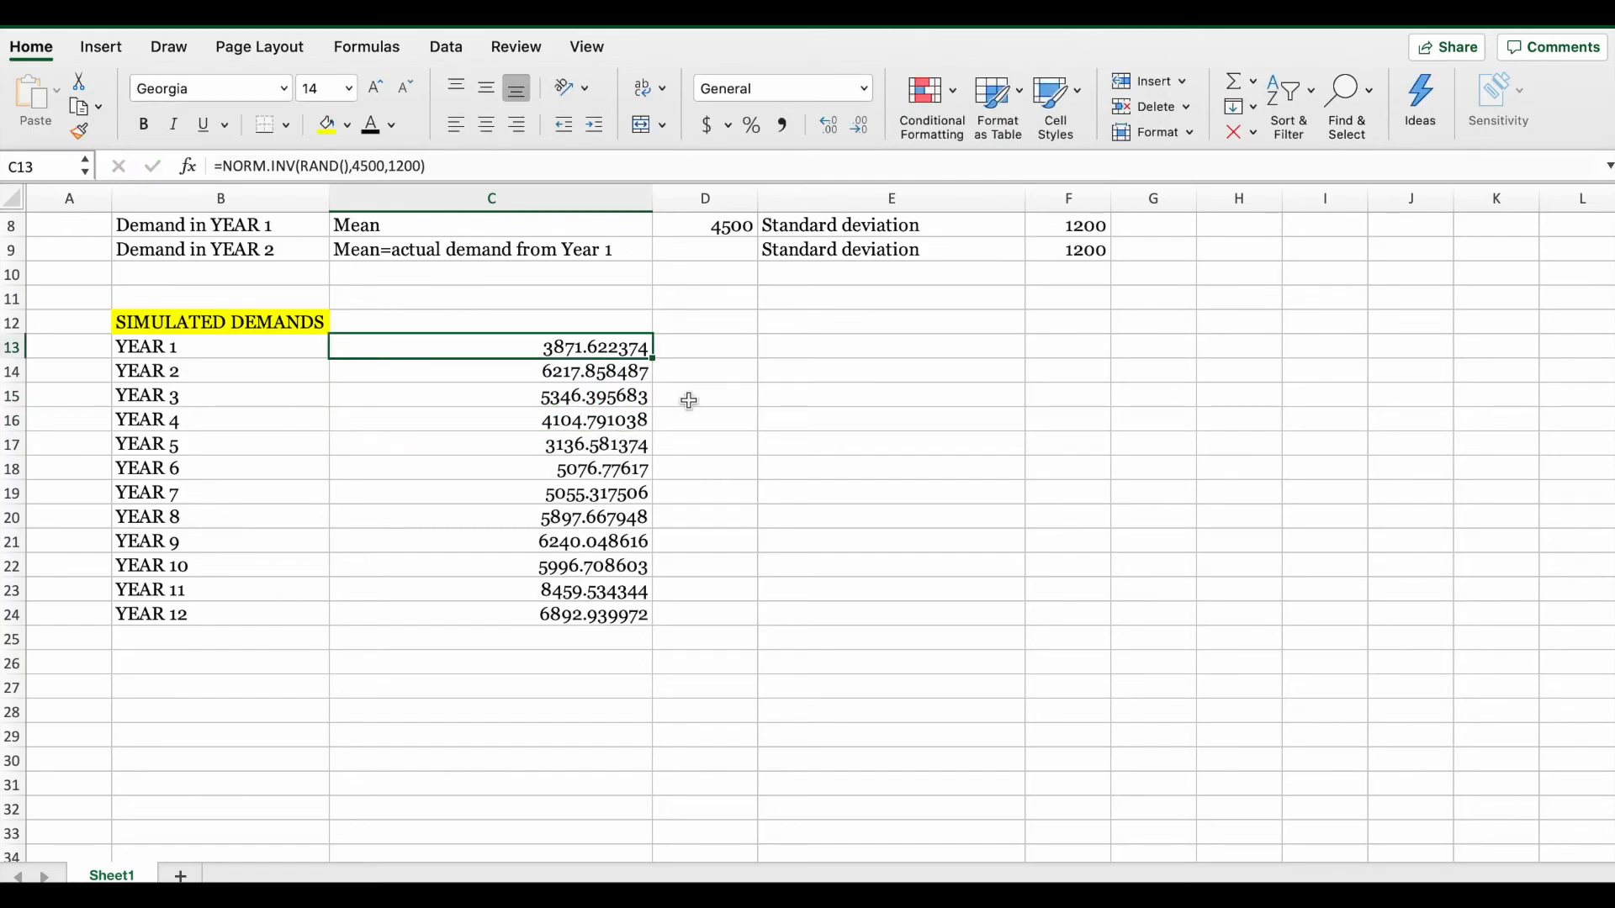
{"action": "left_click", "coordinate": [703, 437]}
- Insert a 2-D line chart with markers from the years and simulated demands in B13:C24
{"action": "left_click_drag", "start_coordinate": [276, 342], "coordinate": [484, 614]}
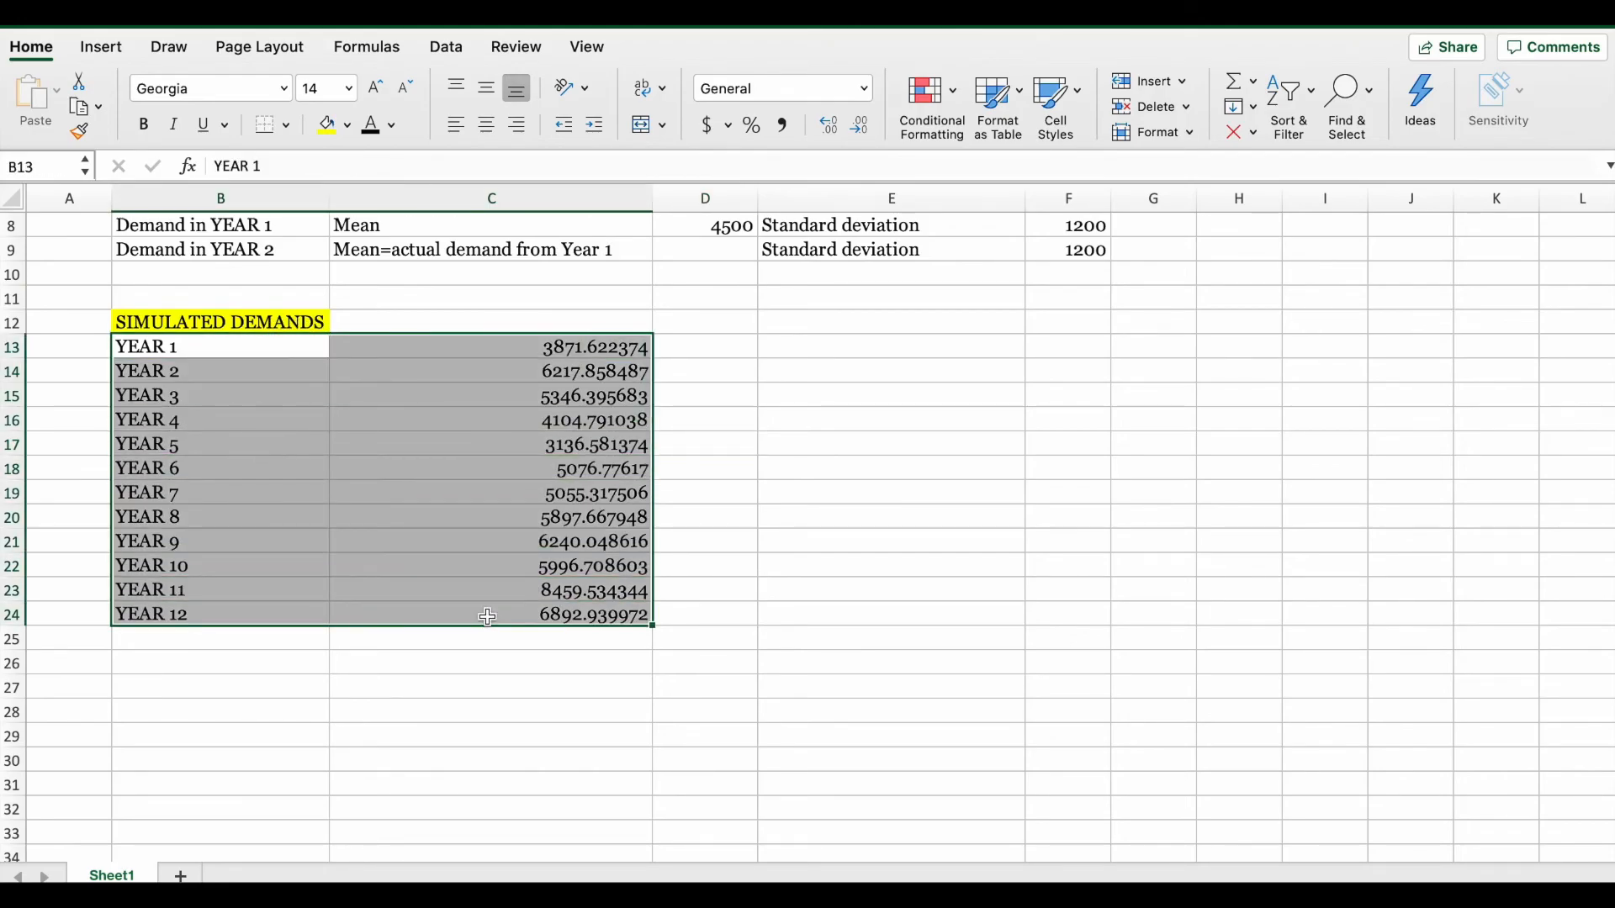
{"action": "left_click", "coordinate": [100, 50]}
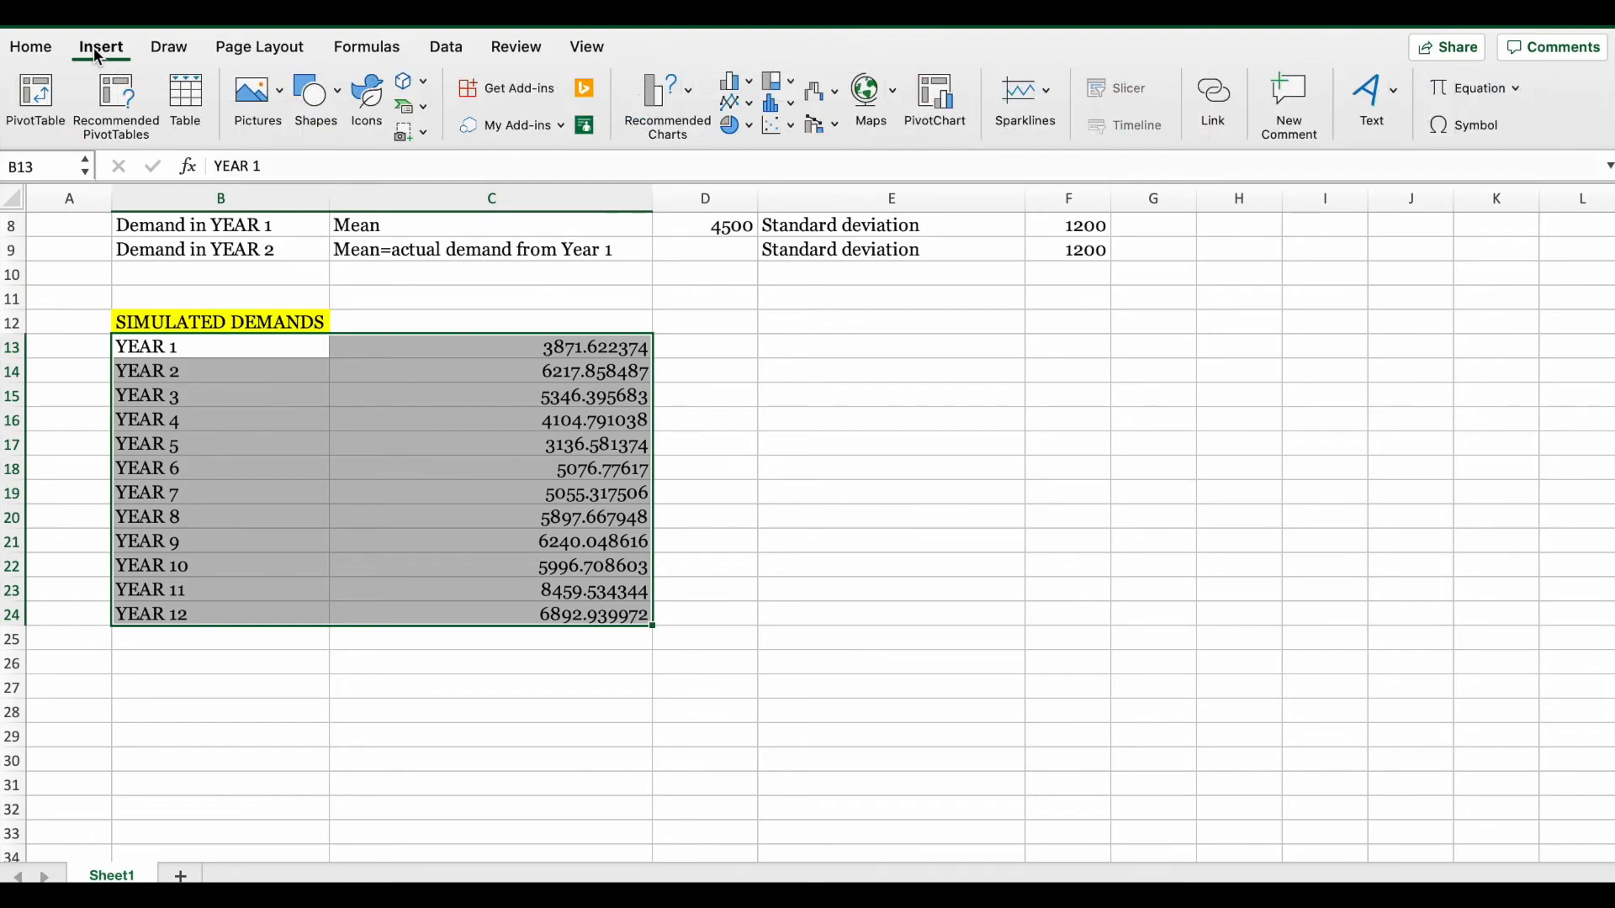
{"action": "left_click", "coordinate": [740, 101]}
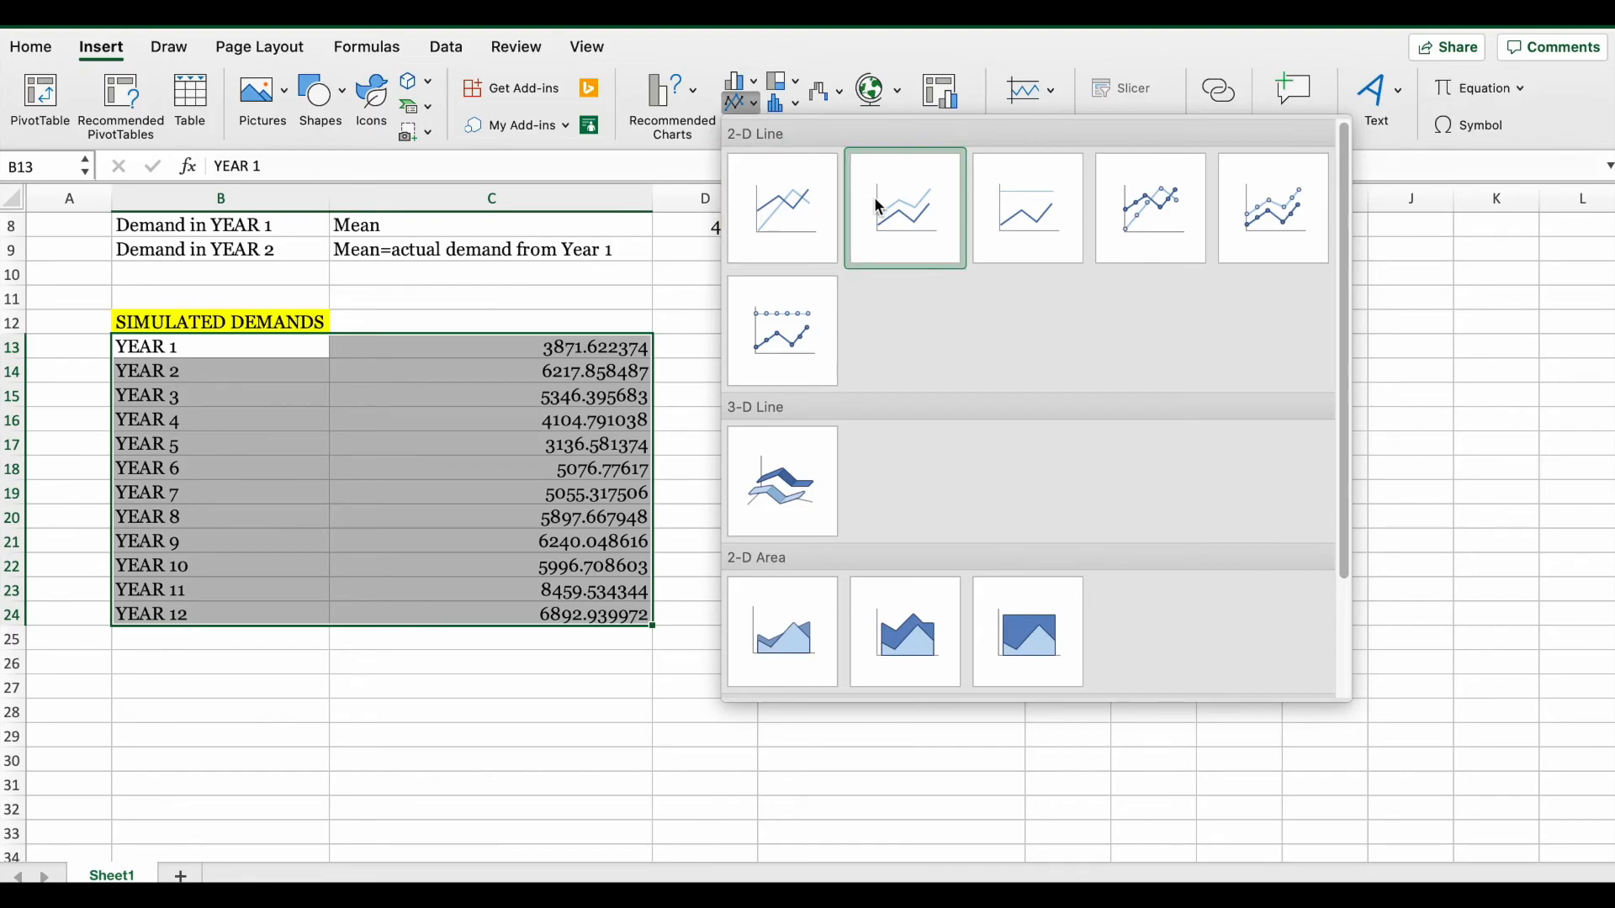
{"action": "left_click", "coordinate": [1122, 219]}
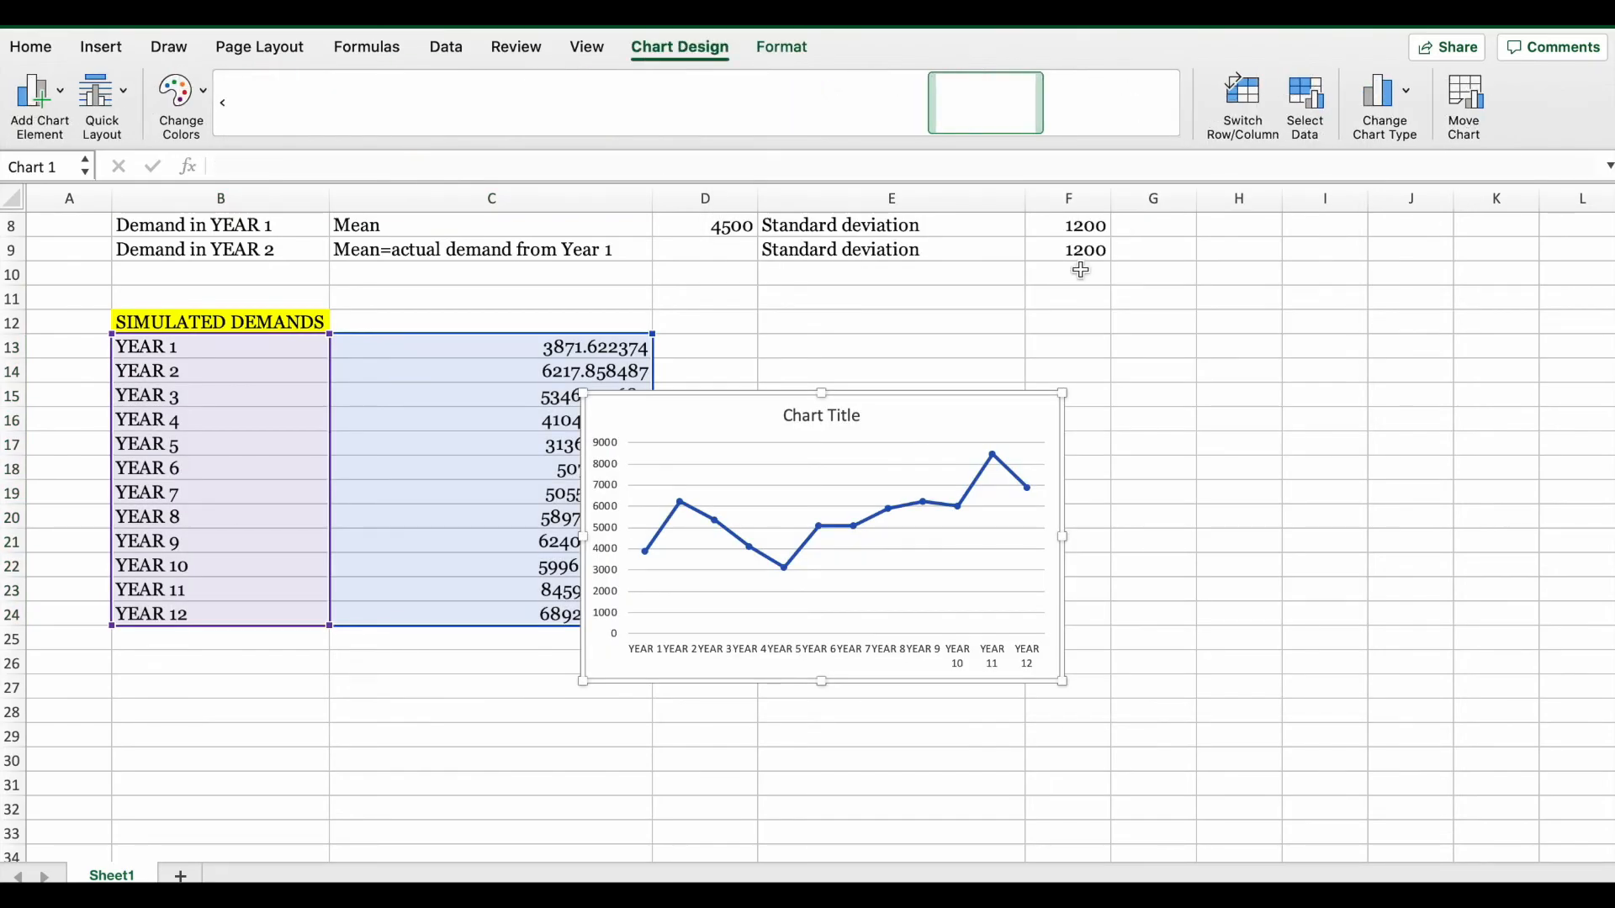
- Place the line chart beside the demand table and enlarge it to span roughly columns E to J, rows 11 to 30
{"action": "left_click_drag", "start_coordinate": [776, 401], "coordinate": [1018, 337]}
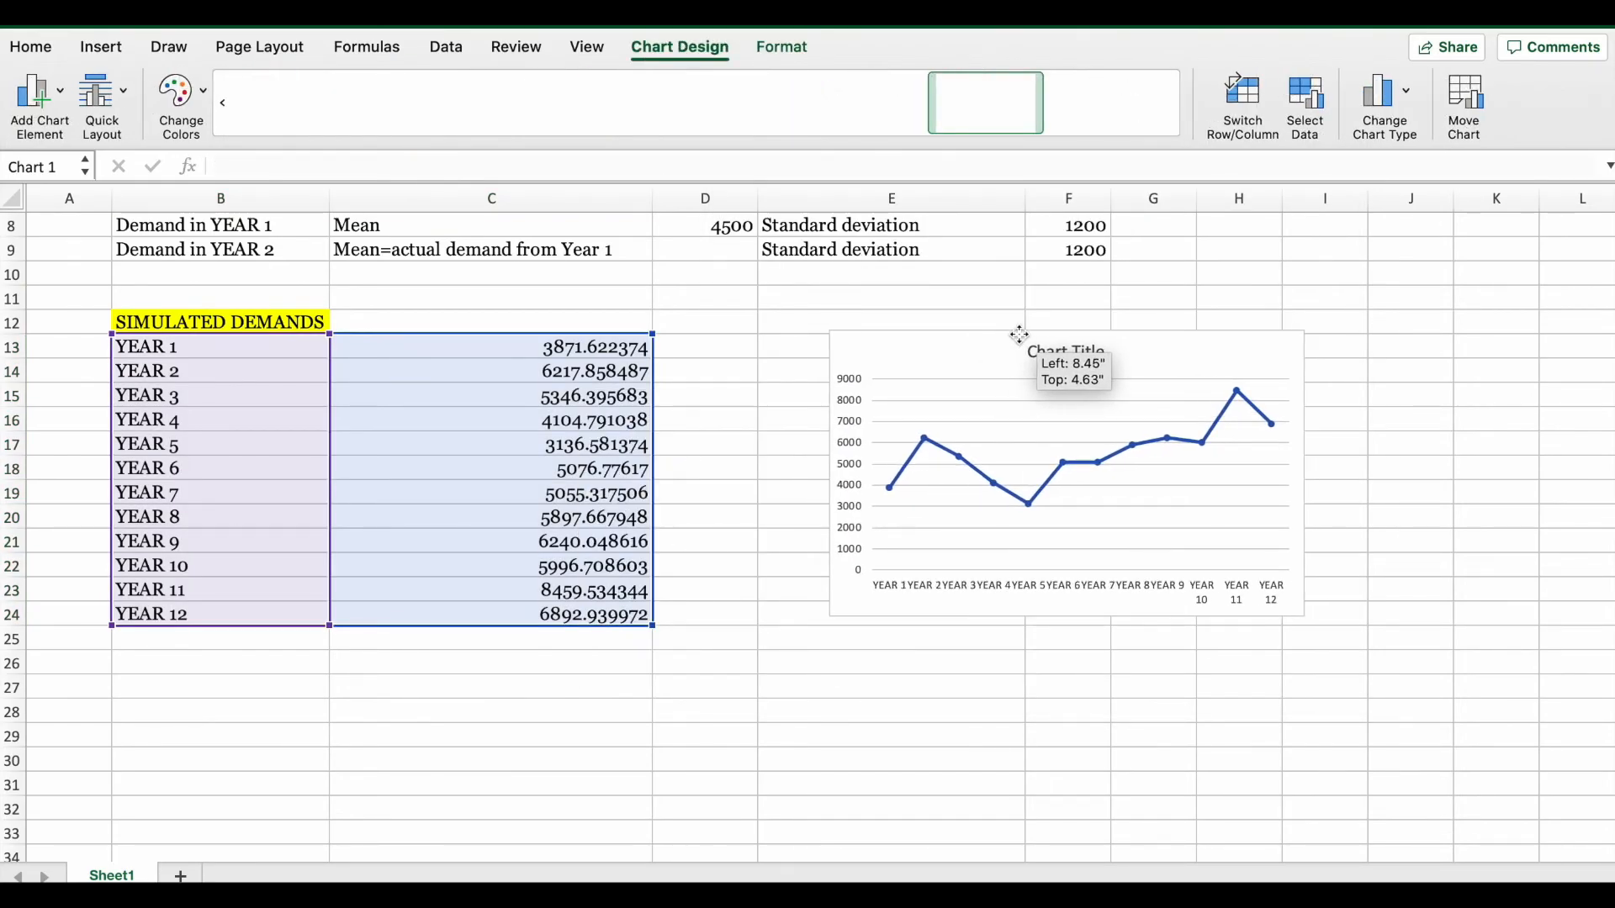
{"action": "left_click_drag", "start_coordinate": [1305, 330], "coordinate": [1472, 280]}
{"action": "left_click_drag", "start_coordinate": [829, 619], "coordinate": [746, 771]}
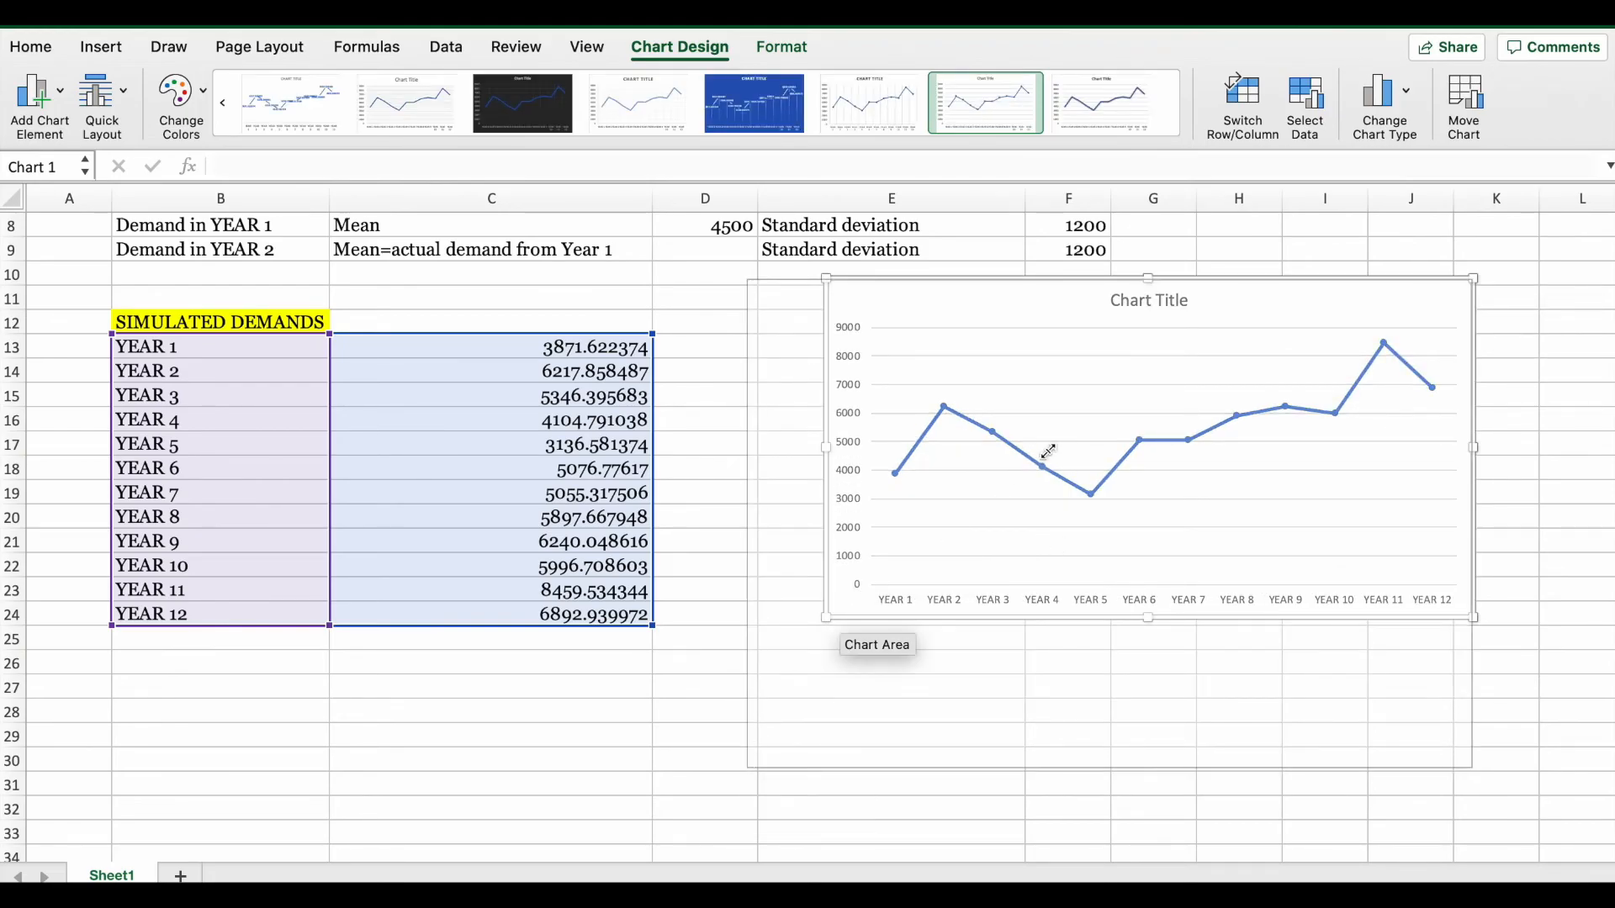
- Apply the solid blue chart style with data labels and drop lines, and delete the chart title
{"action": "left_click", "coordinate": [765, 115]}
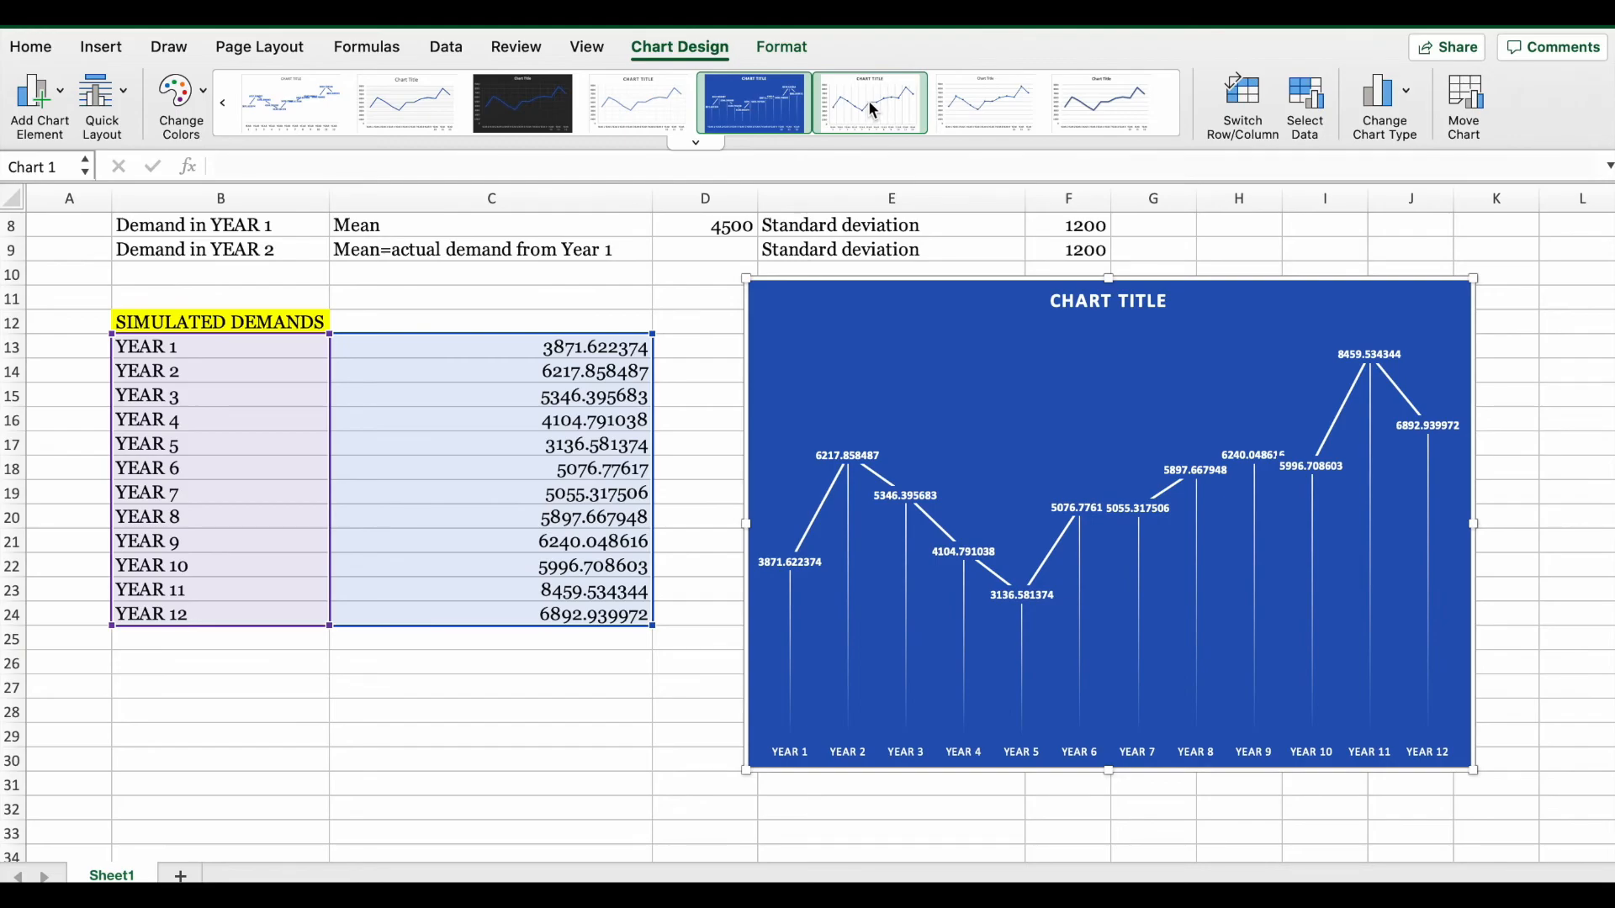
{"action": "left_click", "coordinate": [1108, 300]}
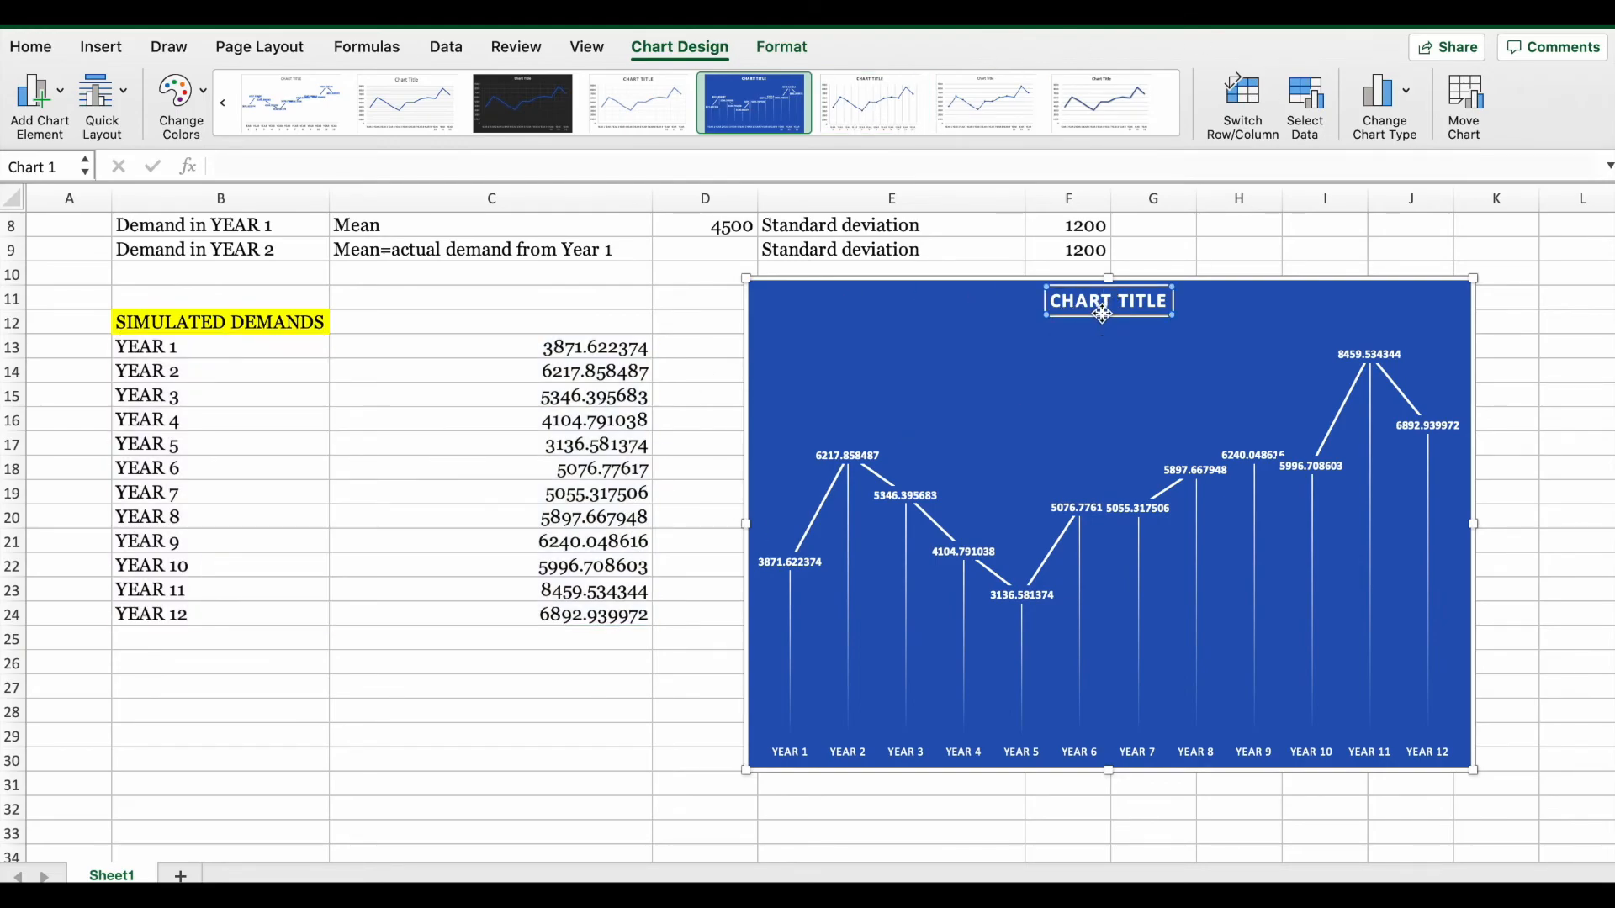
{"action": "key", "text": "Delete"}
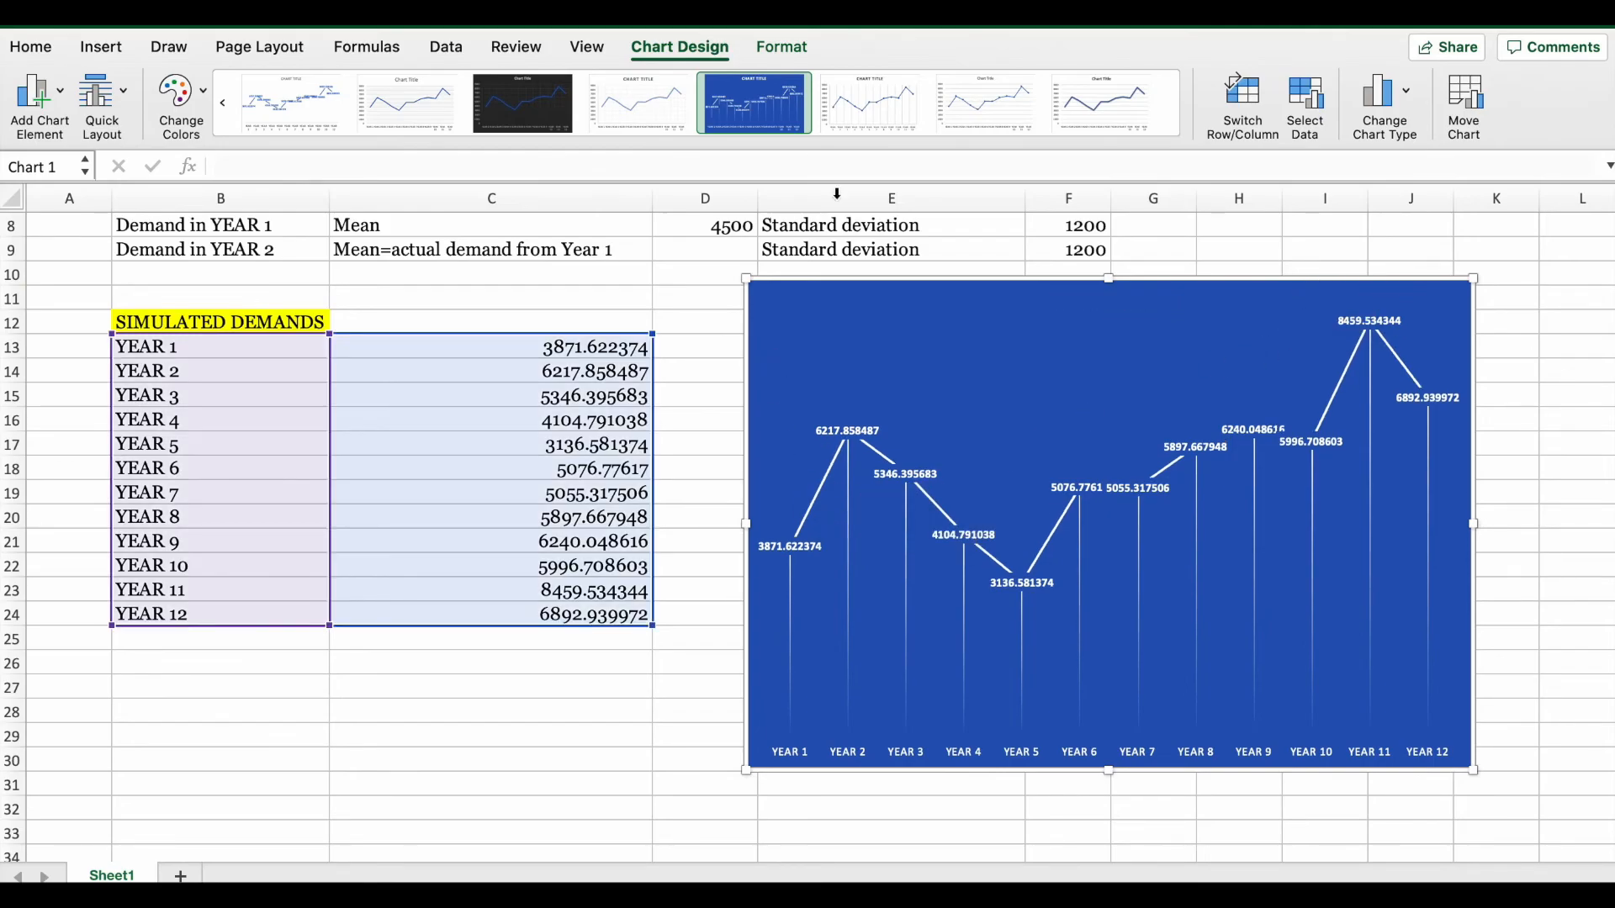
- Try several other chart styles on the line chart, and return it to the solid blue style with drop lines
{"action": "left_click", "coordinate": [306, 105]}
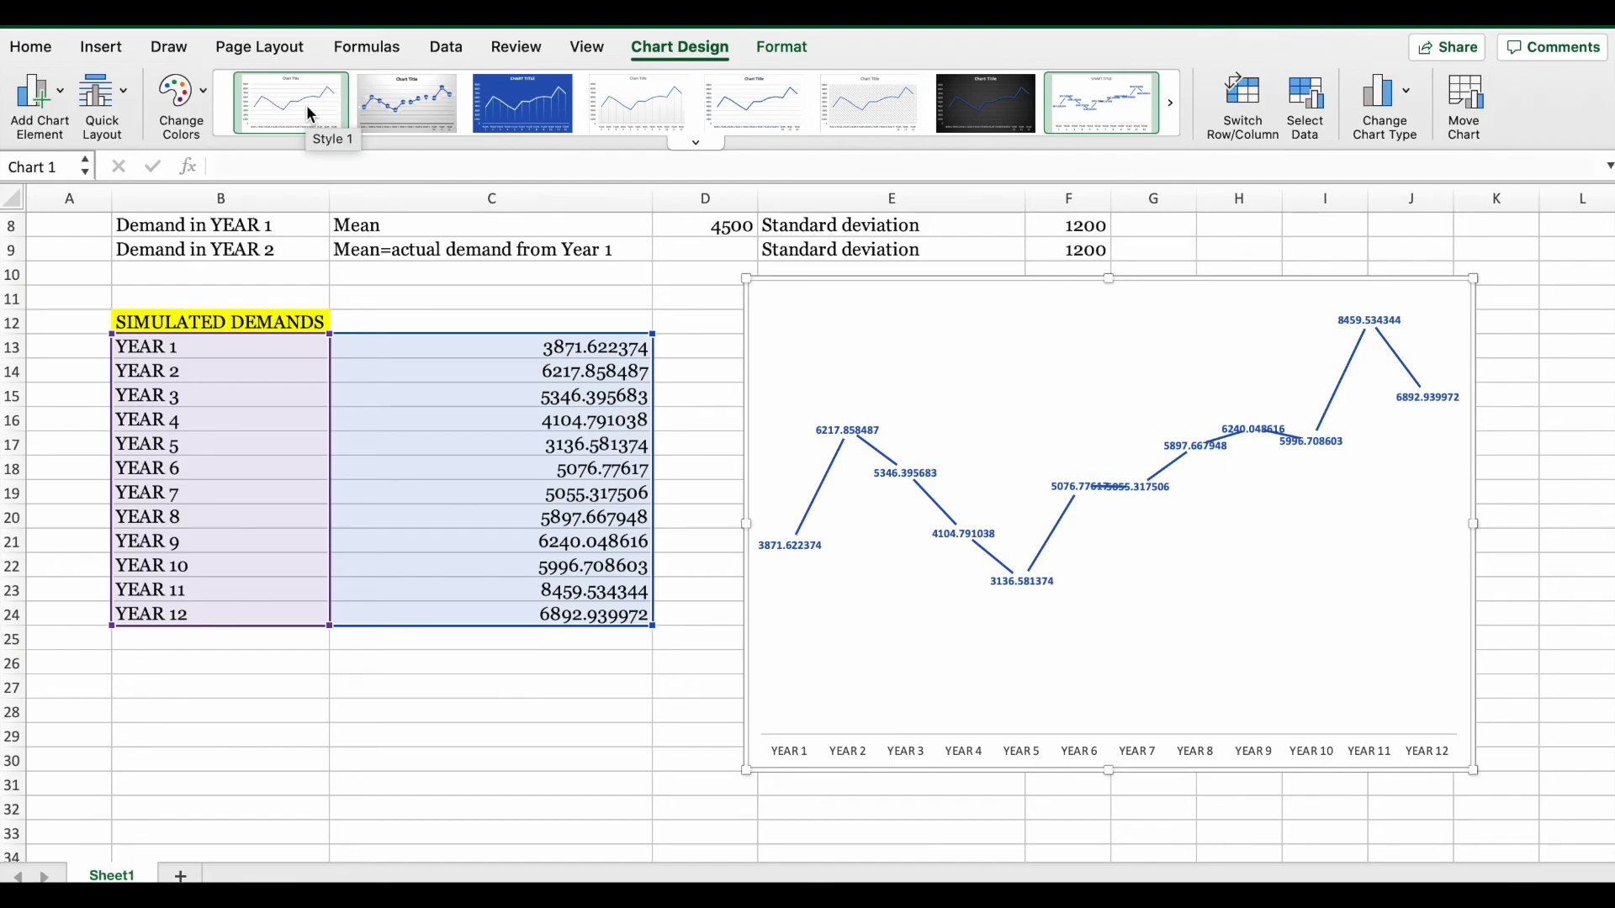
{"action": "left_click", "coordinate": [400, 113]}
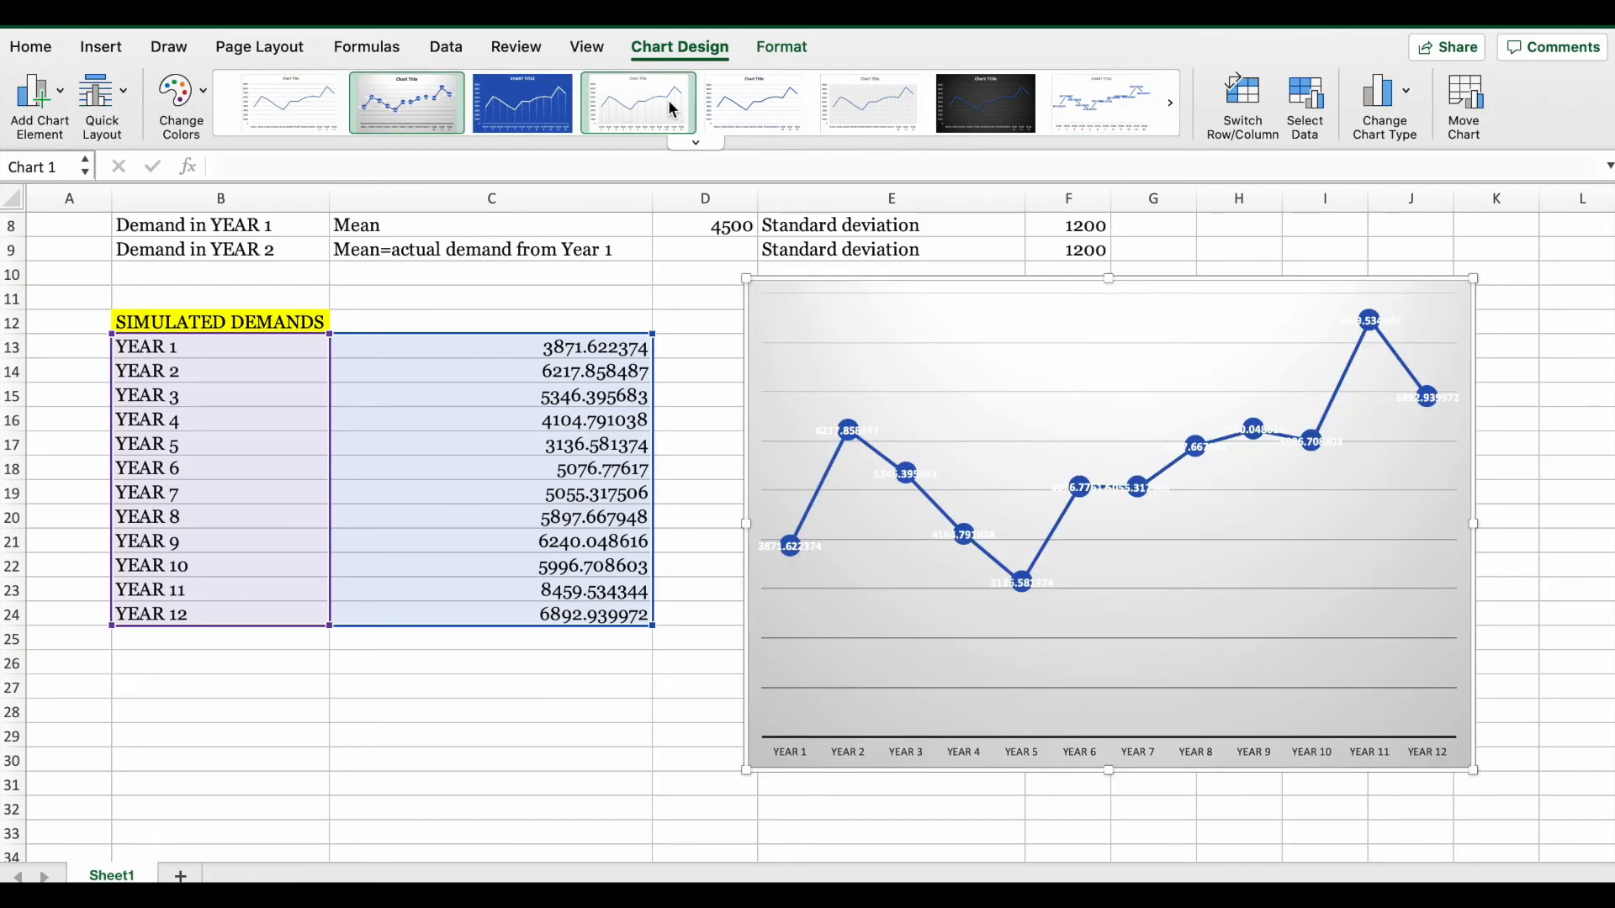
{"action": "left_click", "coordinate": [1146, 116]}
{"action": "left_click", "coordinate": [1123, 116]}
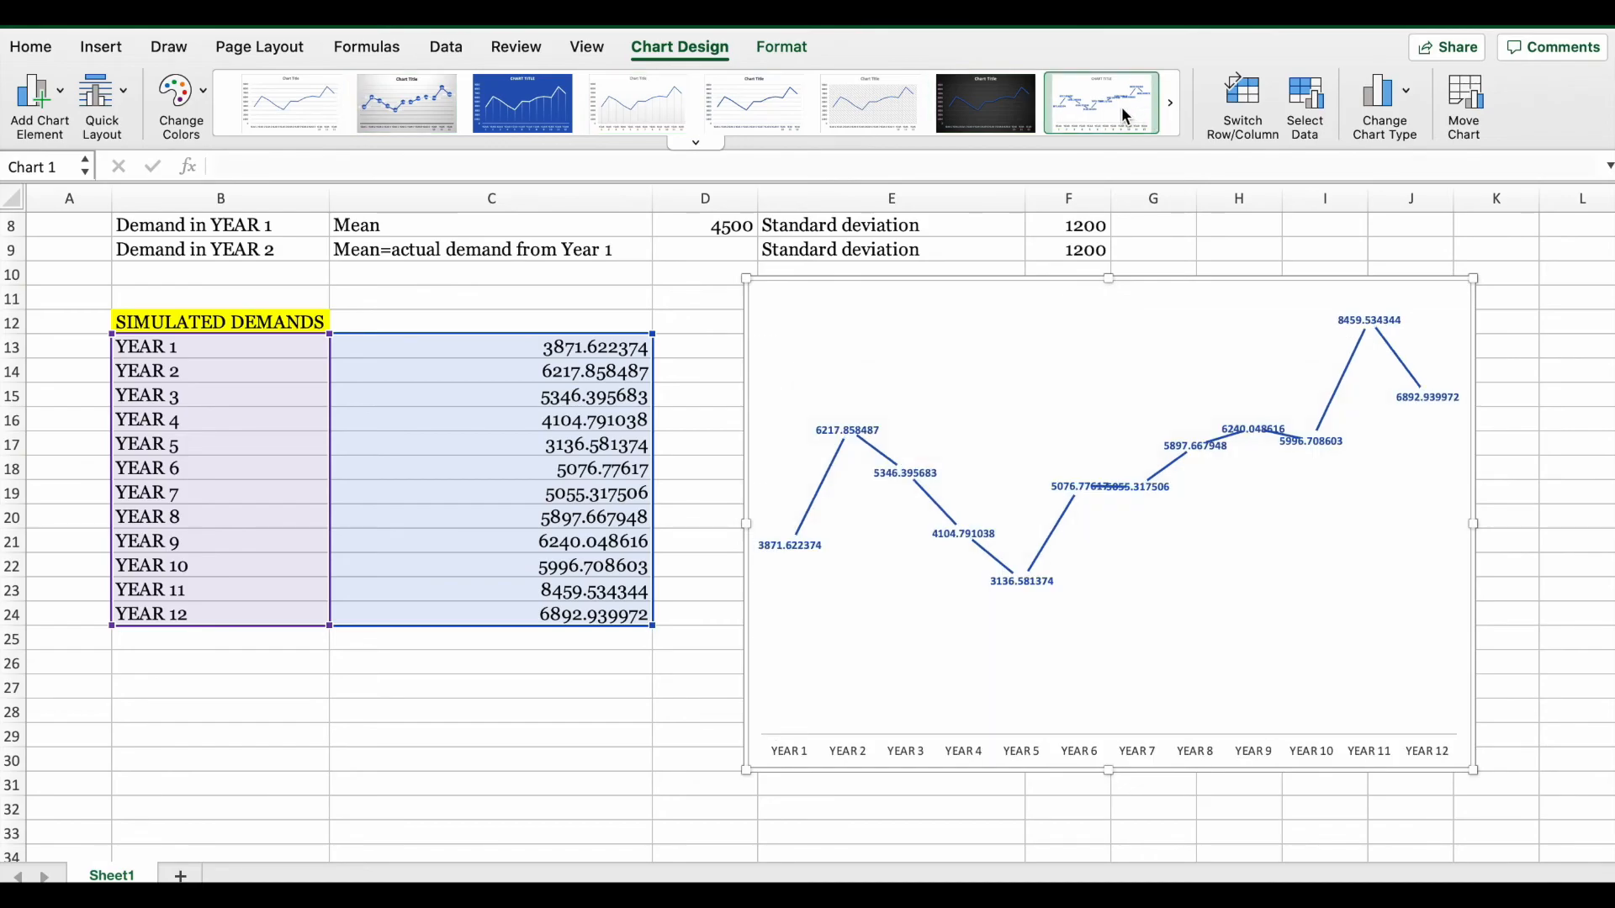
{"action": "left_click", "coordinate": [1173, 104]}
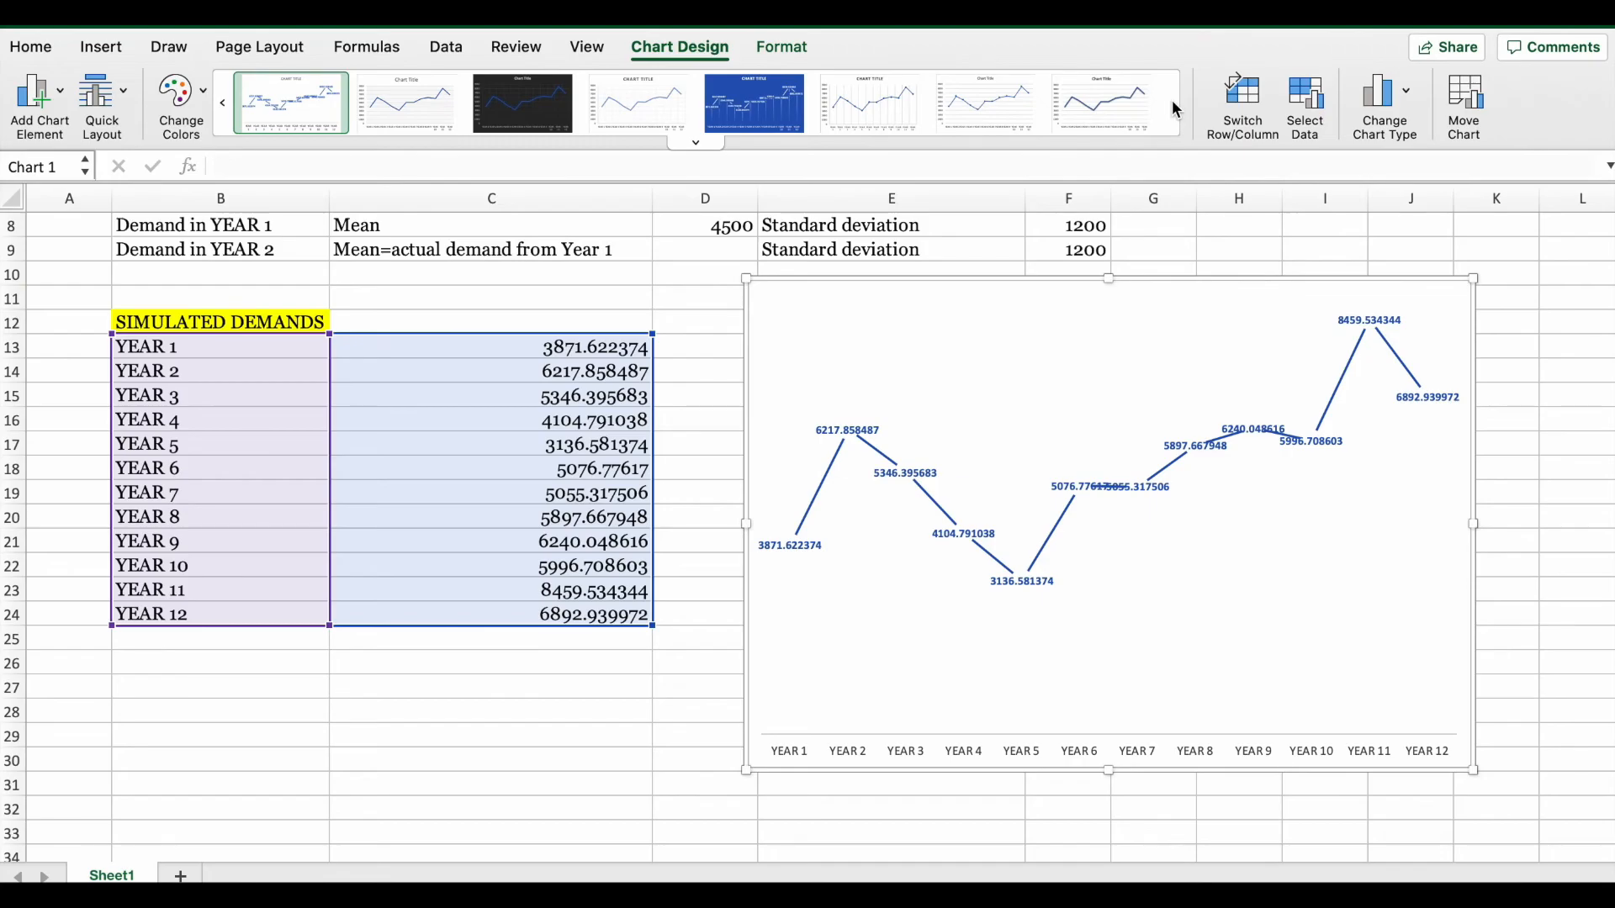
{"action": "left_click", "coordinate": [759, 107]}
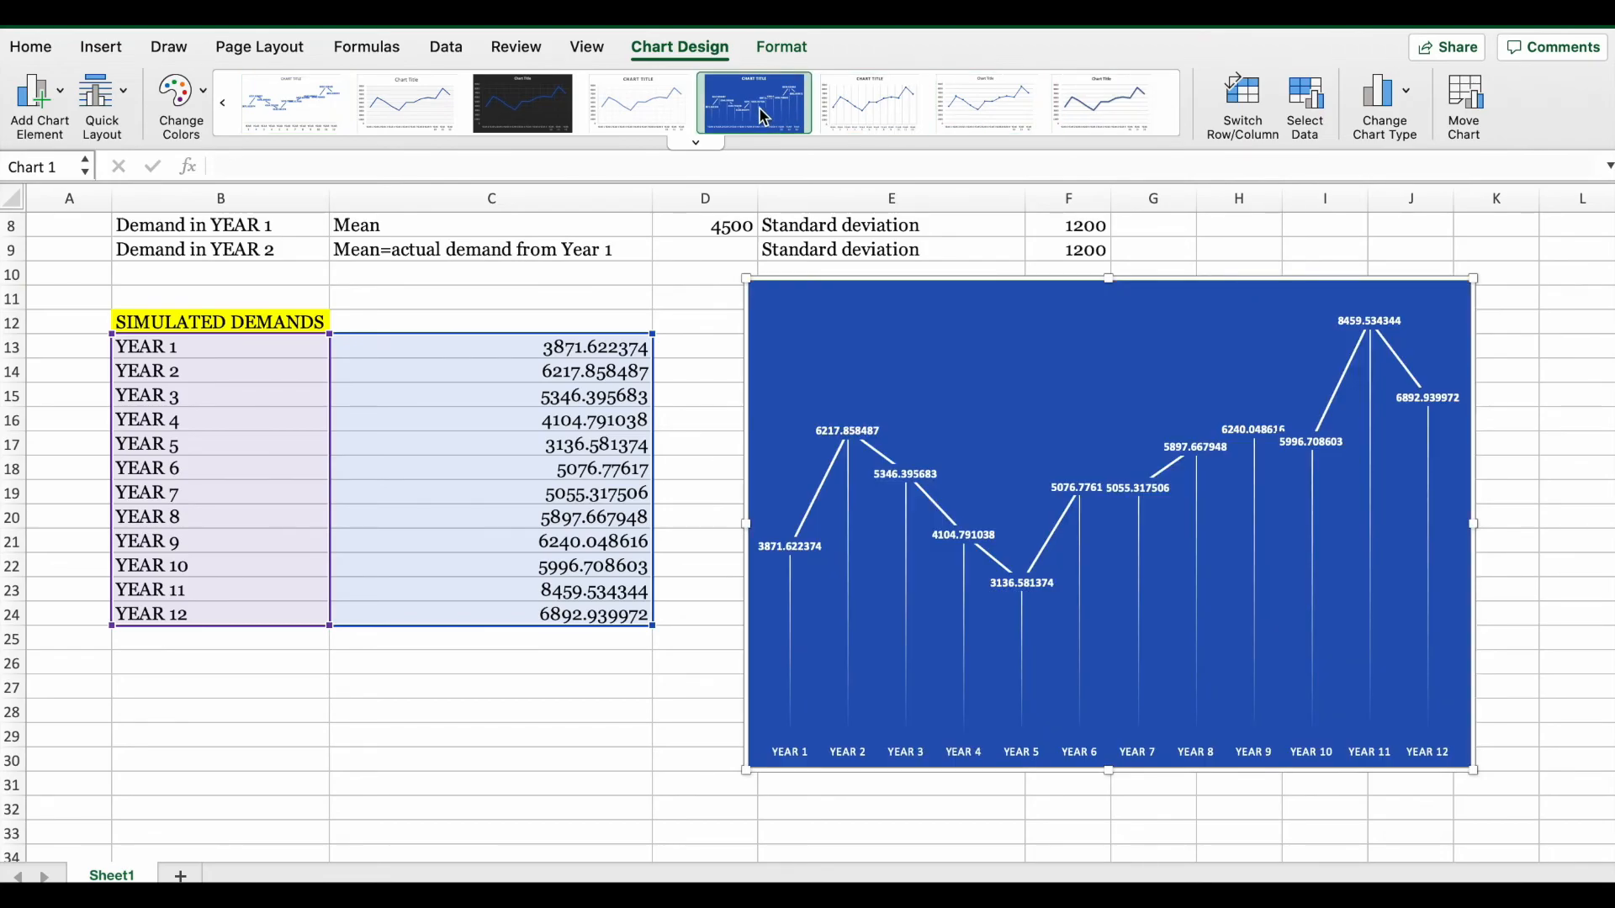
- Recalculate the demands from C13 and format C13:C24 as numbers with no decimal places
{"action": "double_click", "coordinate": [512, 348]}
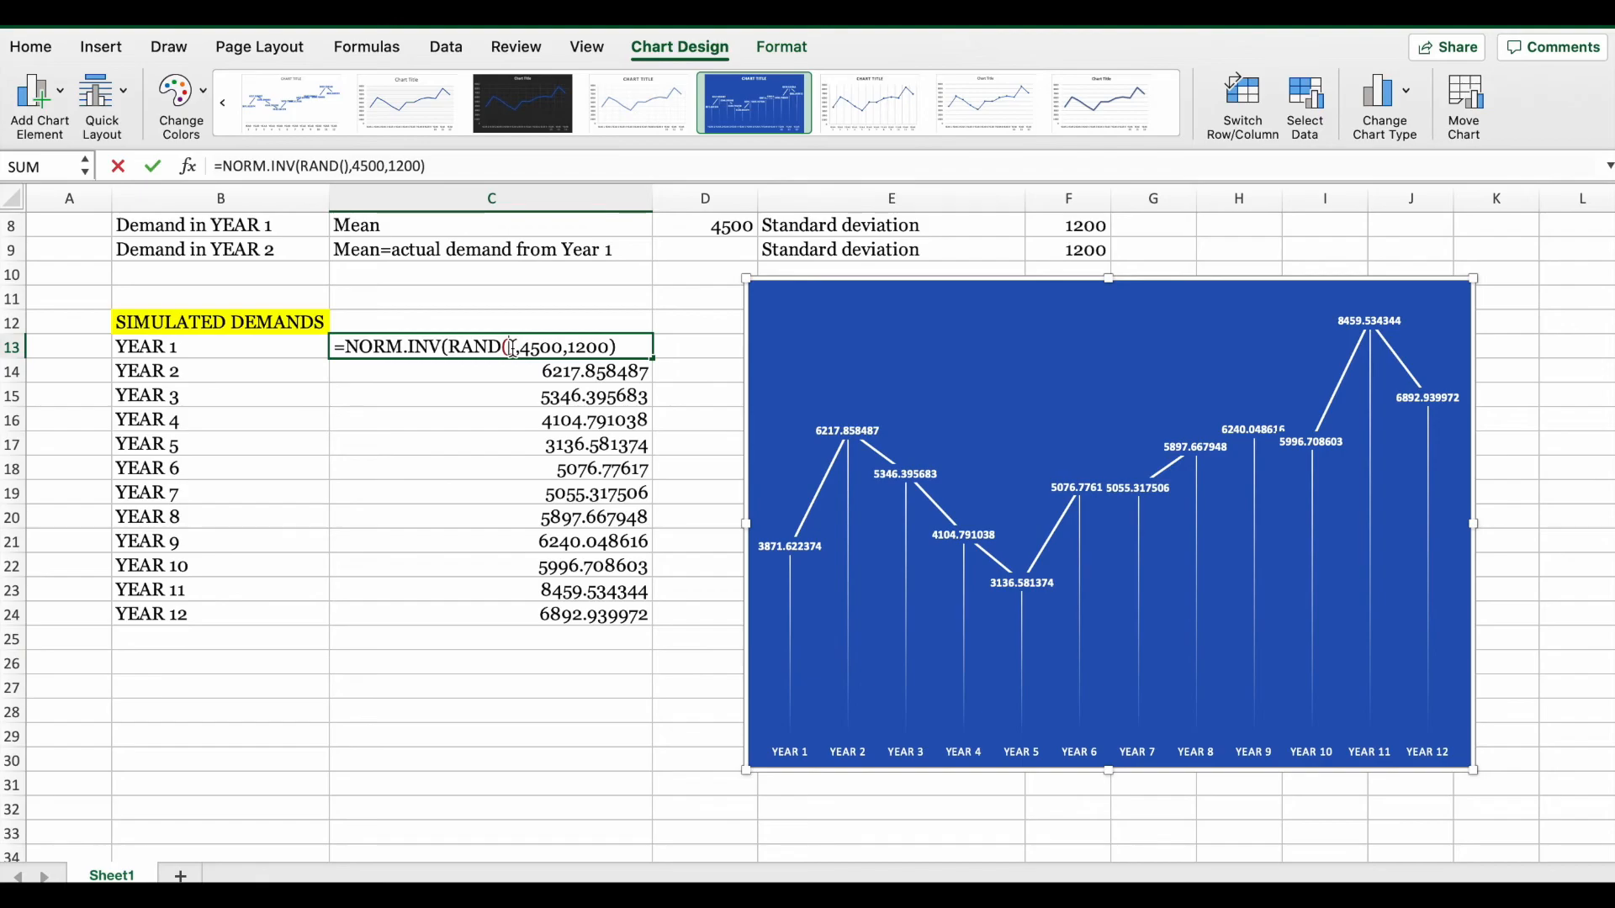
{"action": "key", "text": "Return"}
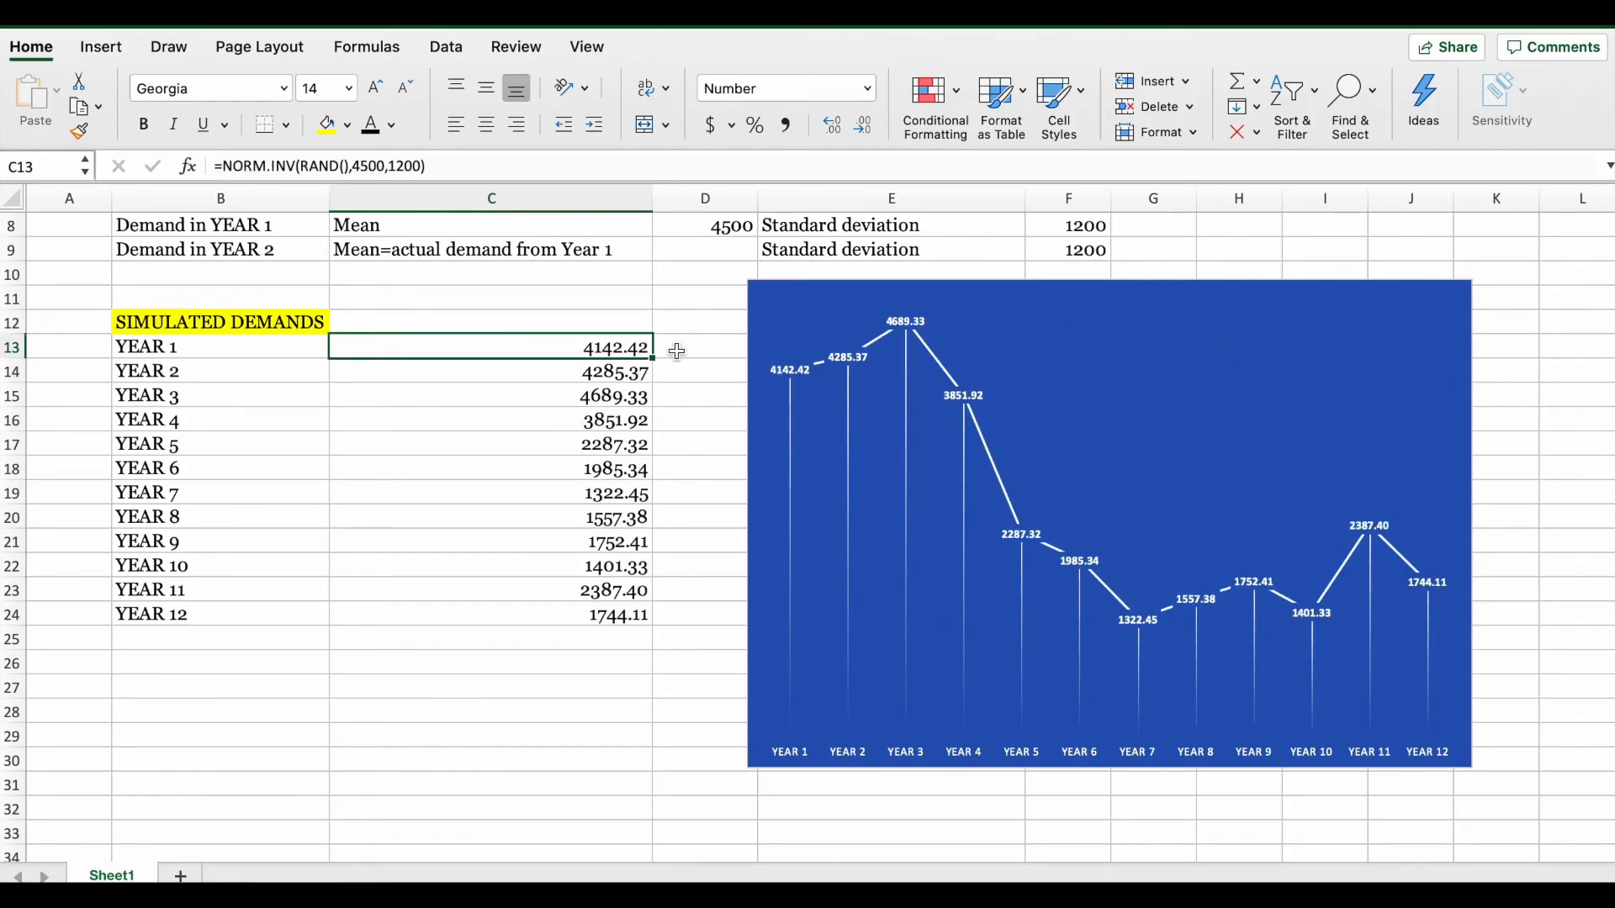
{"action": "left_click", "coordinate": [692, 355]}
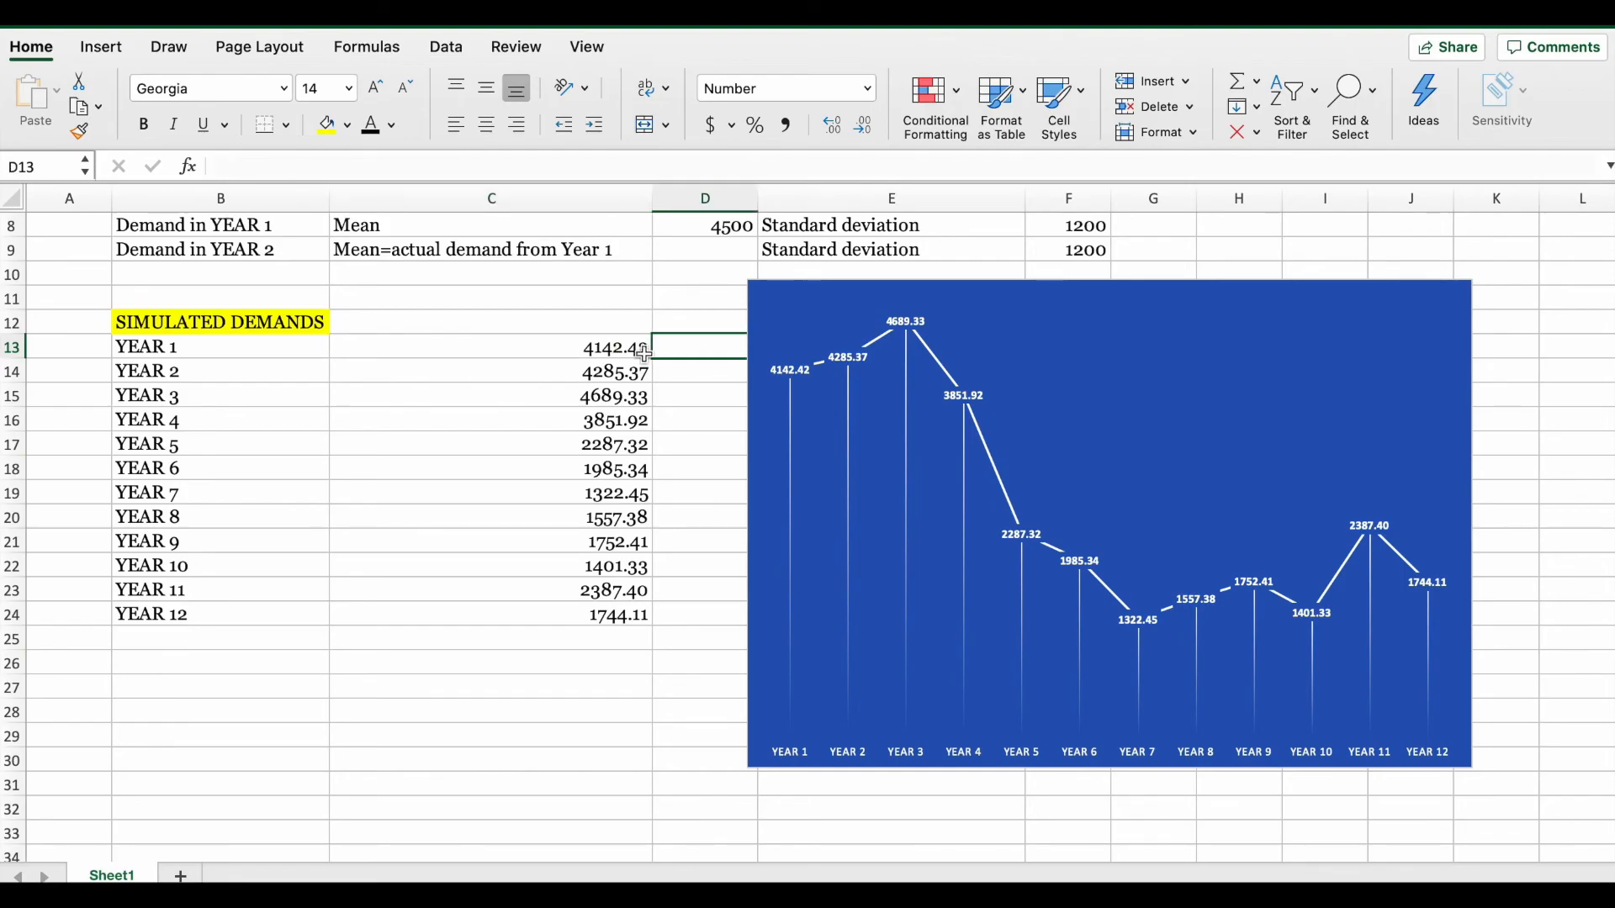
{"action": "left_click", "coordinate": [584, 349]}
{"action": "left_click_drag", "start_coordinate": [594, 525], "coordinate": [575, 621]}
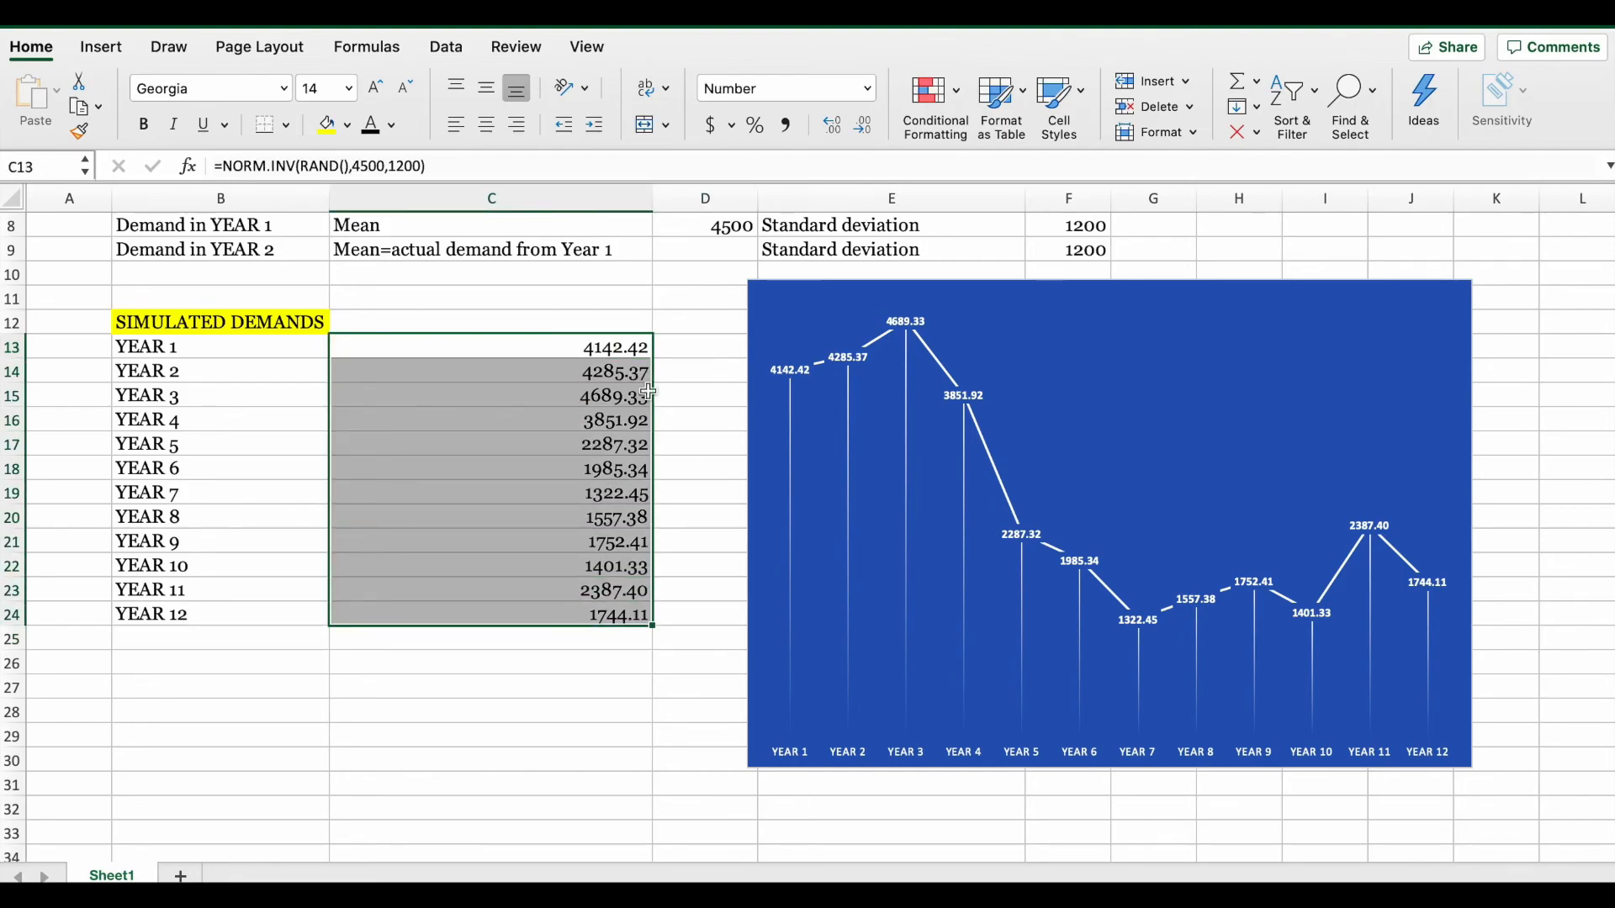
{"action": "left_click", "coordinate": [863, 130]}
{"action": "left_click", "coordinate": [863, 130]}
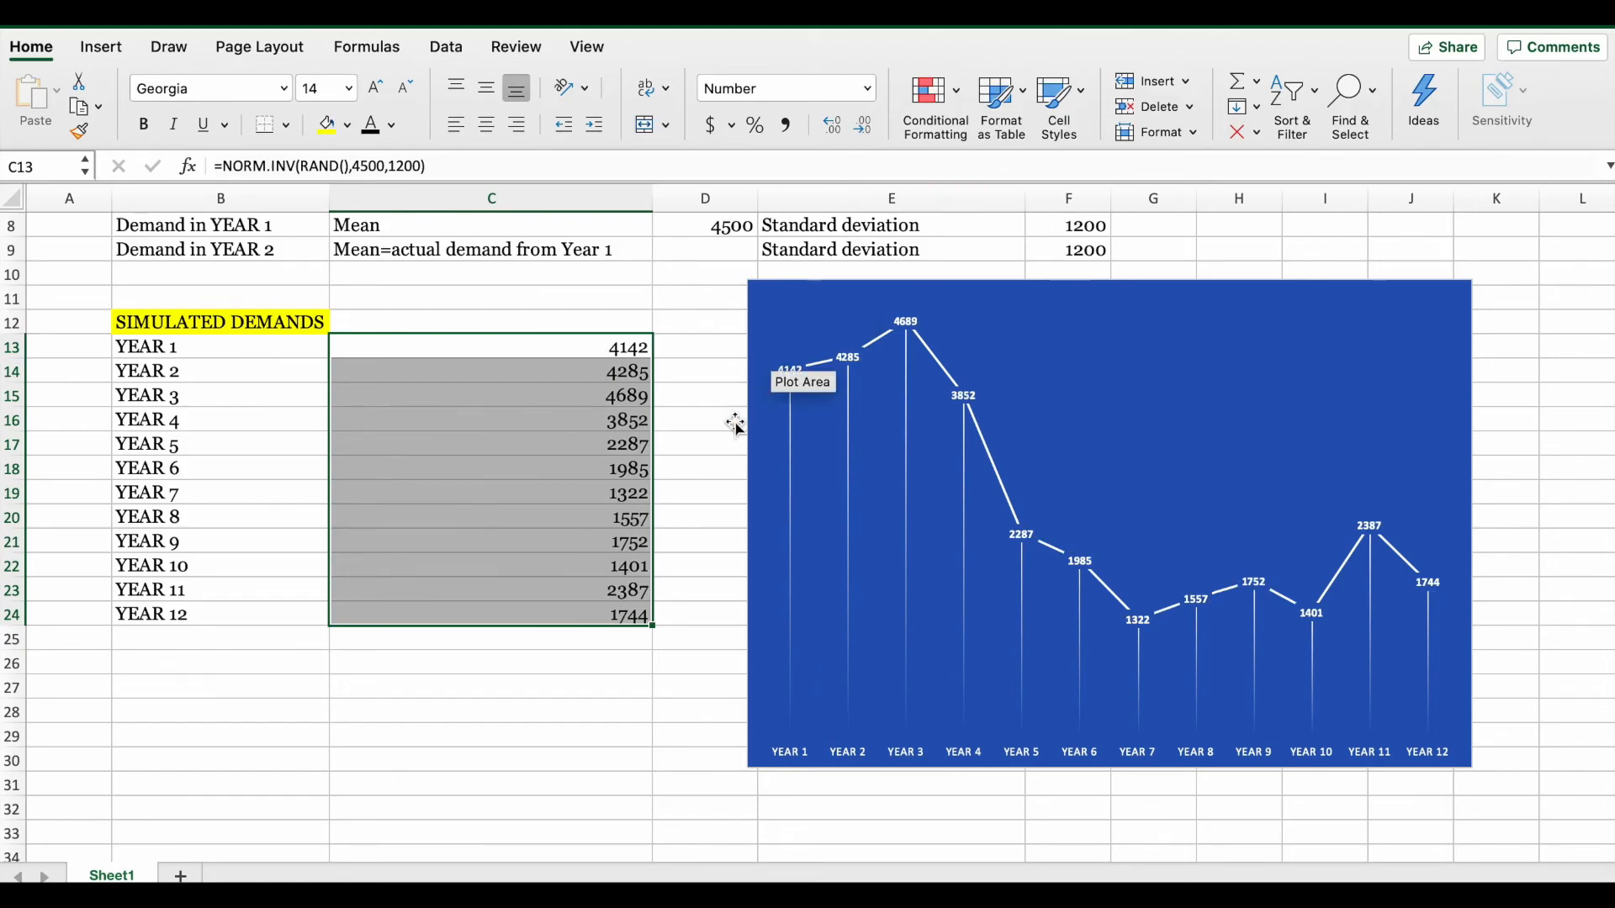
{"action": "left_click", "coordinate": [690, 402]}
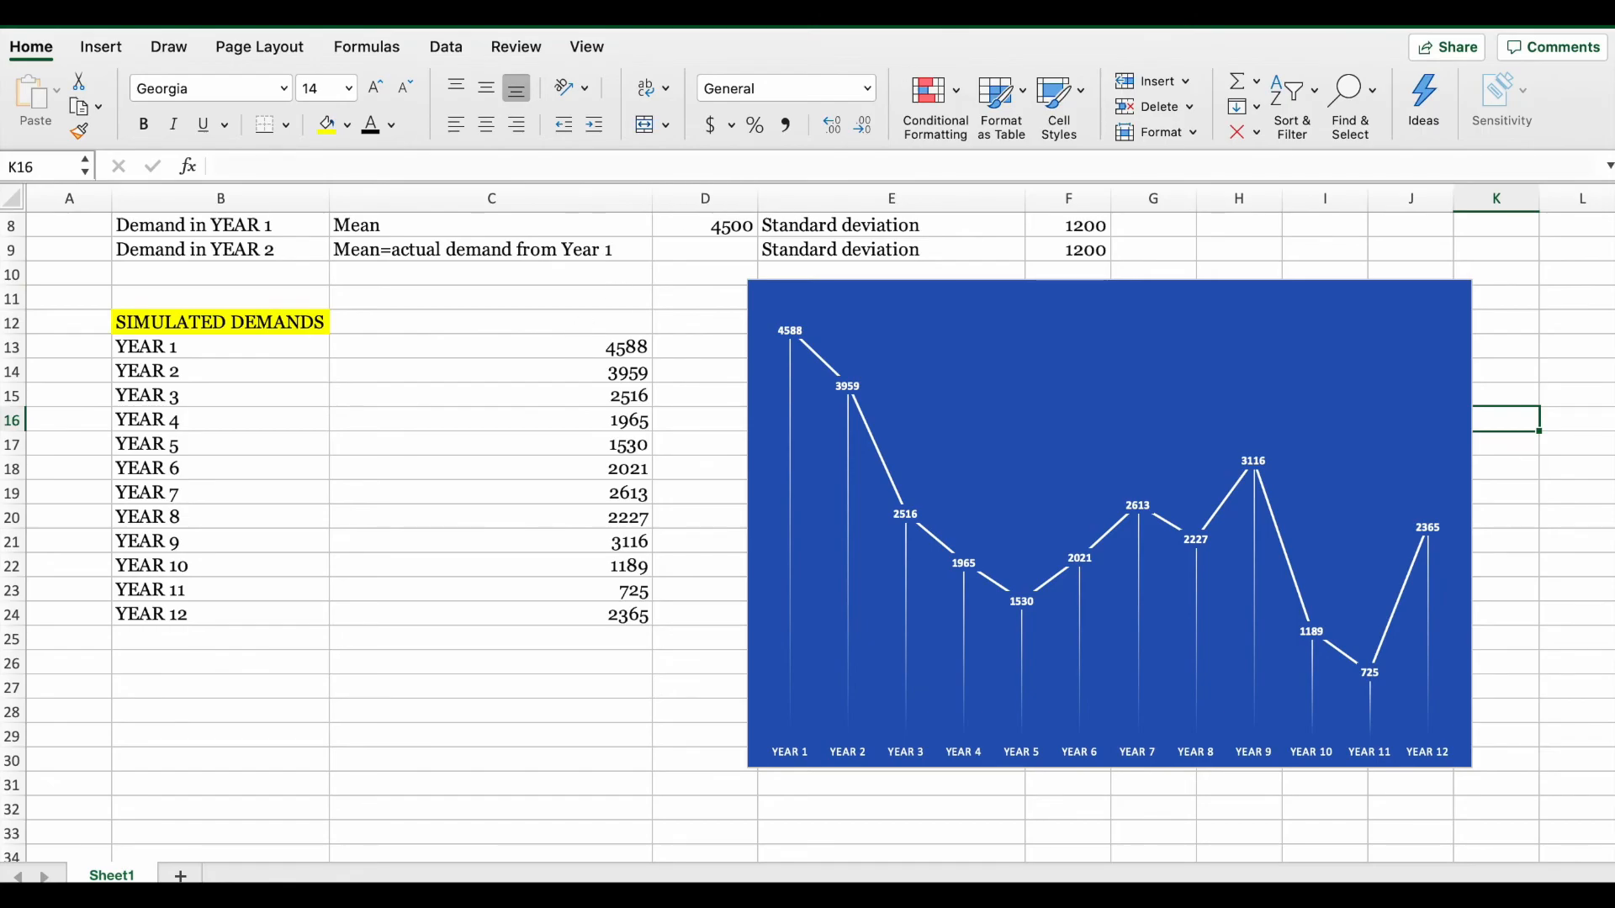
- Re-enter the unchanged Year 1 formula in C13 repeatedly to generate new demand scenarios in the table and line chart
{"action": "double_click", "coordinate": [615, 344]}
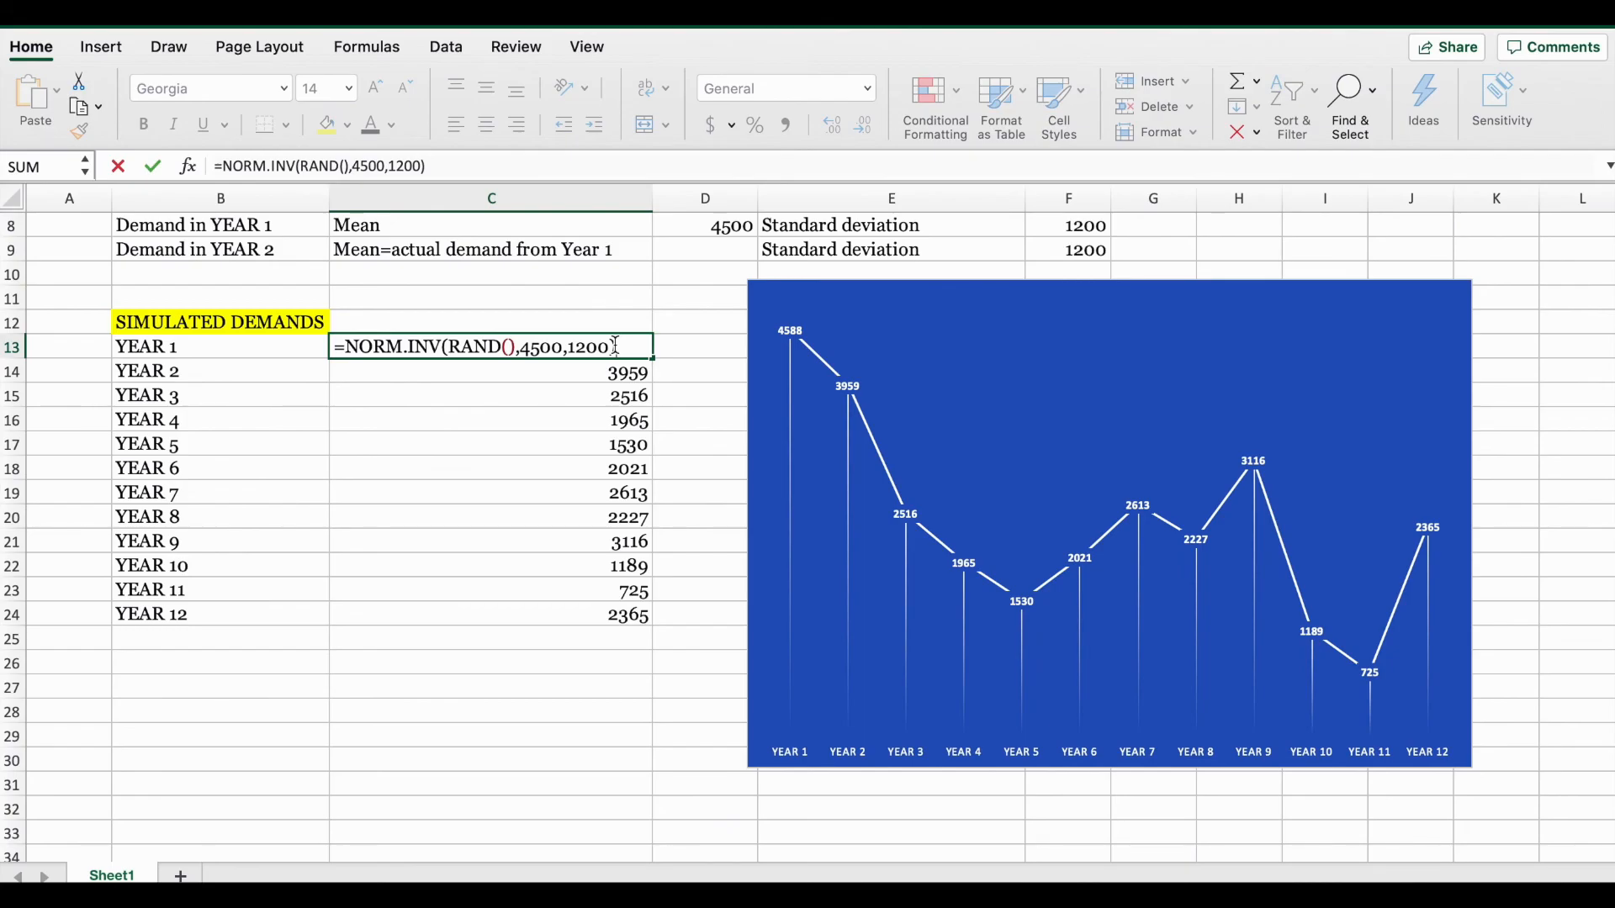
{"action": "key", "text": "Return"}
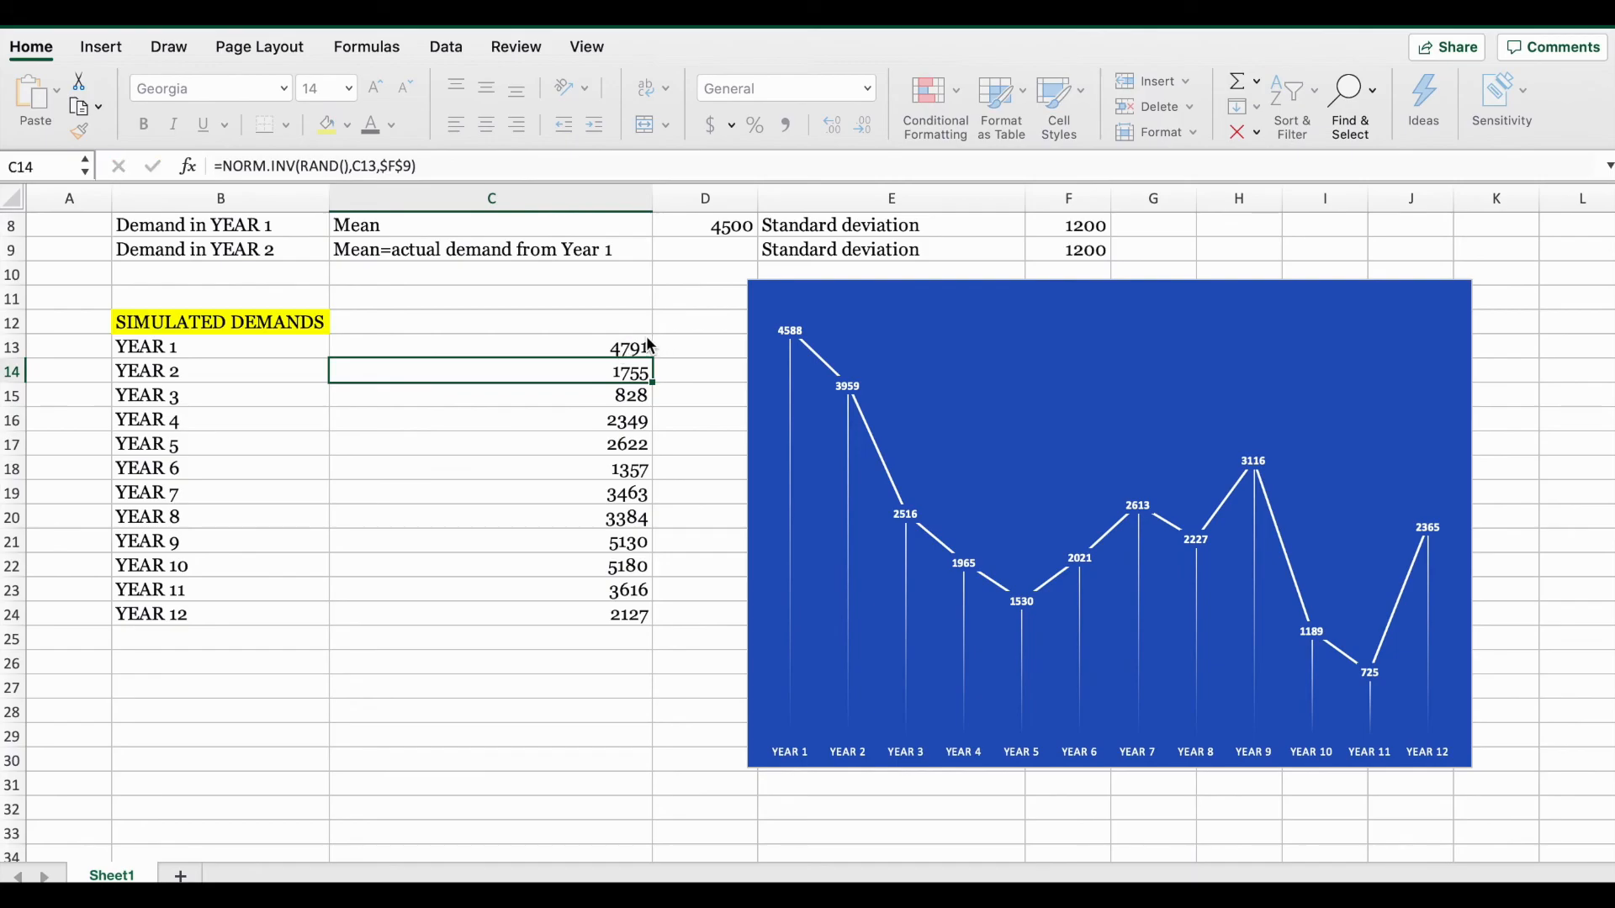
{"action": "left_click", "coordinate": [615, 345]}
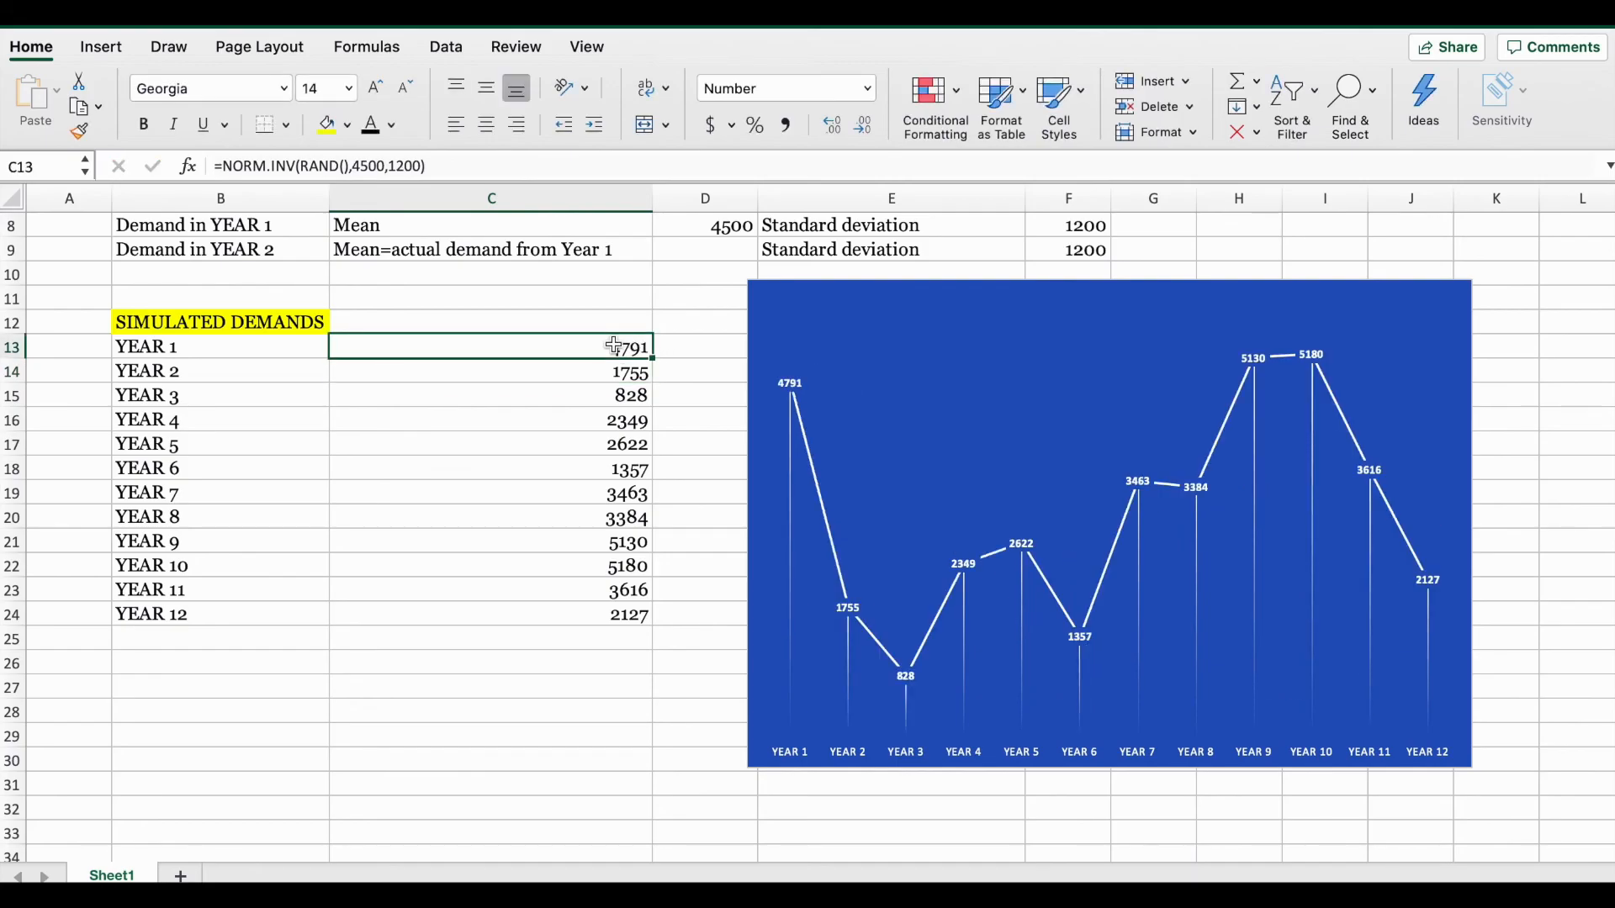
{"action": "double_click", "coordinate": [615, 346]}
{"action": "key", "text": "Return"}
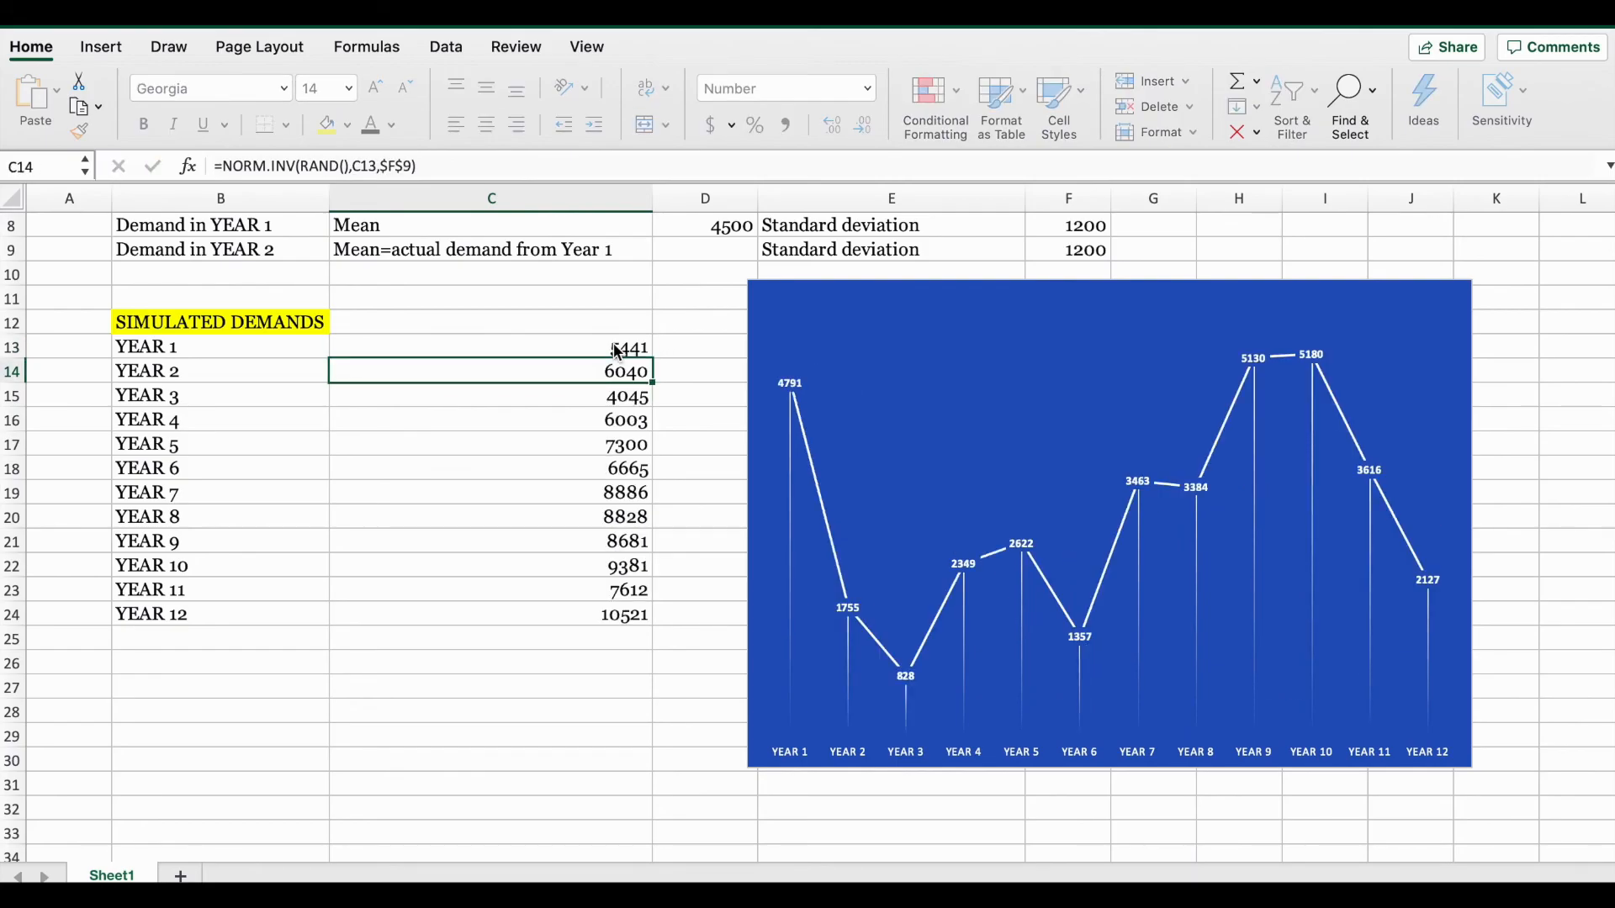
{"action": "double_click", "coordinate": [612, 346]}
{"action": "key", "text": "Return"}
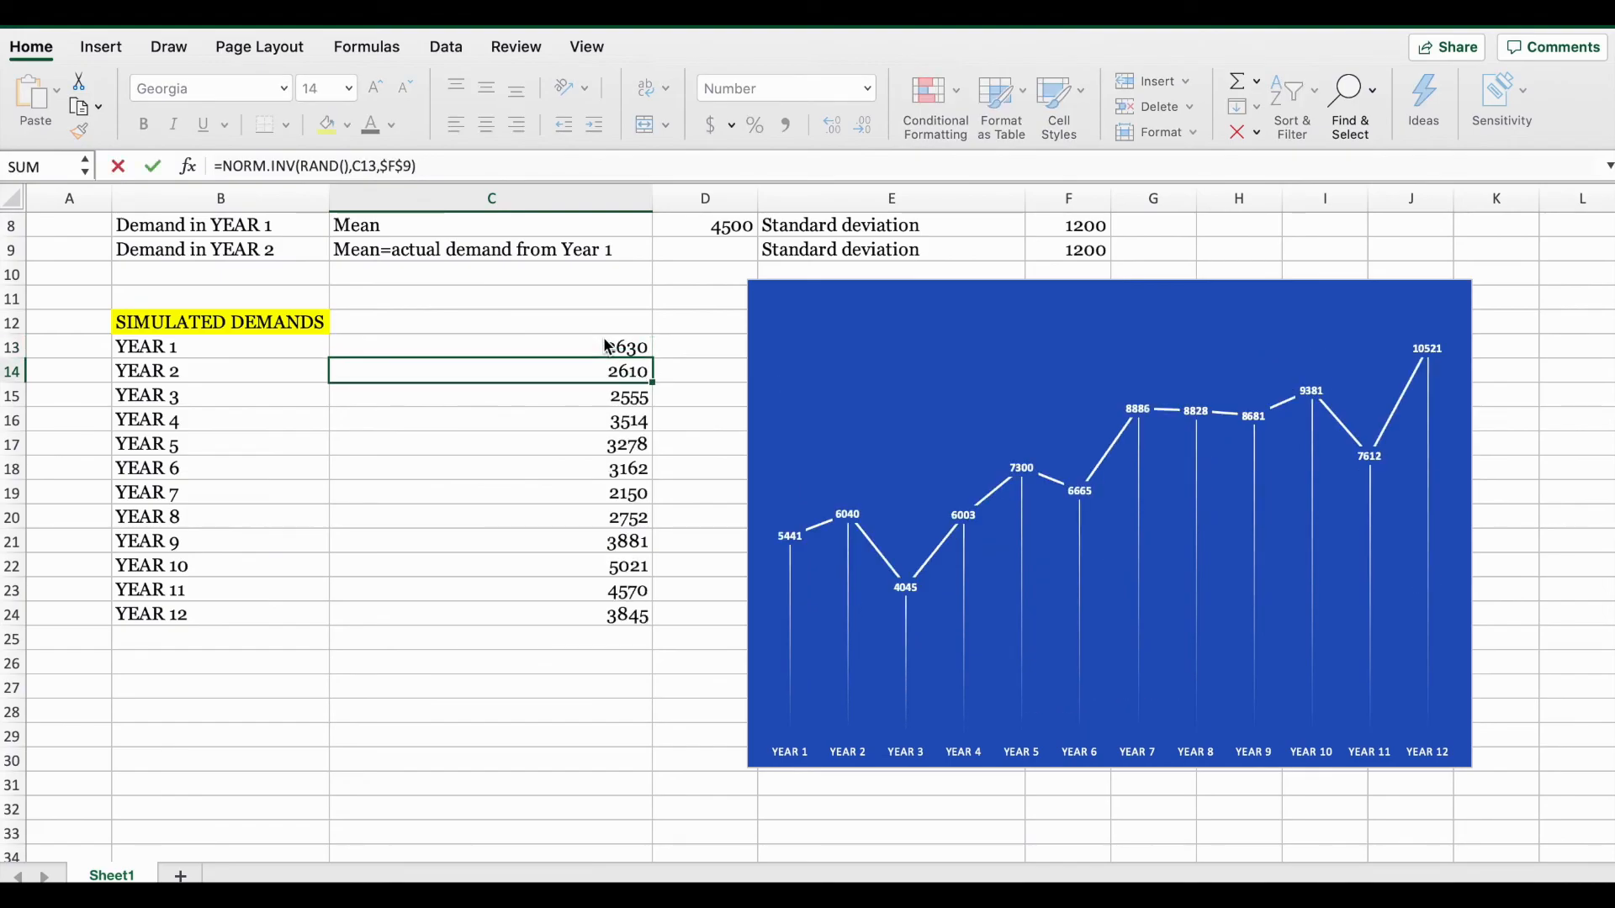
{"action": "double_click", "coordinate": [607, 346]}
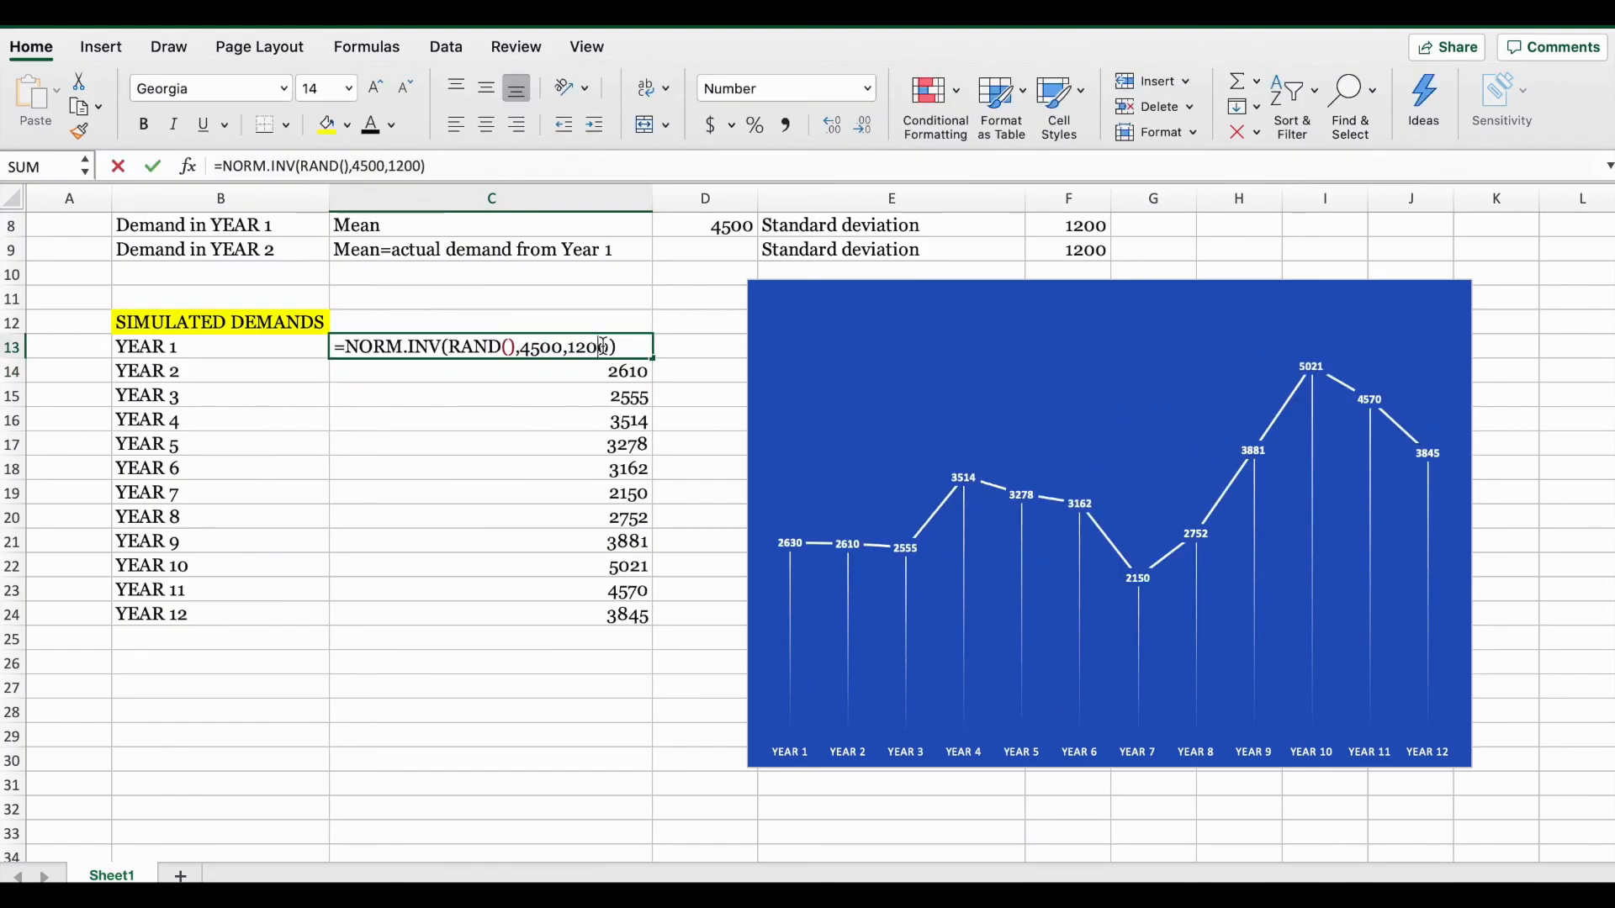
{"action": "key", "text": "Return"}
{"action": "double_click", "coordinate": [602, 346]}
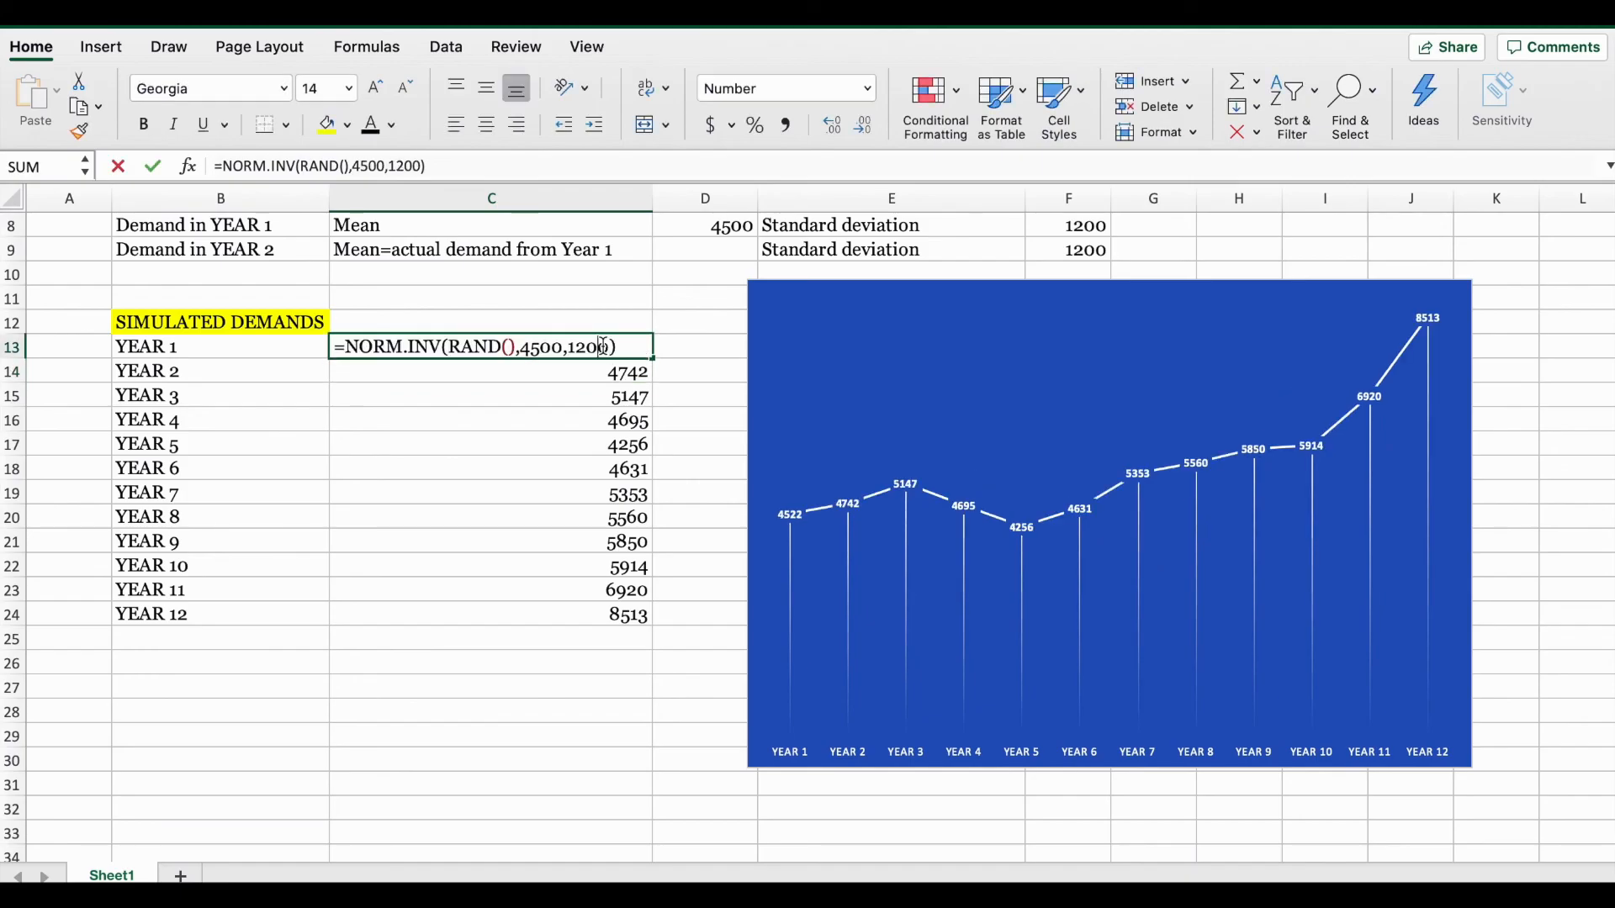
{"action": "key", "text": "Return"}
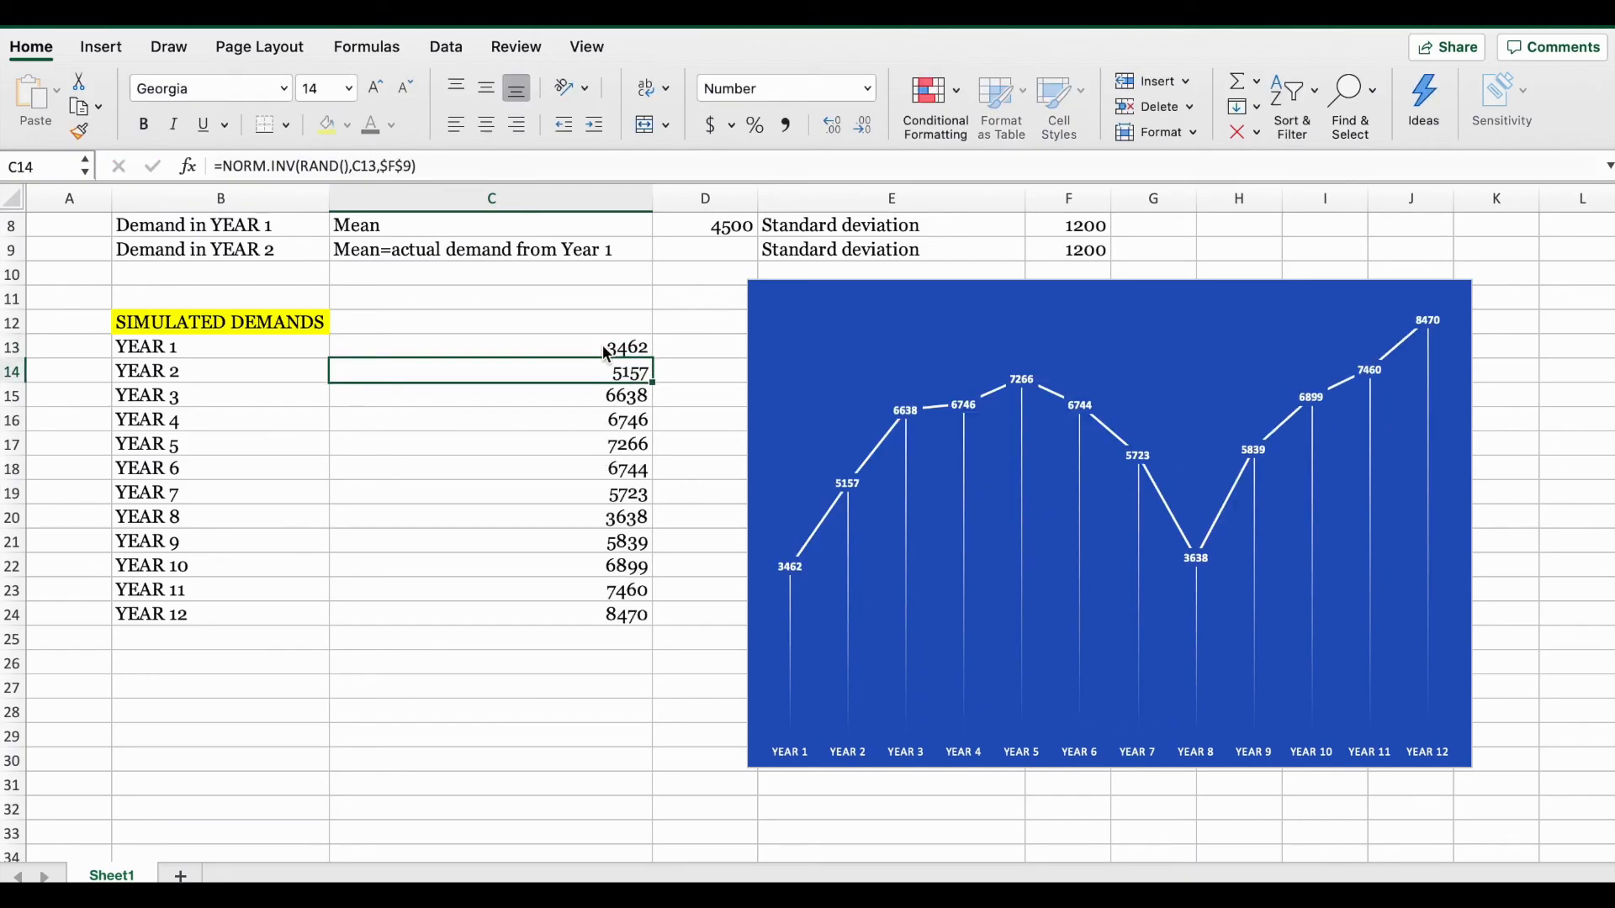
- Recalculate the simulated demands several more times from C13 to check the scenarios for negative values, and select the Year 7 demand
{"action": "double_click", "coordinate": [603, 347]}
{"action": "key", "text": "Return"}
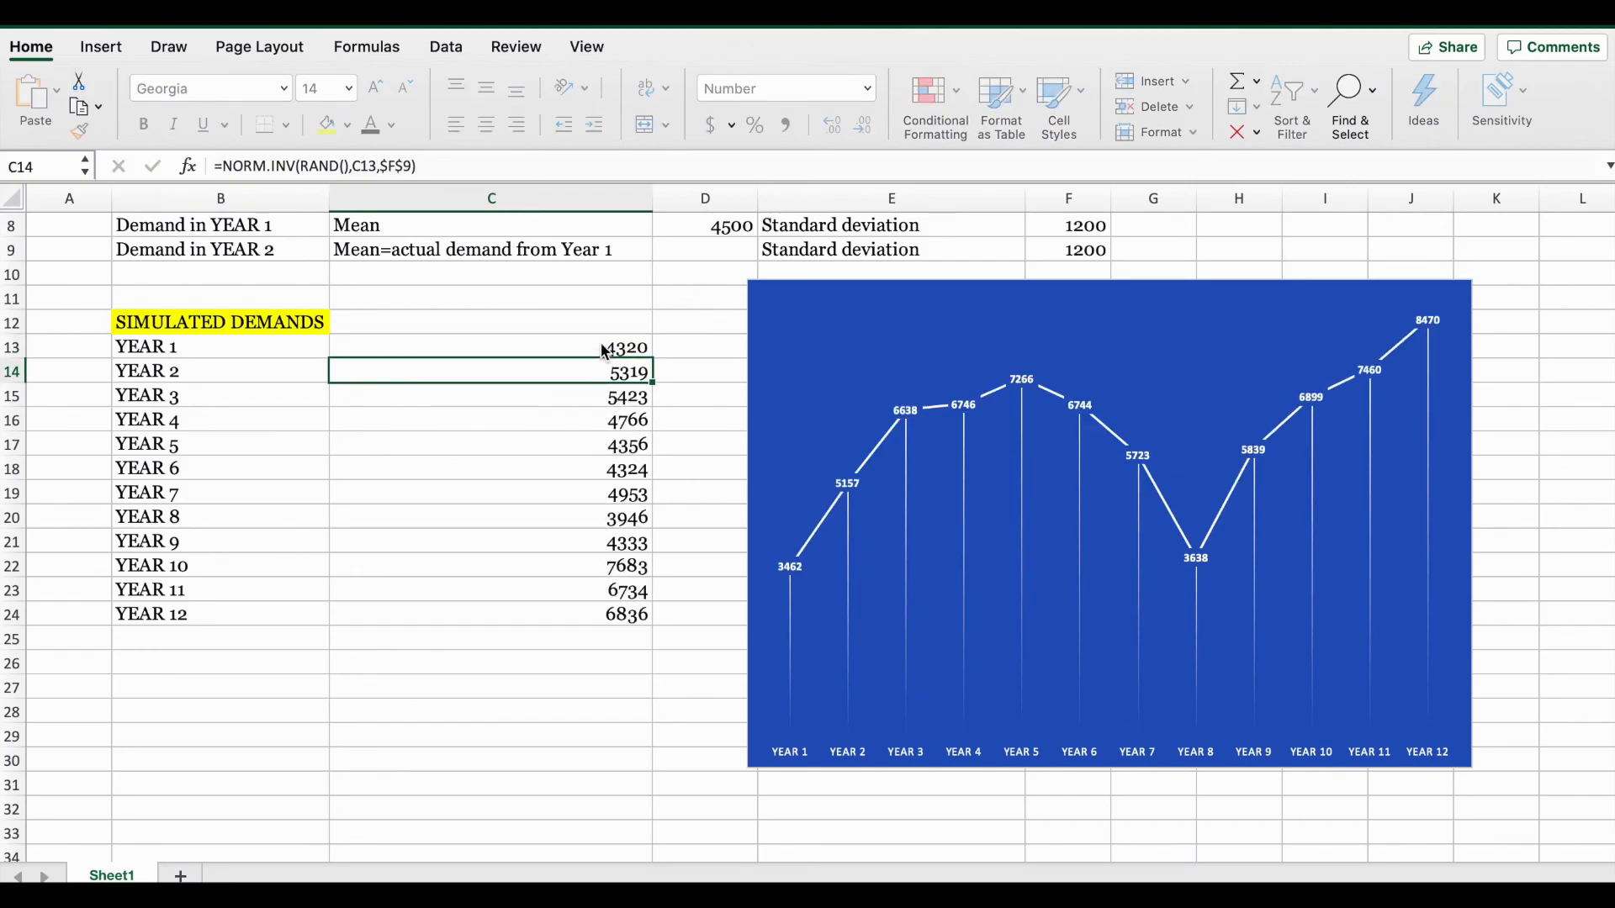
{"action": "double_click", "coordinate": [605, 349]}
{"action": "key", "text": "Return"}
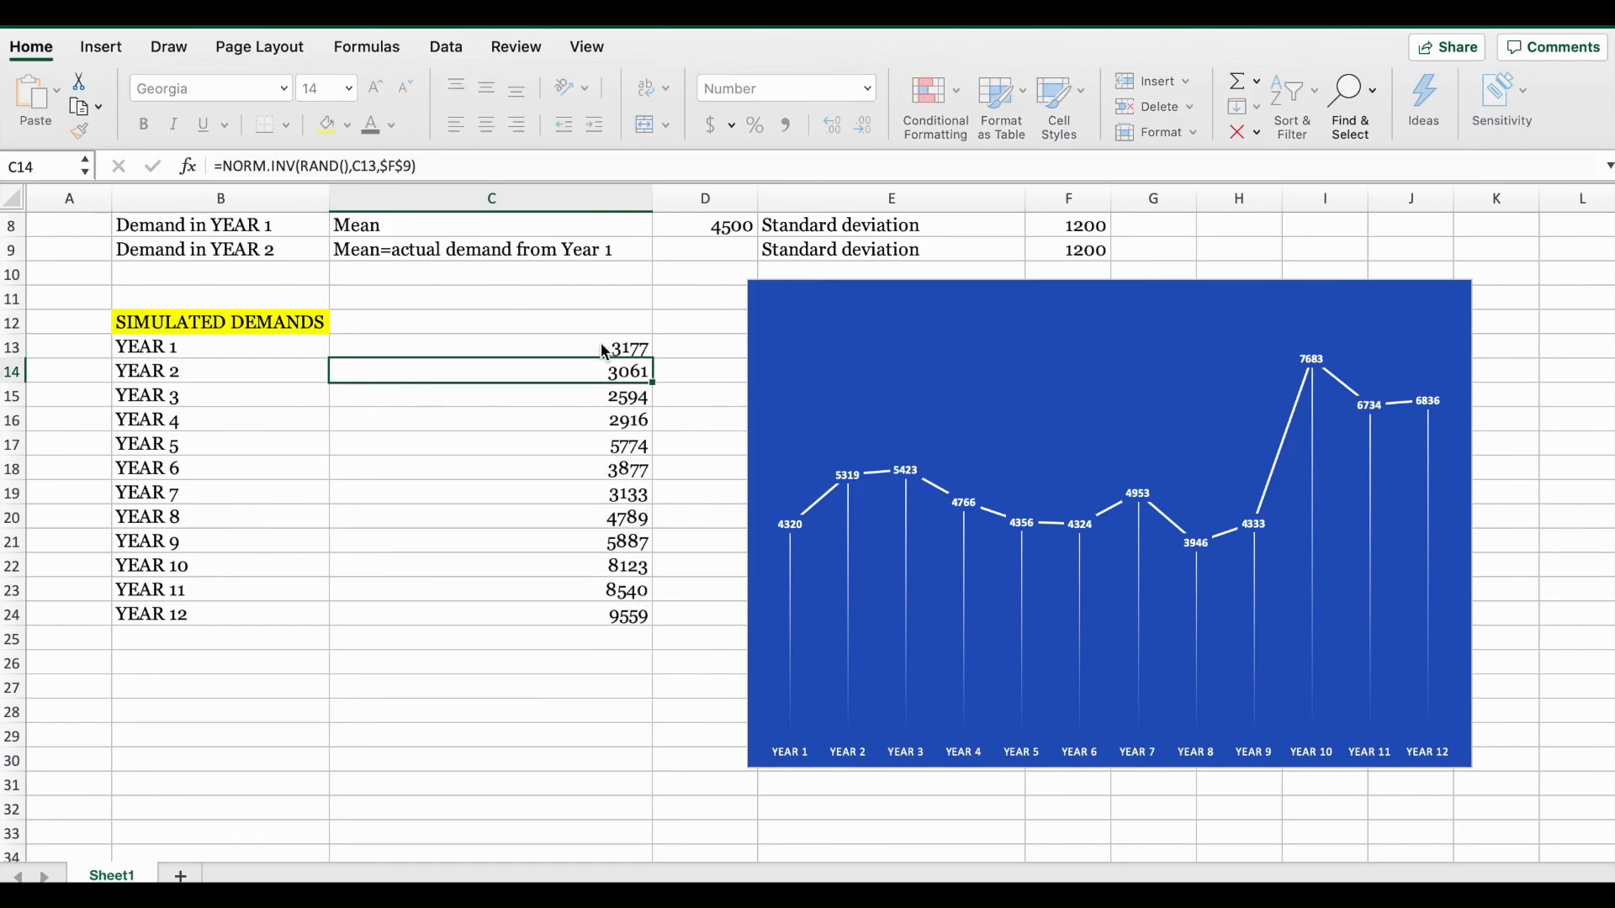
{"action": "double_click", "coordinate": [605, 348]}
{"action": "key", "text": "Return"}
{"action": "double_click", "coordinate": [604, 348]}
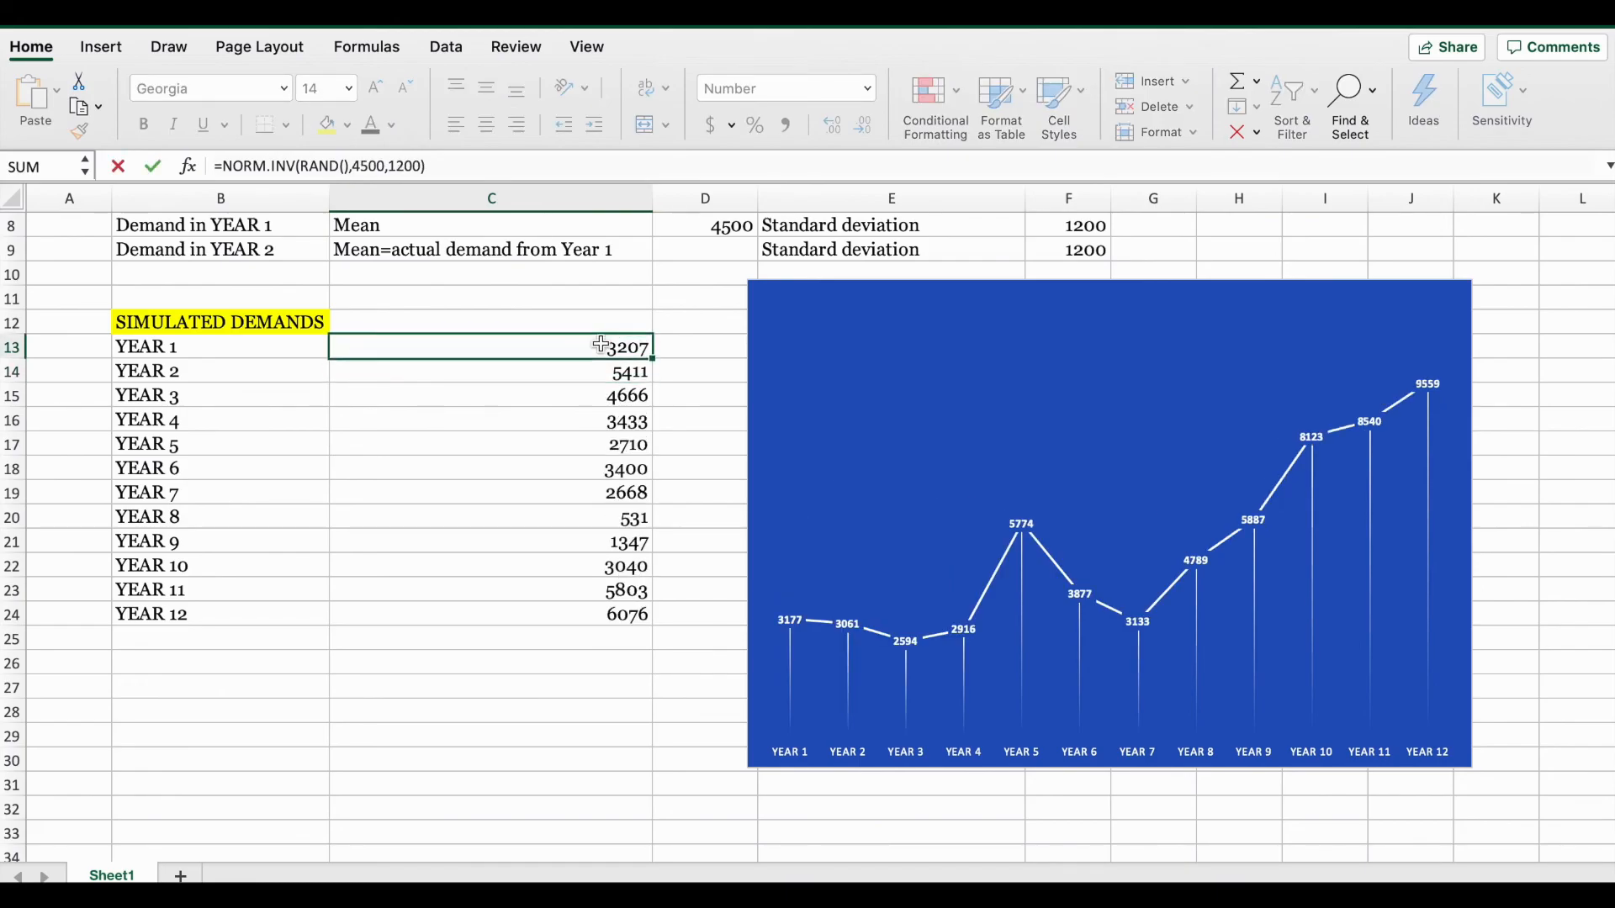
{"action": "key", "text": "Return"}
{"action": "left_click", "coordinate": [606, 348]}
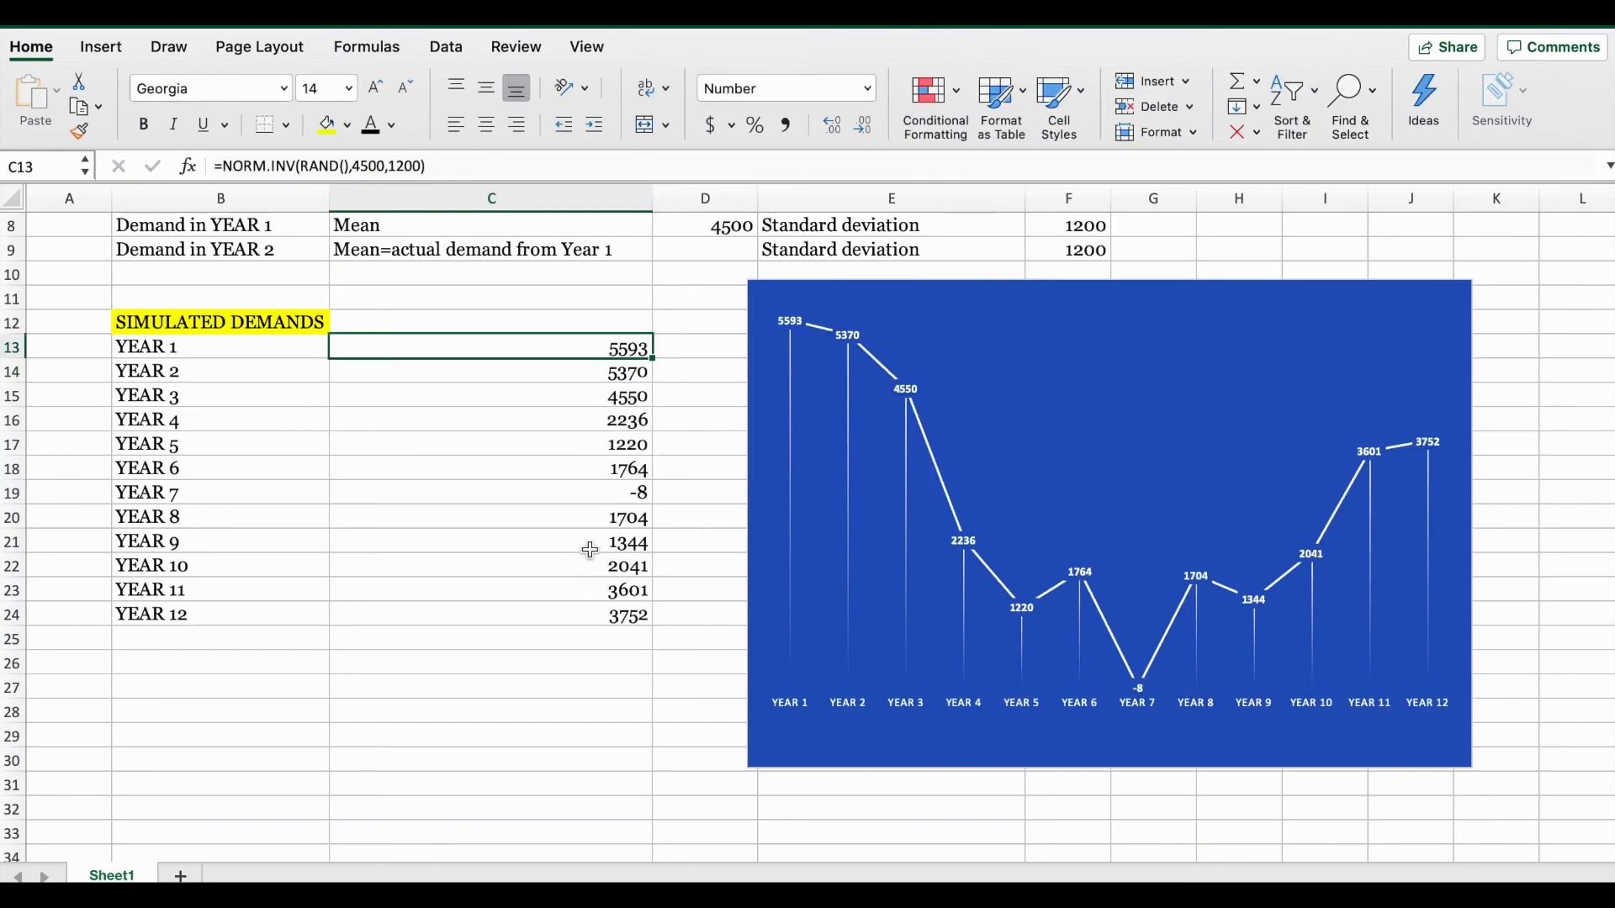
{"action": "left_click", "coordinate": [624, 503]}
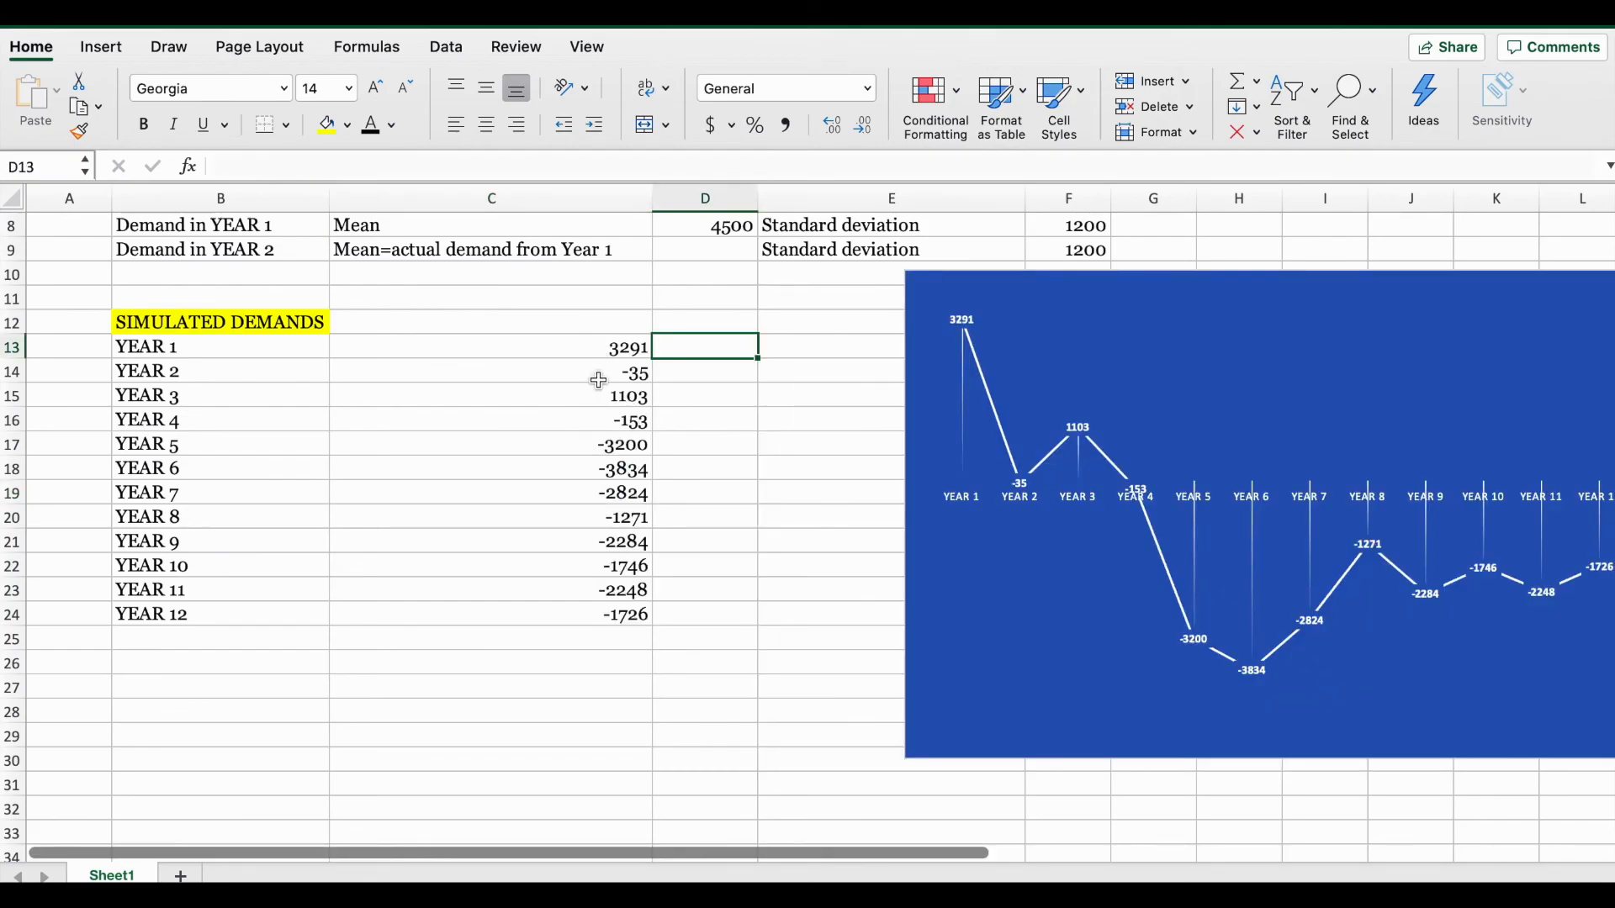
- Recalculate the sheet from the empty cell D14 beside the Year 2 demand to view another scenario
{"action": "left_click", "coordinate": [567, 198]}
{"action": "left_click", "coordinate": [679, 373]}
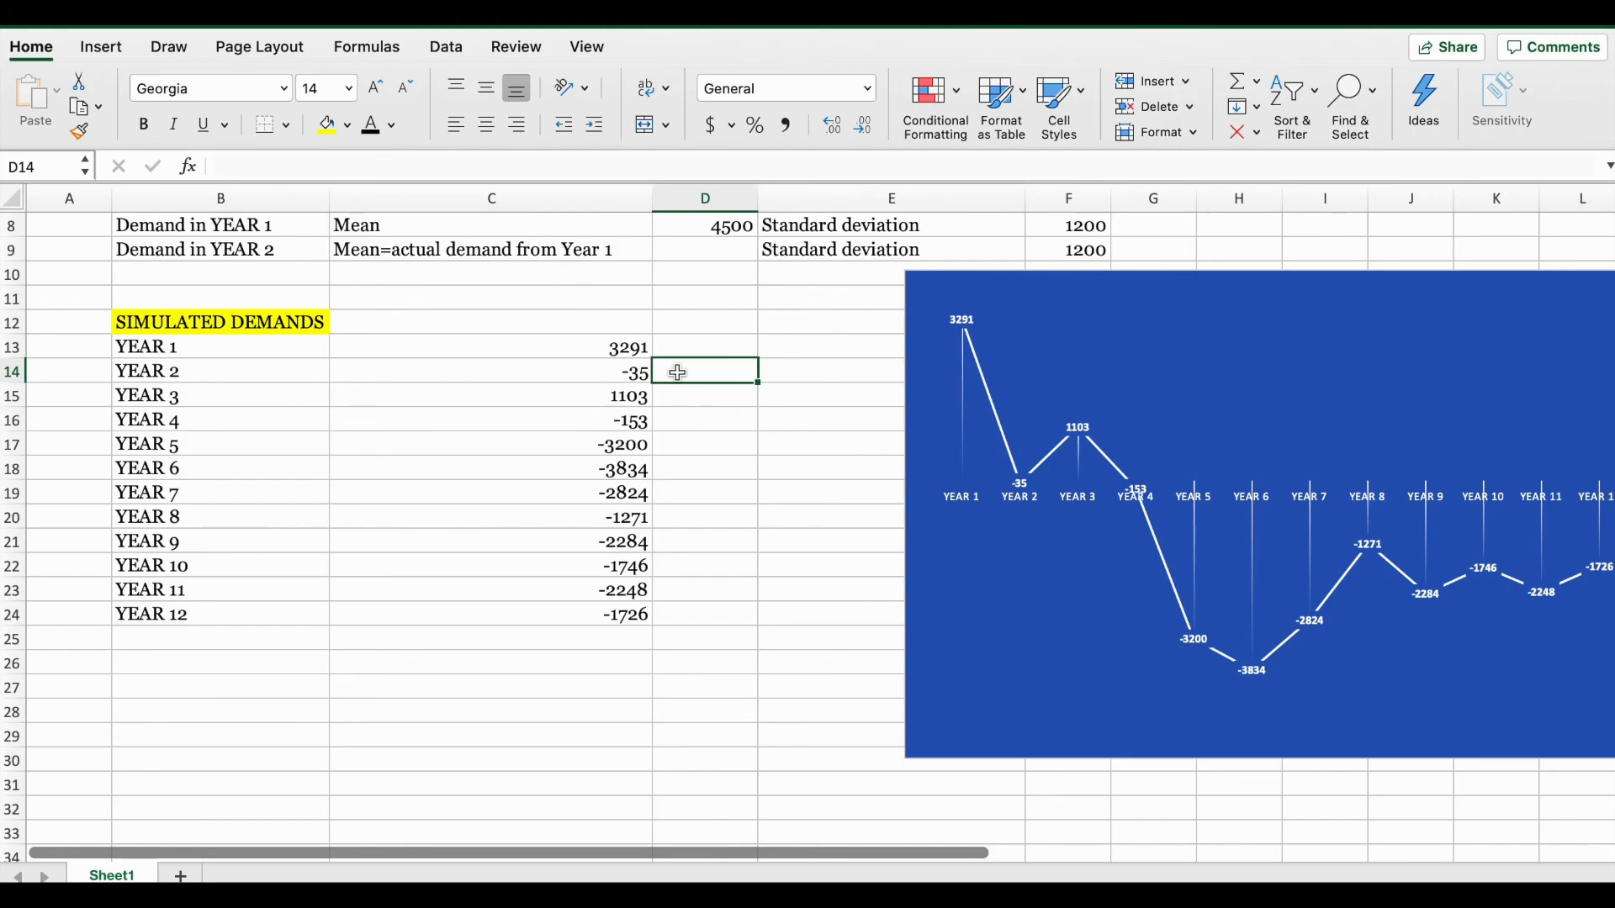
{"action": "double_click", "coordinate": [677, 373]}
{"action": "key", "text": "Return"}
- Start a NORM.INV formula in D14 with RAND() as the probability and C13 as the mean
{"action": "left_click", "coordinate": [678, 376]}
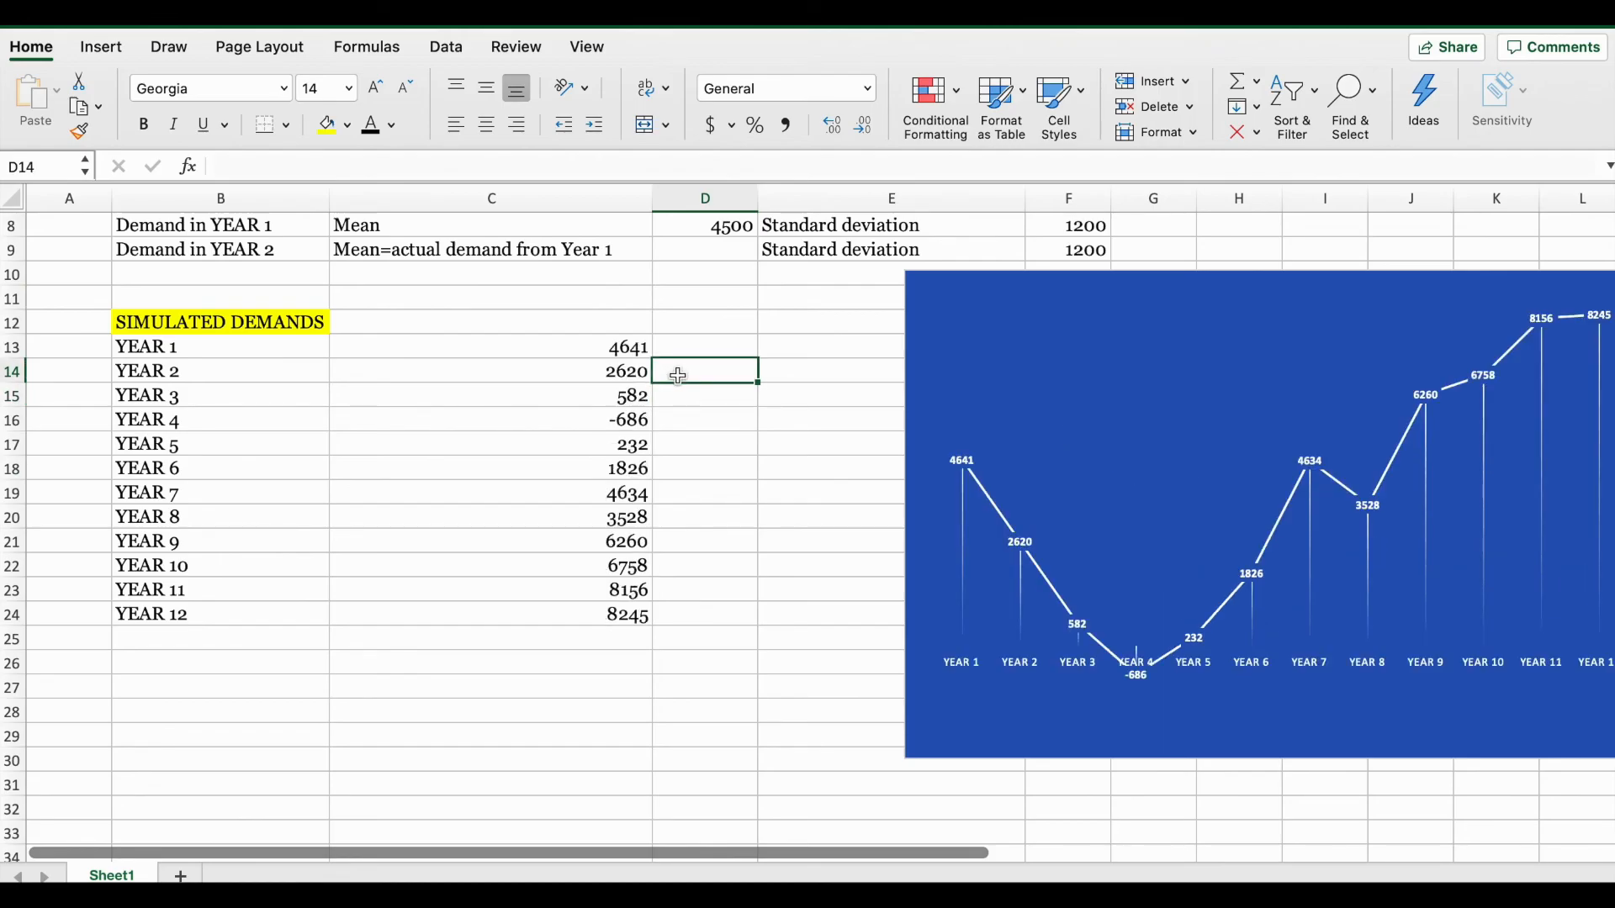
{"action": "type", "text": "=i"}
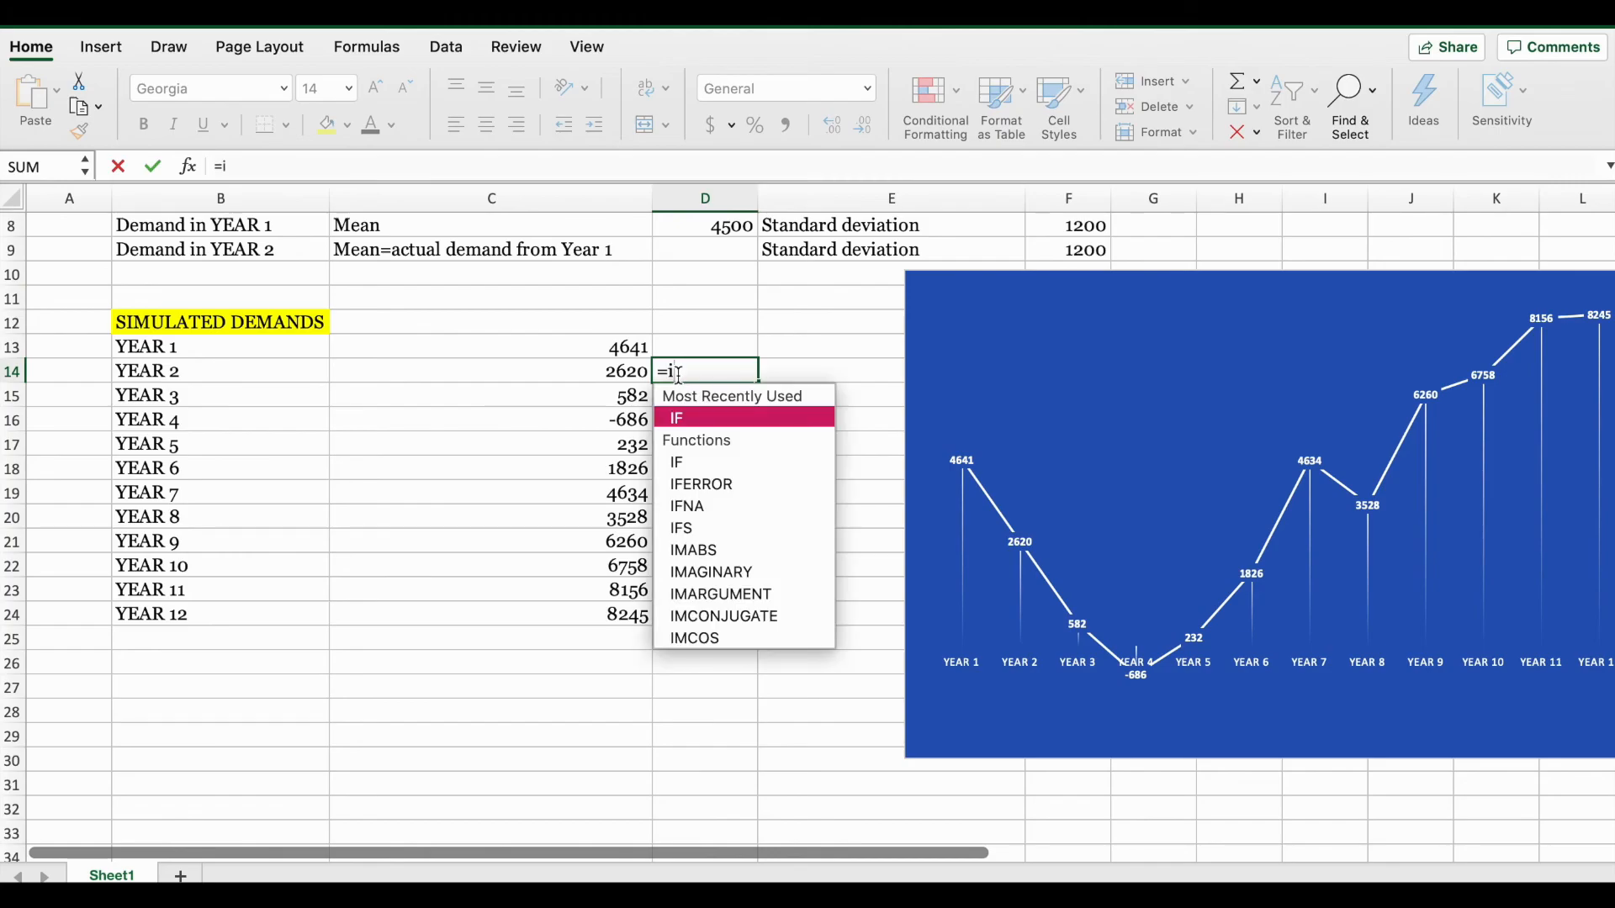
{"action": "key", "text": "BackSpace"}
{"action": "type", "text": "norm"}
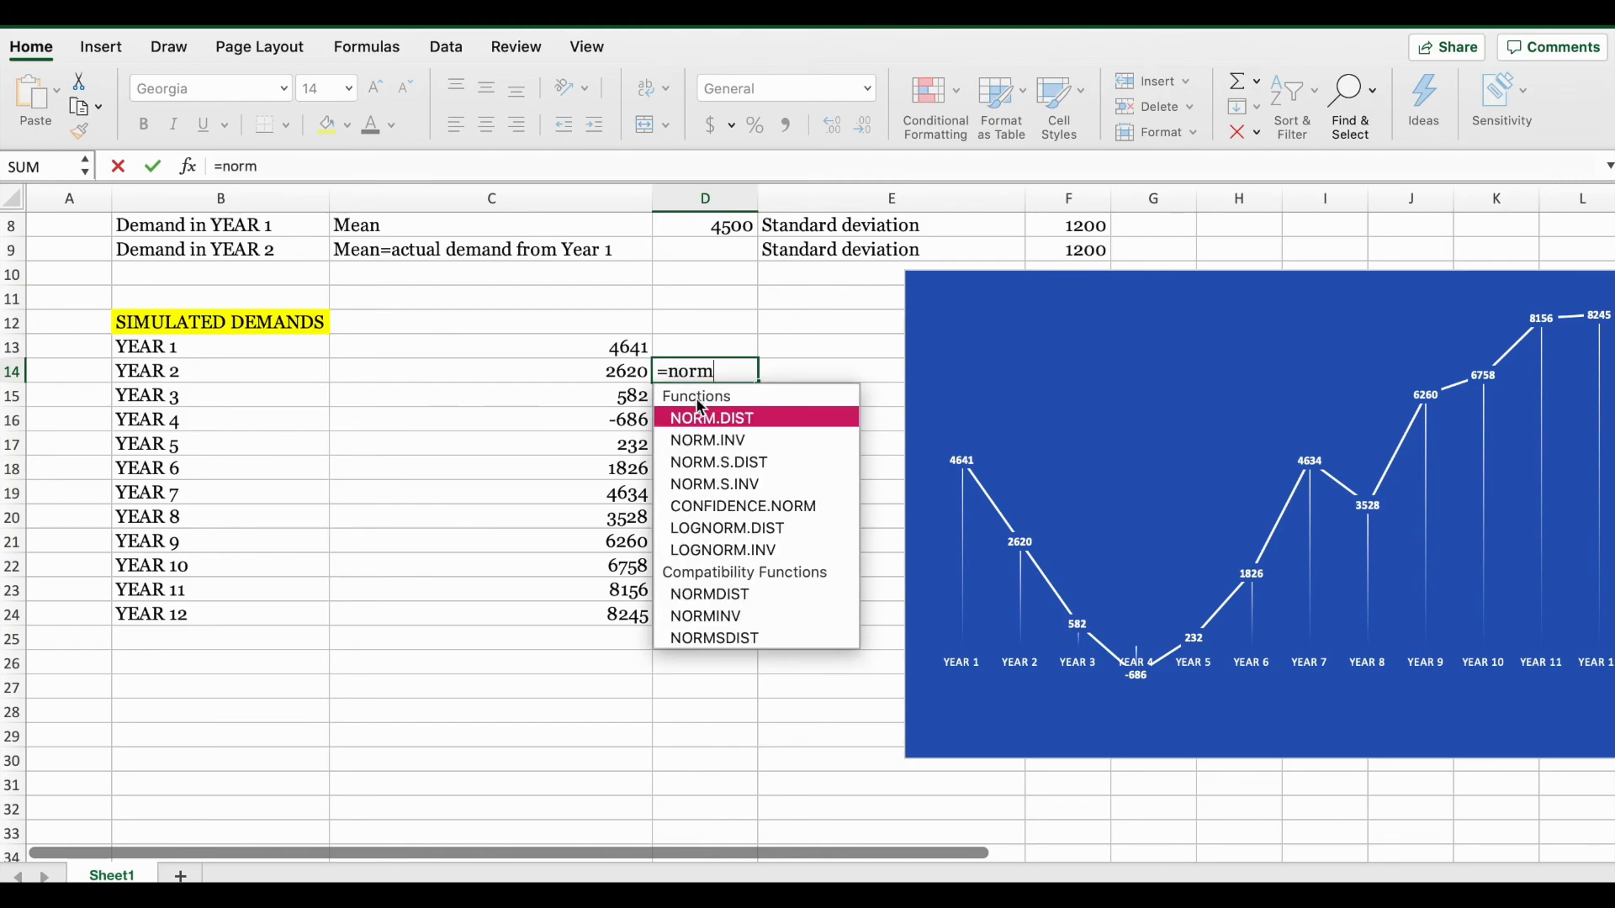
{"action": "double_click", "coordinate": [699, 441]}
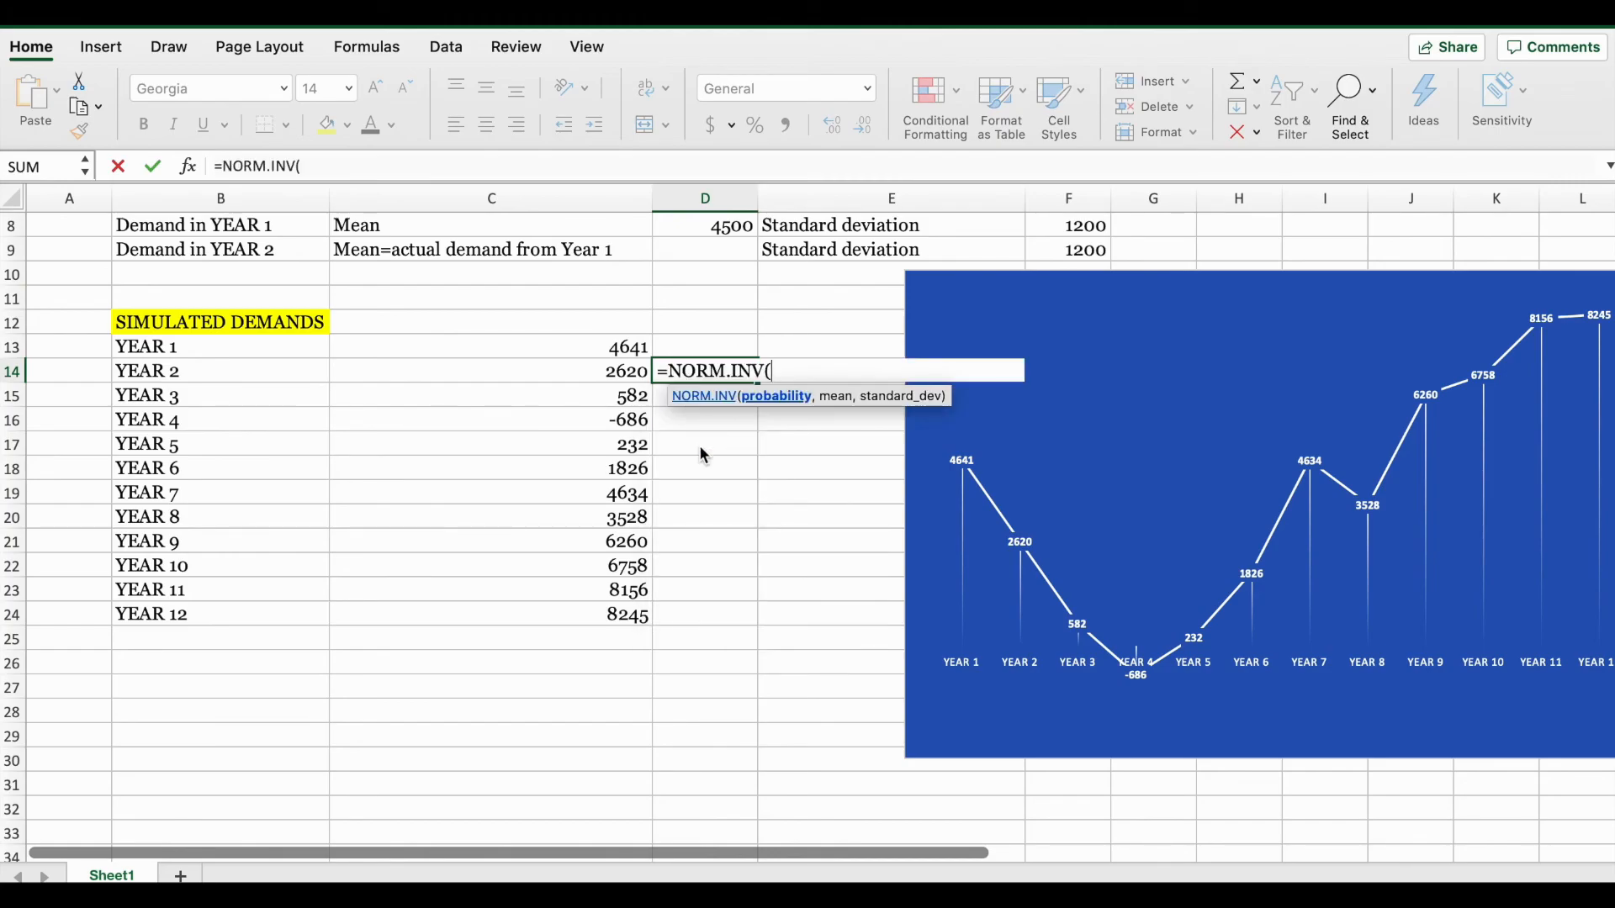
{"action": "type", "text": "rand(),"}
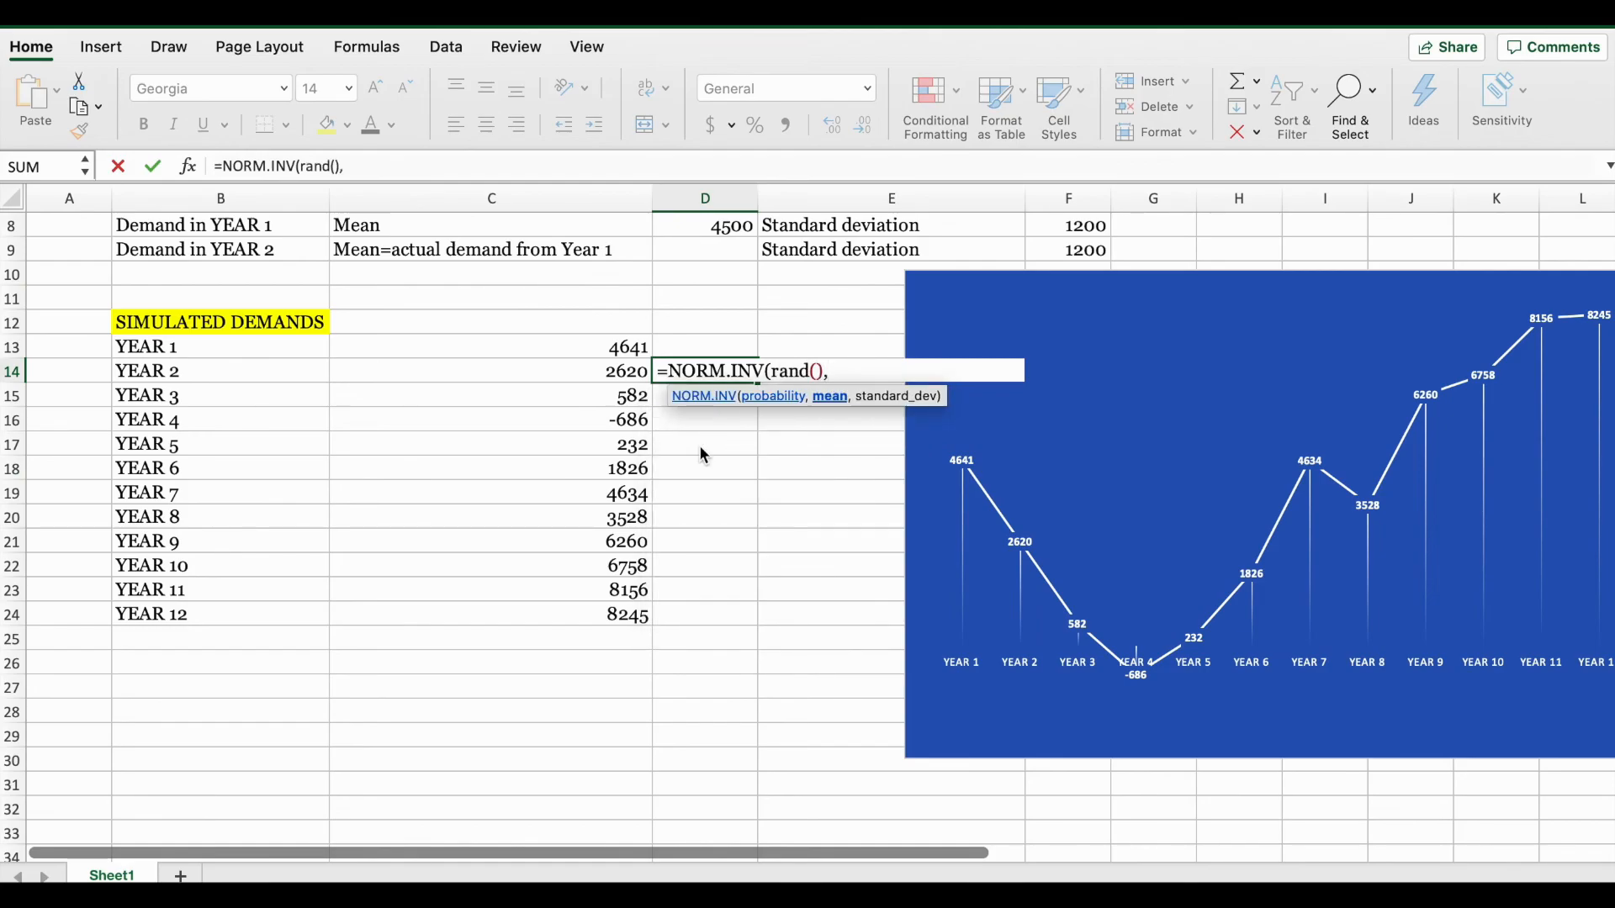
{"action": "left_click", "coordinate": [625, 347]}
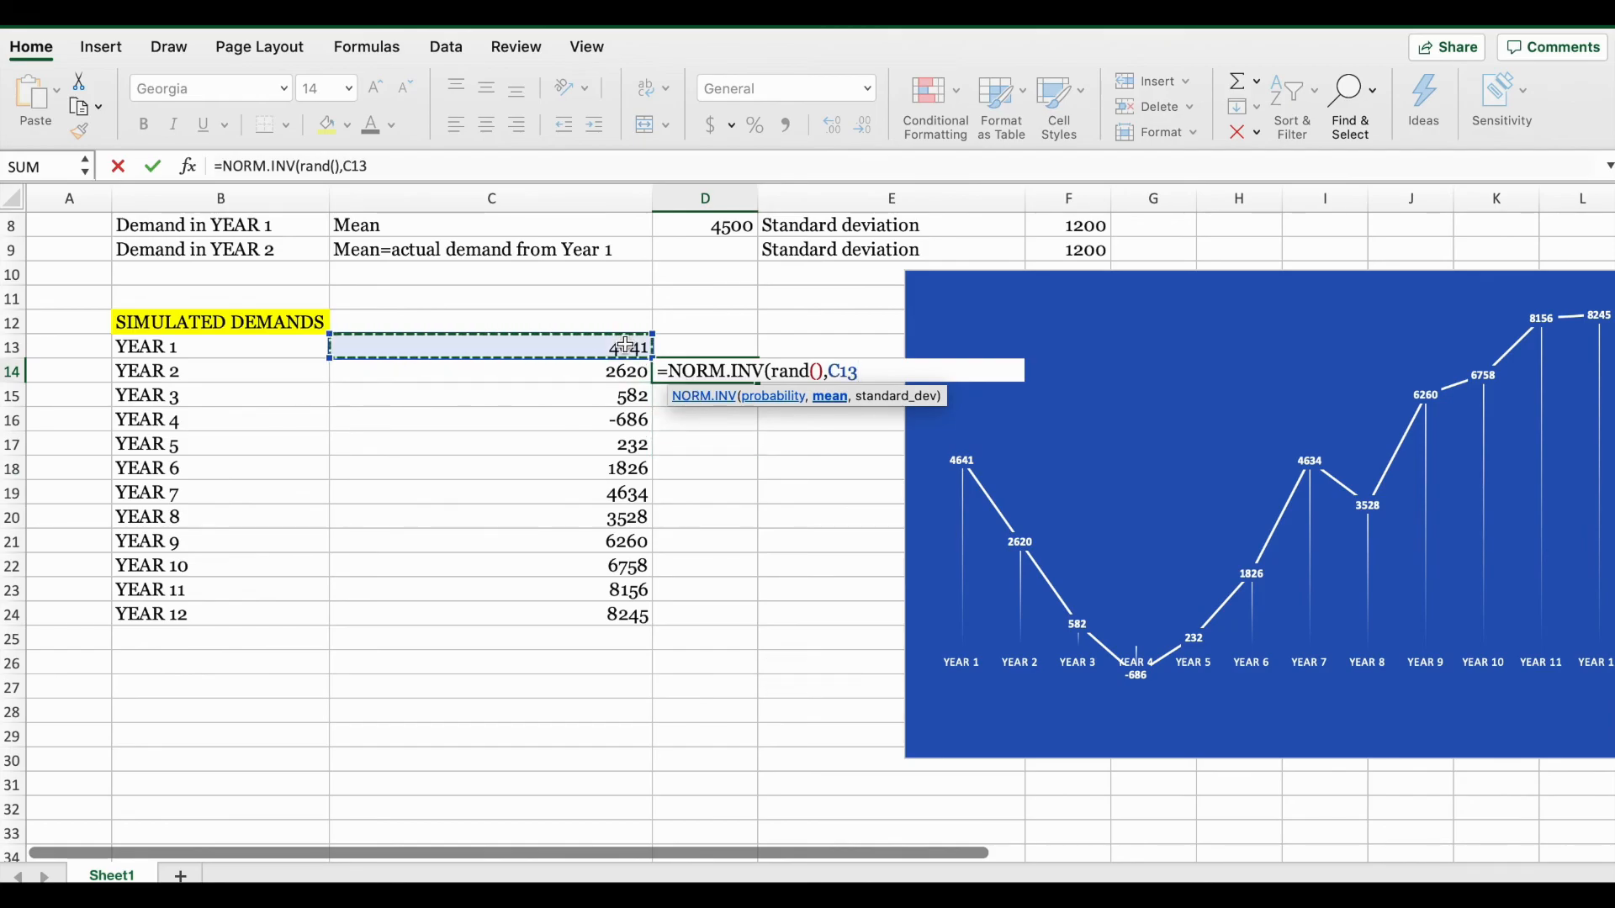
{"action": "type", "text": ","}
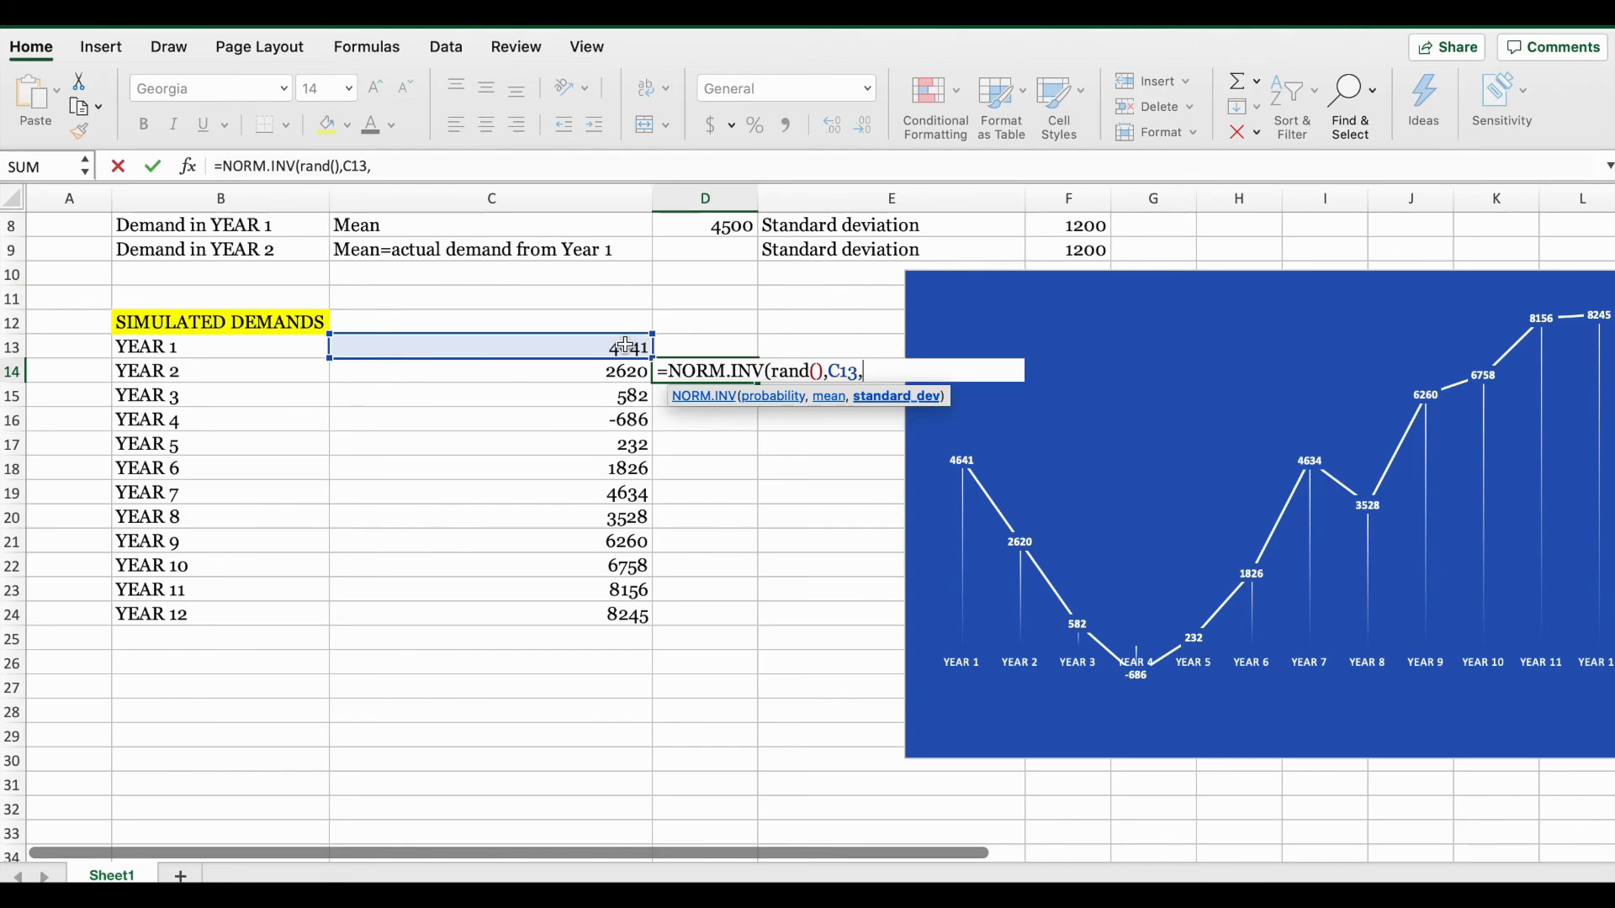
- Add the Year 1 standard deviation to the D14 formula as the absolute reference $F$8
{"action": "left_click", "coordinate": [1048, 226]}
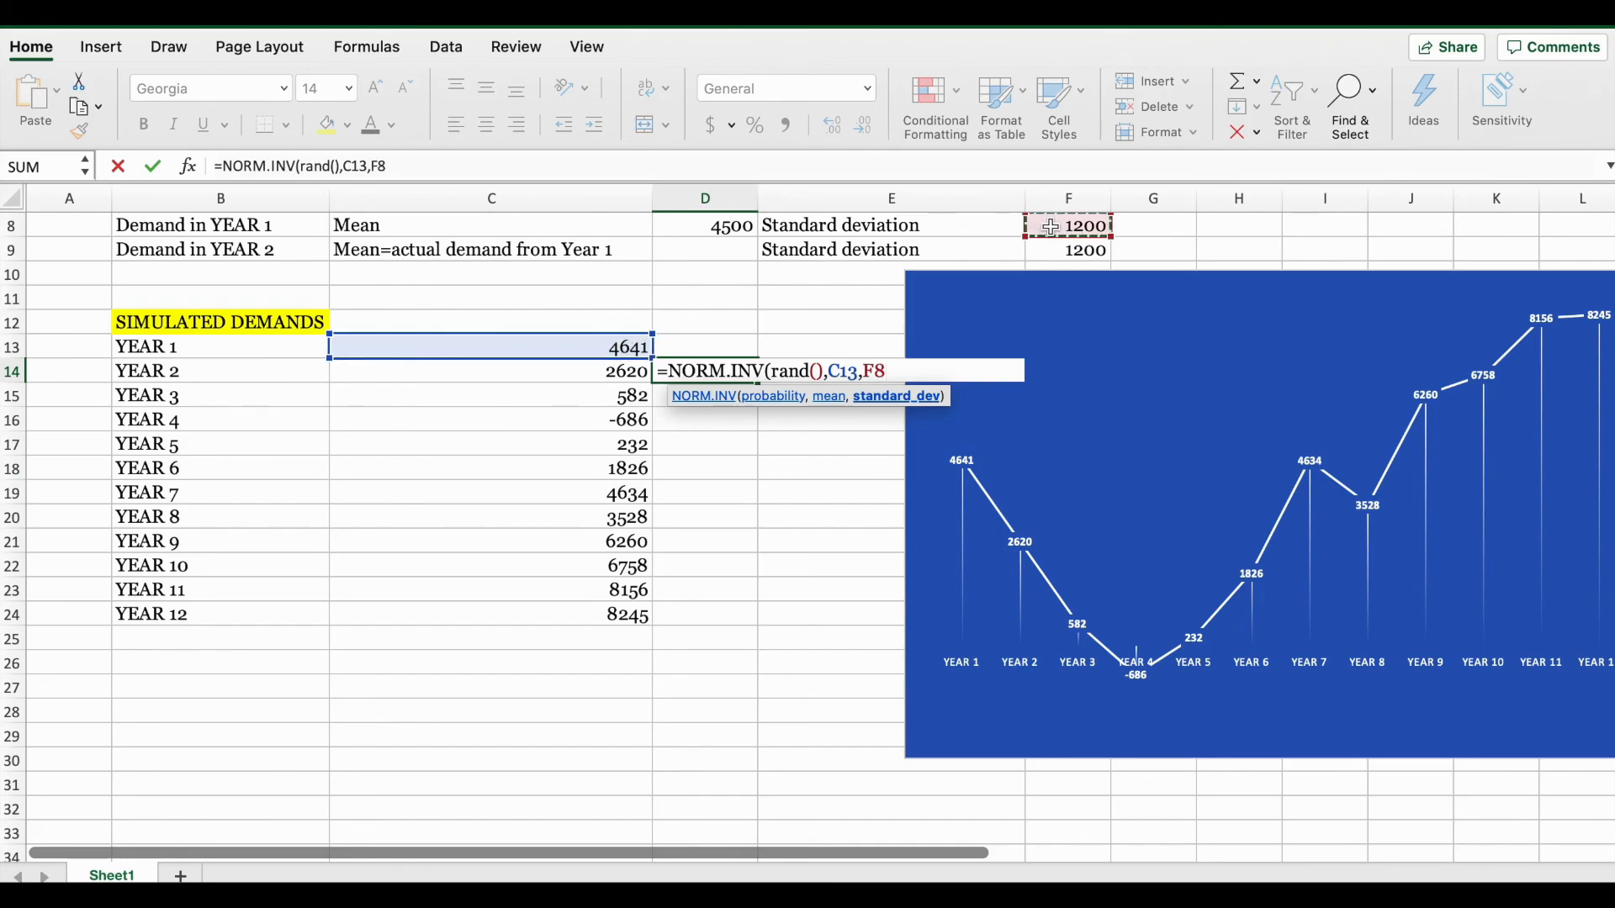
{"action": "left_click", "coordinate": [372, 166]}
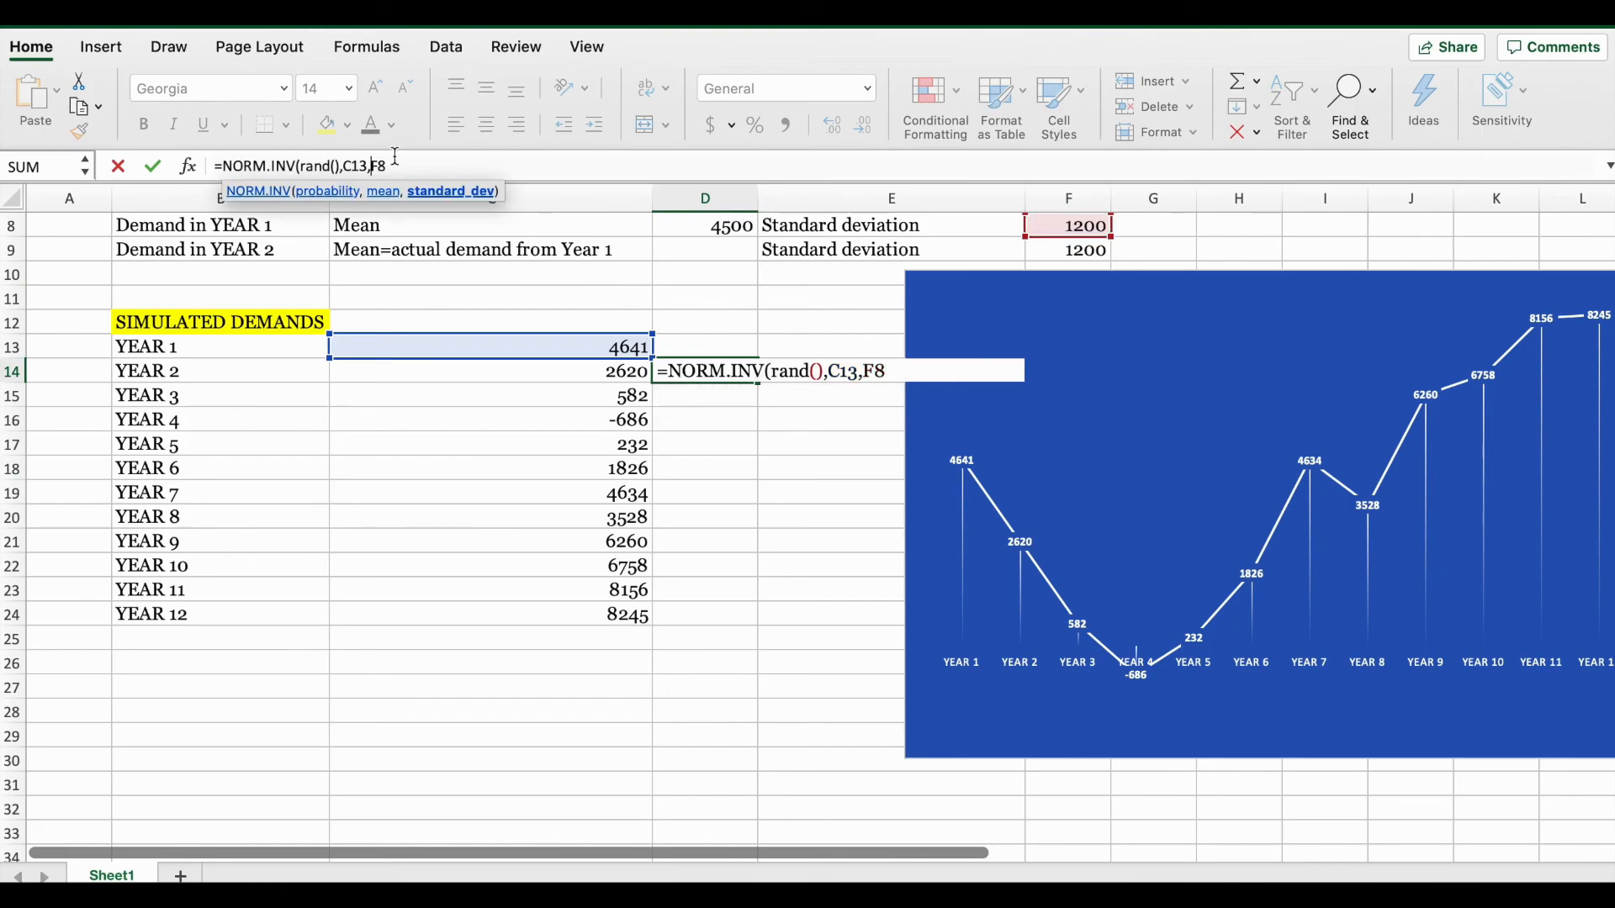
{"action": "type", "text": "$"}
{"action": "key", "text": "Right"}
{"action": "type", "text": "$"}
{"action": "left_click", "coordinate": [917, 373]}
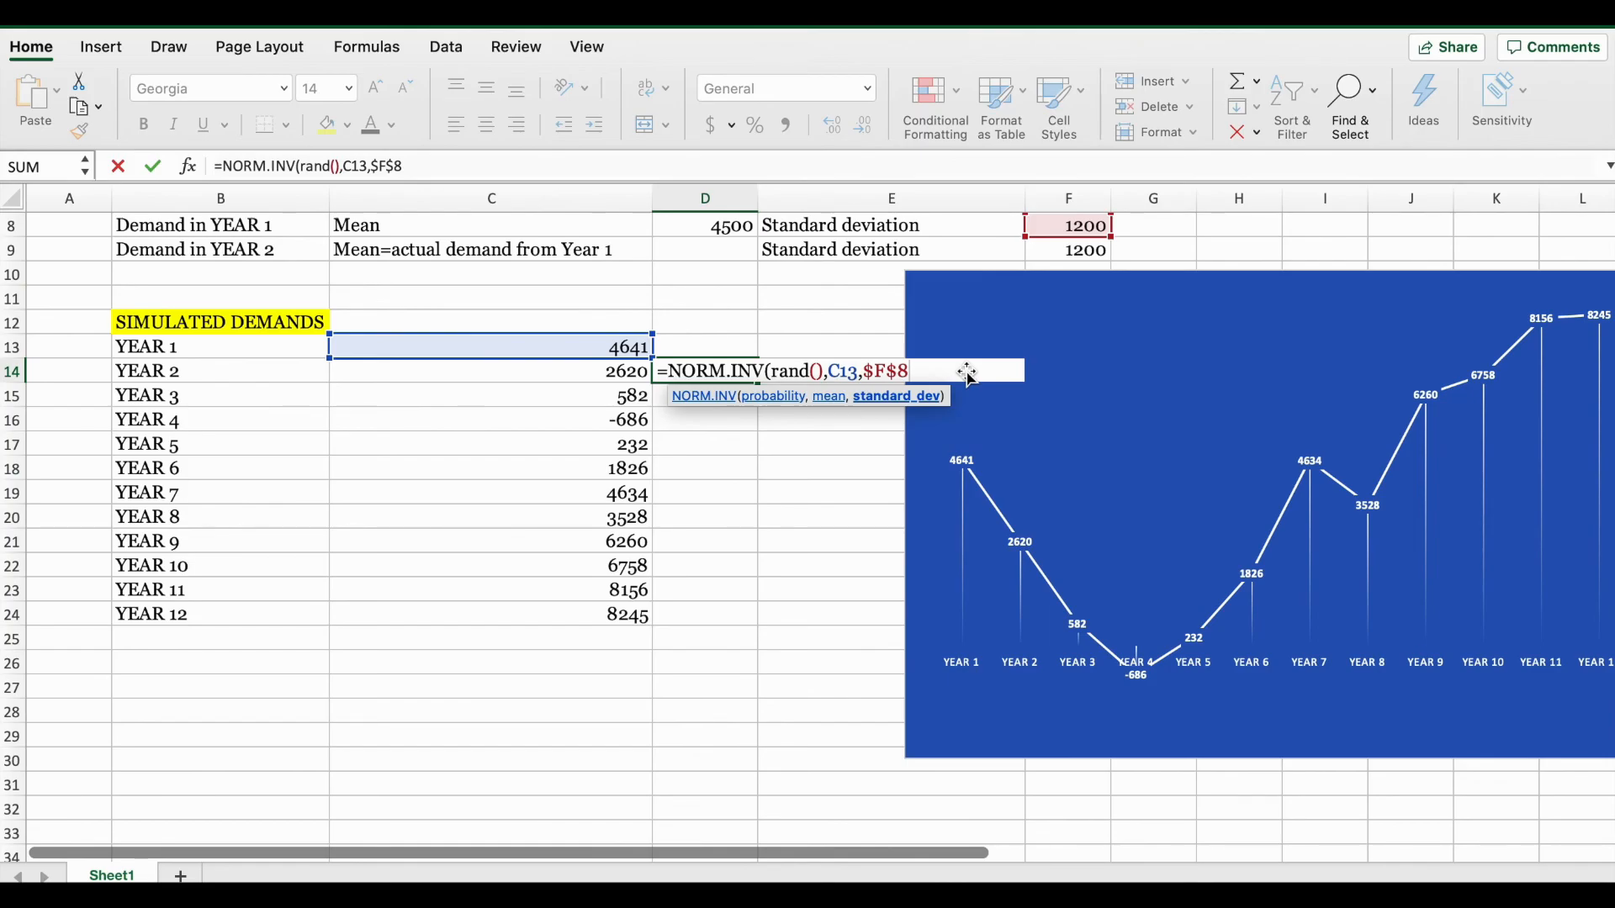
- Scale the standard deviation in the D14 formula by C13/$D$8, with the reference to the mean absolute, and close the bracket
{"action": "type", "text": "*"}
{"action": "left_click", "coordinate": [602, 342]}
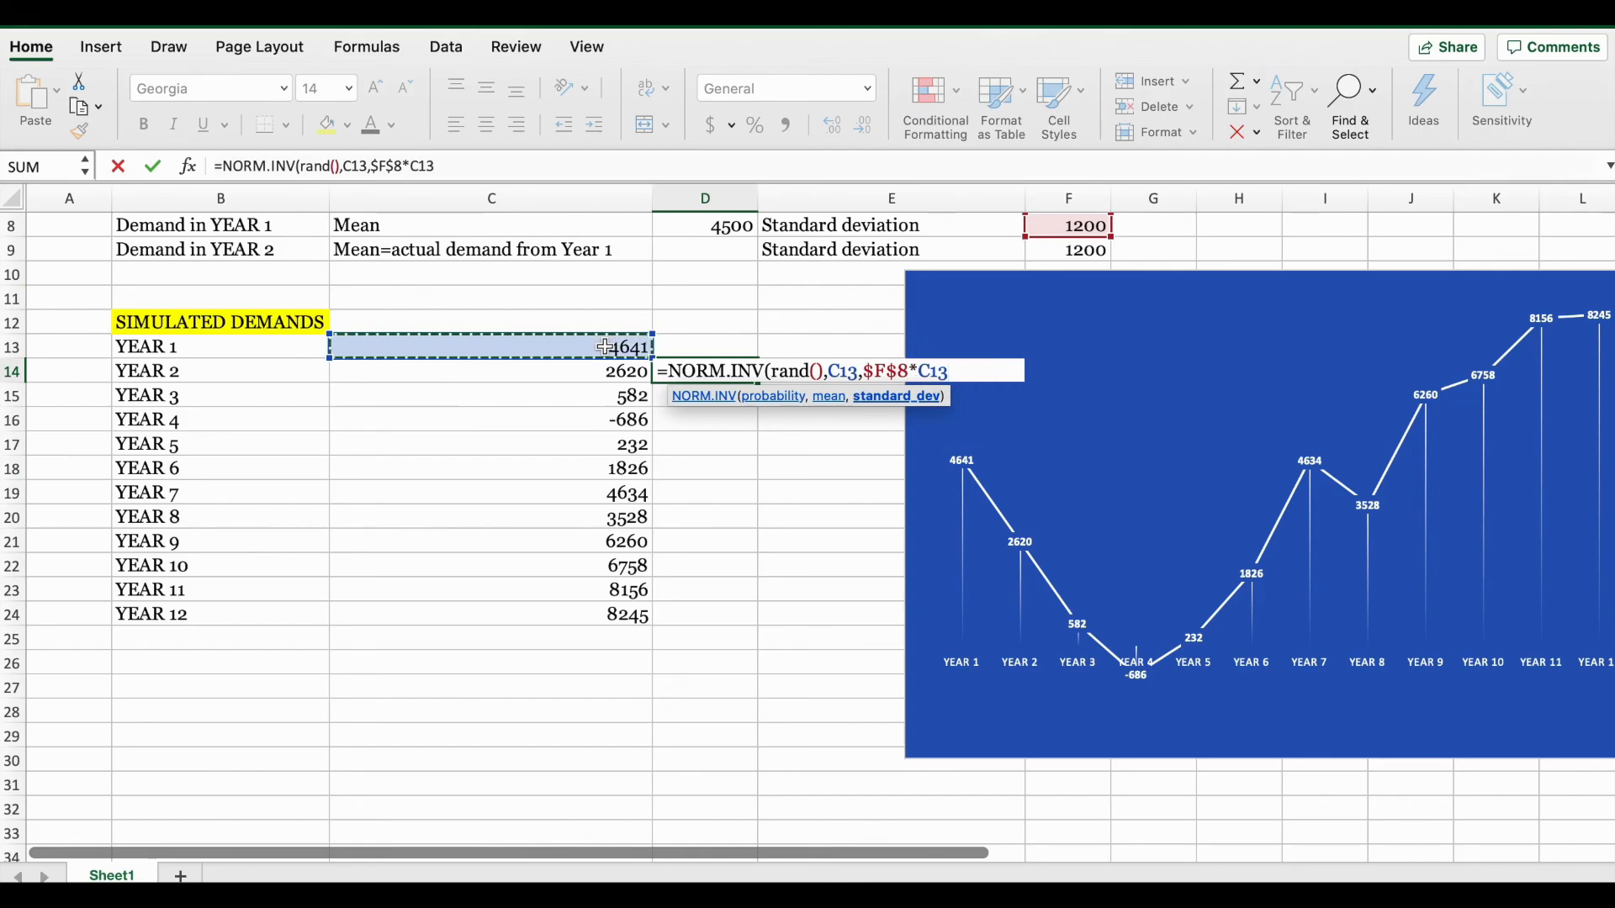
{"action": "type", "text": "/"}
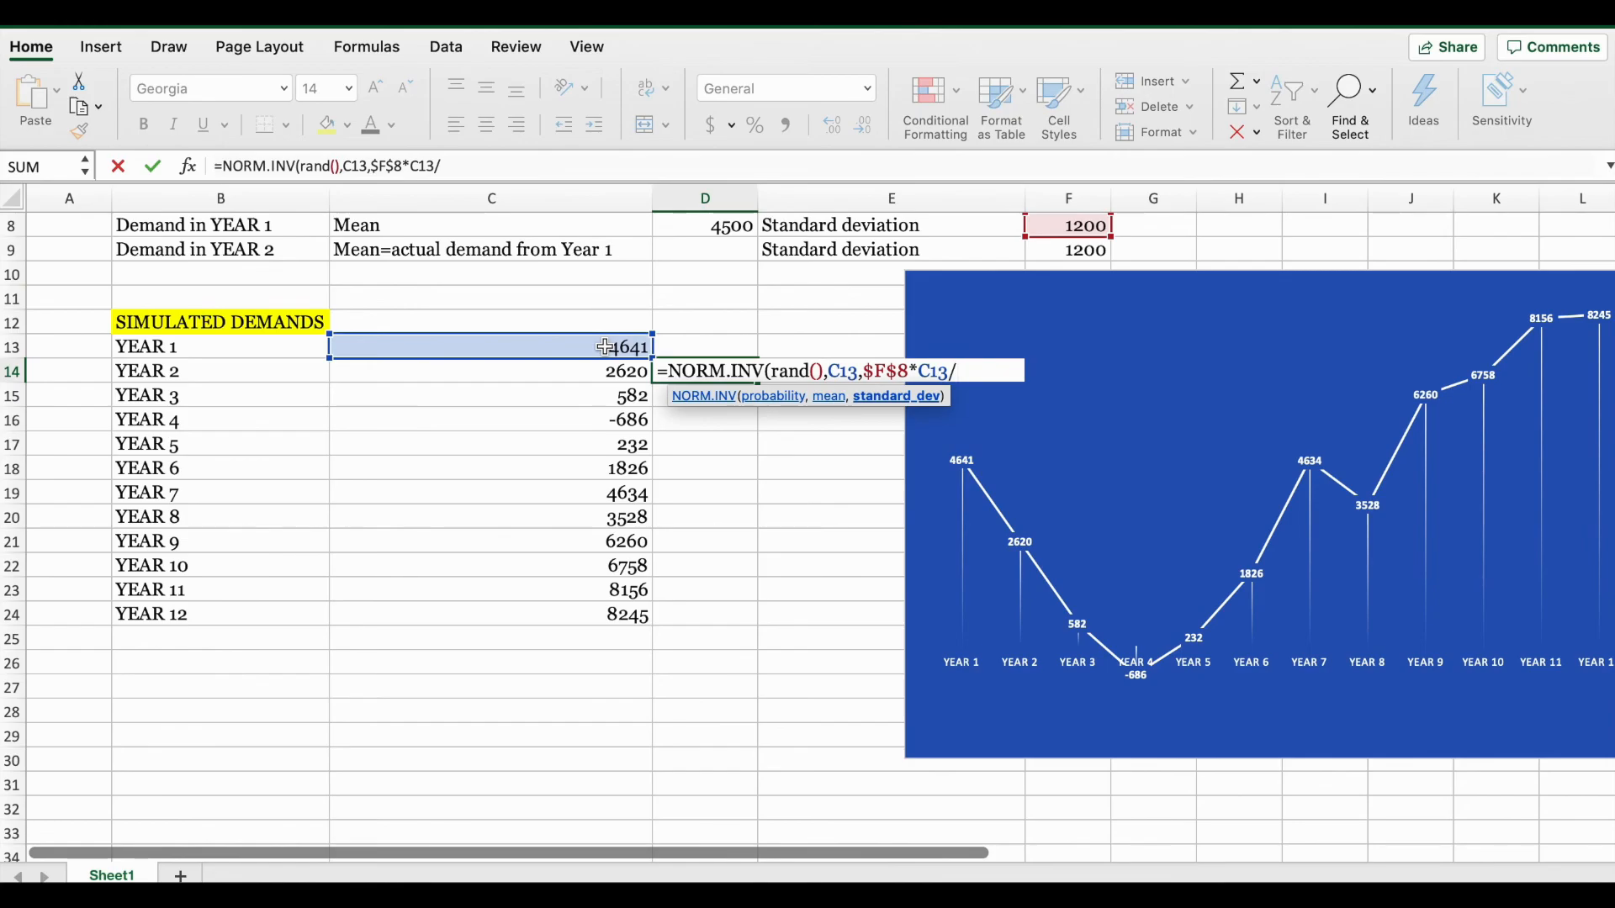
{"action": "left_click", "coordinate": [705, 226]}
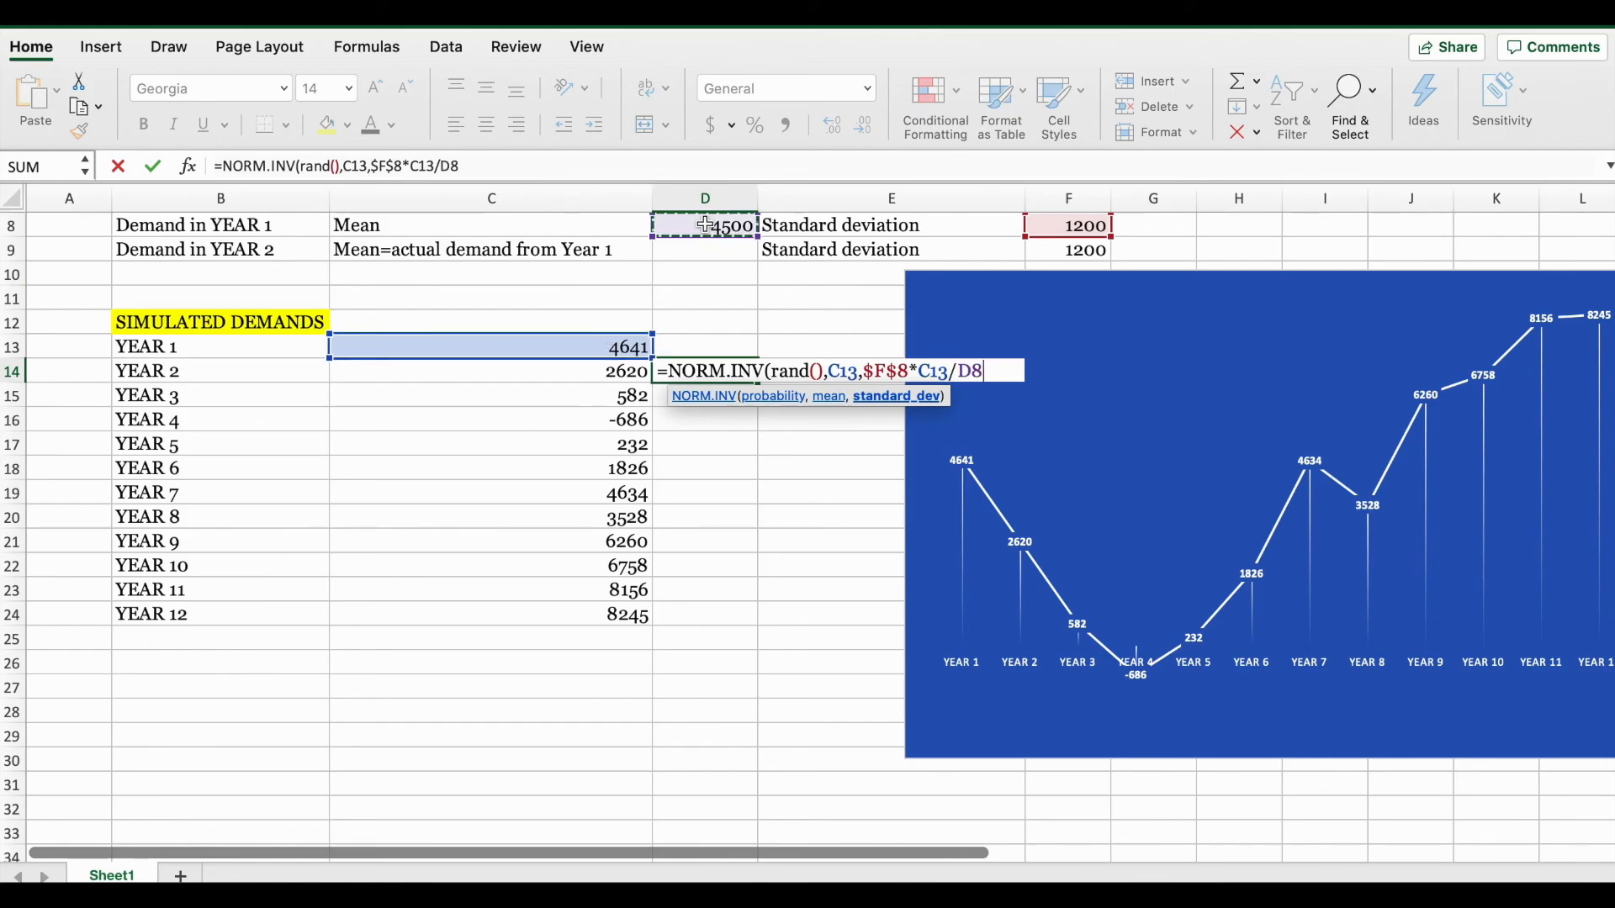
{"action": "left_click", "coordinate": [444, 166]}
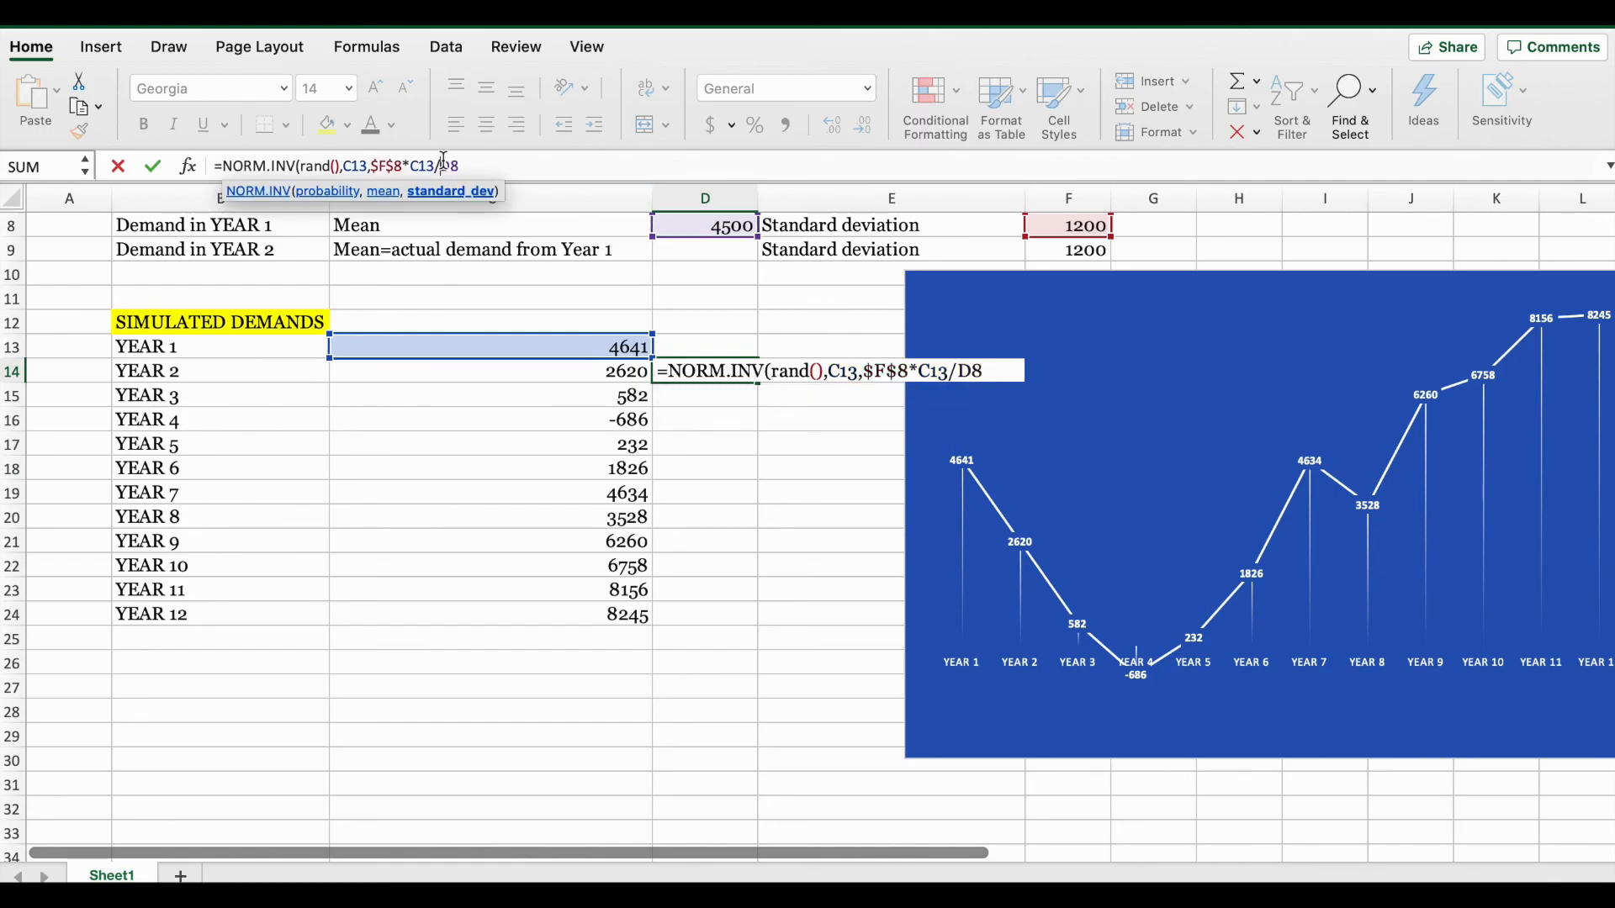
{"action": "type", "text": "$D$8)"}
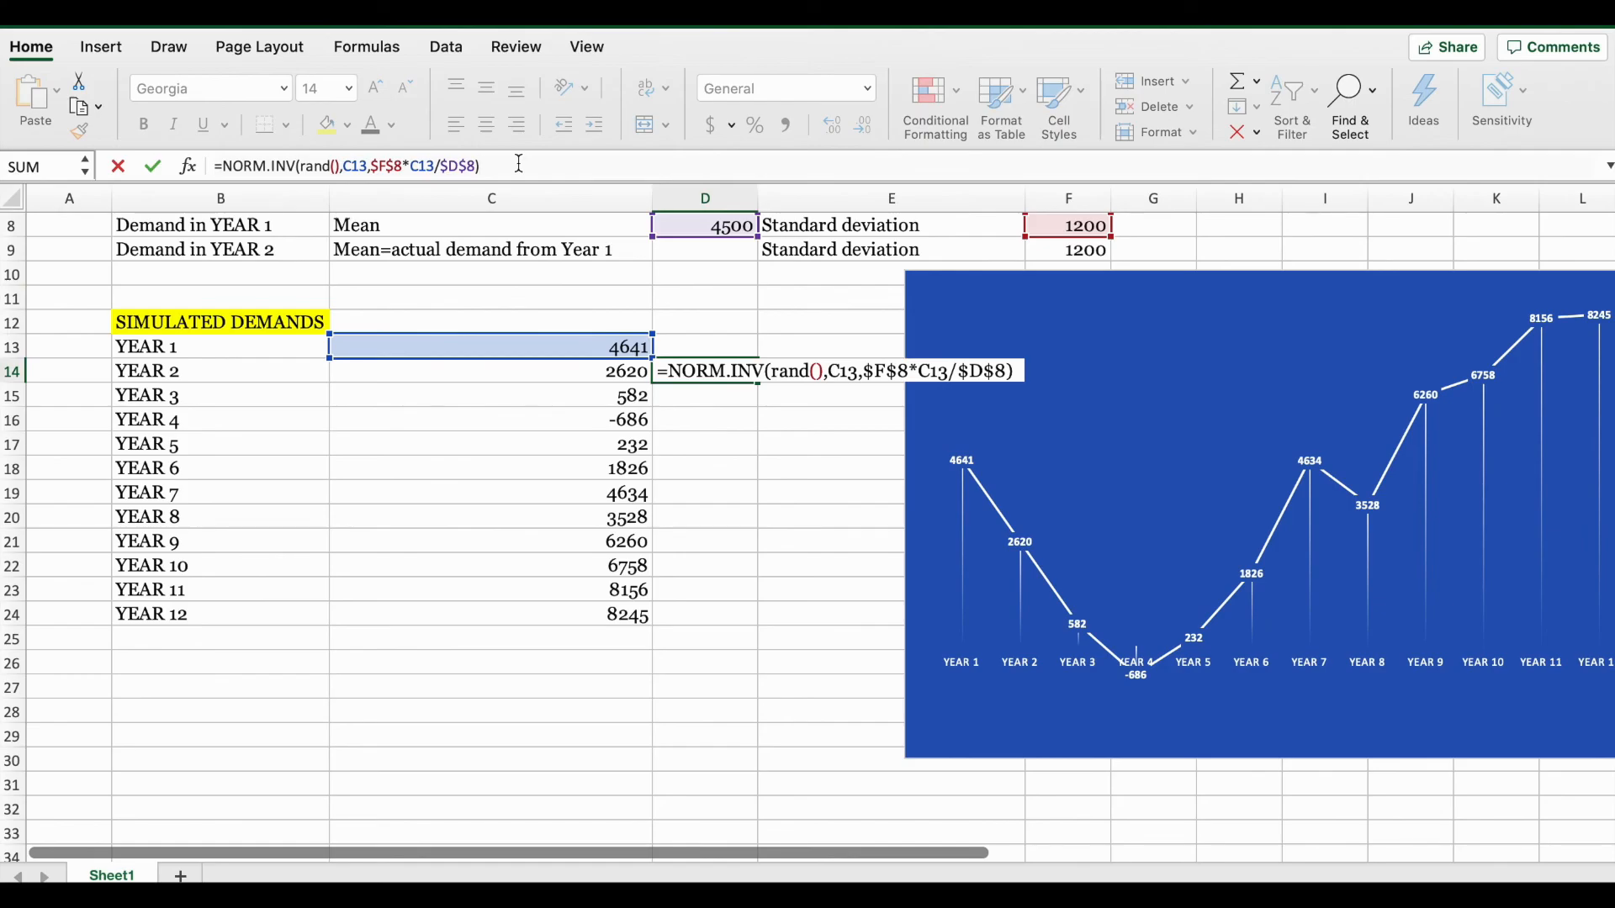
- Enter the formula =NORM.INV(RAND(),C13,$F$8*C13/$D$8) in D14 and fill it down through D24
{"action": "left_click", "coordinate": [835, 370]}
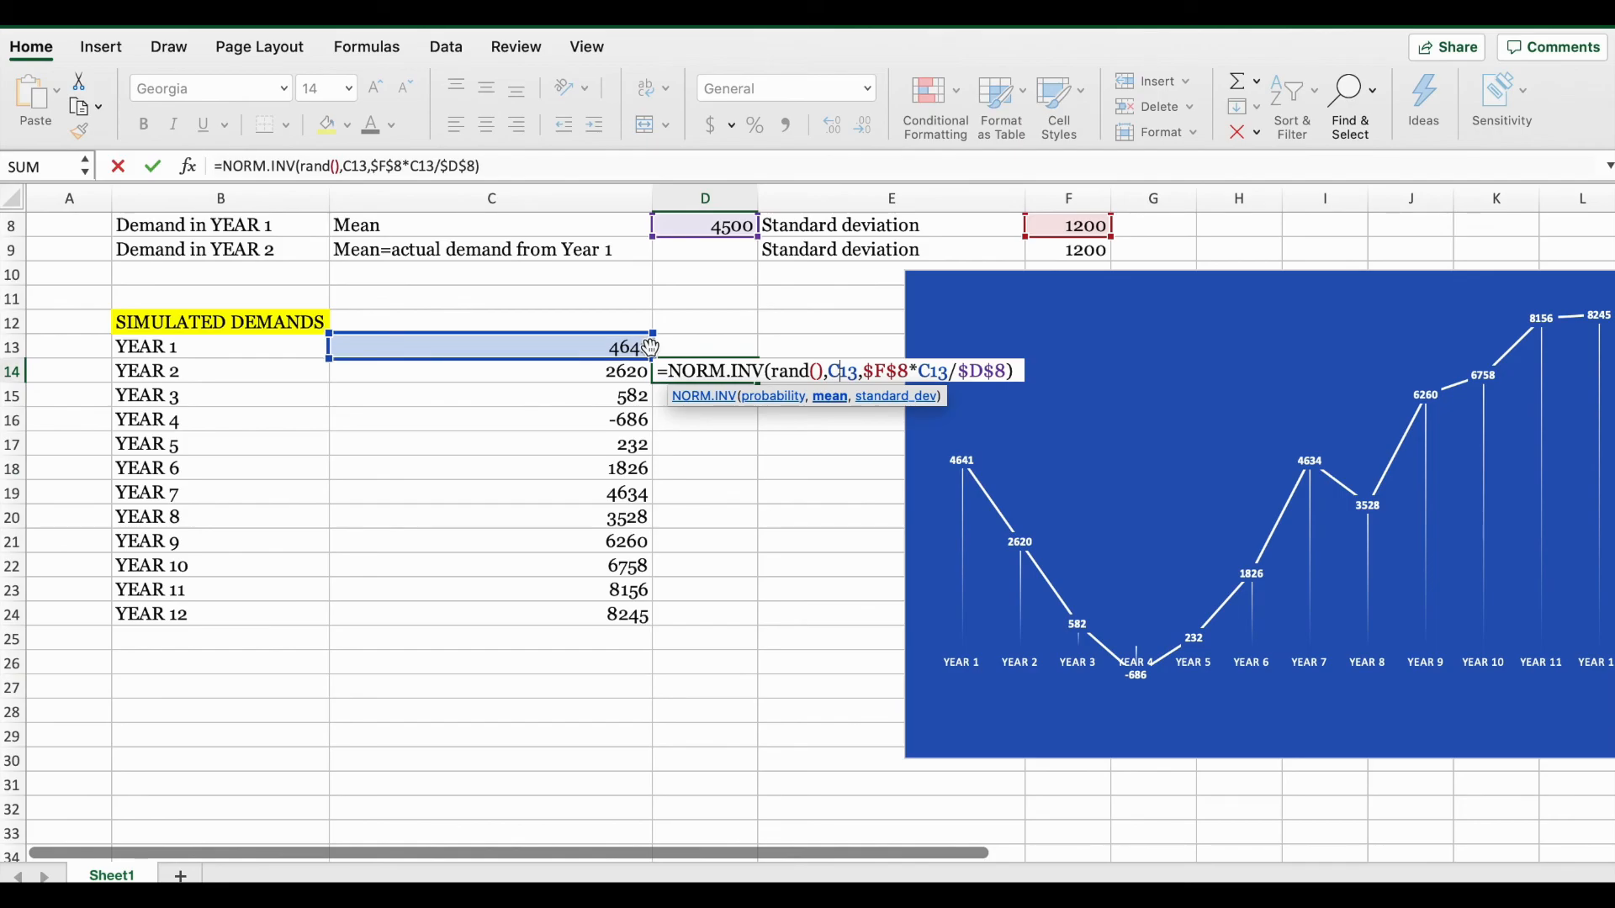
{"action": "left_click", "coordinate": [871, 371]}
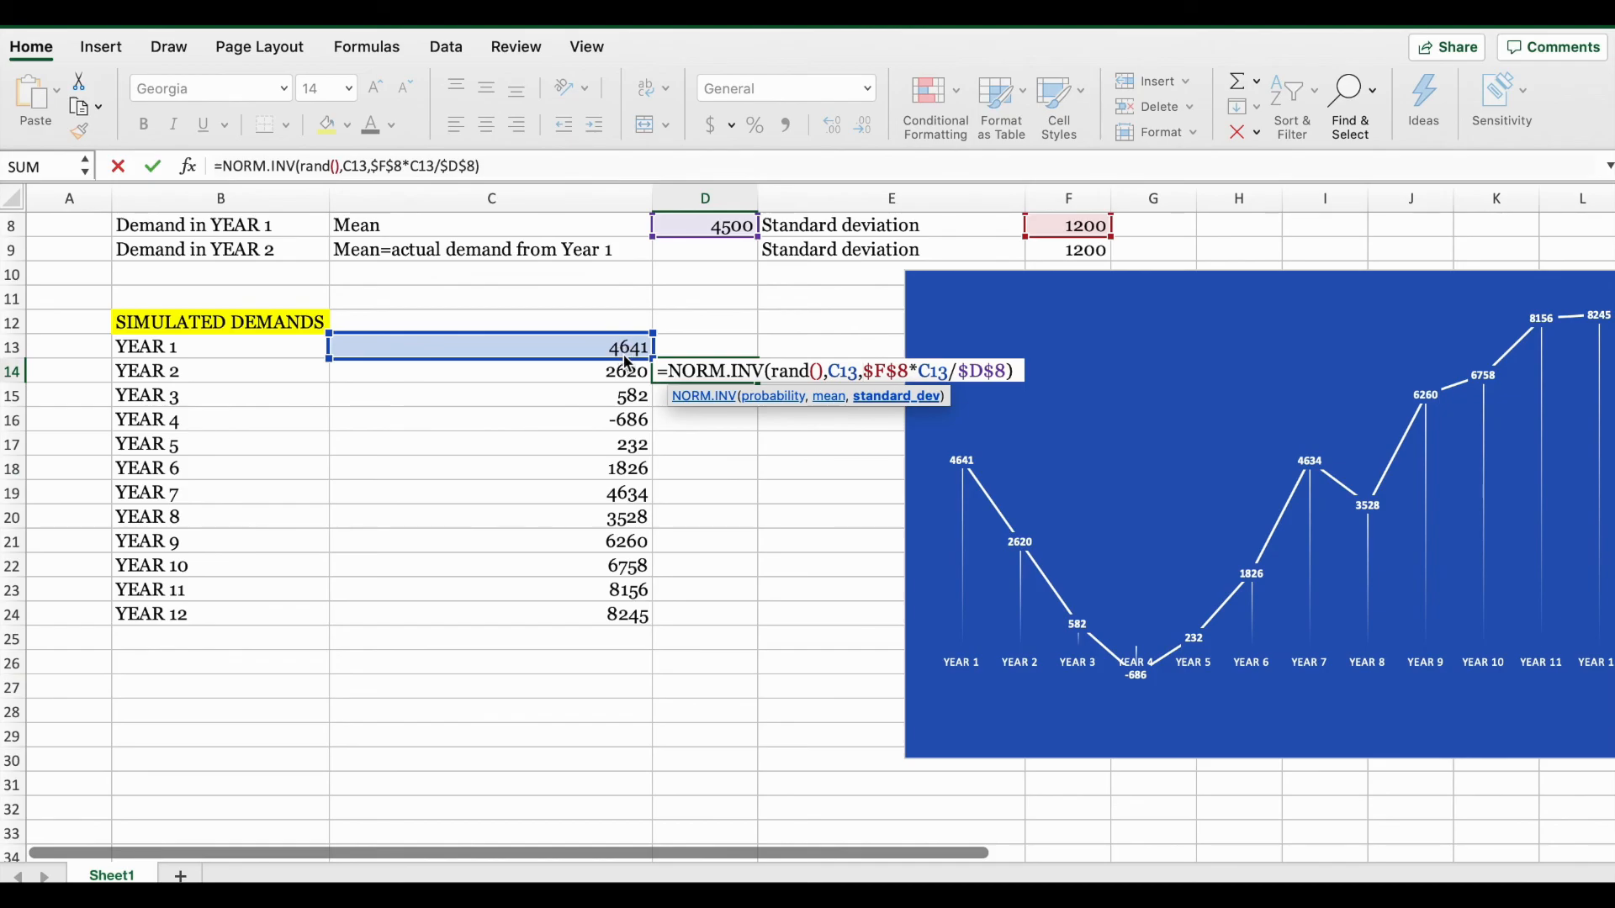
{"action": "key", "text": "Return"}
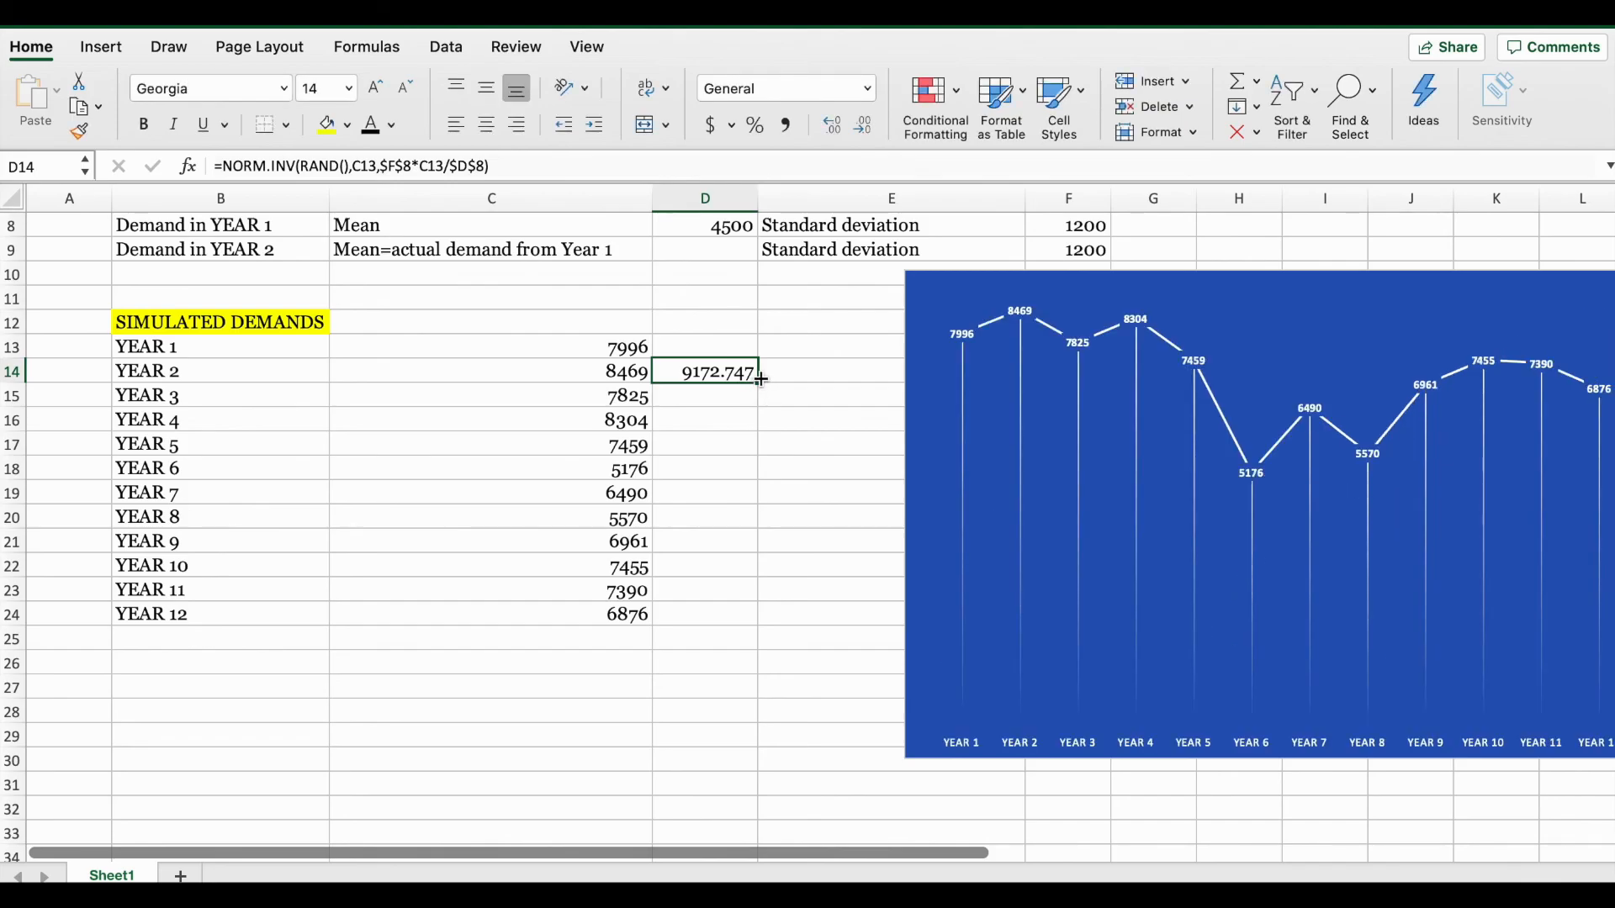
{"action": "left_click_drag", "start_coordinate": [760, 380], "coordinate": [732, 622]}
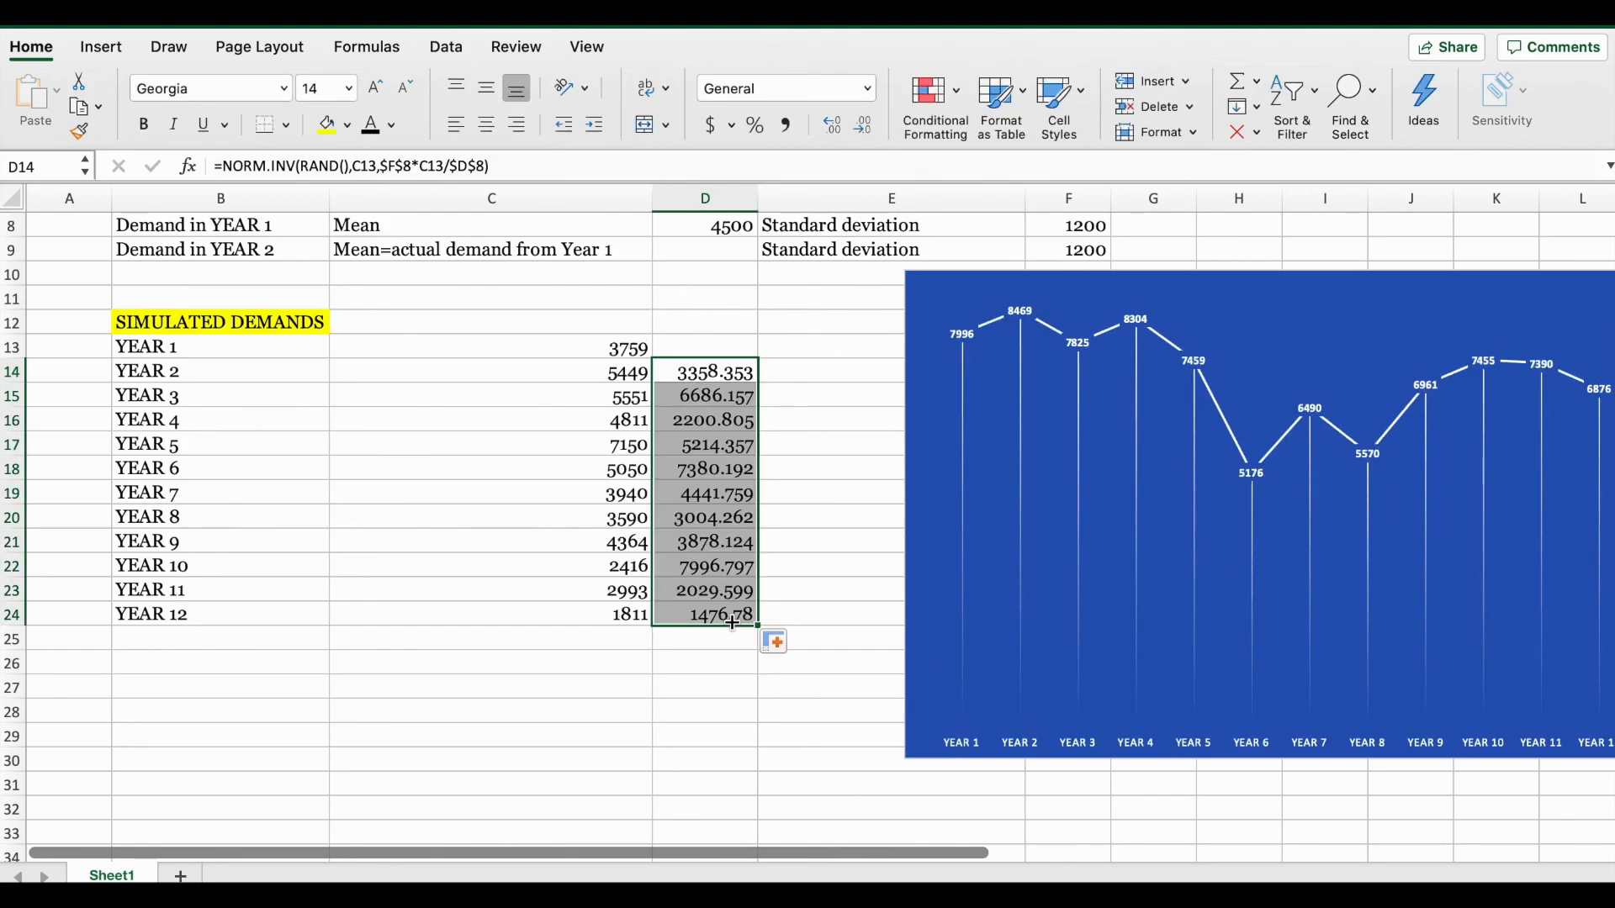
{"action": "left_click", "coordinate": [781, 455]}
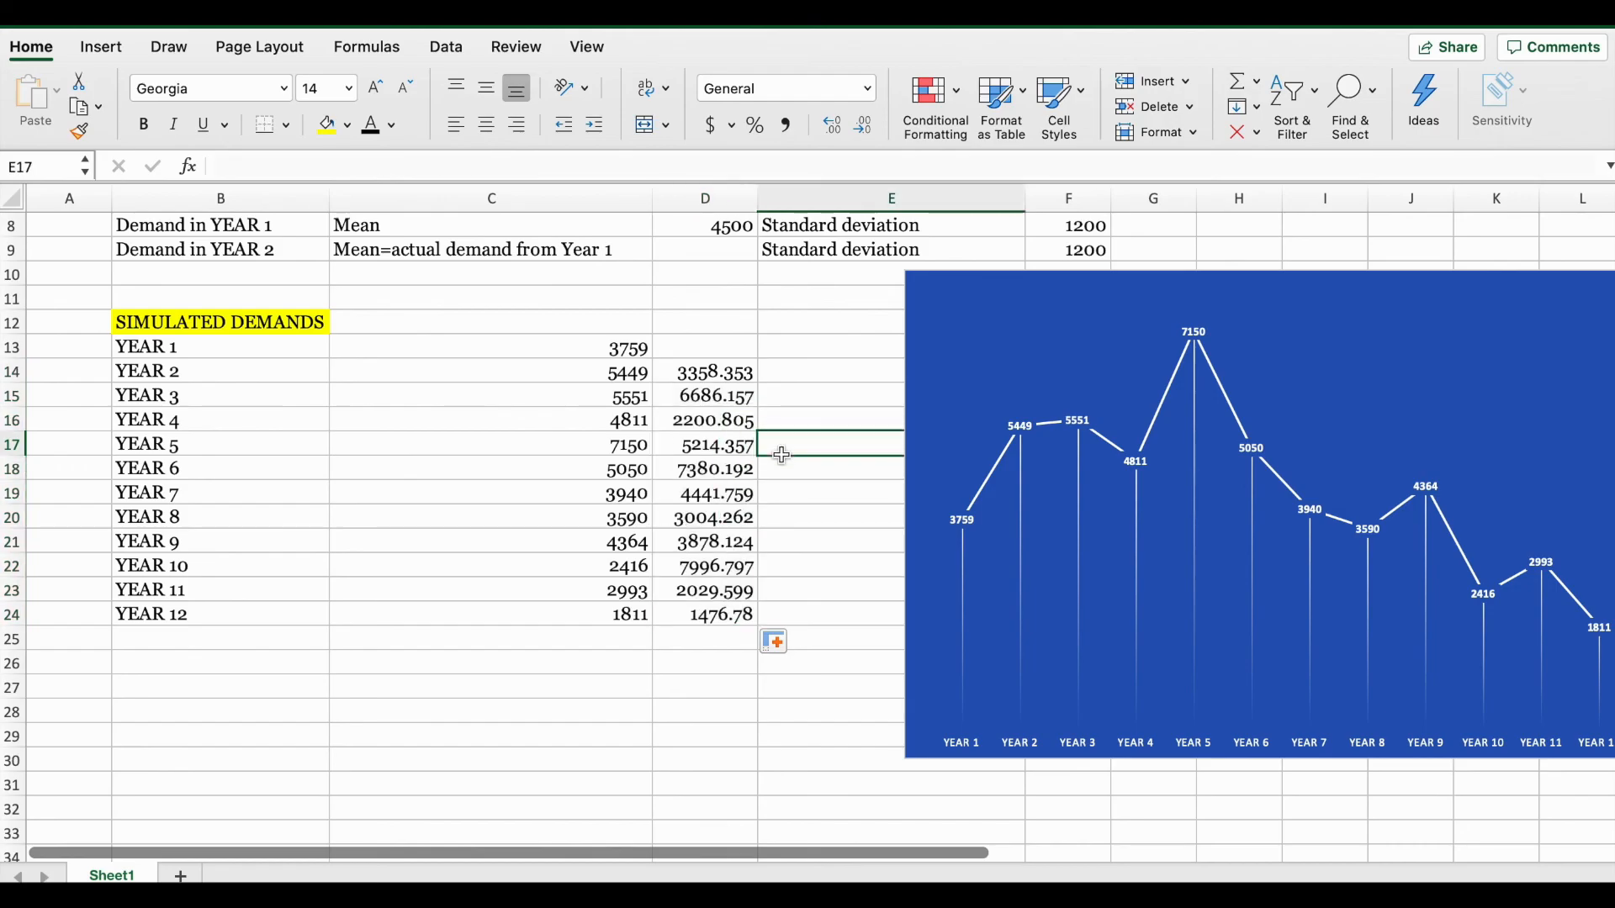
- Re-enter the unchanged D14 formula repeatedly to compare new demand scenarios in columns C and D
{"action": "double_click", "coordinate": [722, 372]}
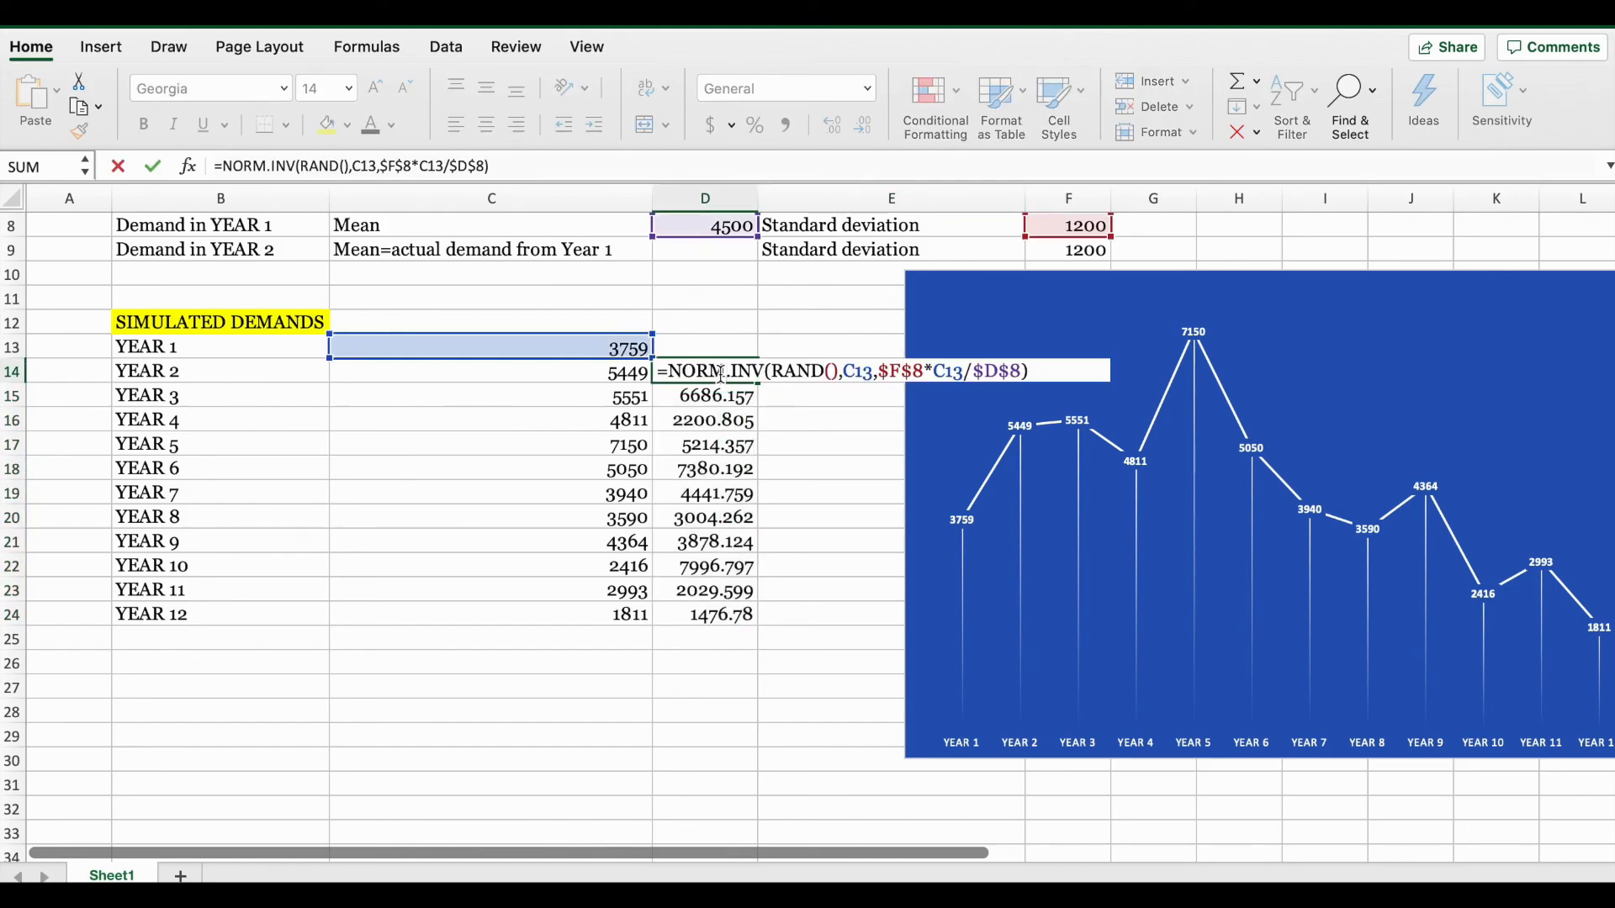
{"action": "key", "text": "Return"}
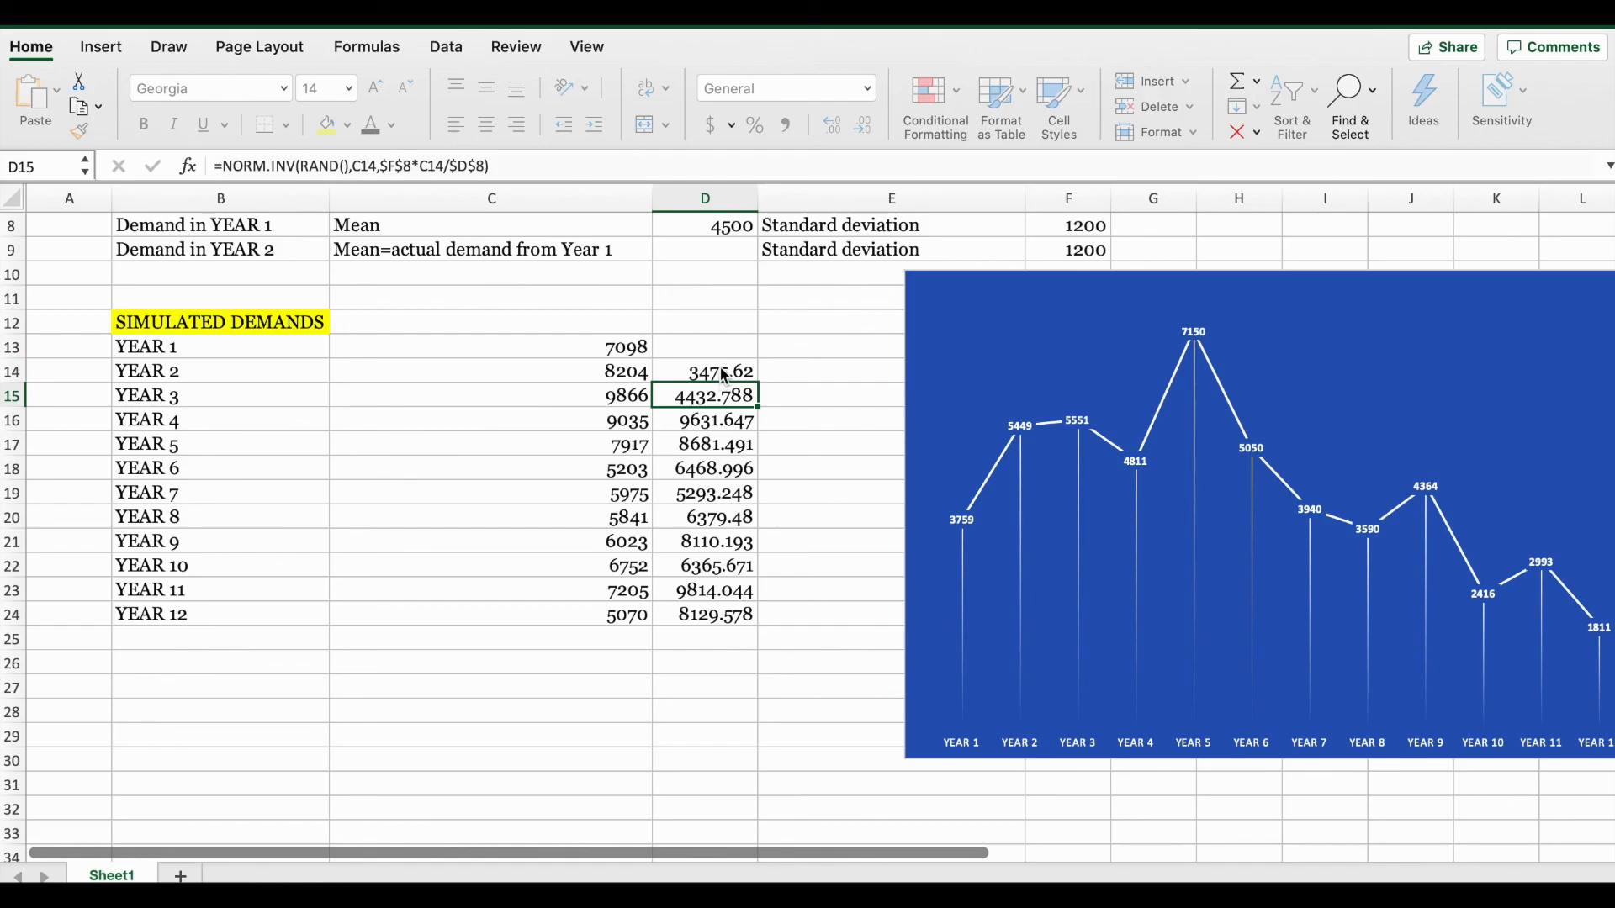
{"action": "double_click", "coordinate": [722, 373]}
{"action": "key", "text": "Return"}
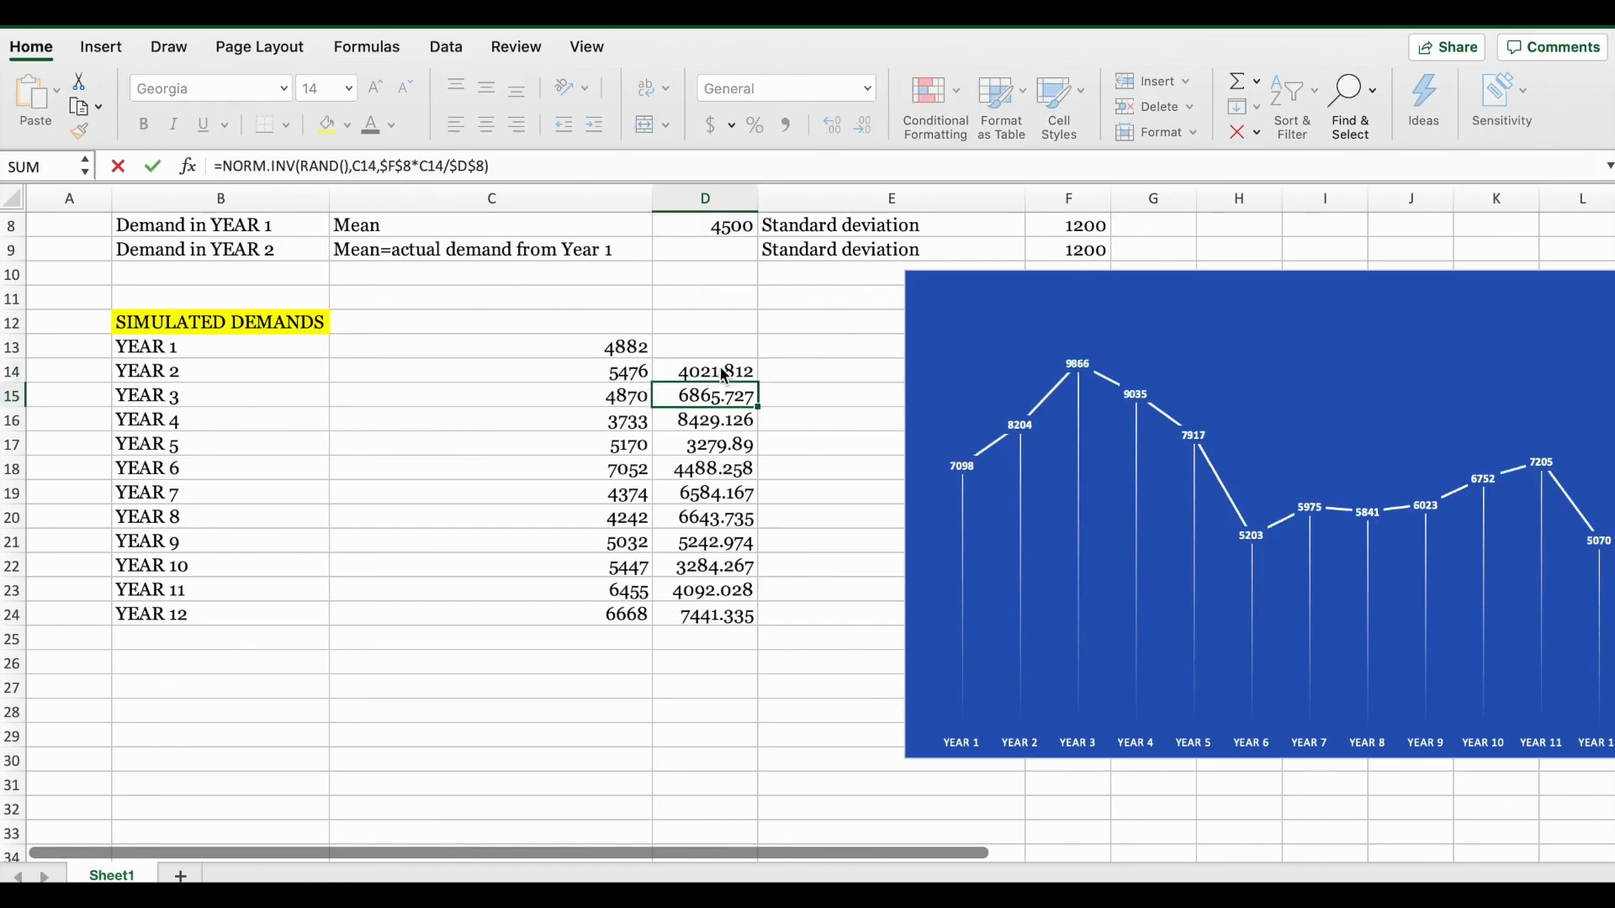
{"action": "double_click", "coordinate": [722, 372]}
{"action": "key", "text": "Return"}
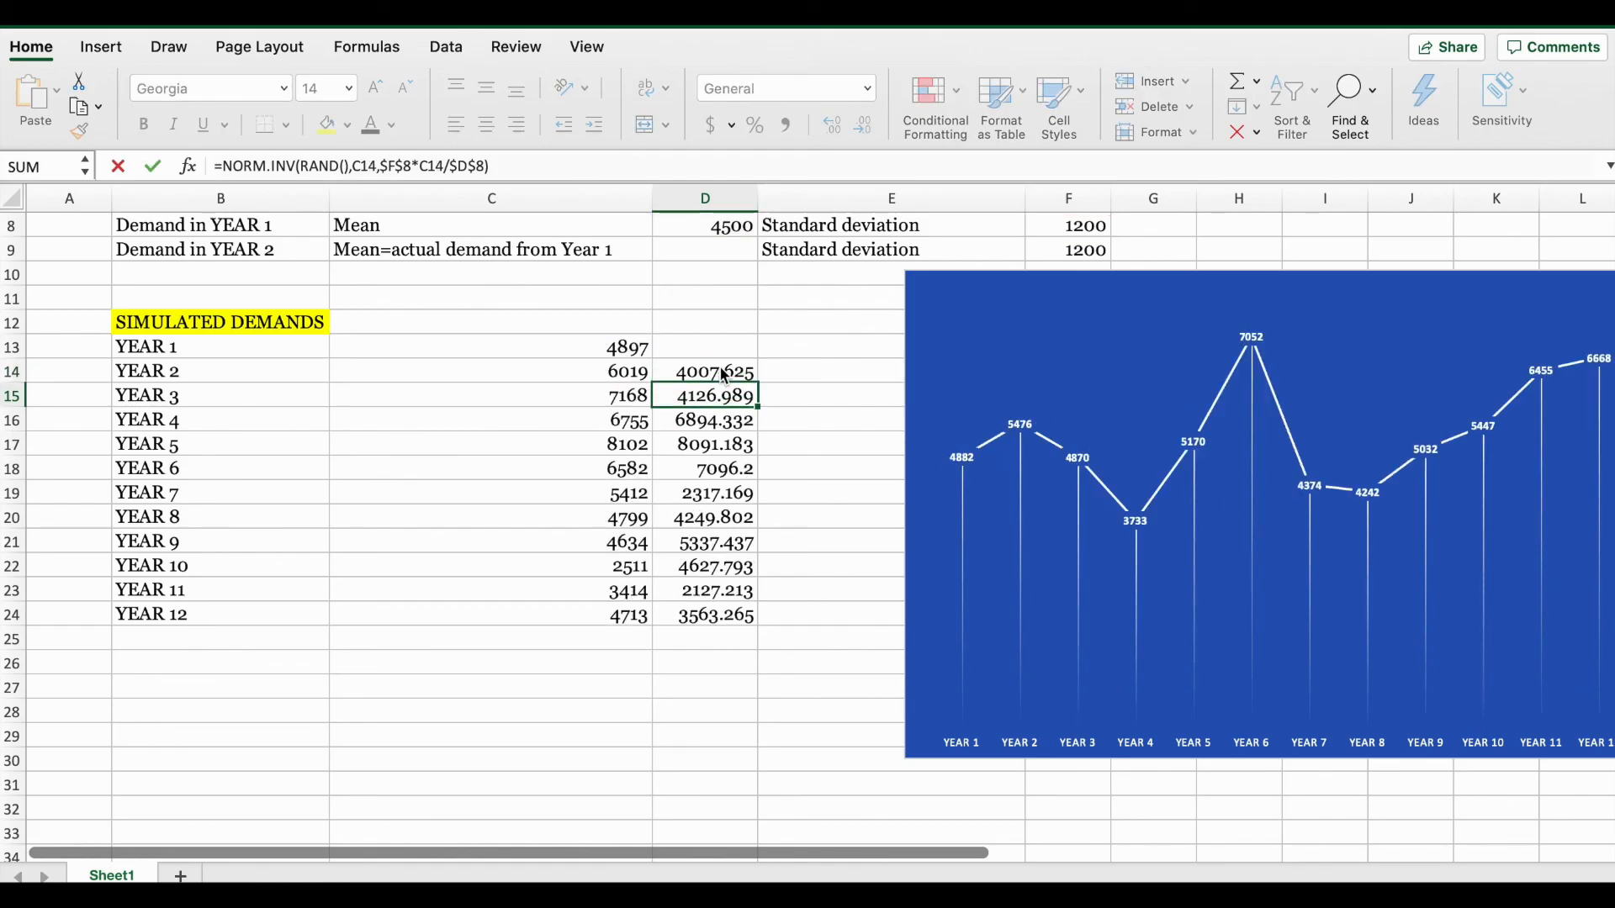
{"action": "double_click", "coordinate": [721, 373]}
{"action": "key", "text": "Return"}
{"action": "left_click", "coordinate": [720, 368]}
{"action": "double_click", "coordinate": [721, 368]}
{"action": "key", "text": "Return"}
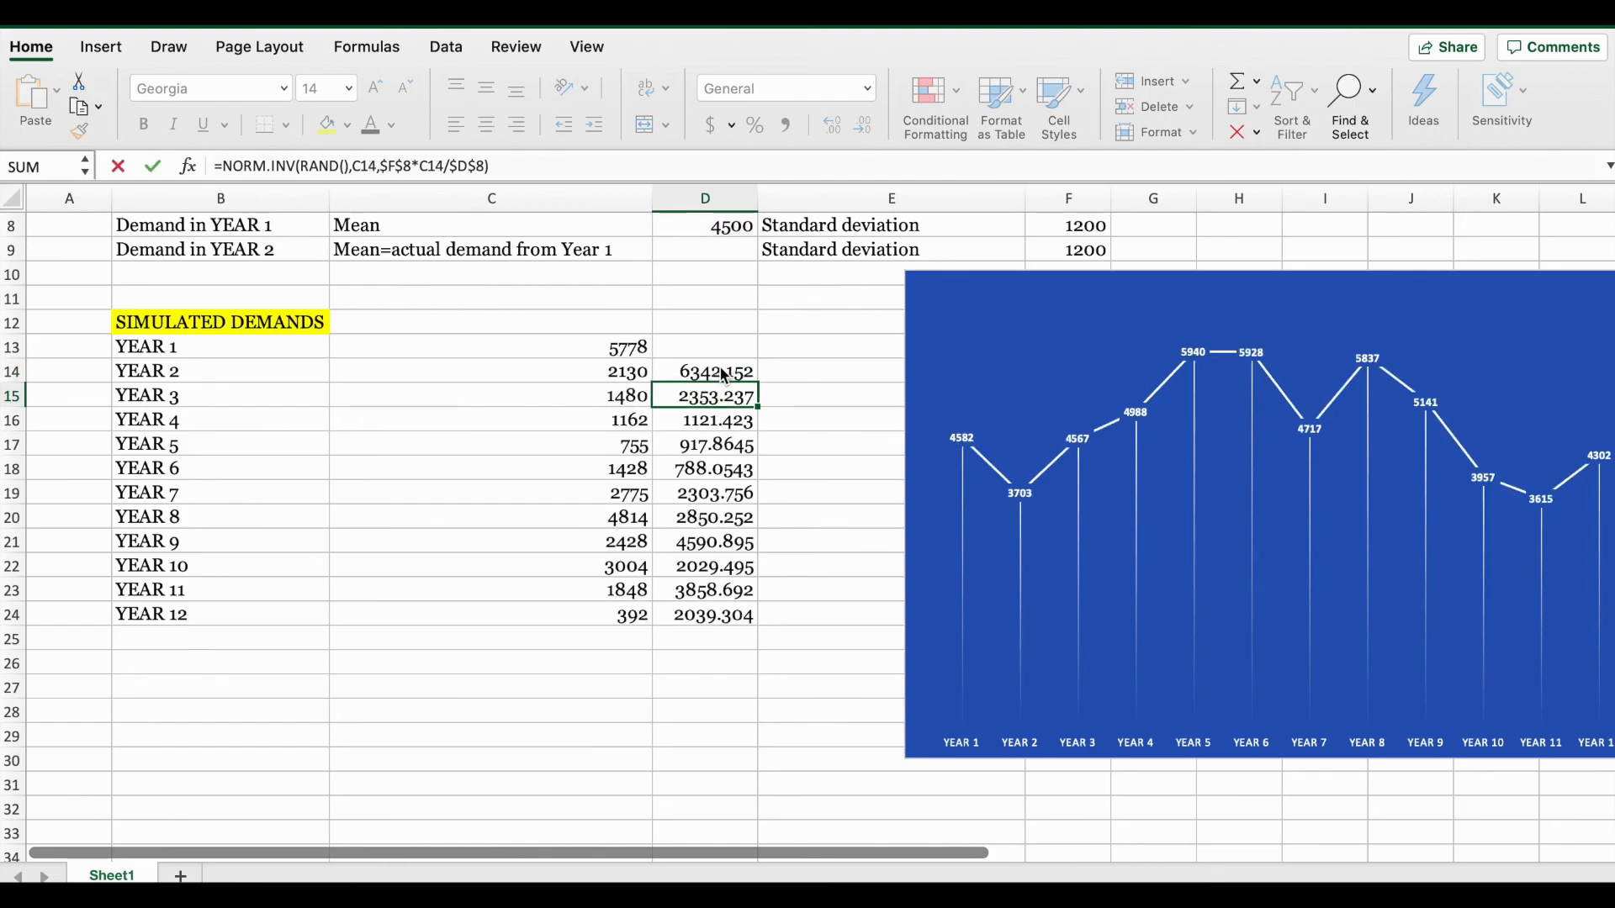
{"action": "double_click", "coordinate": [723, 373]}
{"action": "key", "text": "Return"}
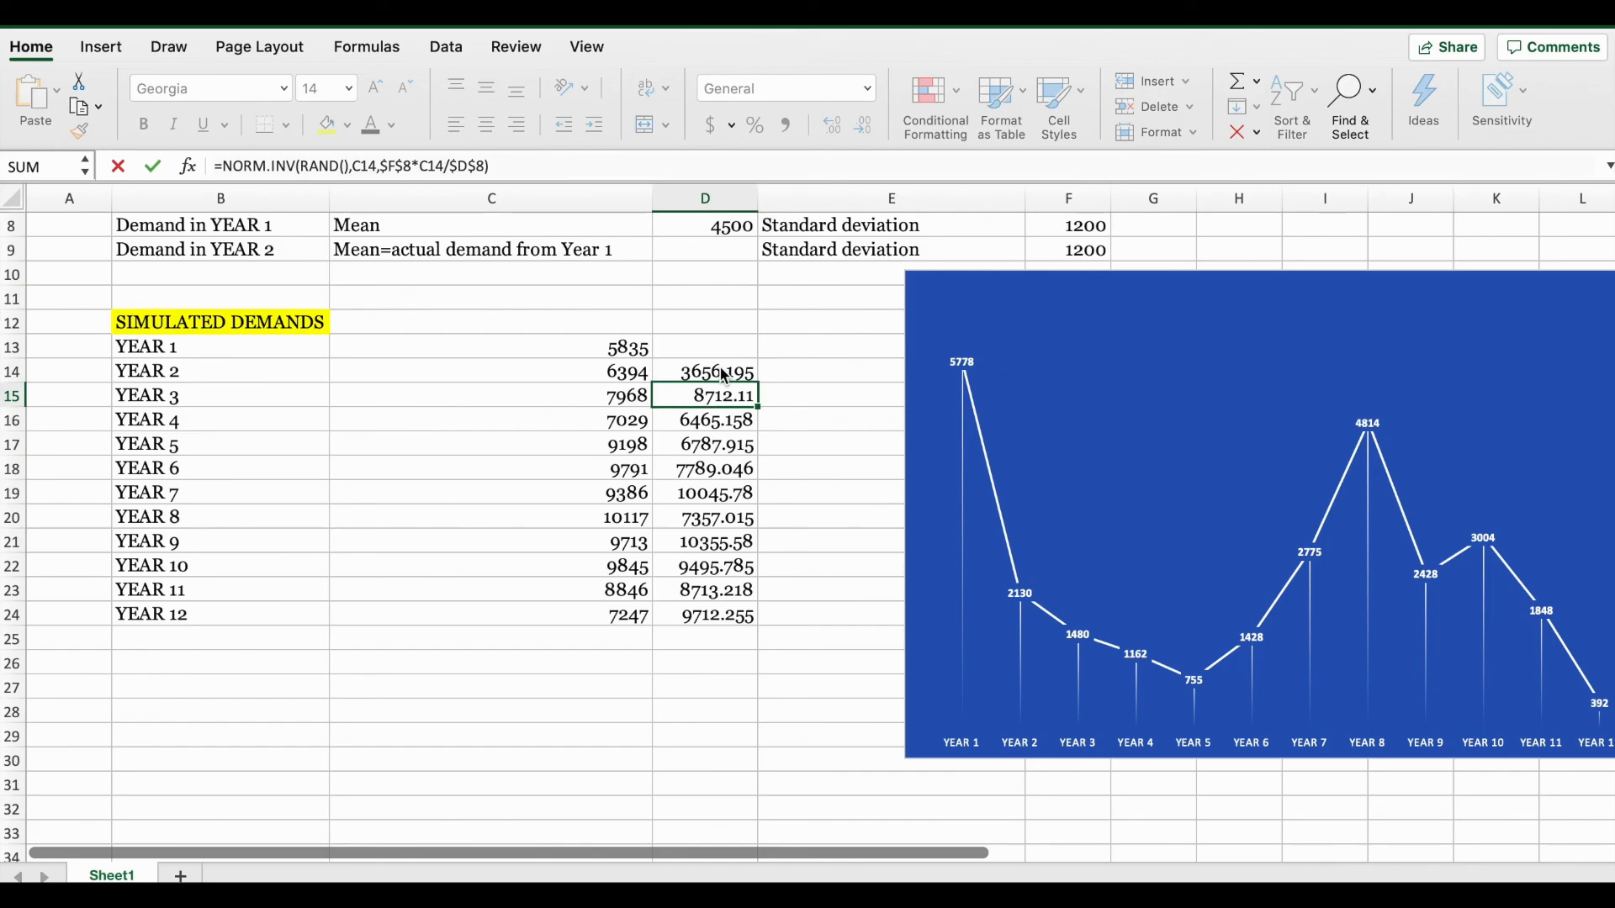
{"action": "double_click", "coordinate": [709, 371]}
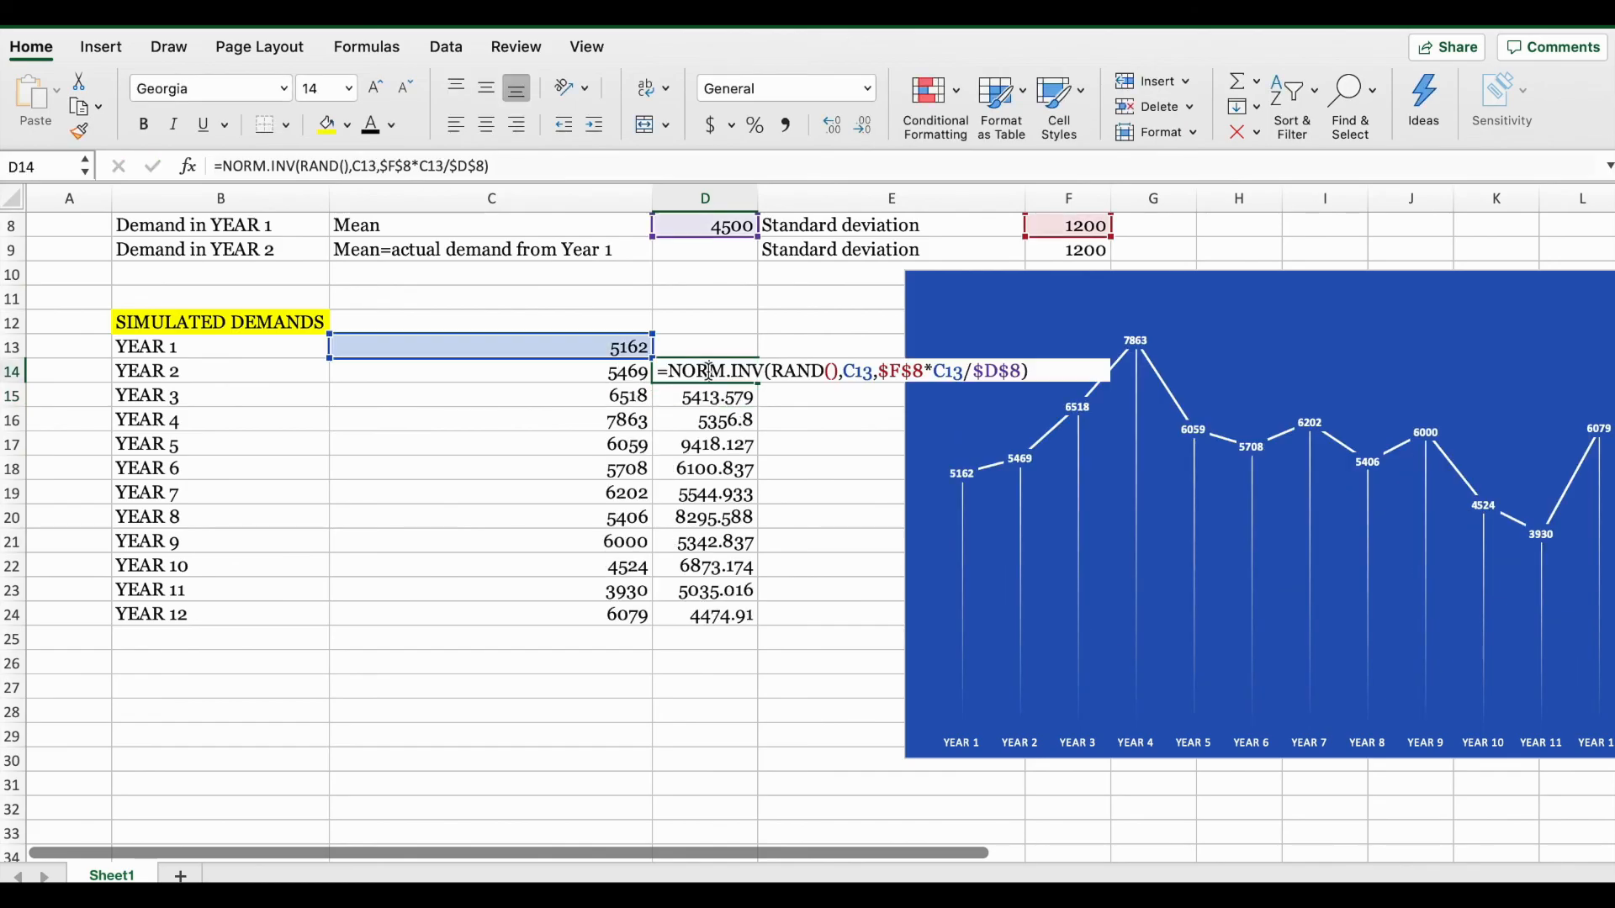
- Label the two demand columns with the headings Model 2 in D12 and Model 1 in C12
{"action": "left_click", "coordinate": [696, 321]}
{"action": "type", "text": "Model 2"}
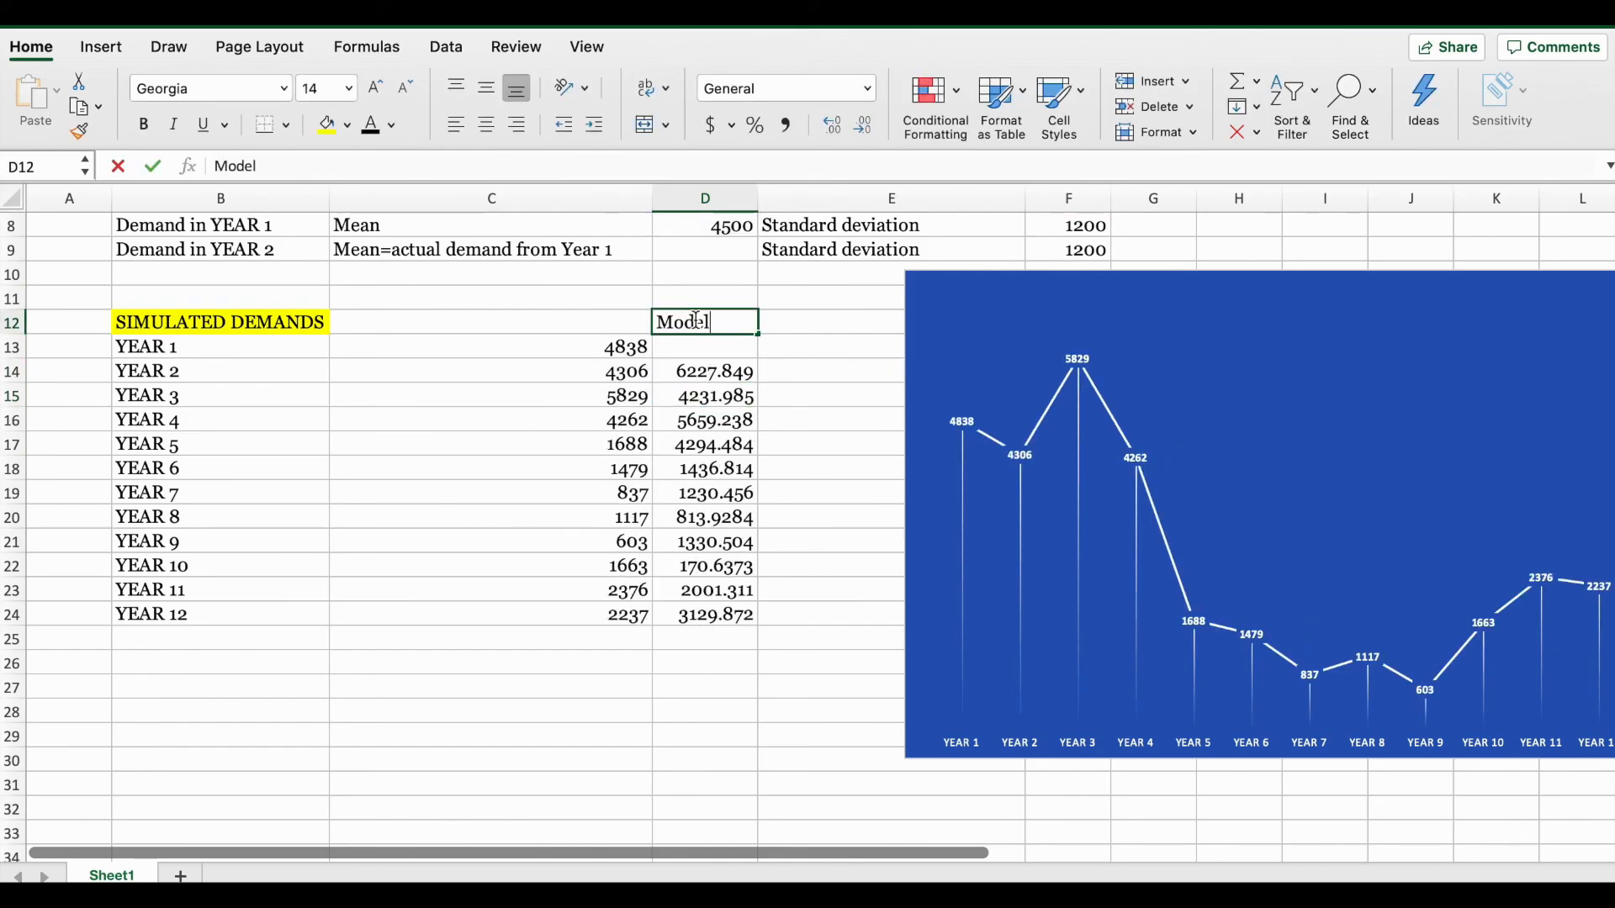
{"action": "left_click", "coordinate": [614, 320]}
{"action": "type", "text": "Model 1"}
{"action": "left_click", "coordinate": [799, 394]}
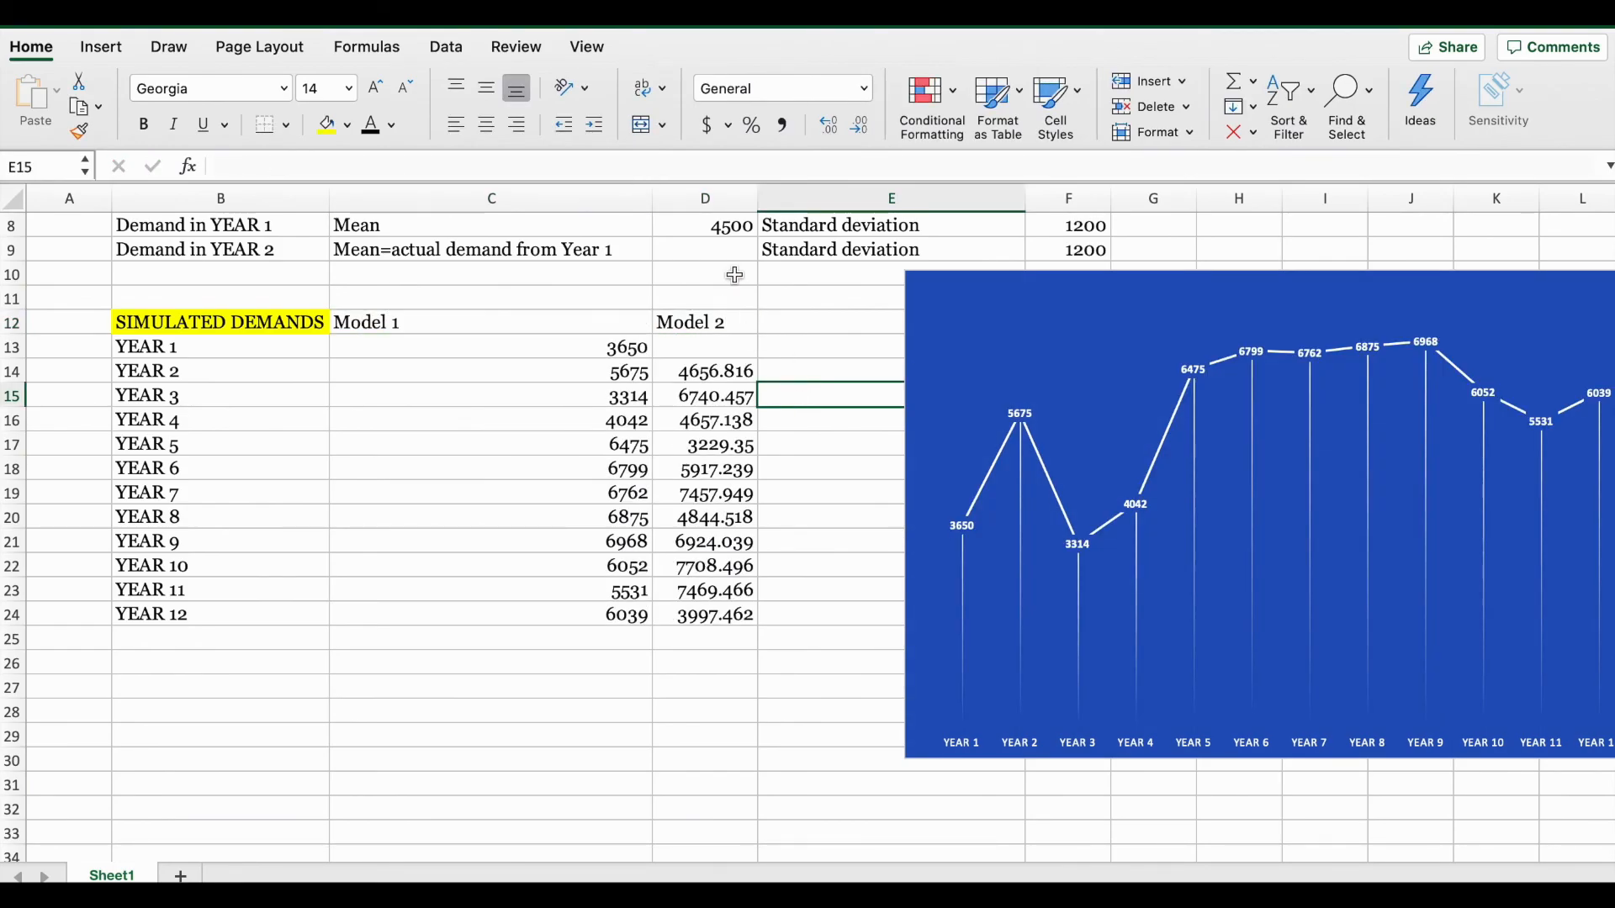
- Center the contents of columns C and D horizontally
{"action": "left_click", "coordinate": [703, 202]}
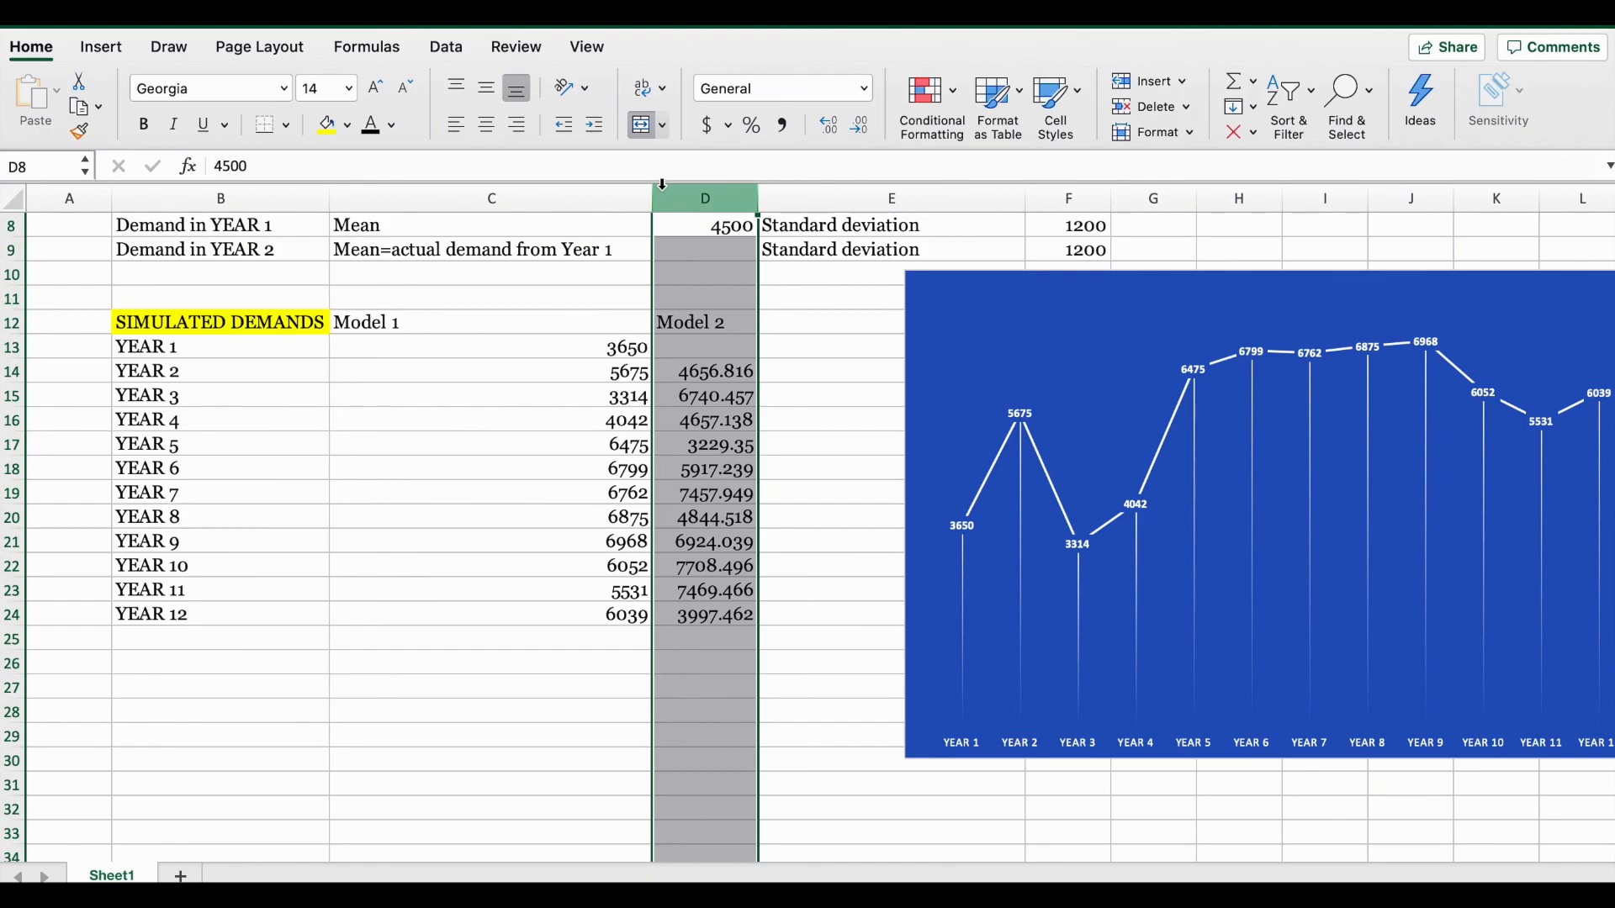
{"action": "left_click", "coordinate": [539, 191]}
{"action": "left_click_drag", "start_coordinate": [539, 191], "coordinate": [692, 193]}
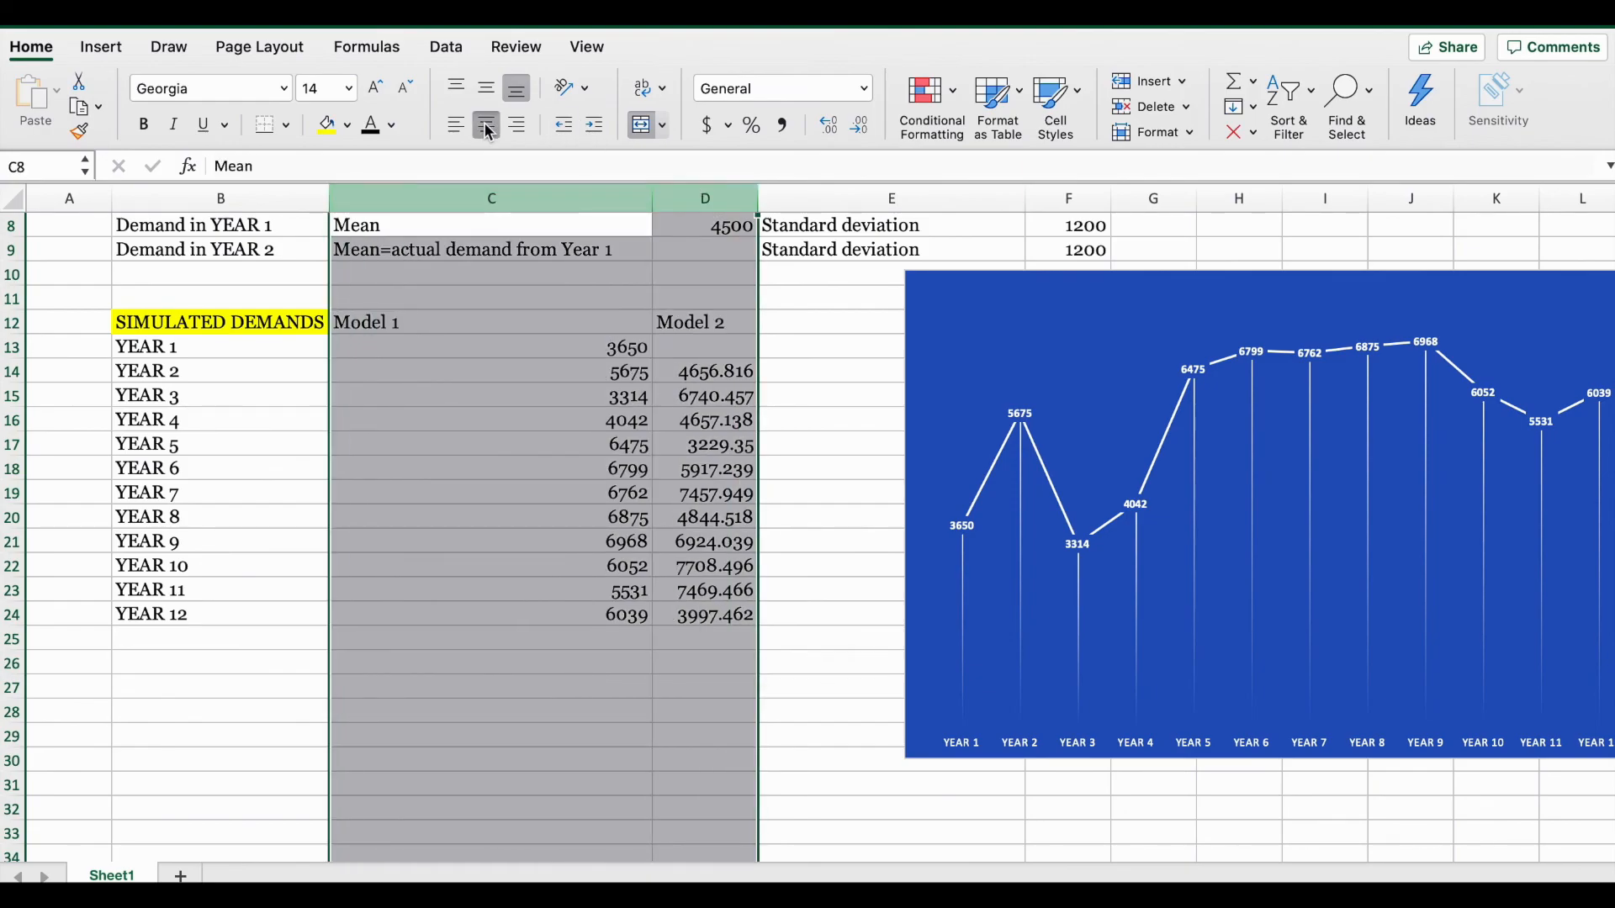
{"action": "left_click", "coordinate": [488, 128]}
- Narrow column E with the heading Model 3 in E12, and move the demand chart clear of it
{"action": "left_click", "coordinate": [798, 325]}
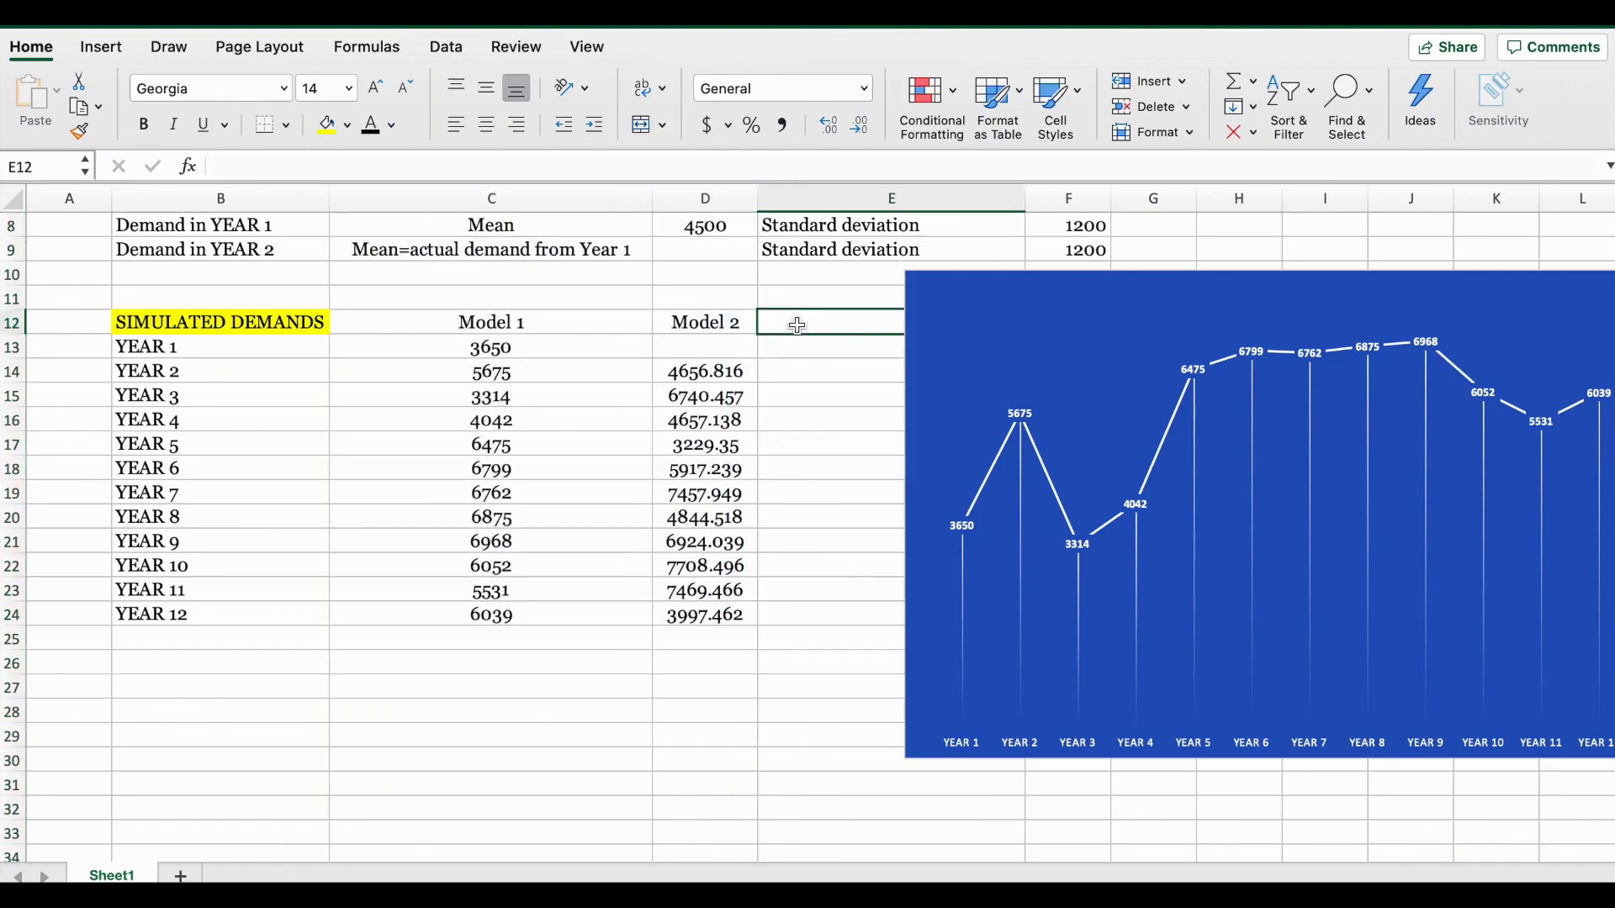
{"action": "left_click_drag", "start_coordinate": [995, 295], "coordinate": [1093, 298]}
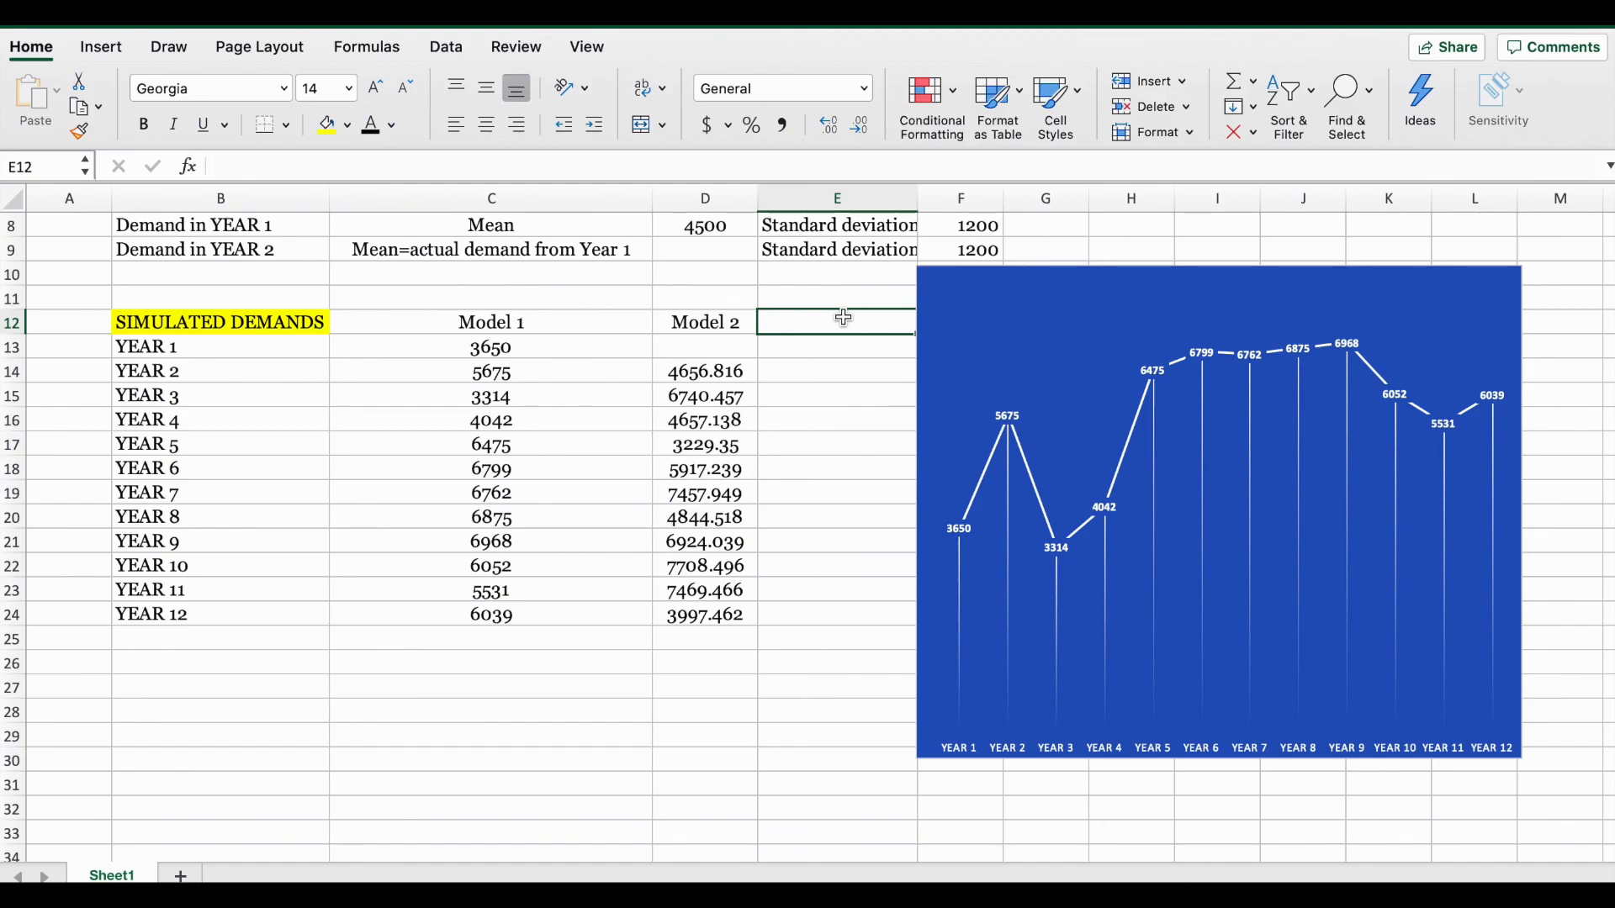
{"action": "type", "text": "Model 3"}
{"action": "key", "text": "Return"}
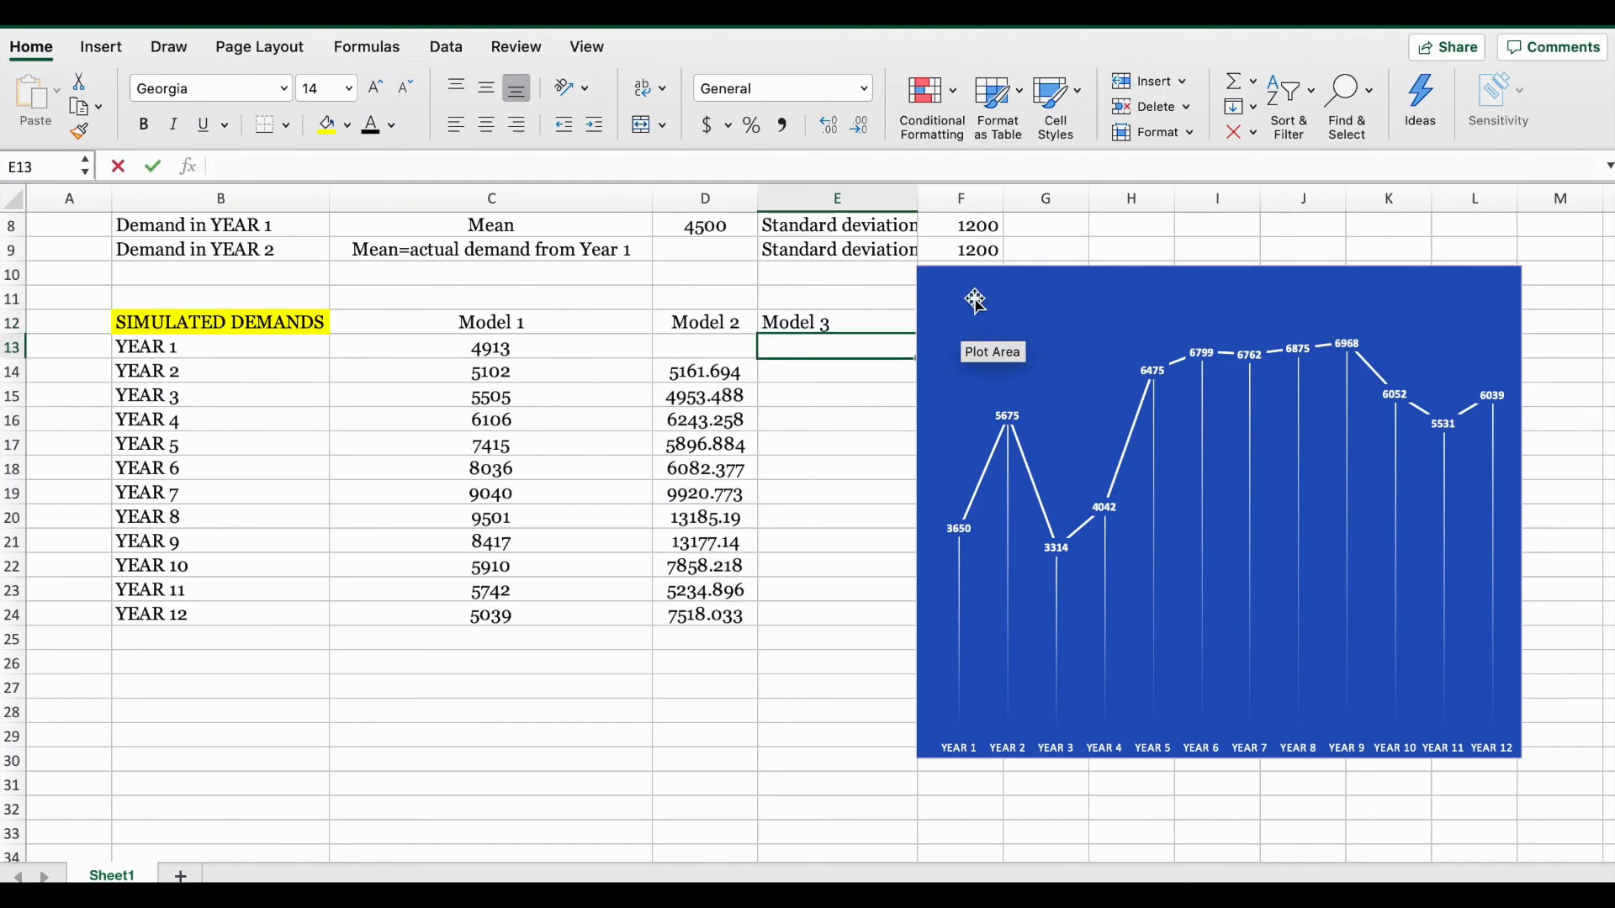
{"action": "left_click_drag", "start_coordinate": [955, 279], "coordinate": [1010, 282]}
{"action": "left_click", "coordinate": [817, 364]}
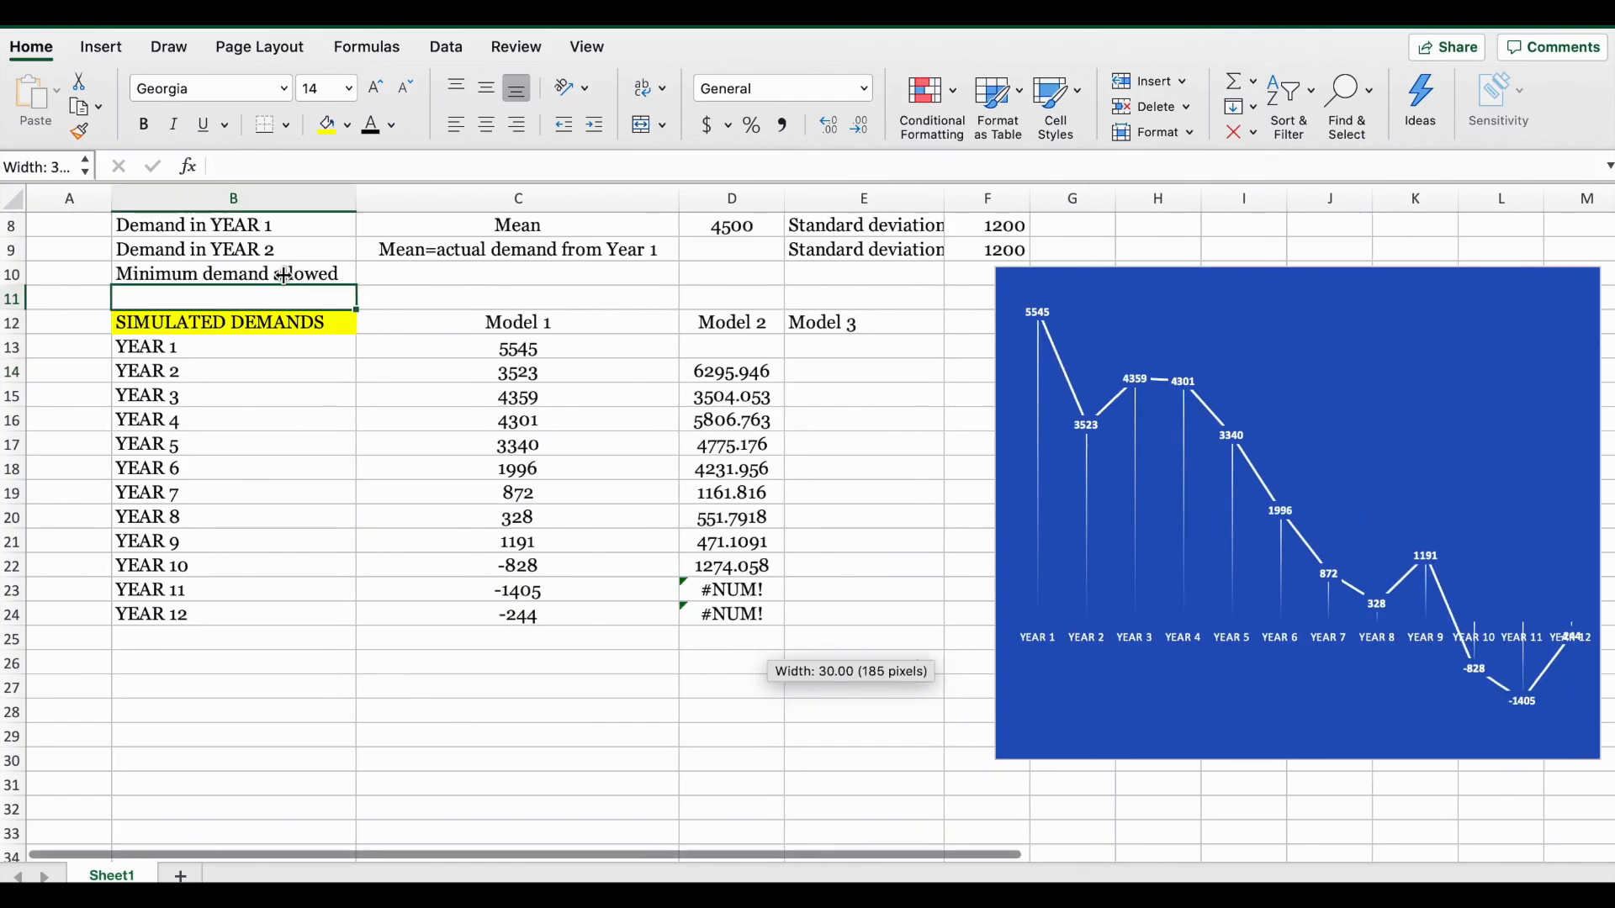
- Label B10 as Minimum demand allowed and enter 100 beside it in C10
{"action": "left_click", "coordinate": [285, 275]}
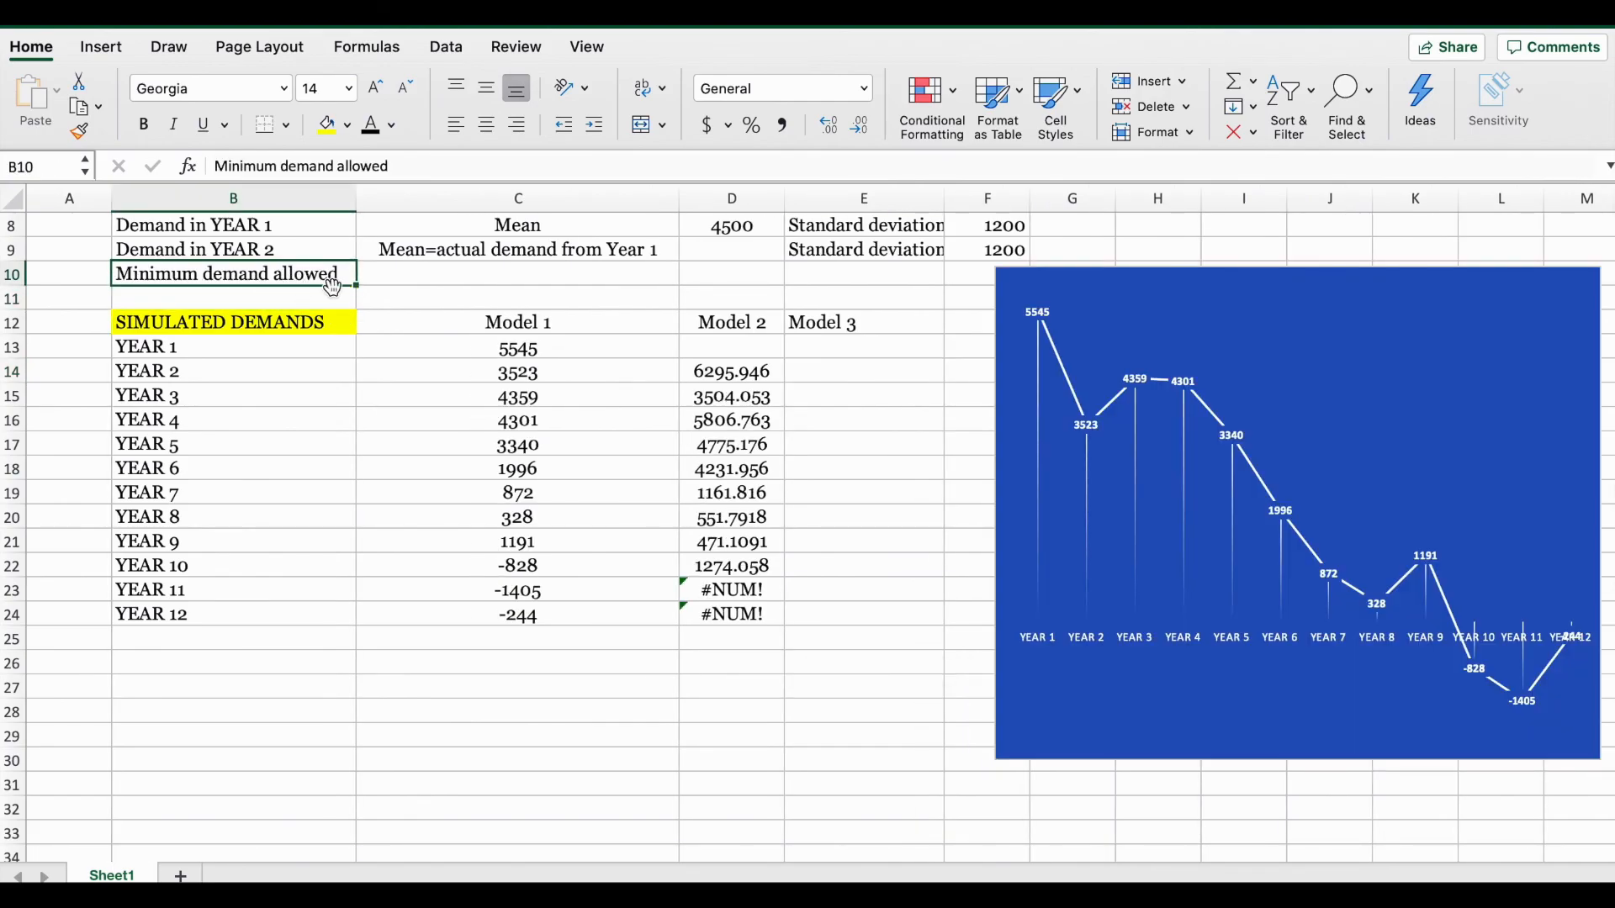
{"action": "double_click", "coordinate": [486, 273]}
{"action": "type", "text": "100"}
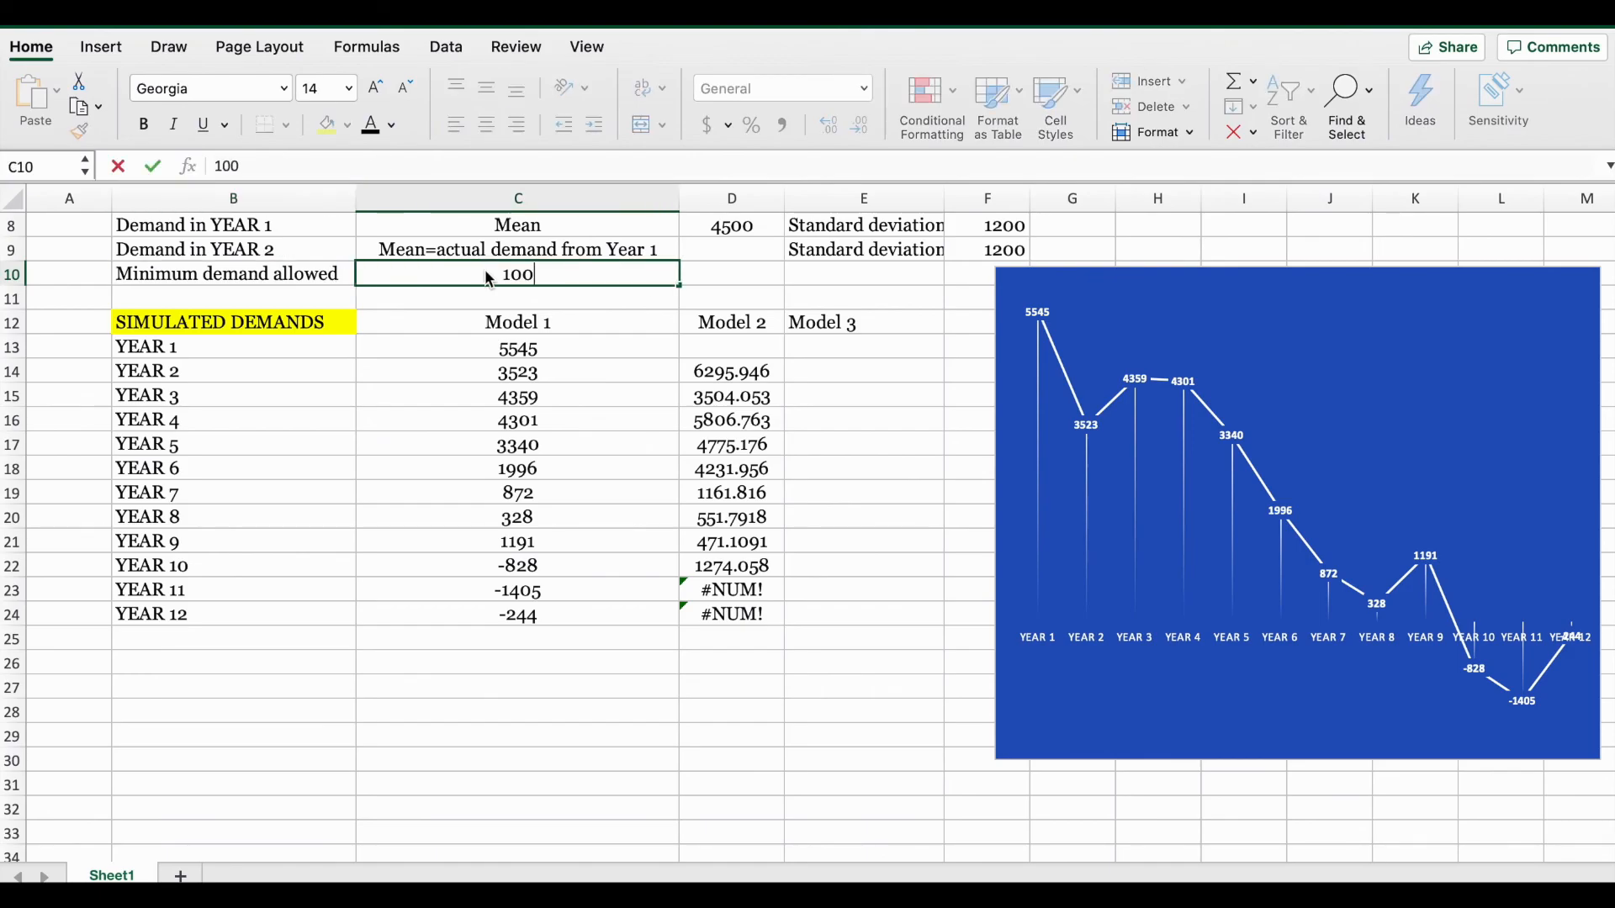
{"action": "key", "text": "Return"}
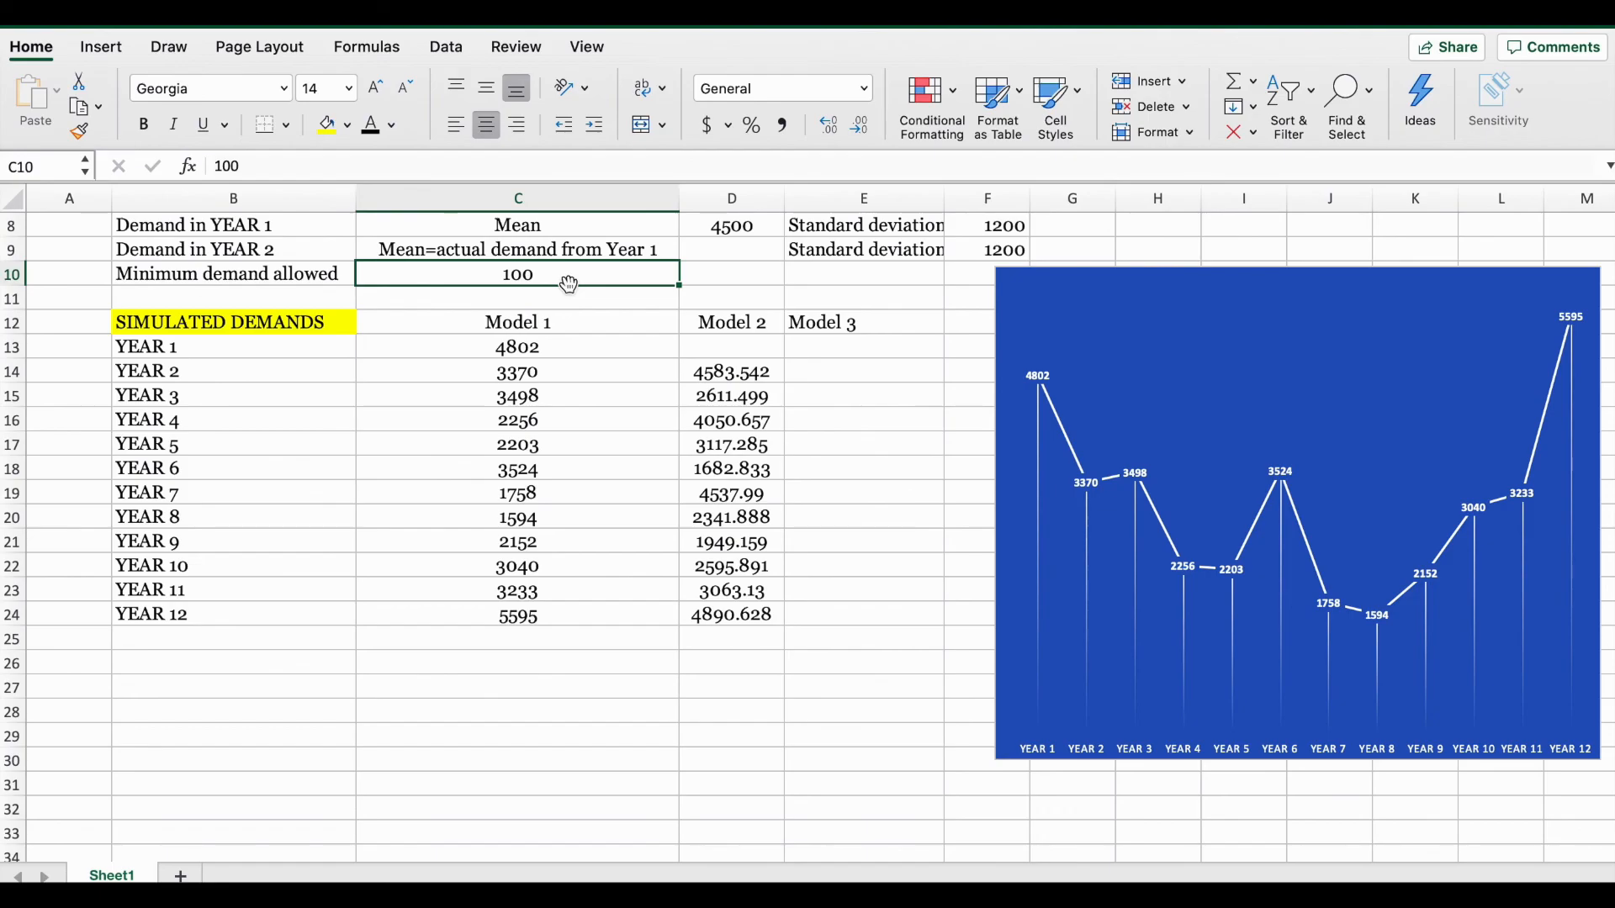
- Start the Model 3 formula in E13 with MAX around NORM.INV, using RAND() as the probability
{"action": "left_click", "coordinate": [838, 347]}
{"action": "type", "text": "="}
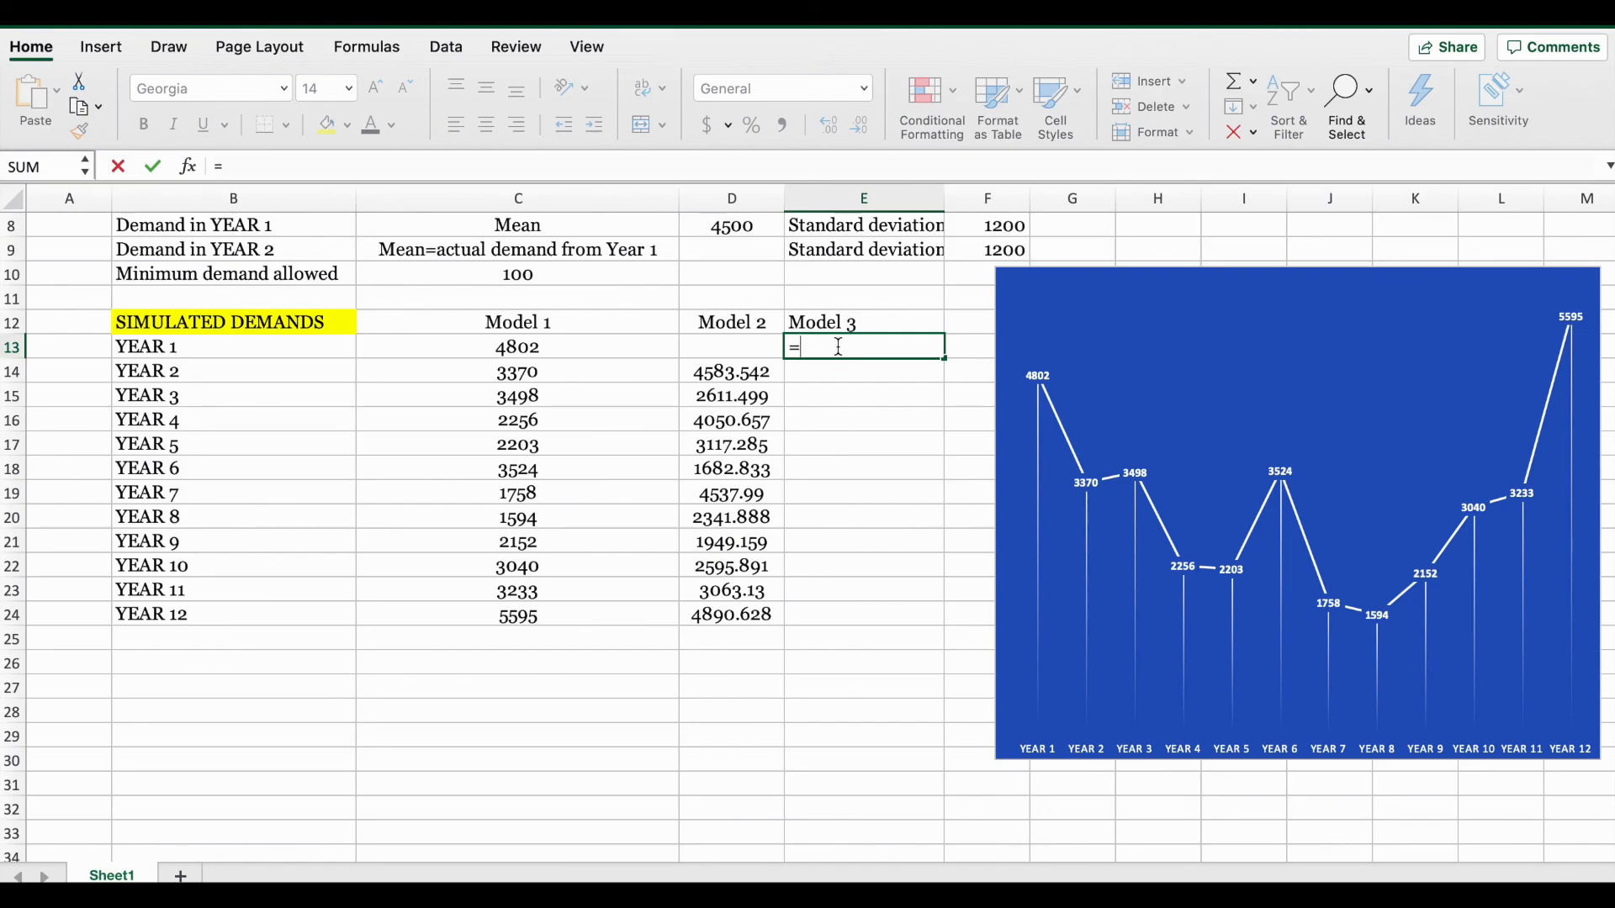
{"action": "type", "text": "max"}
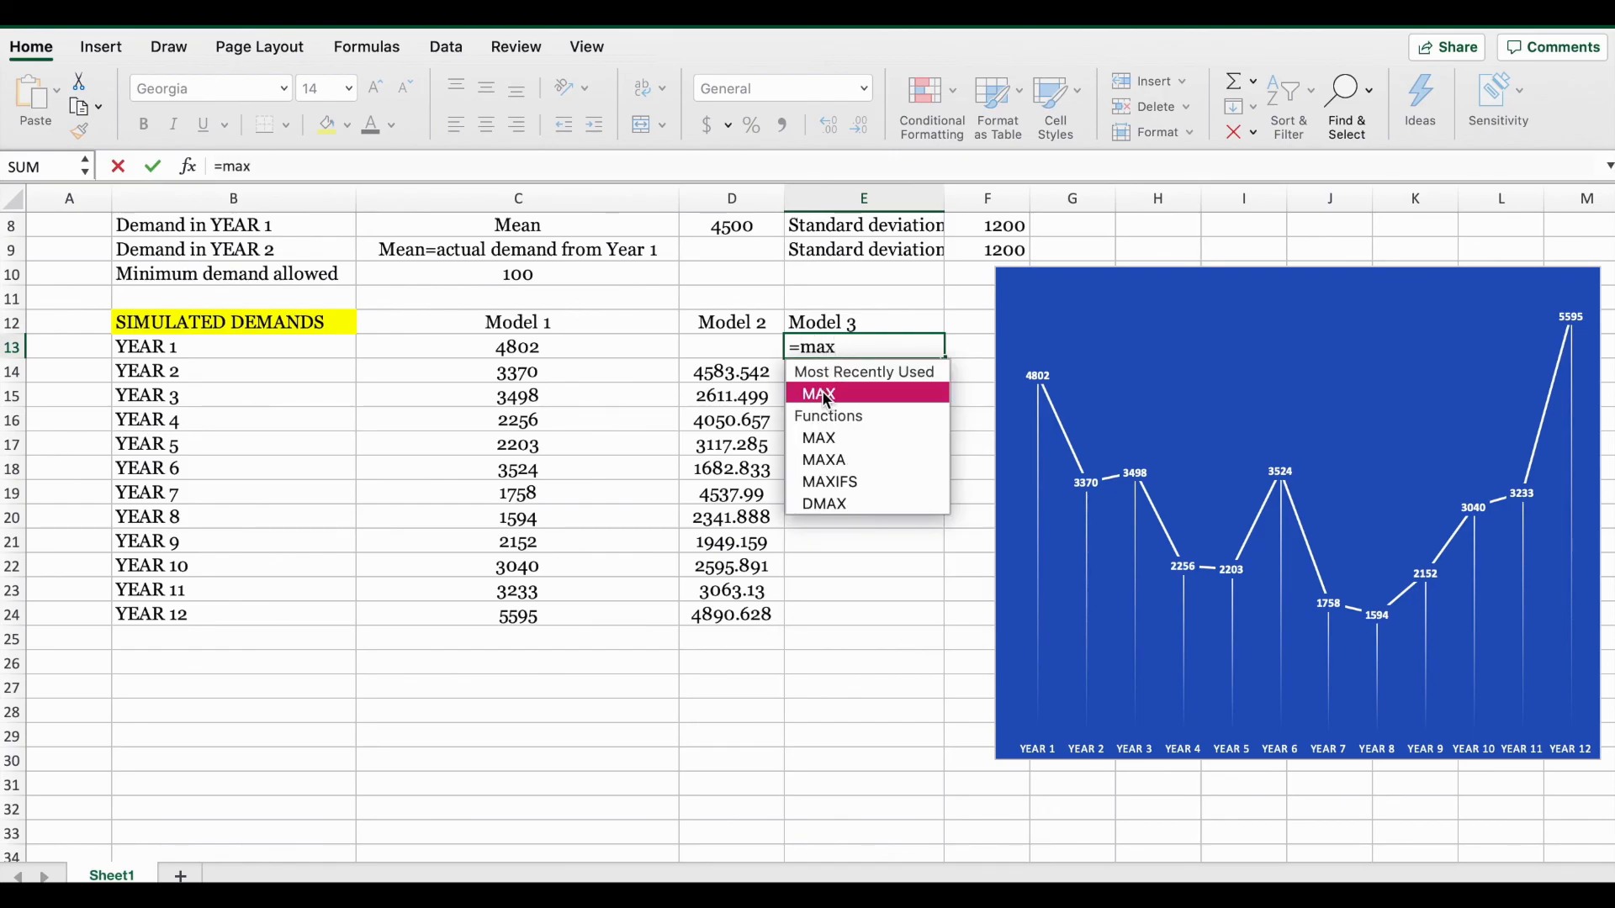
{"action": "left_click", "coordinate": [826, 395]}
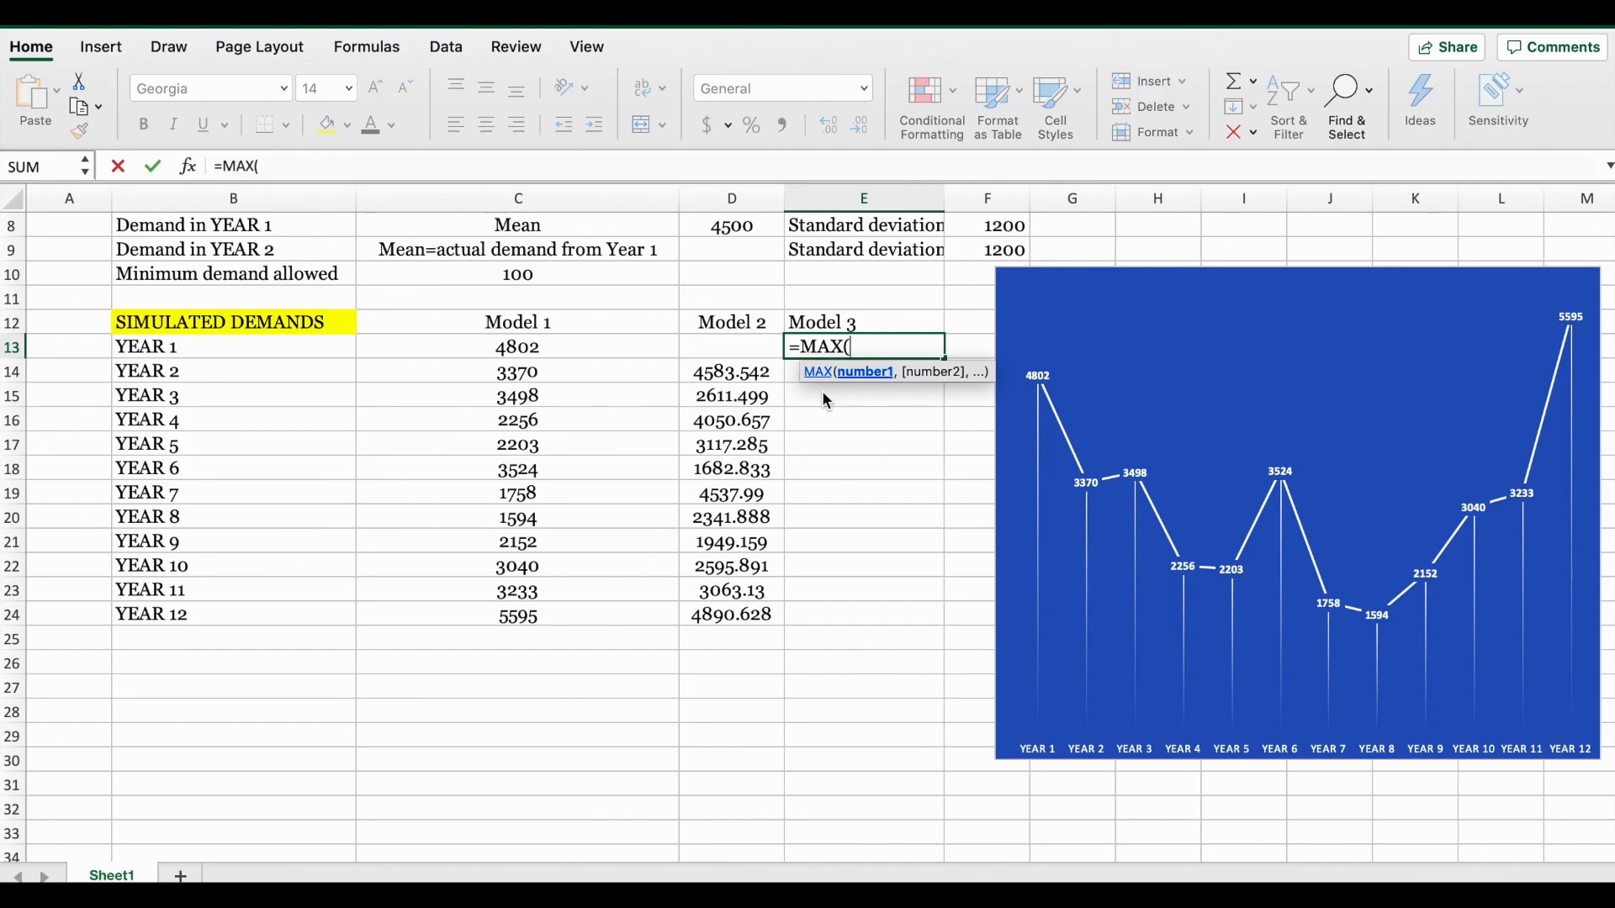
{"action": "type", "text": "norm"}
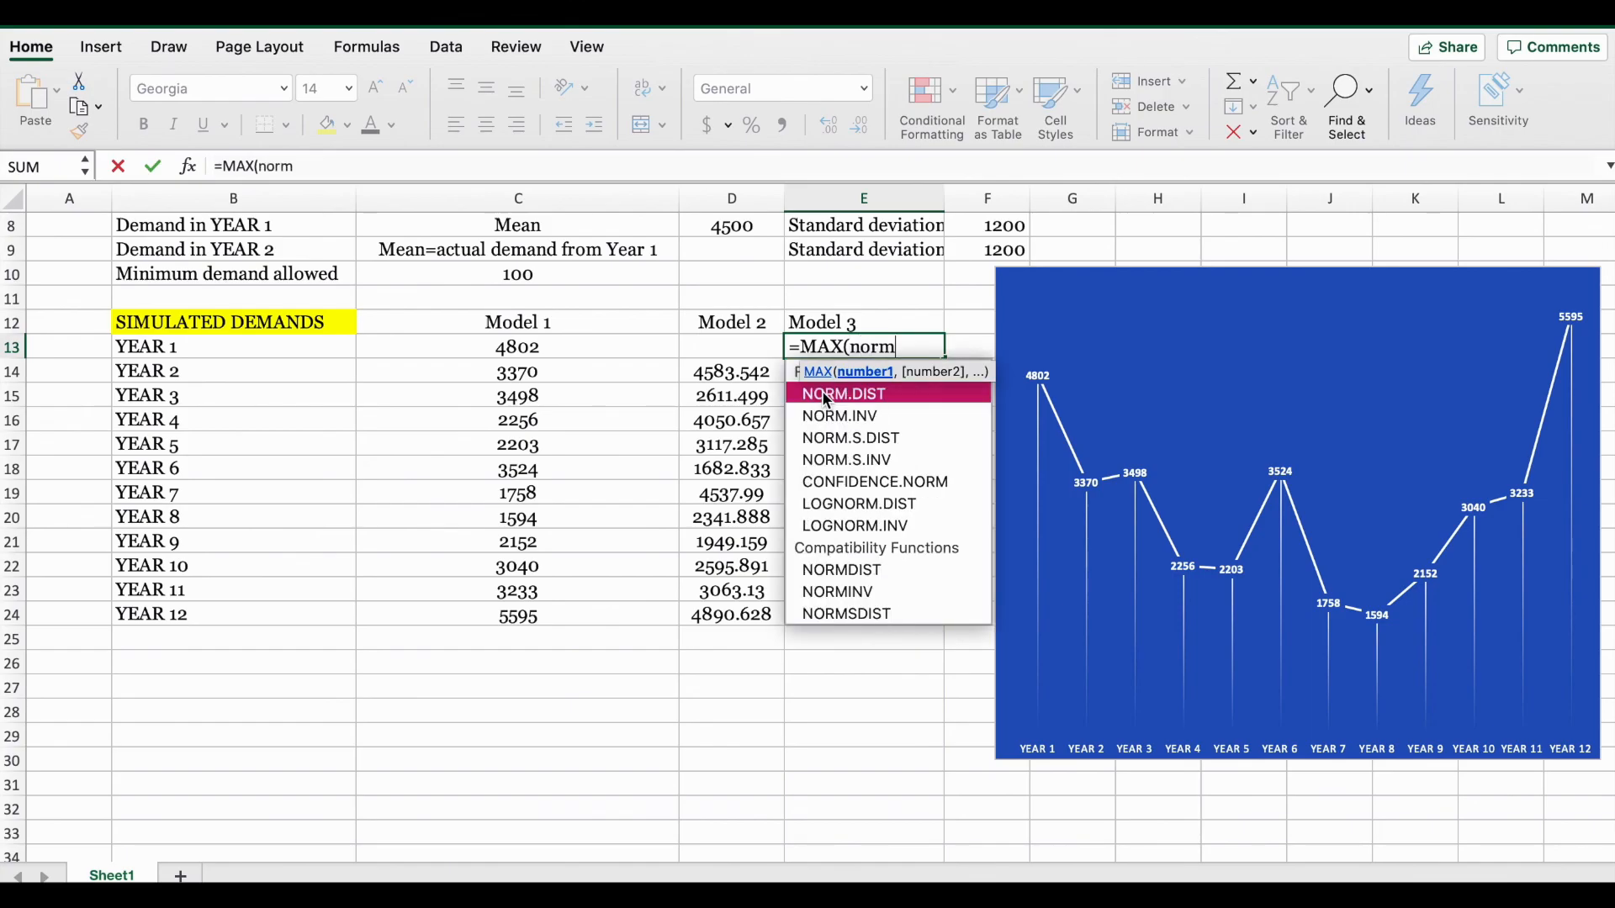
{"action": "double_click", "coordinate": [831, 416]}
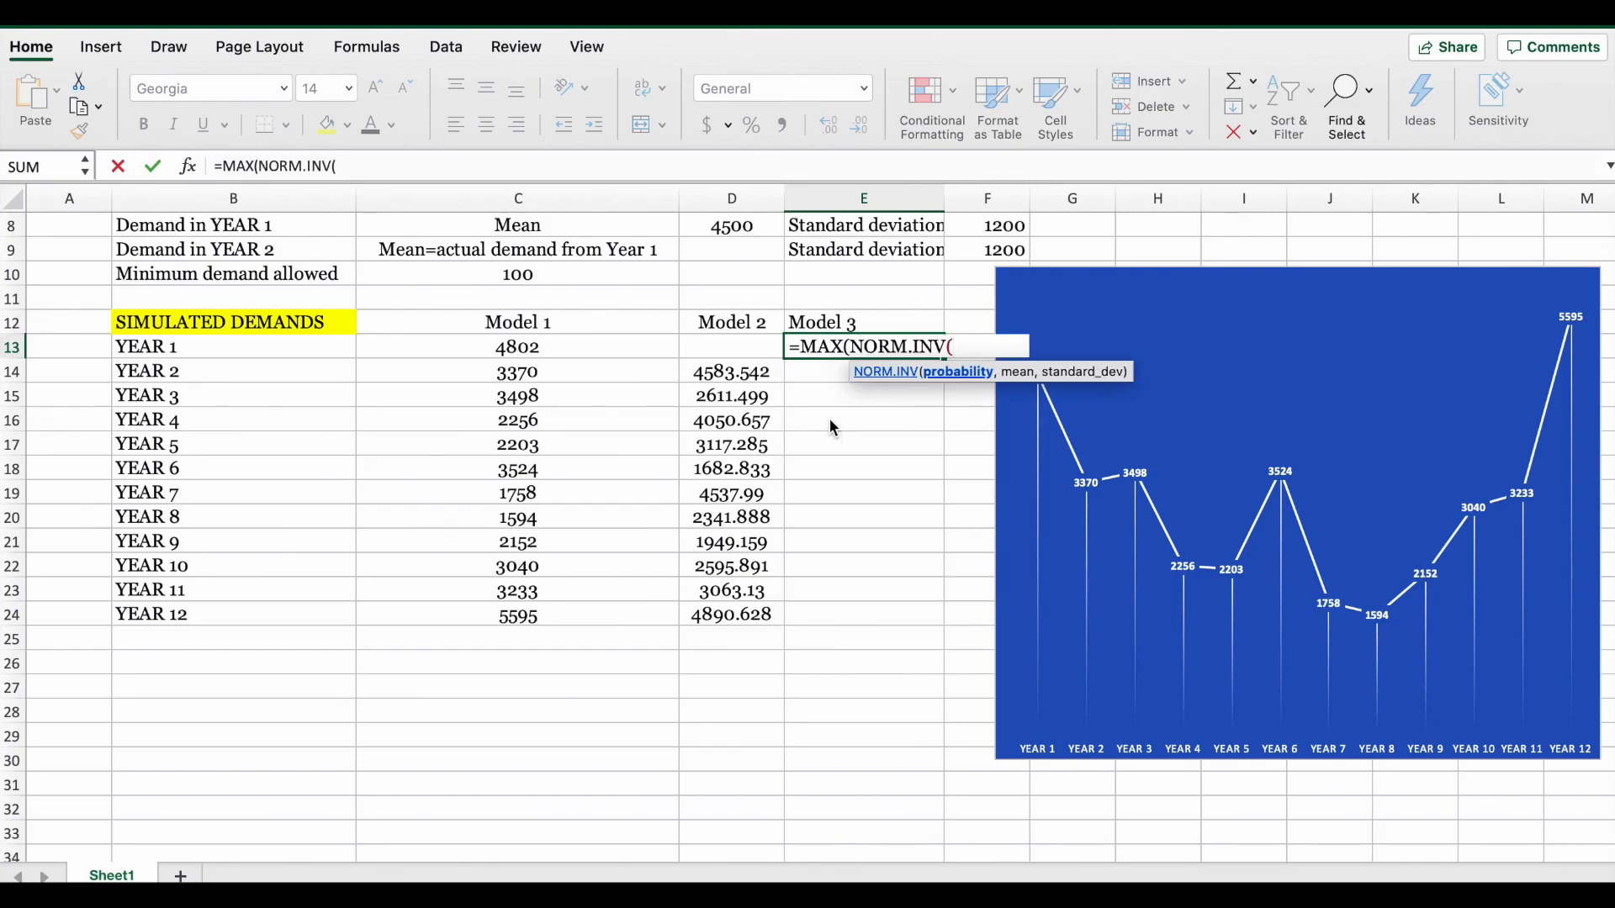
{"action": "type", "text": "rand"}
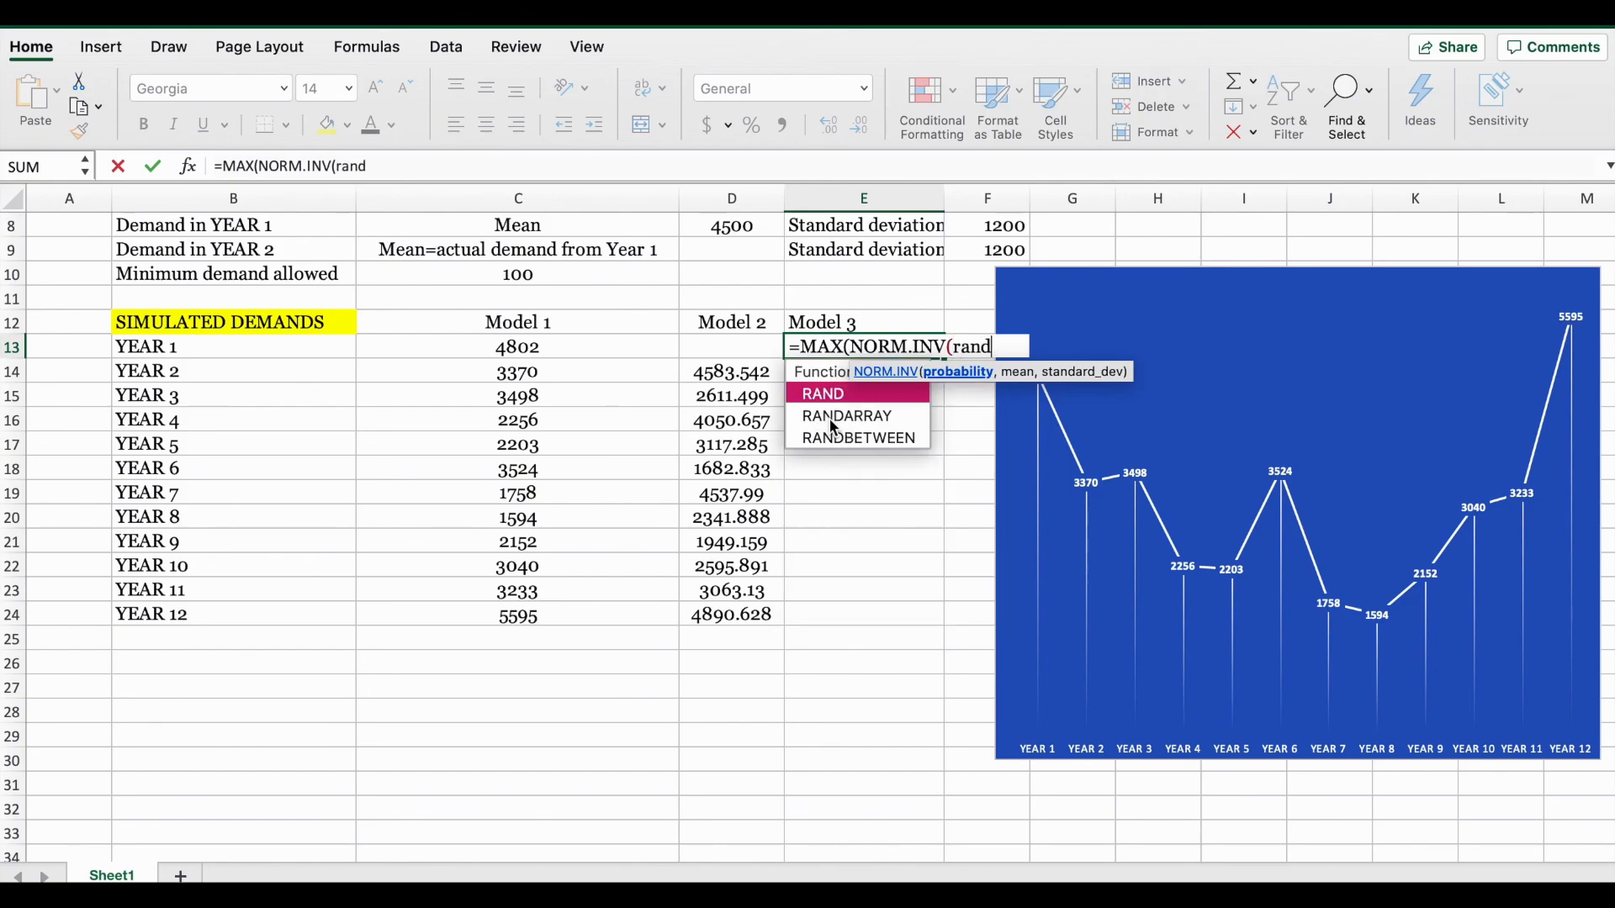
{"action": "double_click", "coordinate": [826, 395]}
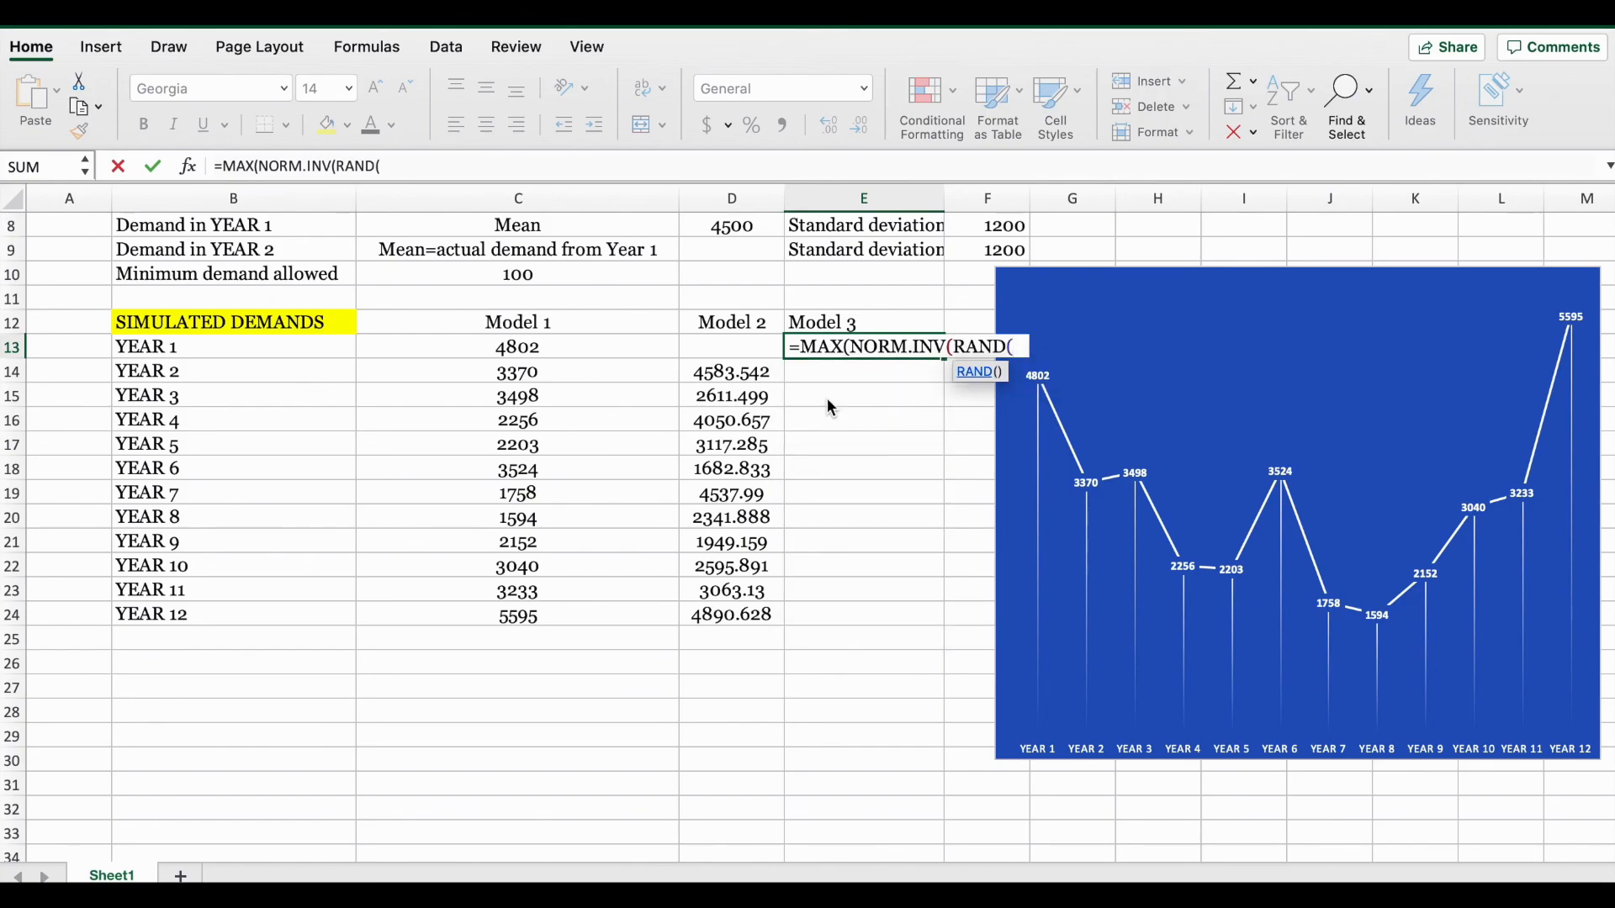
{"action": "type", "text": ")"}
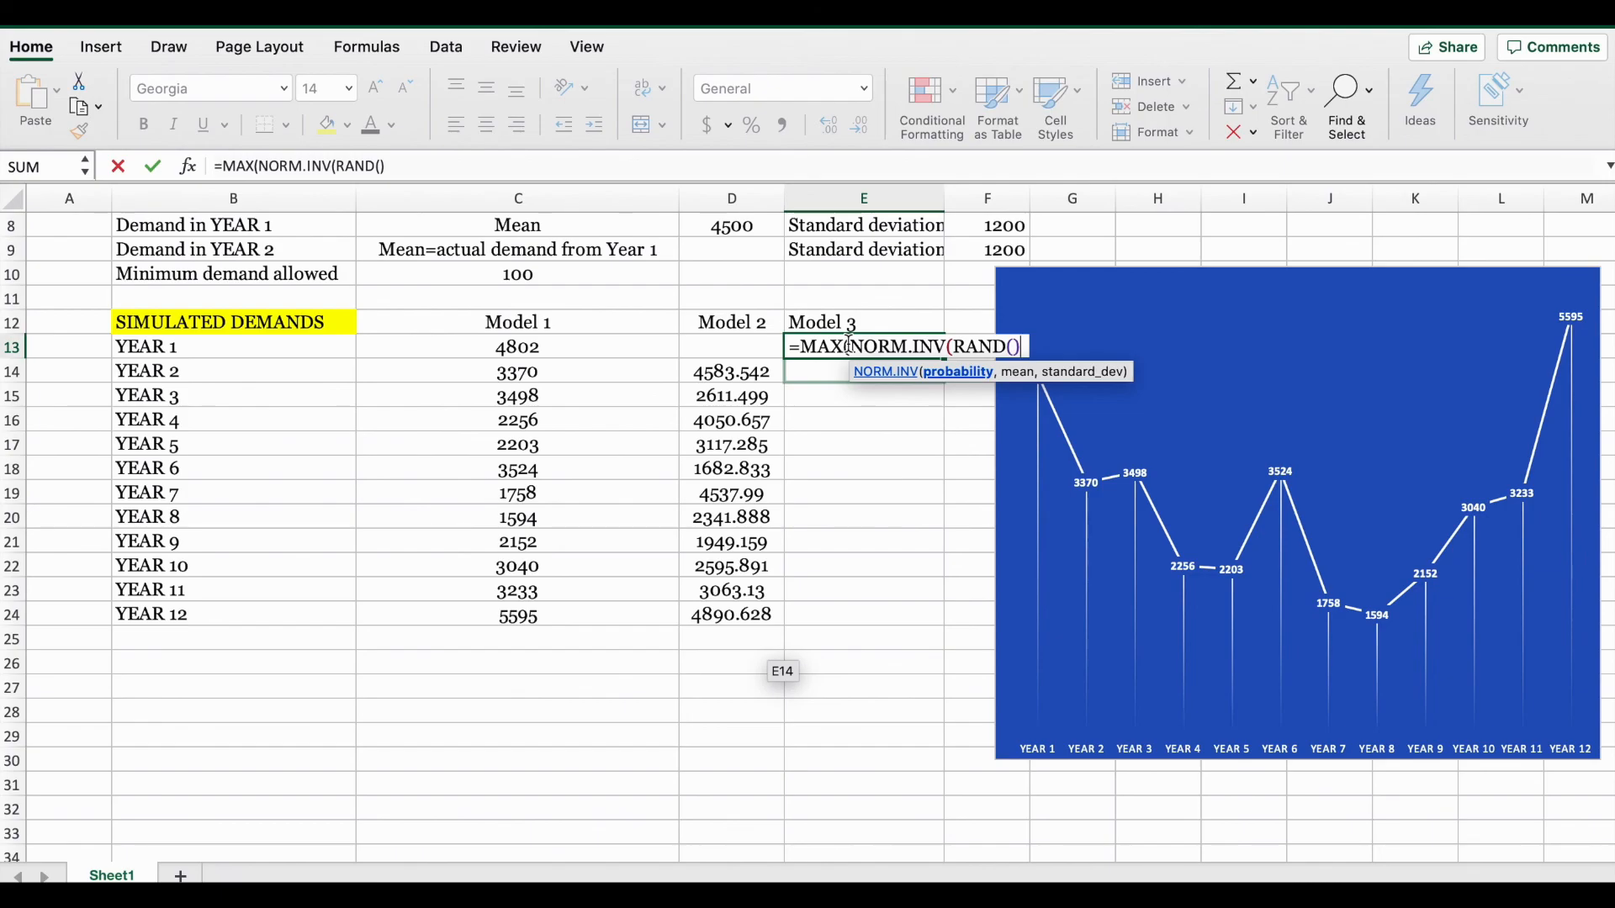
- Complete the E13 formula with mean 4500, standard deviation 1200 and minimum C10 as =MAX(NORM.INV(RAND(),4500,1200),C10)
{"action": "left_click", "coordinate": [503, 166]}
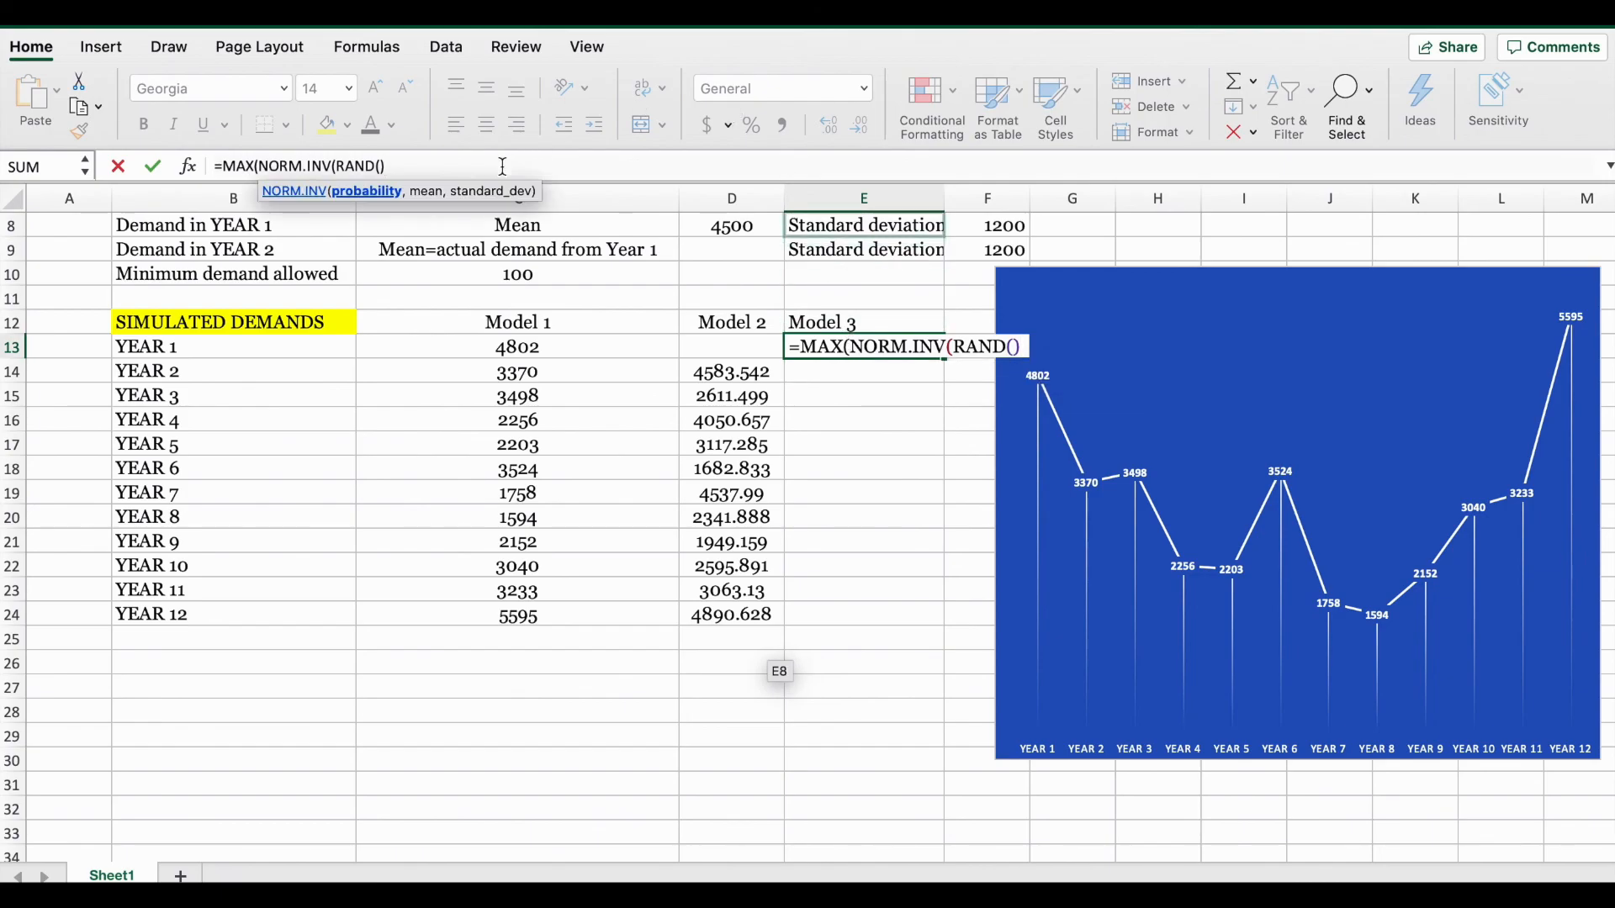
{"action": "type", "text": ","}
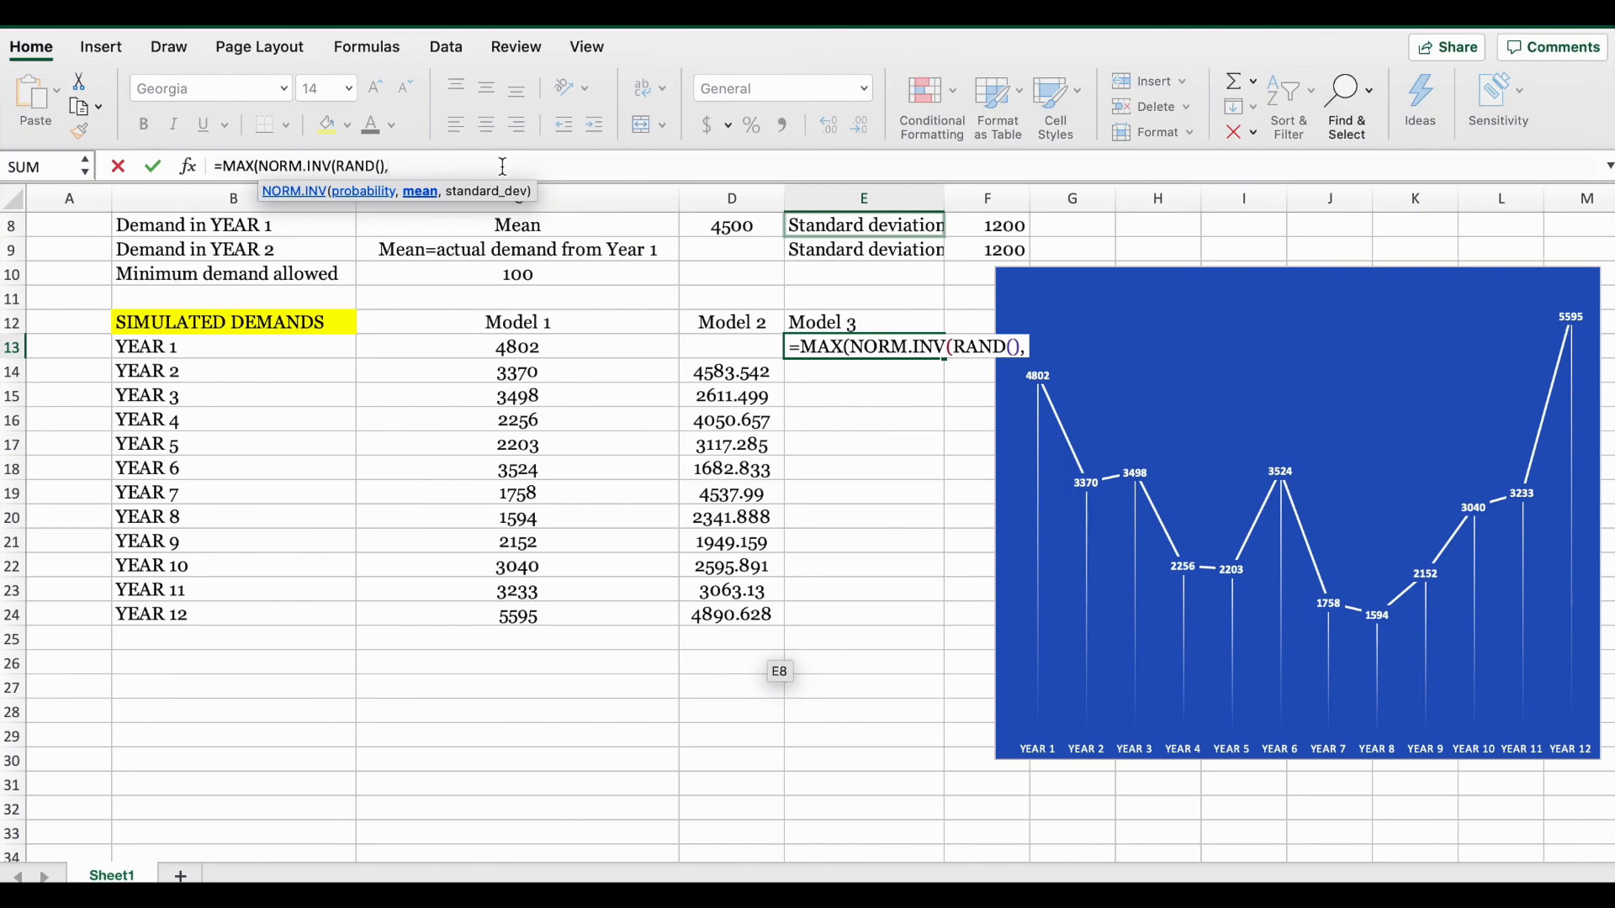
{"action": "type", "text": "4500,"}
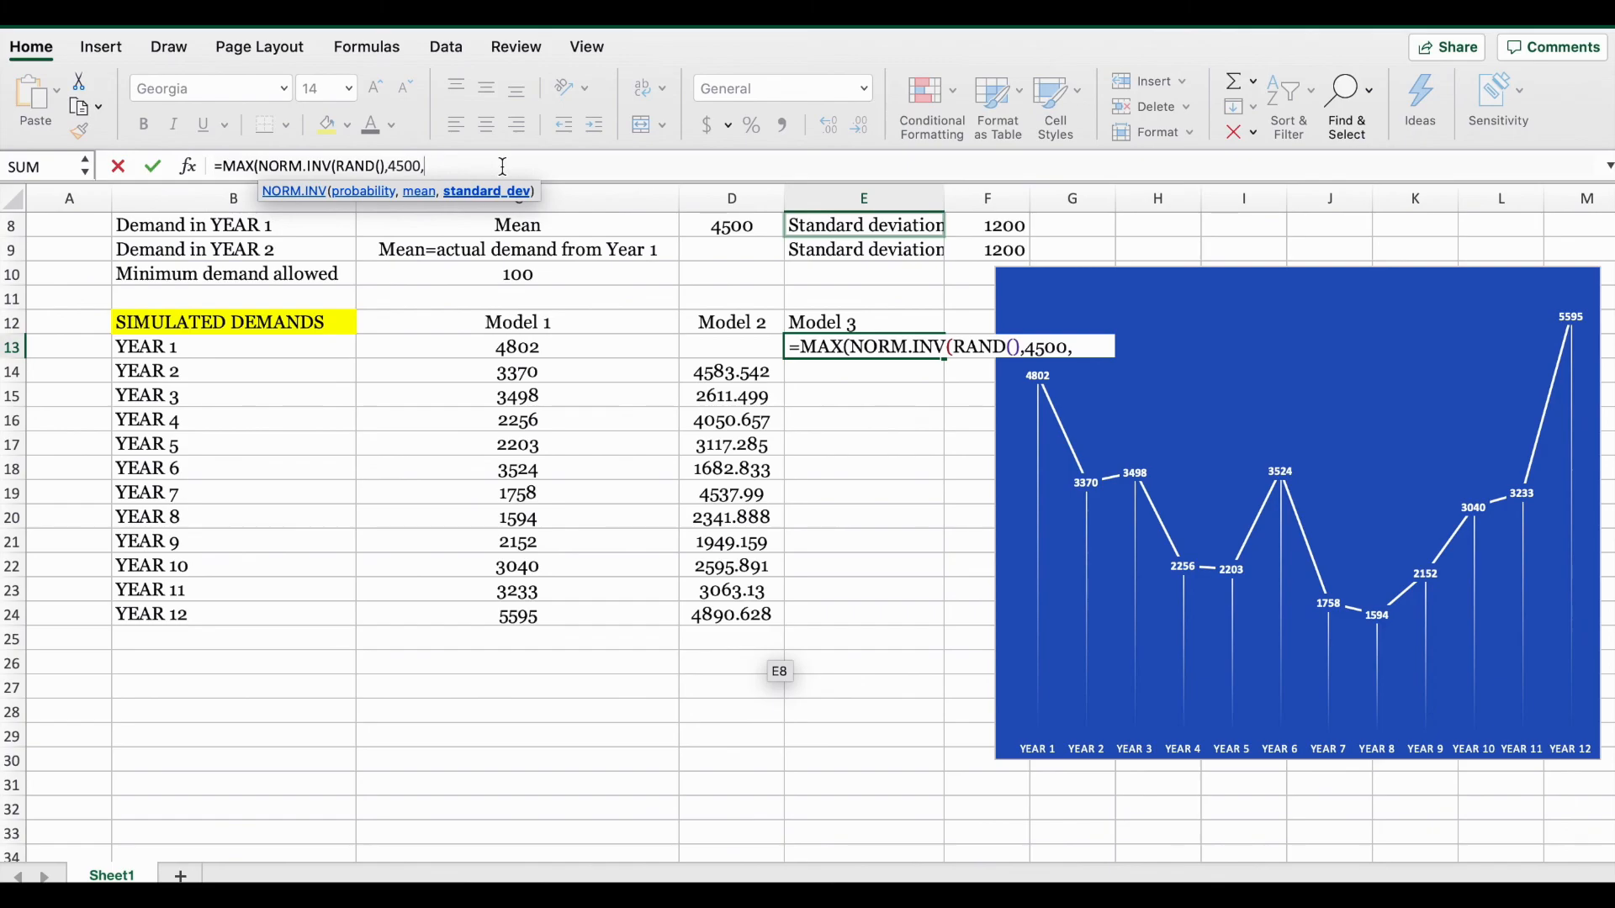
{"action": "type", "text": "1200"}
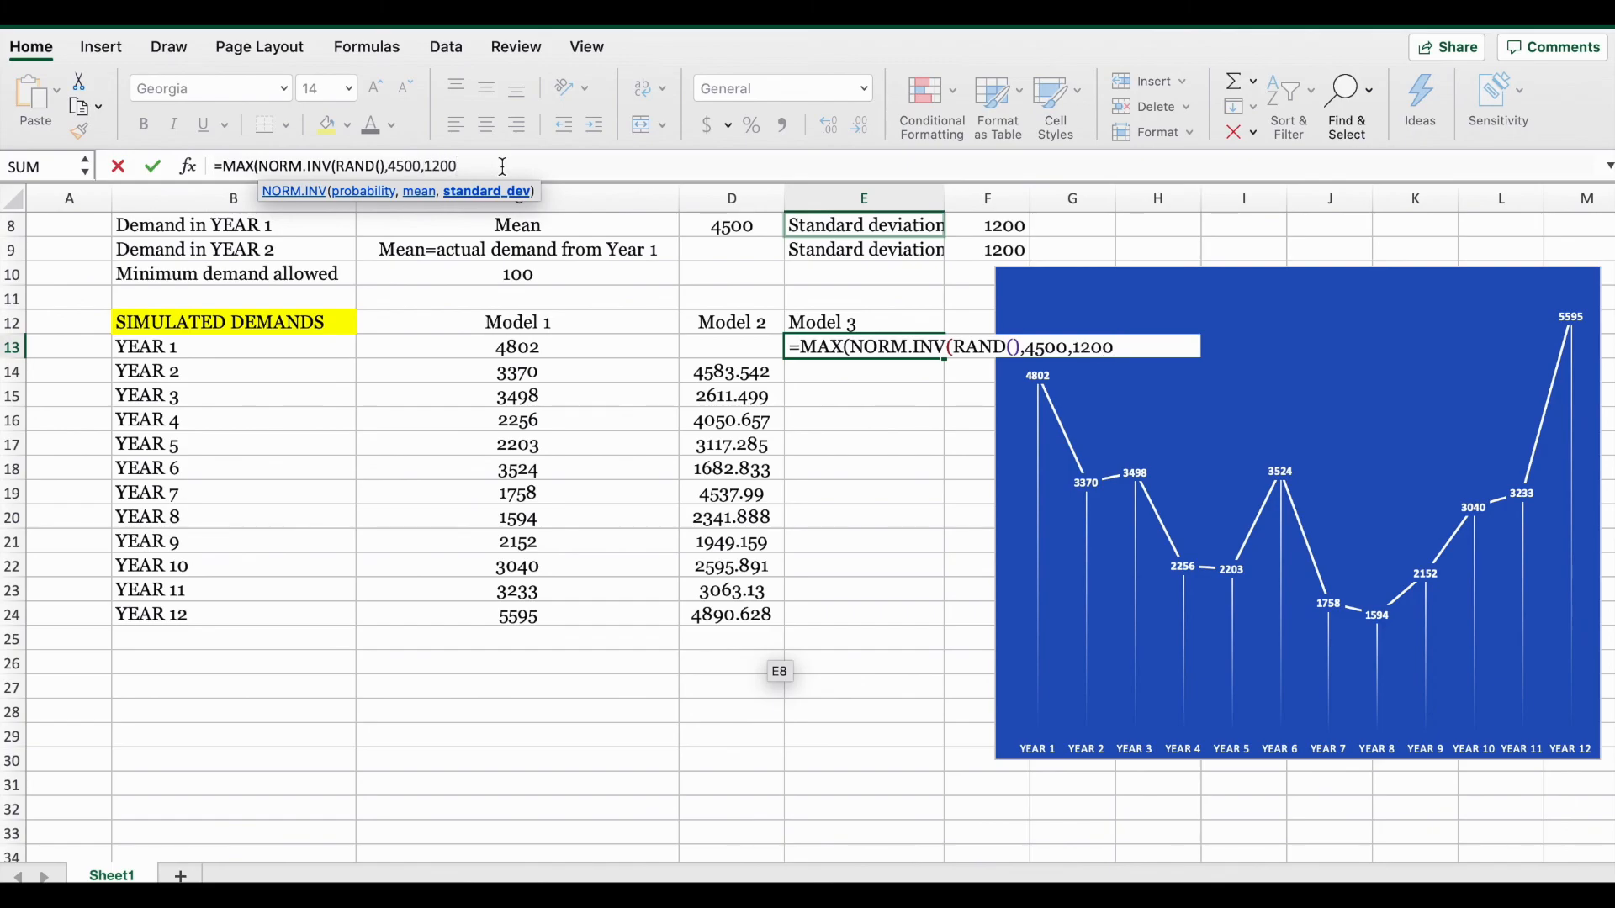
{"action": "type", "text": "),"}
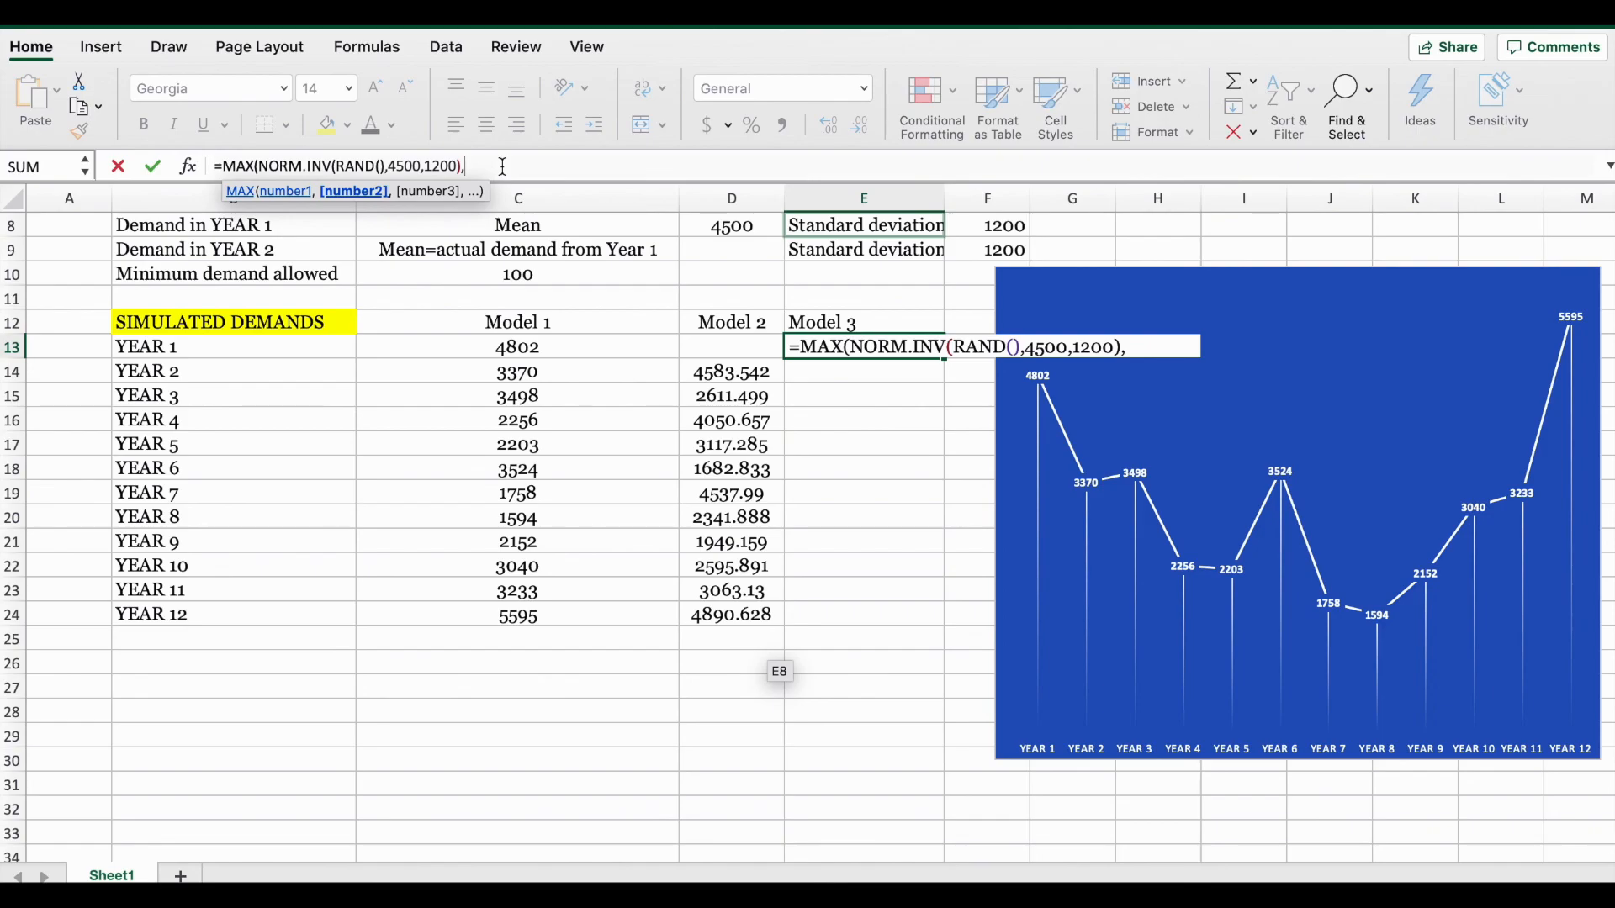
{"action": "left_click", "coordinate": [494, 272]}
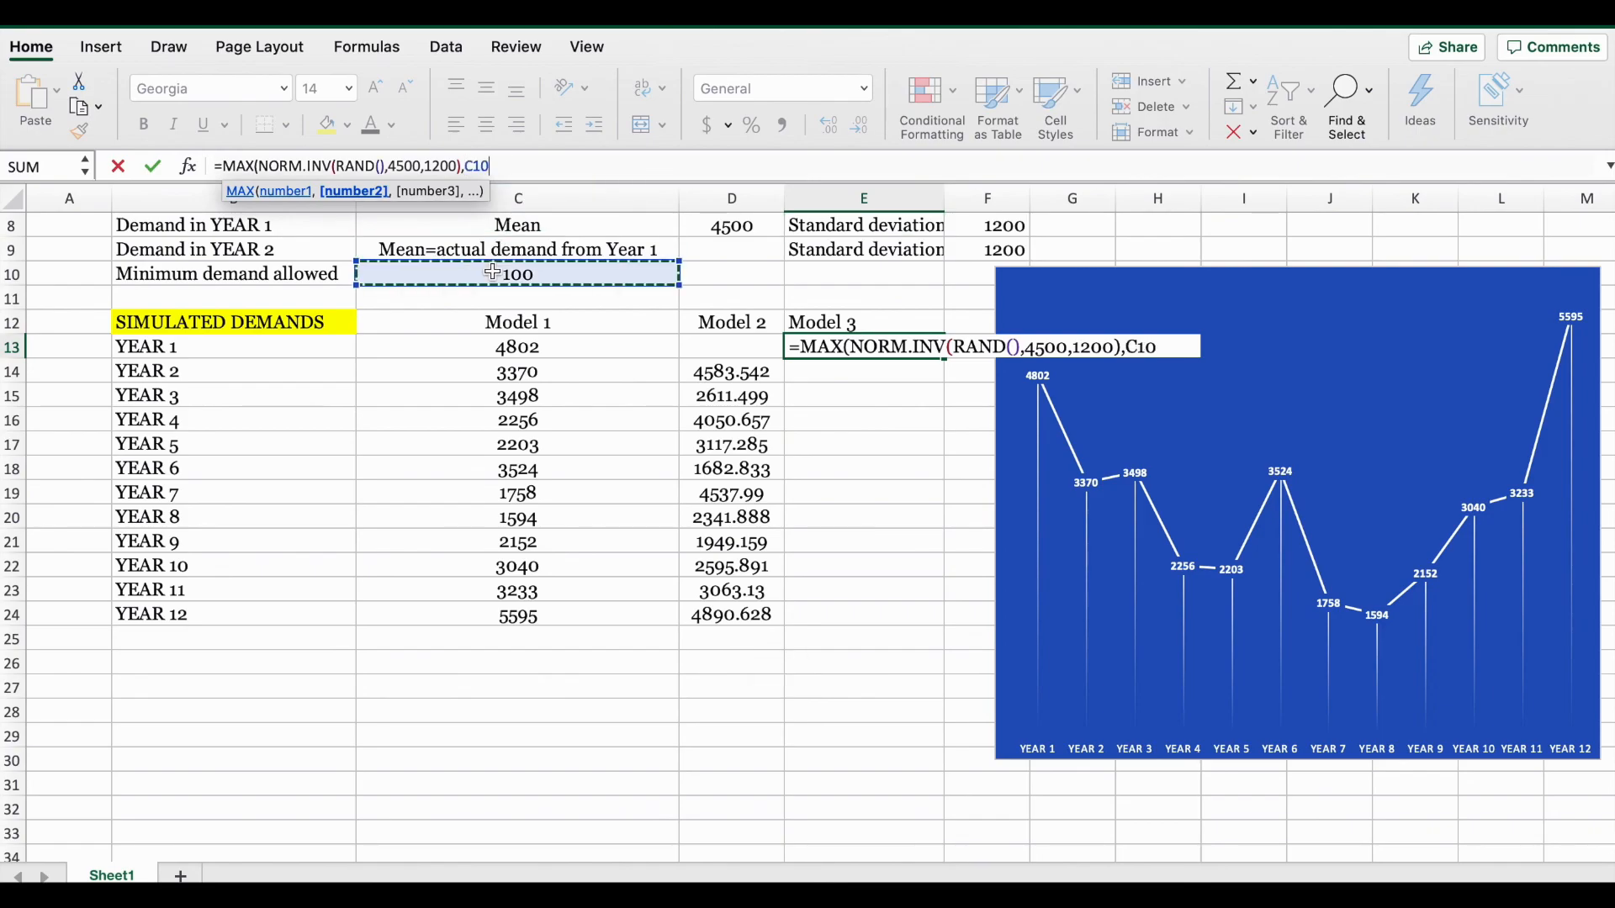
{"action": "type", "text": ")"}
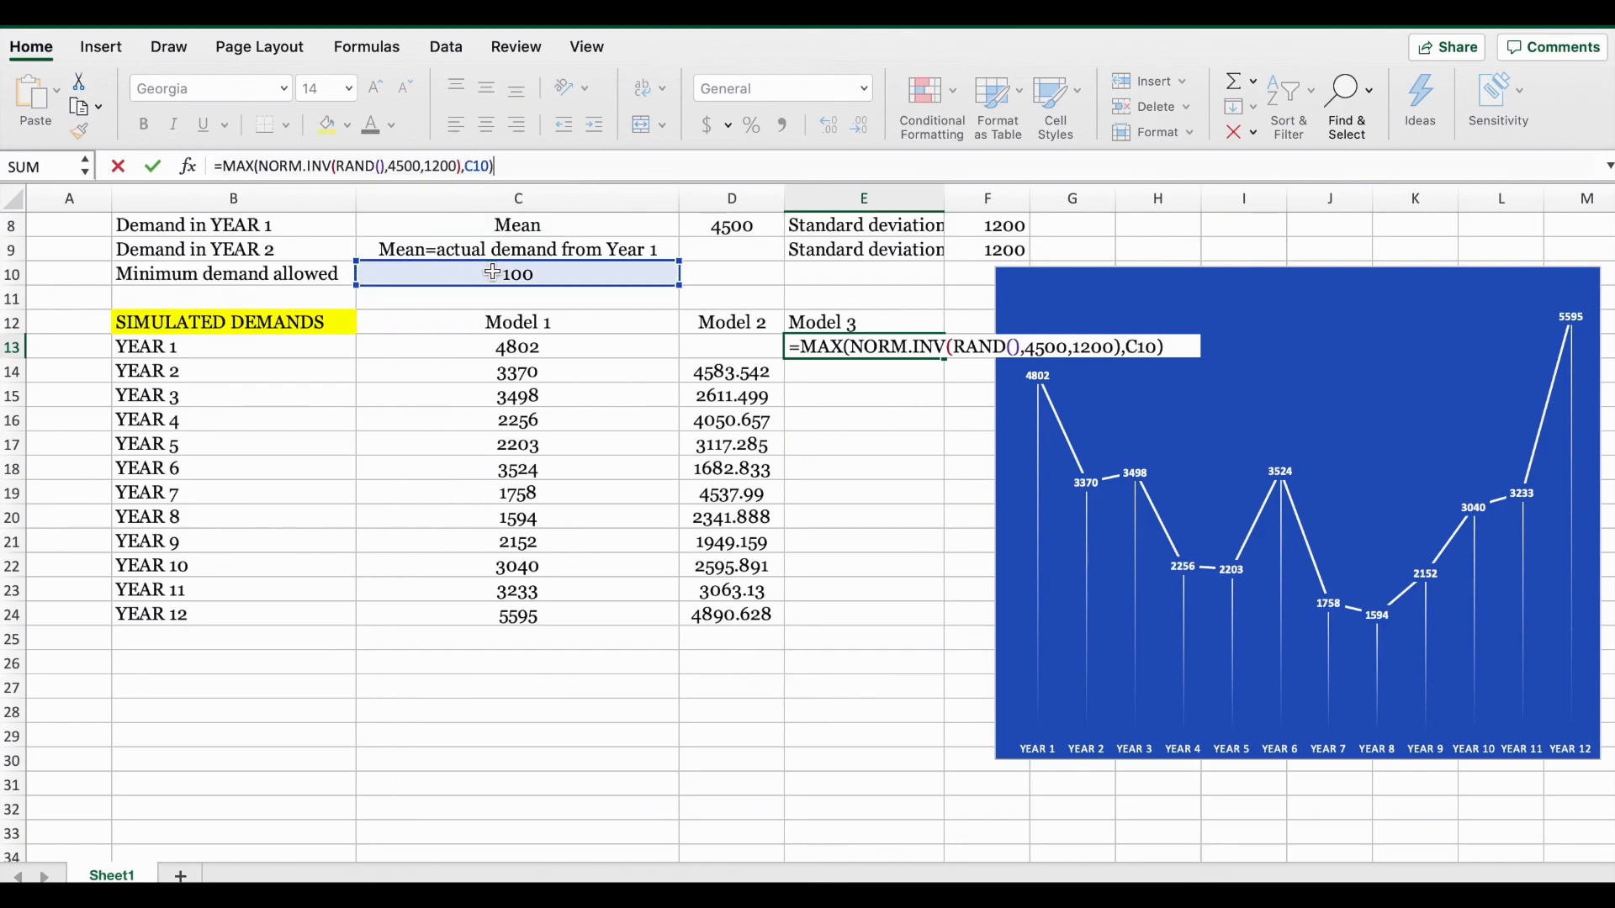
{"action": "key", "text": "Return"}
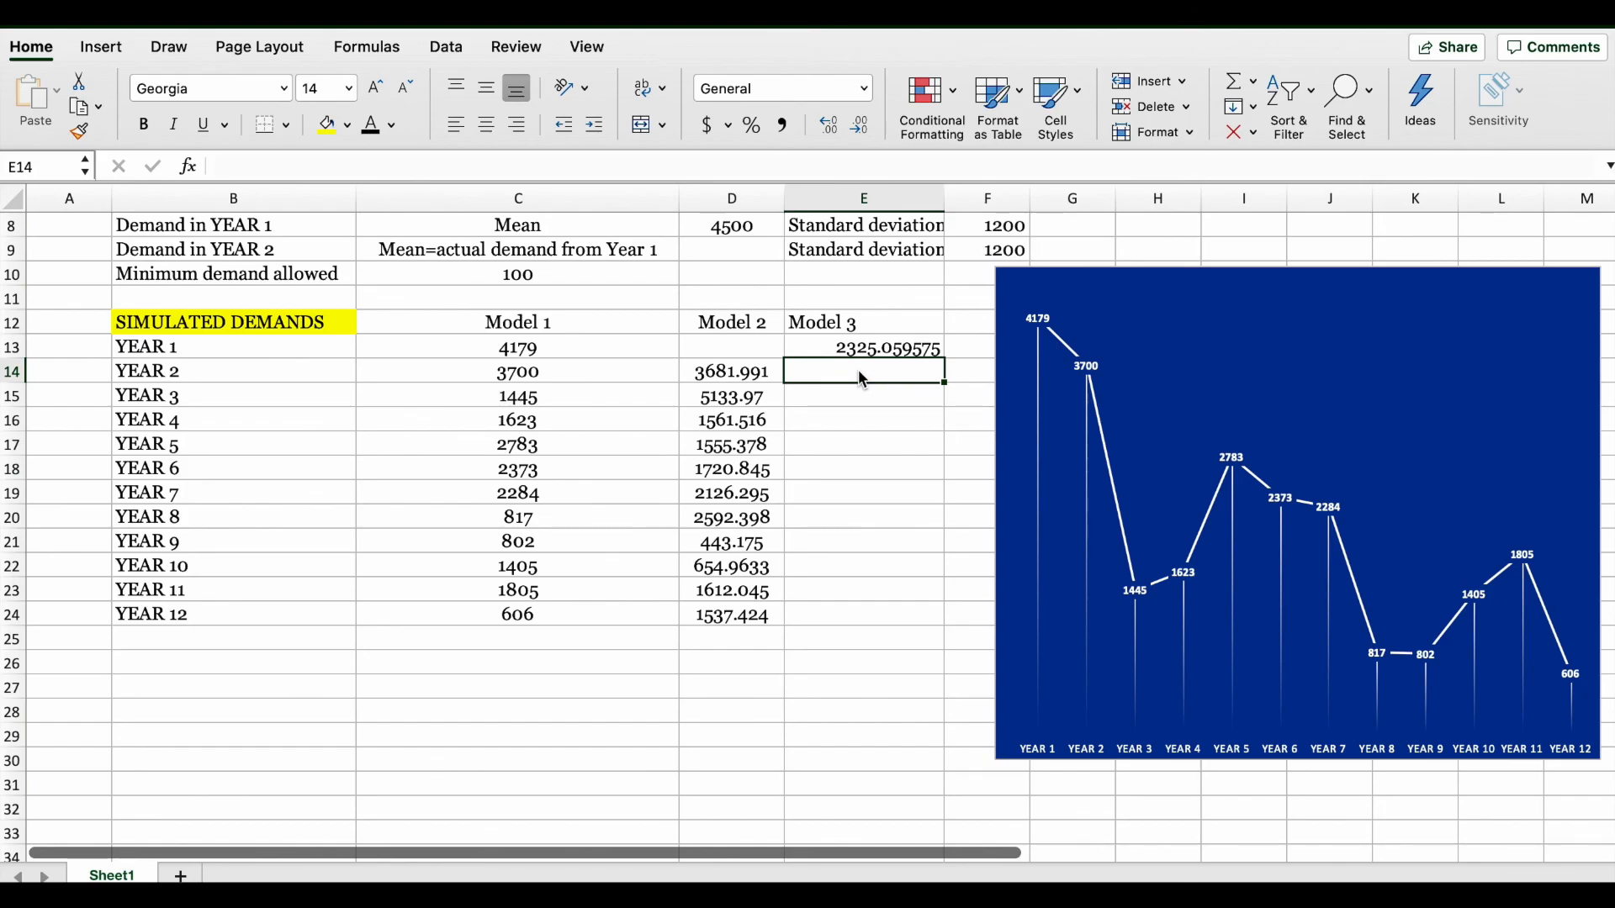
{"action": "left_click", "coordinate": [743, 376]}
{"action": "left_click", "coordinate": [829, 375]}
{"action": "left_click", "coordinate": [570, 279]}
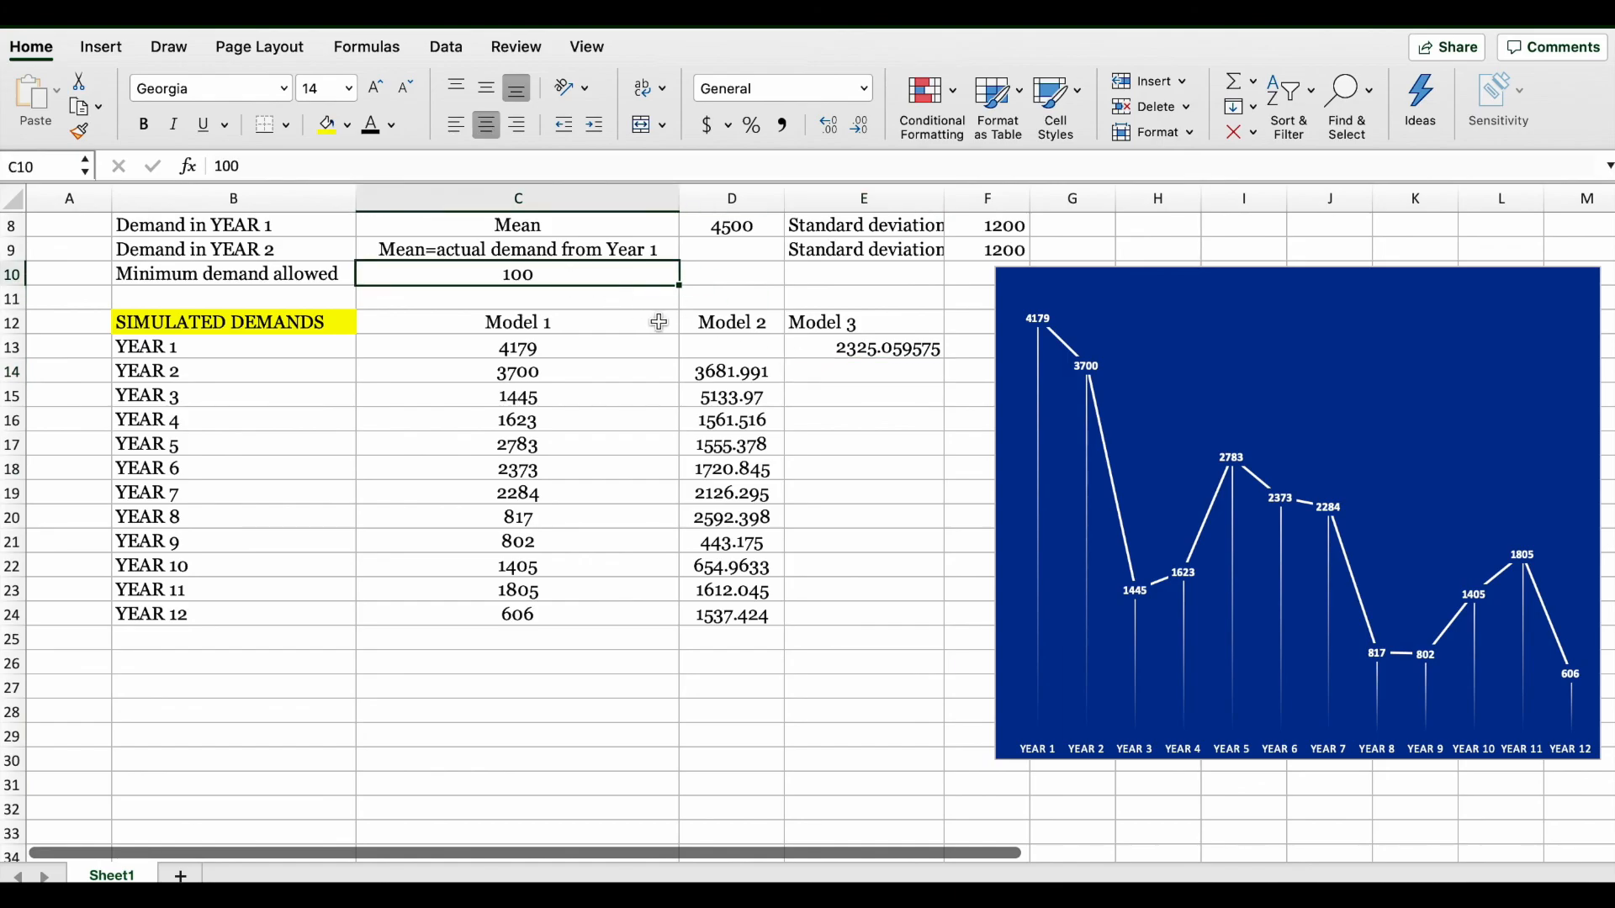
- Start the YEAR 2 formula for Model 3 in E14 with MAX around NORM.INV, using RAND() as the probability
{"action": "left_click", "coordinate": [837, 375]}
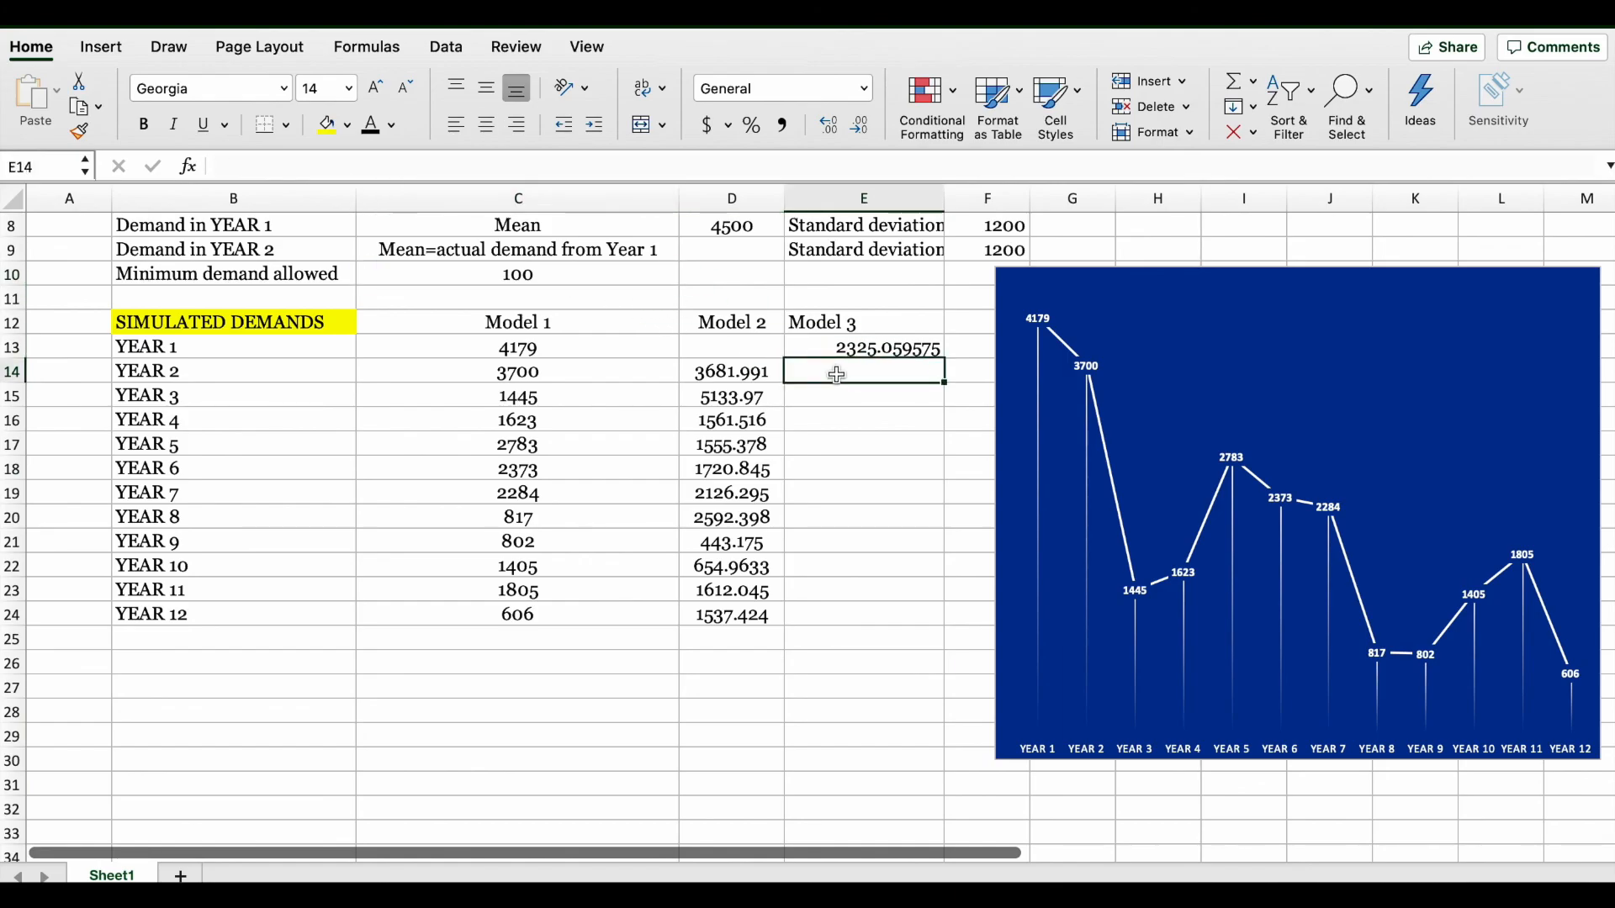
{"action": "type", "text": "="}
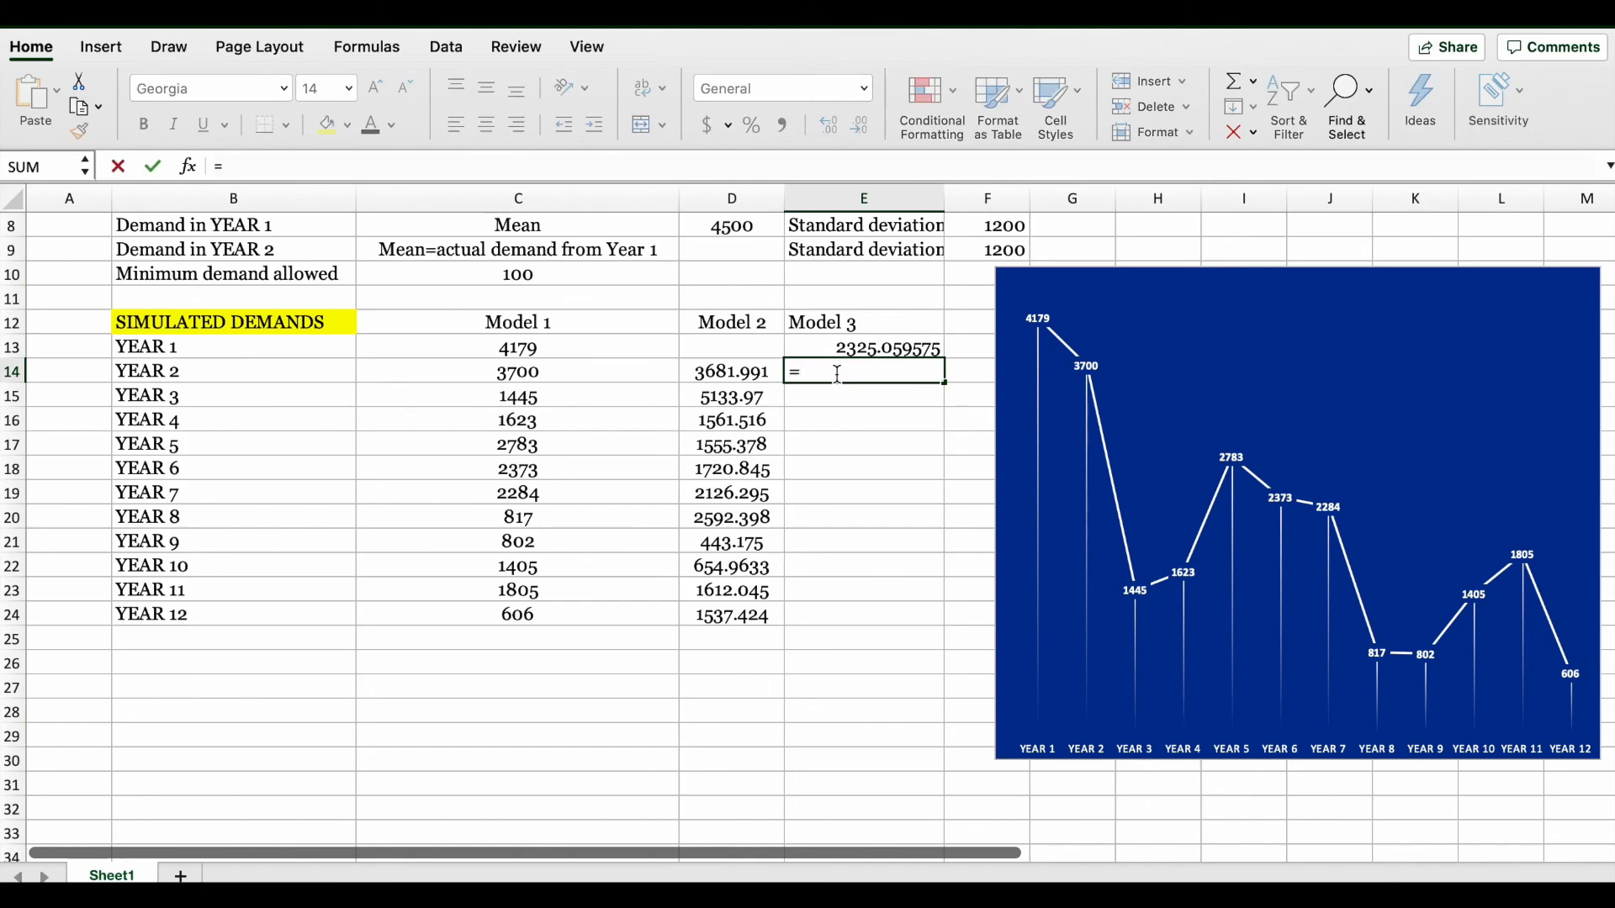
{"action": "type", "text": "max("}
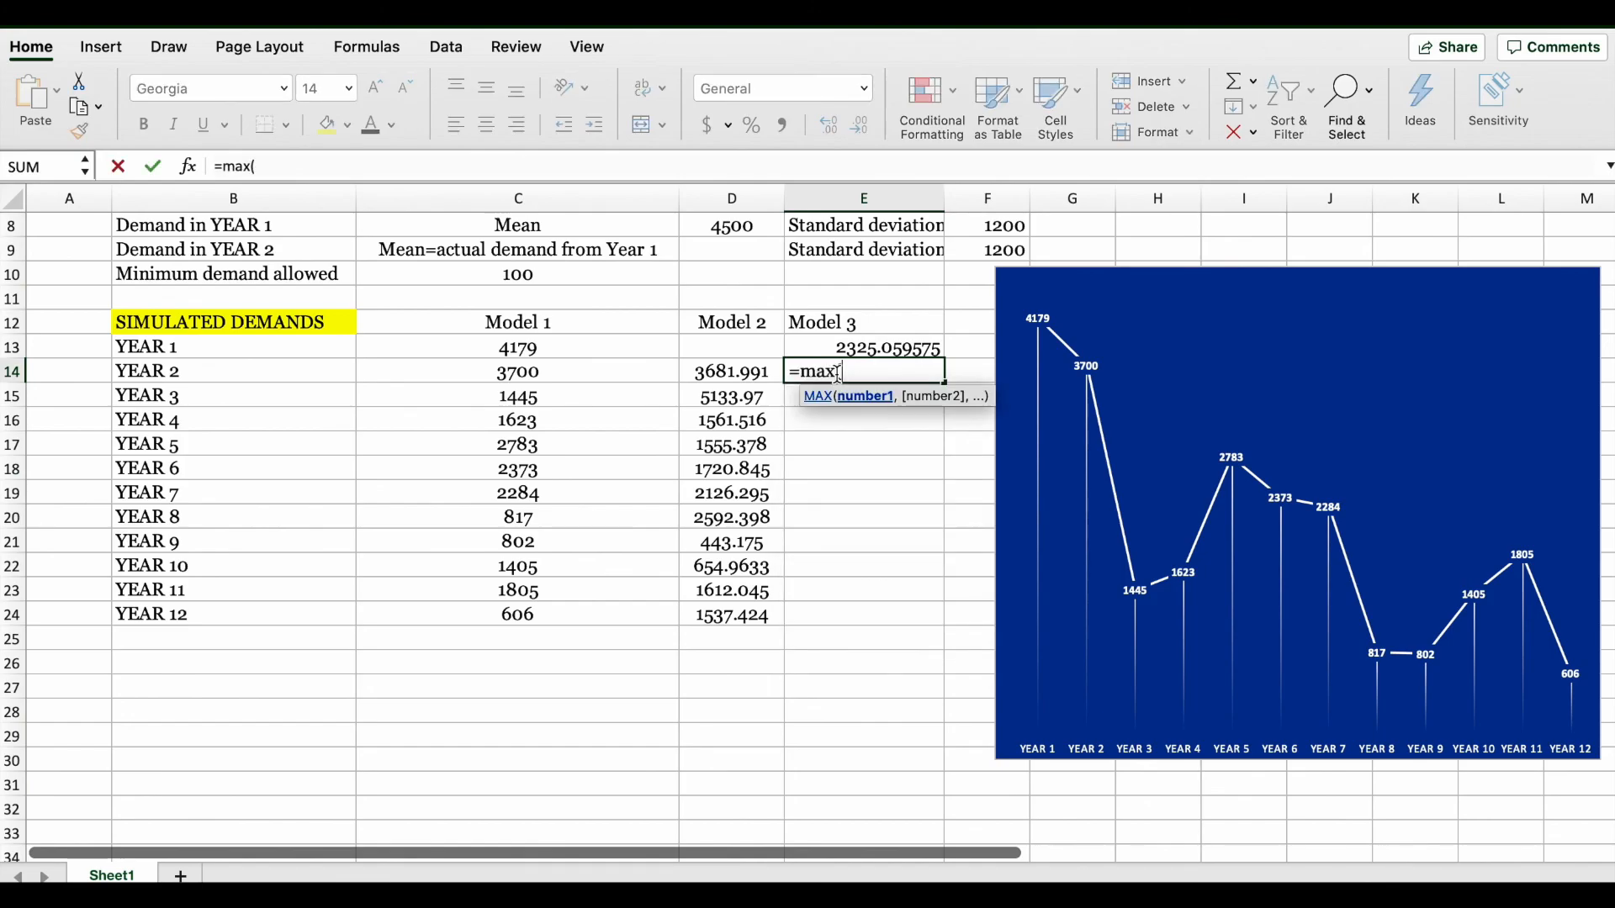
{"action": "type", "text": "norm"}
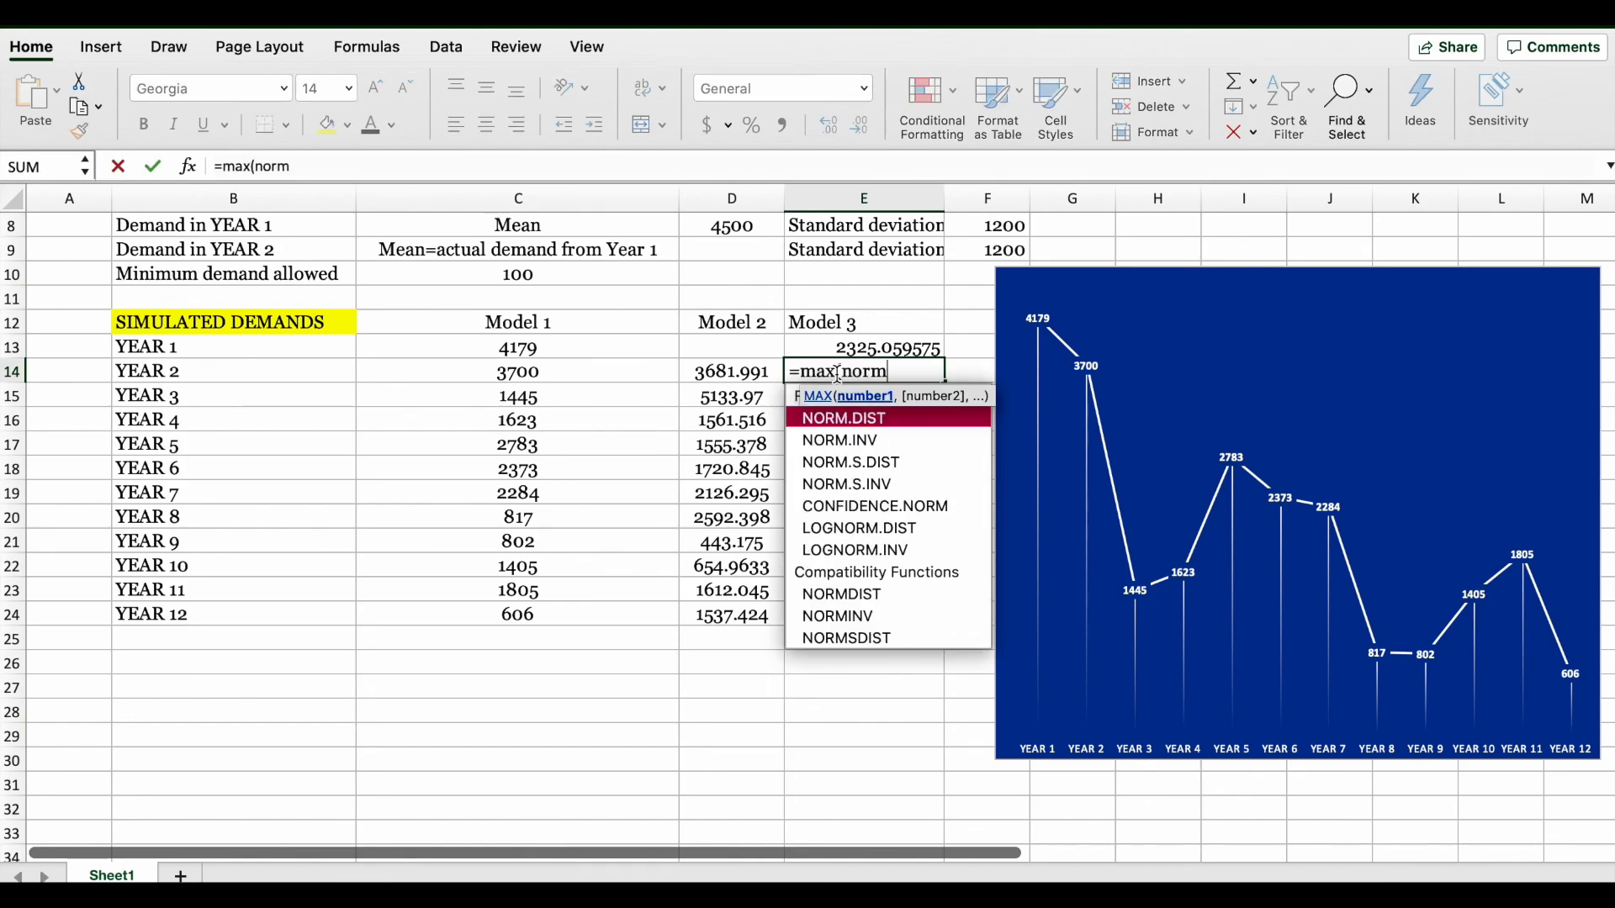
{"action": "double_click", "coordinate": [842, 441]}
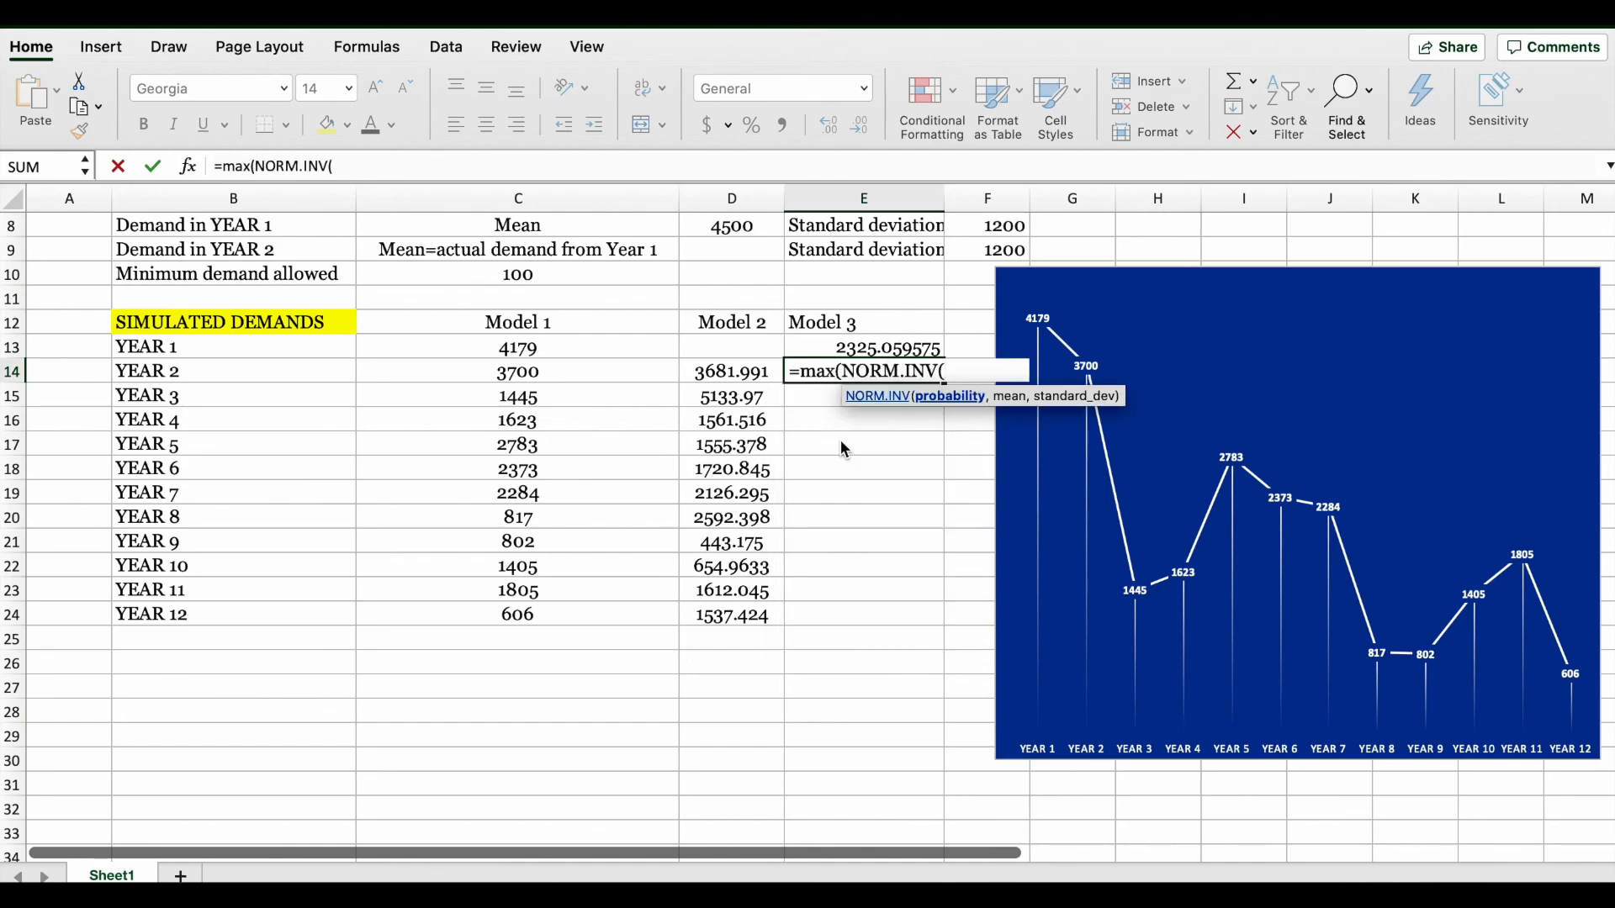
{"action": "type", "text": "rand"}
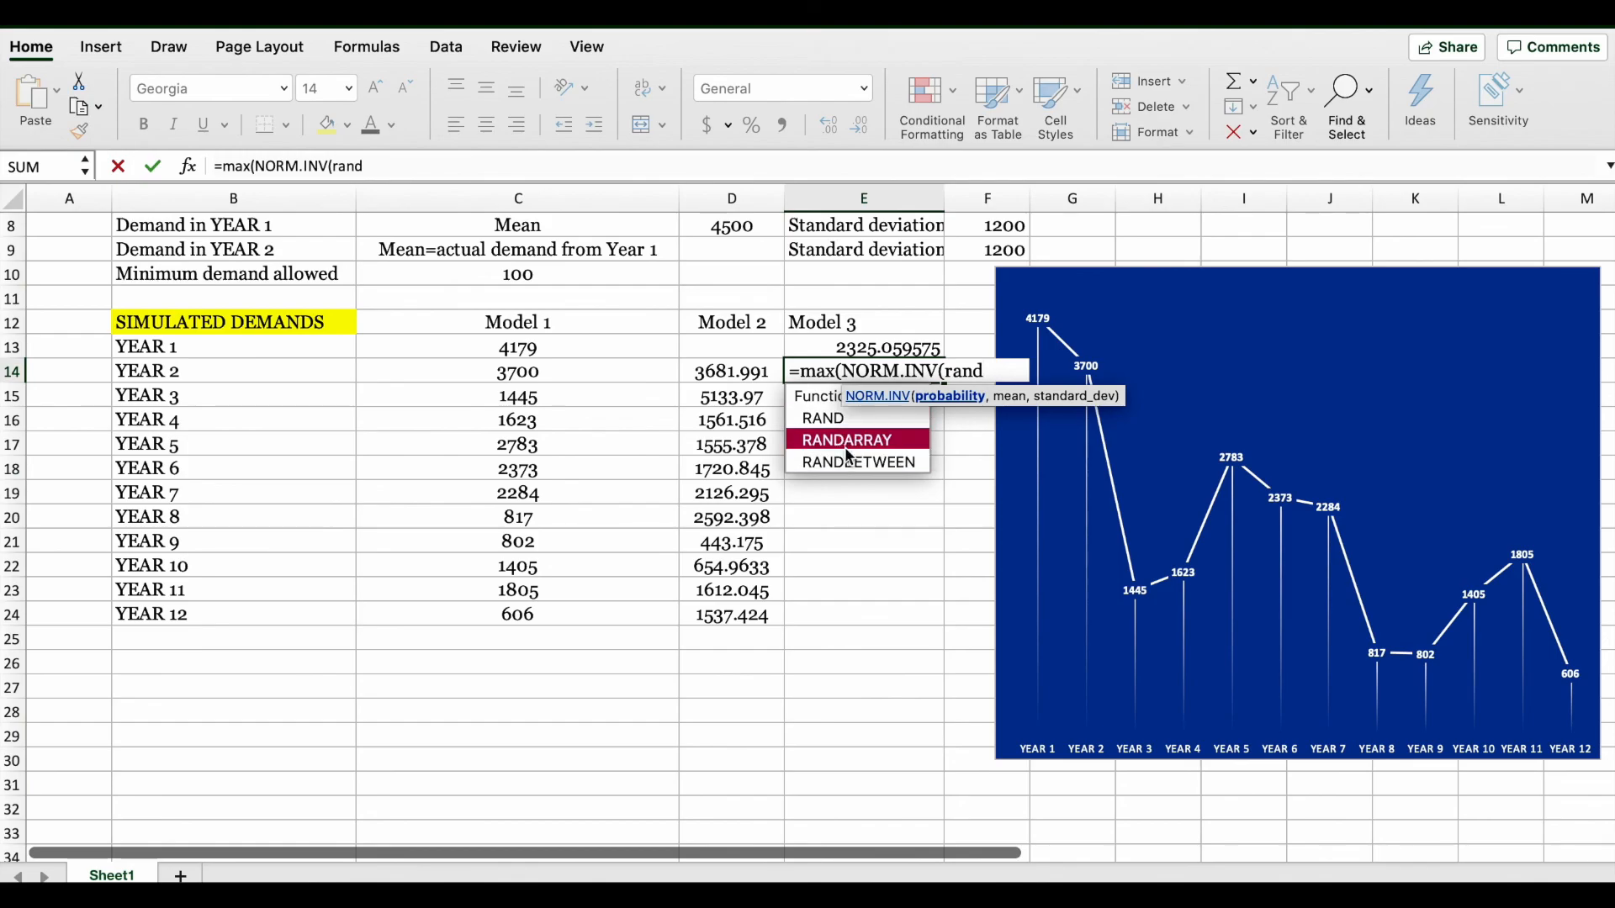
{"action": "double_click", "coordinate": [829, 424]}
{"action": "type", "text": "),"}
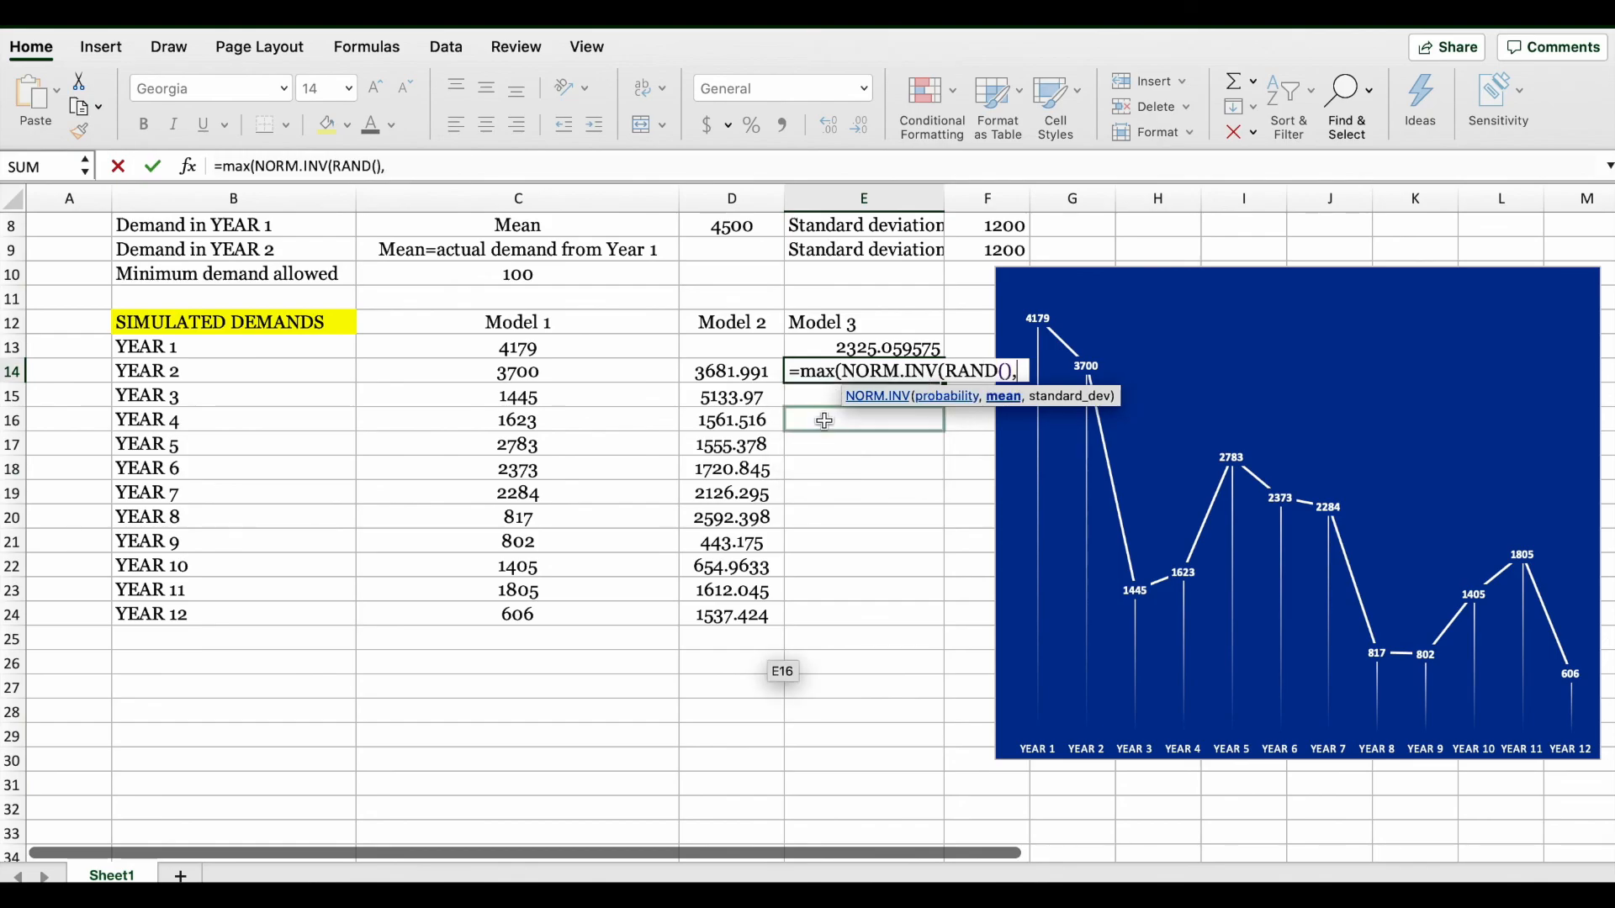
- Add E13 as the mean and F8*E13/D8 as the standard deviation in the E14 formula
{"action": "left_click", "coordinate": [817, 351]}
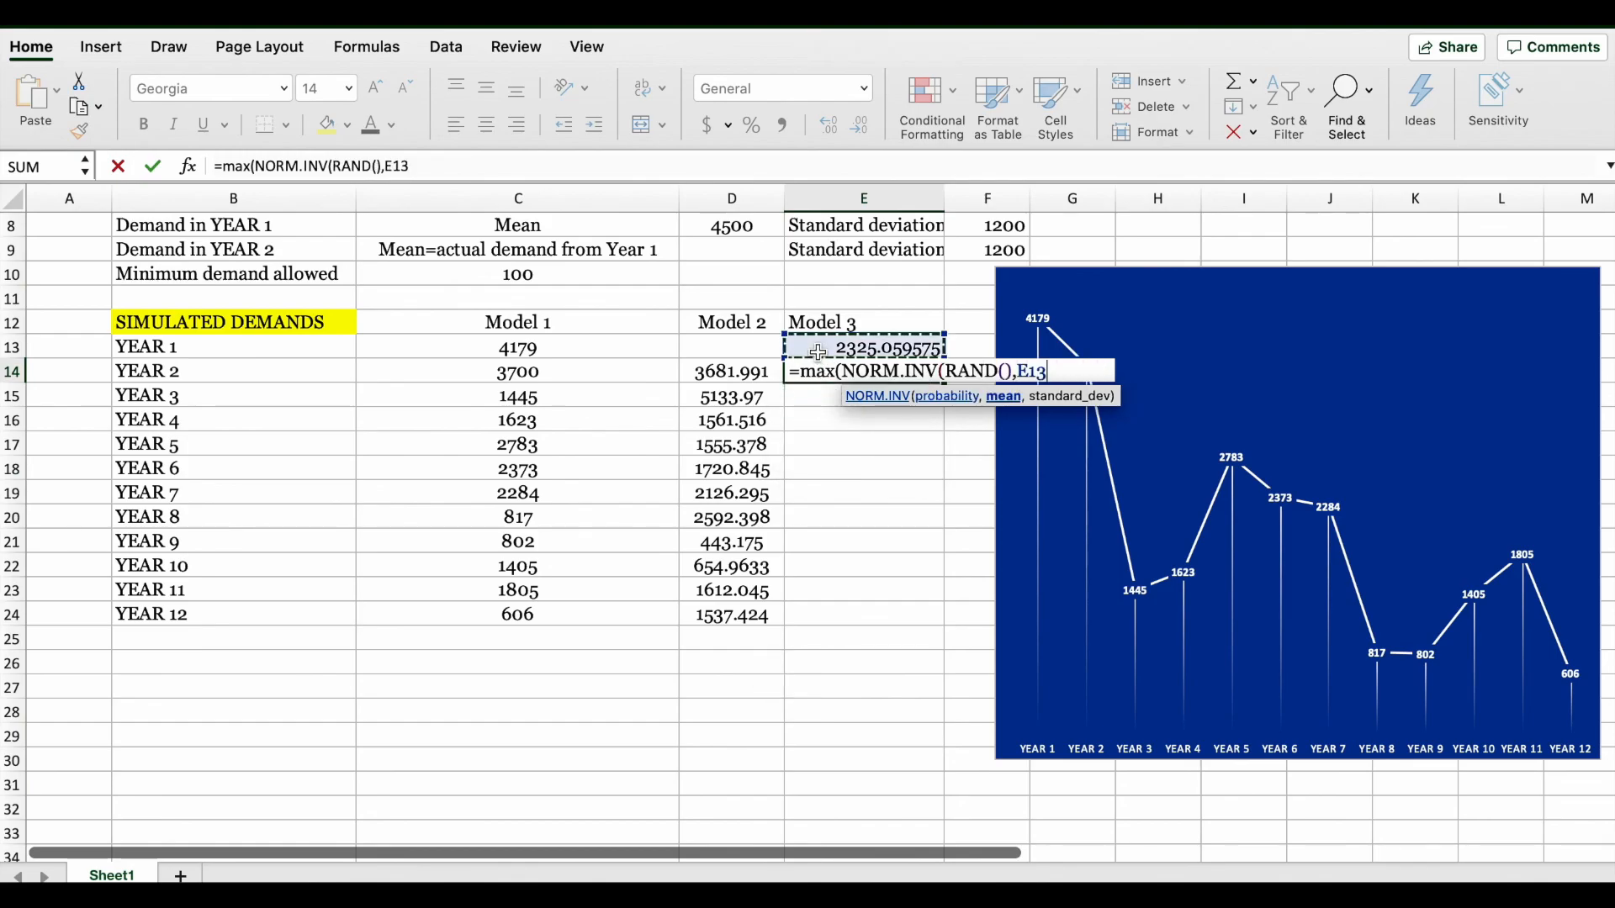
{"action": "type", "text": ","}
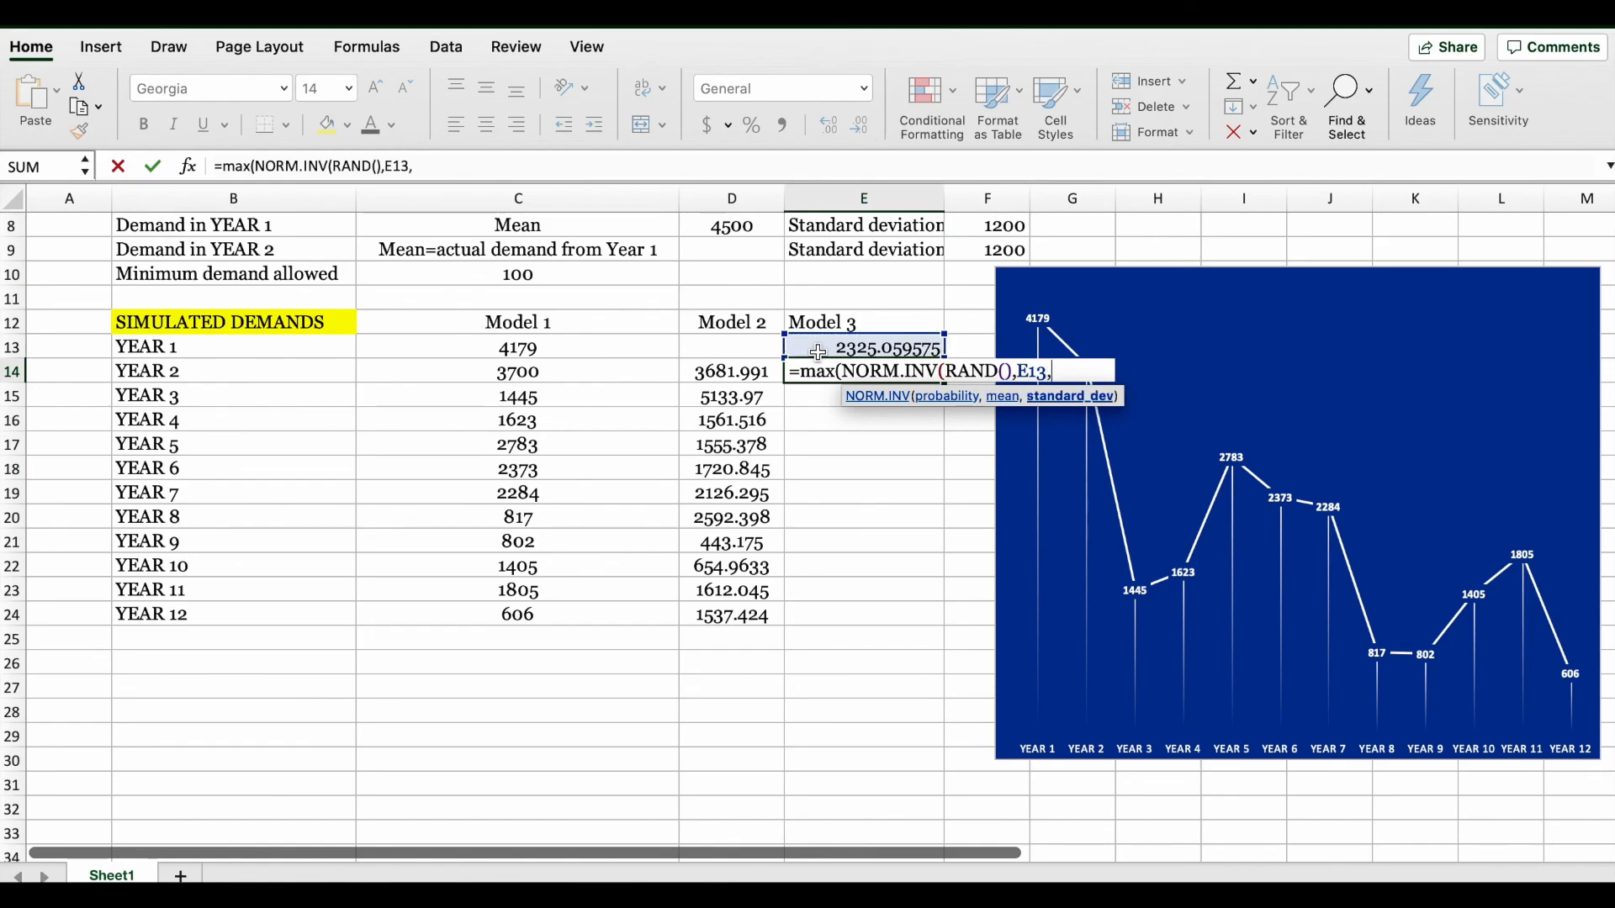
{"action": "left_click", "coordinate": [999, 225]}
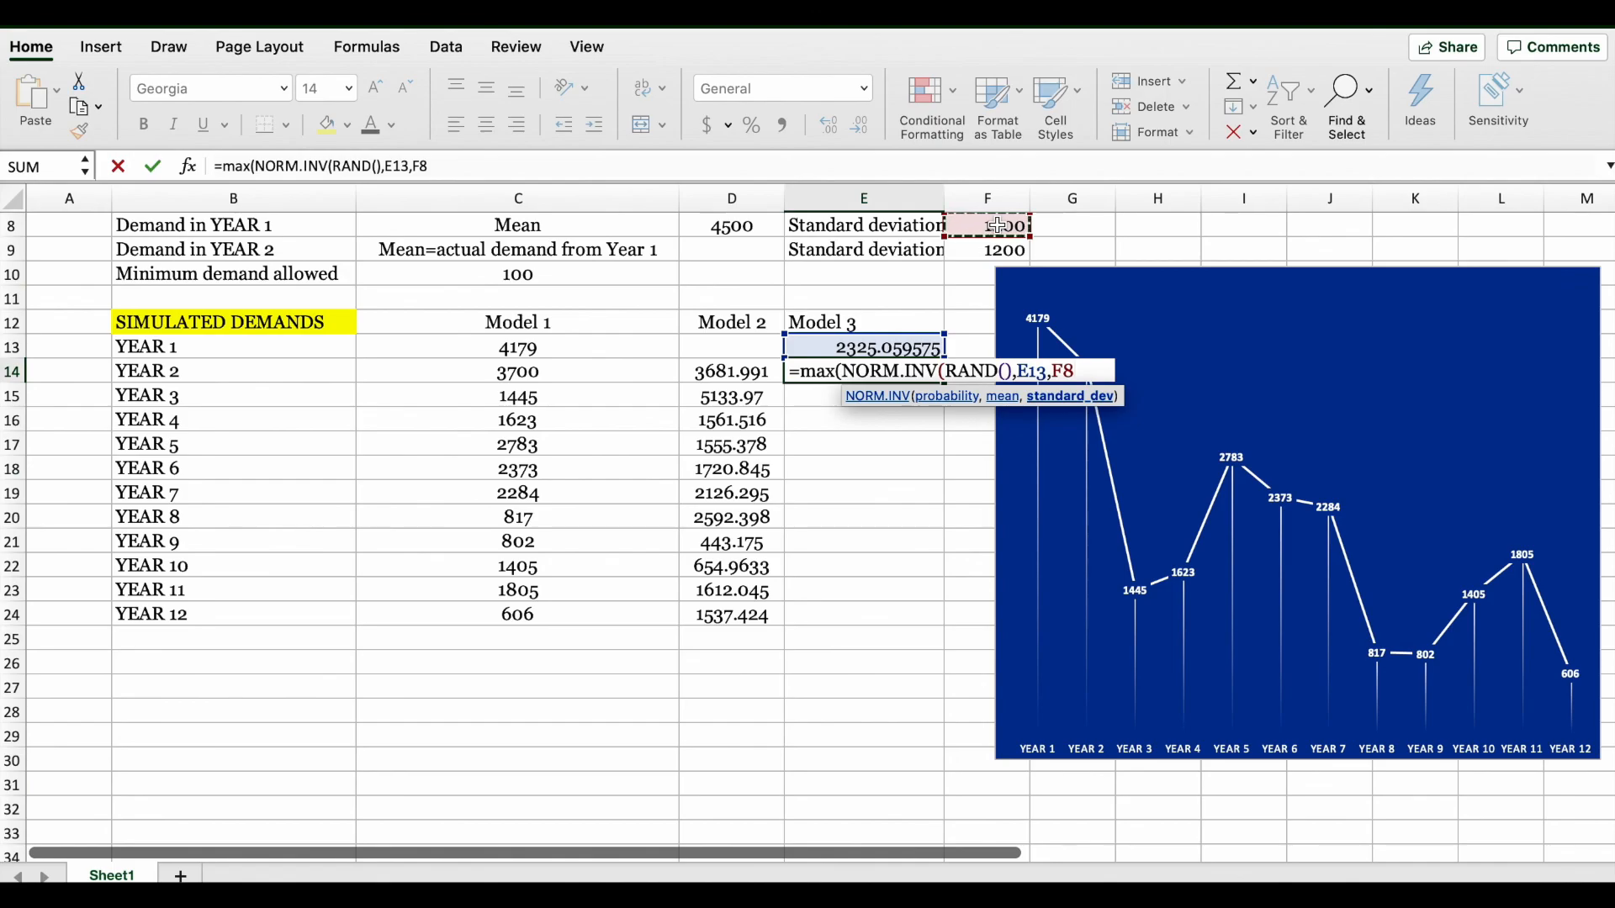
{"action": "type", "text": "*"}
{"action": "left_click", "coordinate": [848, 345]}
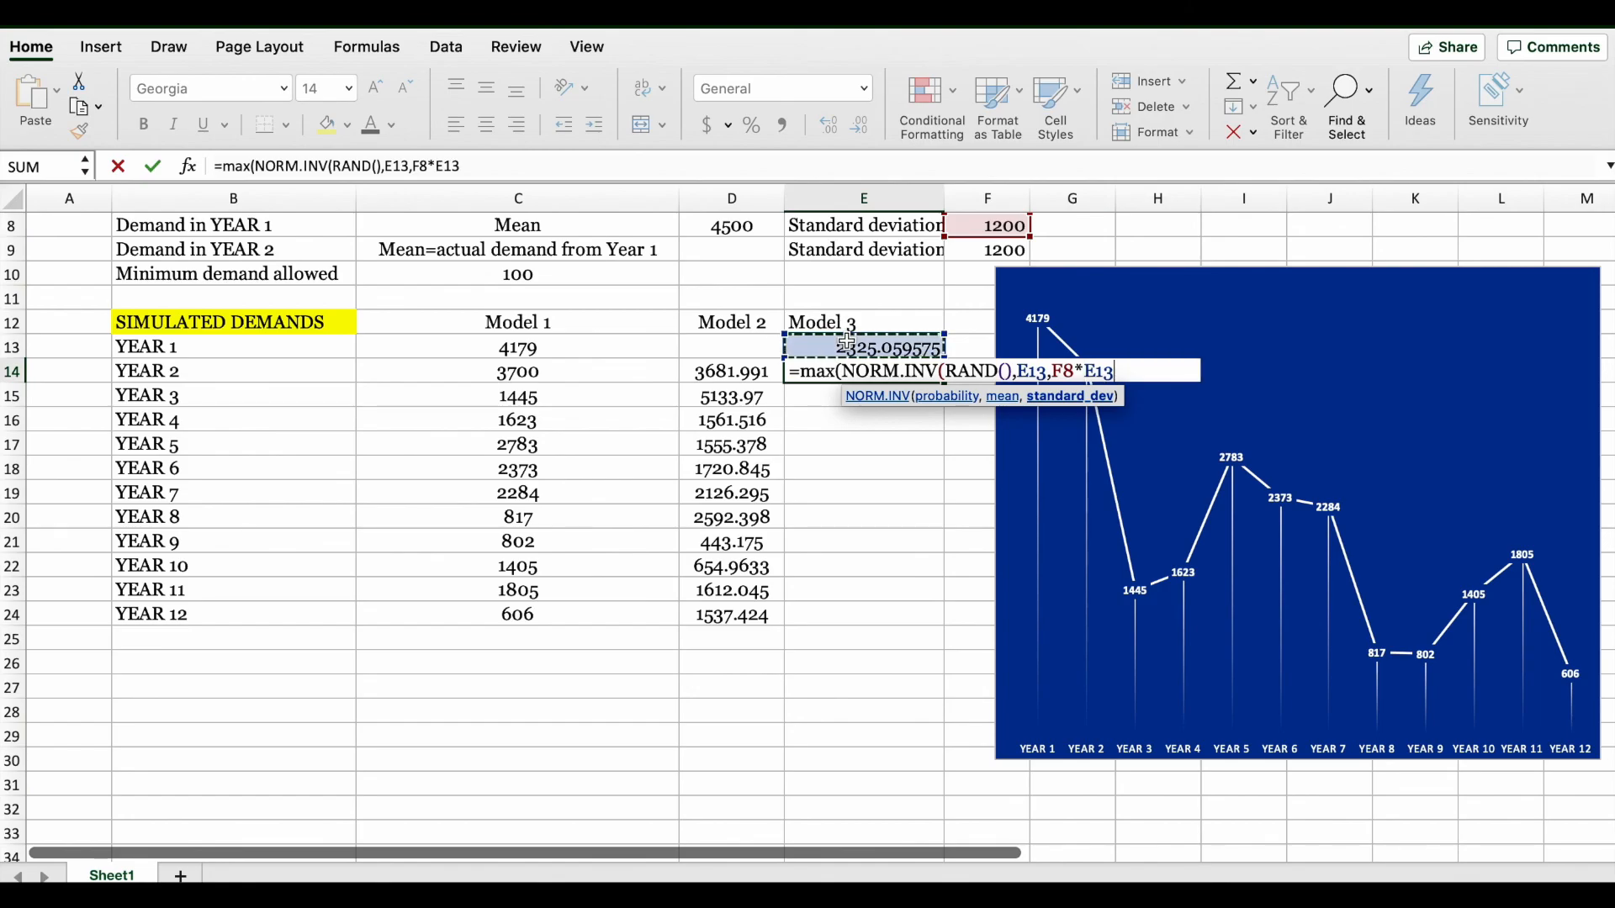
{"action": "type", "text": "/"}
{"action": "left_click", "coordinate": [747, 227]}
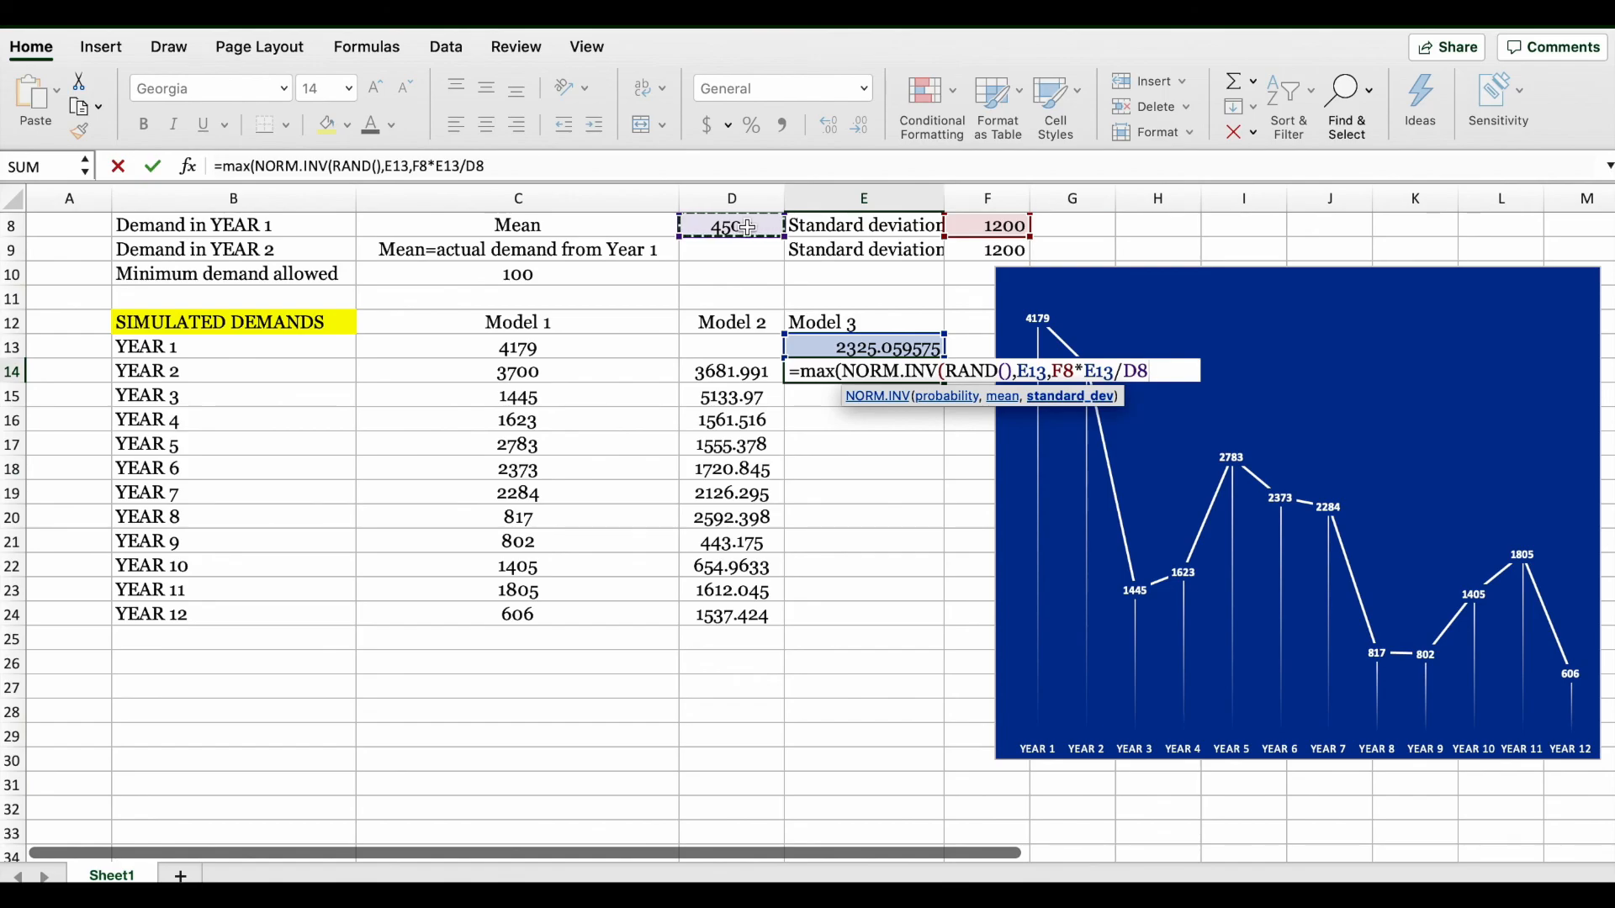
- Make the F8 and D8 references absolute as $F$8 and $D$8, and close the NORM.INV part of the E14 formula
{"action": "left_click", "coordinate": [1035, 373]}
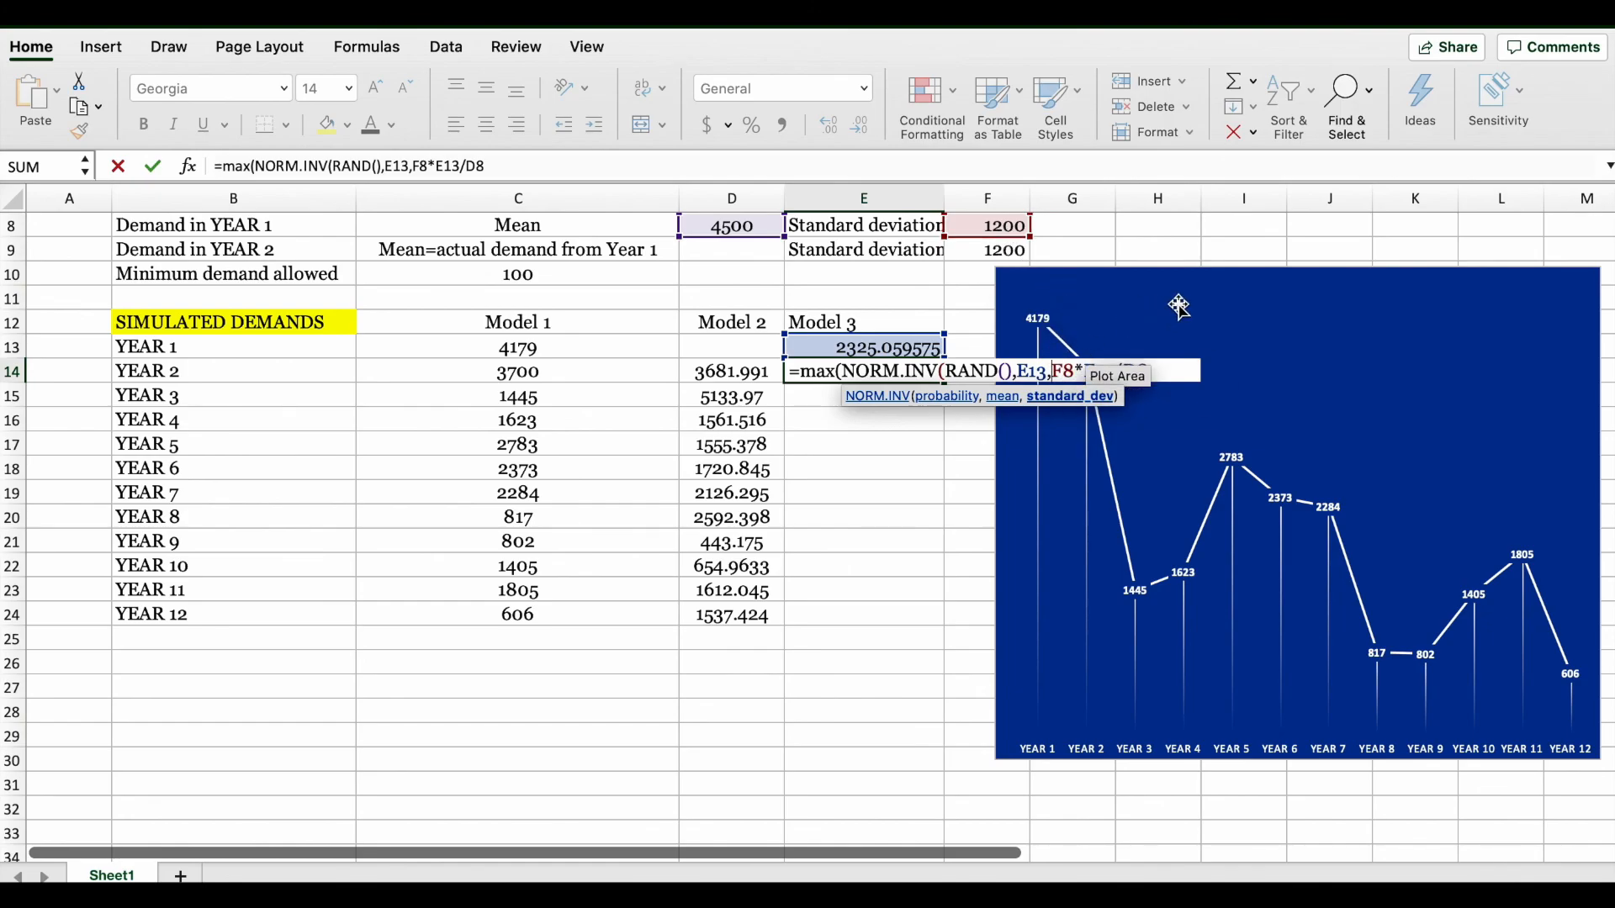
{"action": "type", "text": "$"}
{"action": "key", "text": "Right"}
{"action": "type", "text": "$"}
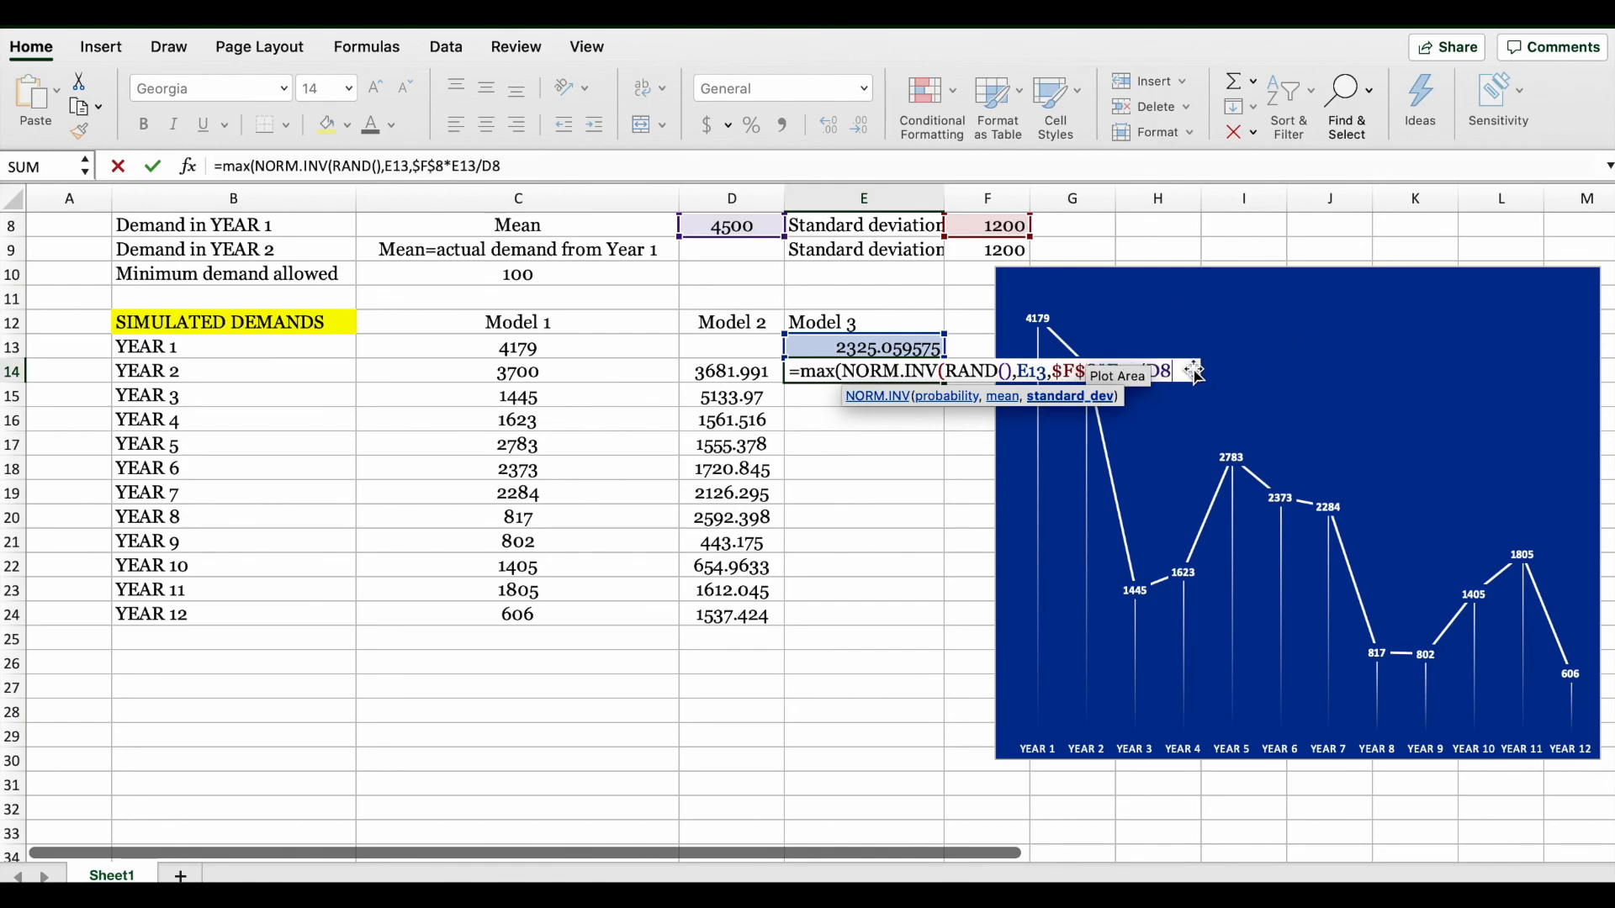
{"action": "left_click", "coordinate": [540, 164]}
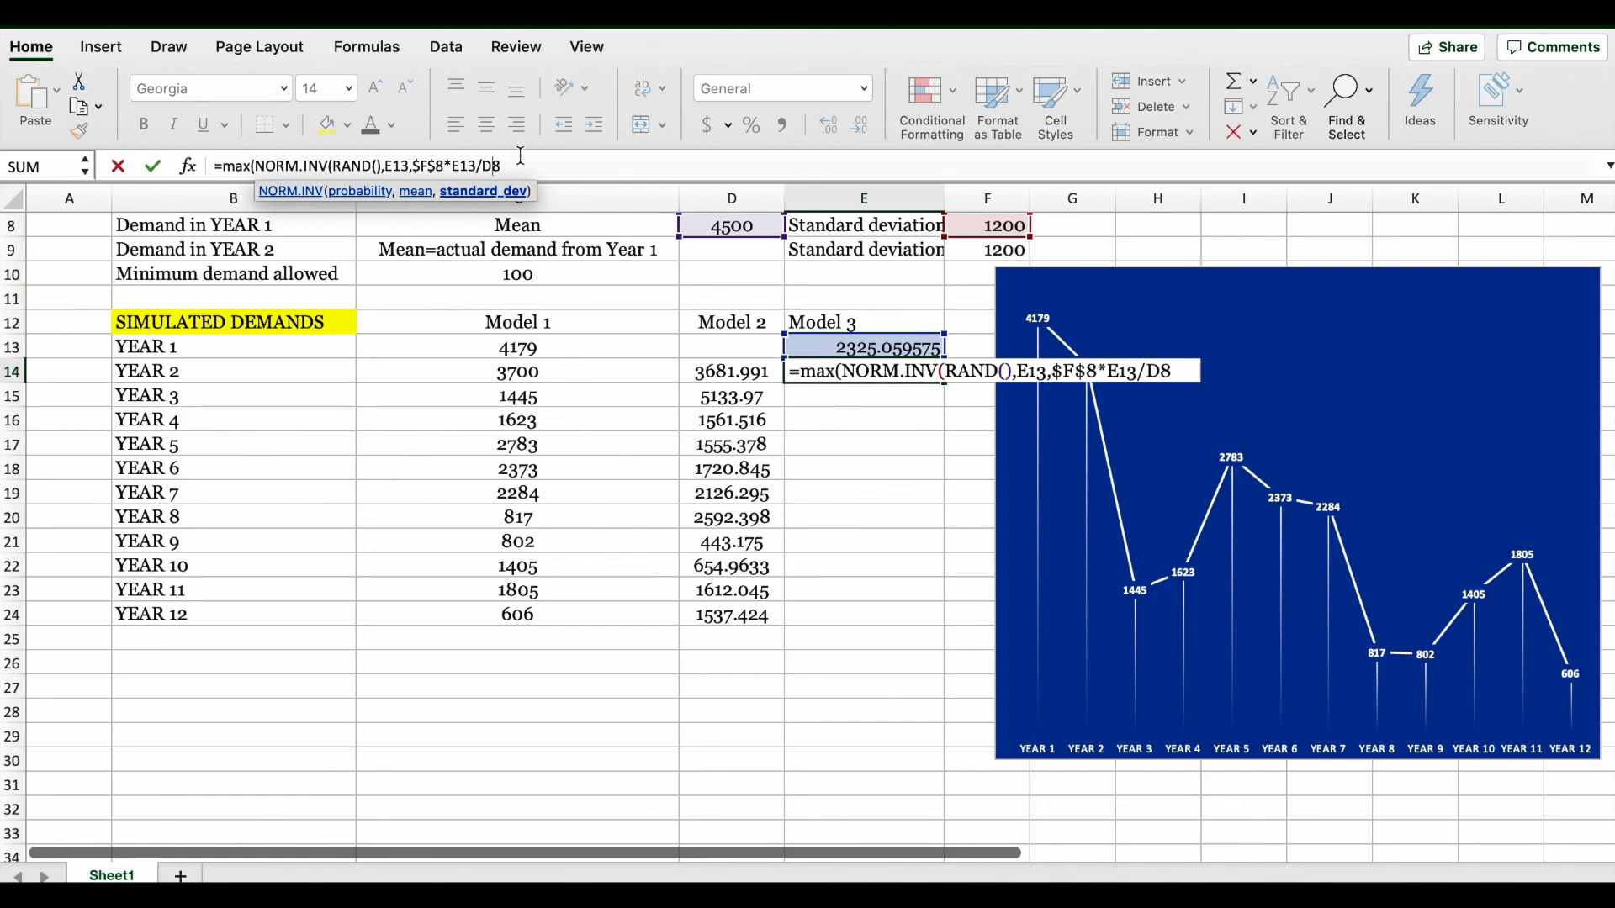
{"action": "type", "text": "$"}
{"action": "left_click", "coordinate": [483, 165]}
{"action": "type", "text": "$8)"}
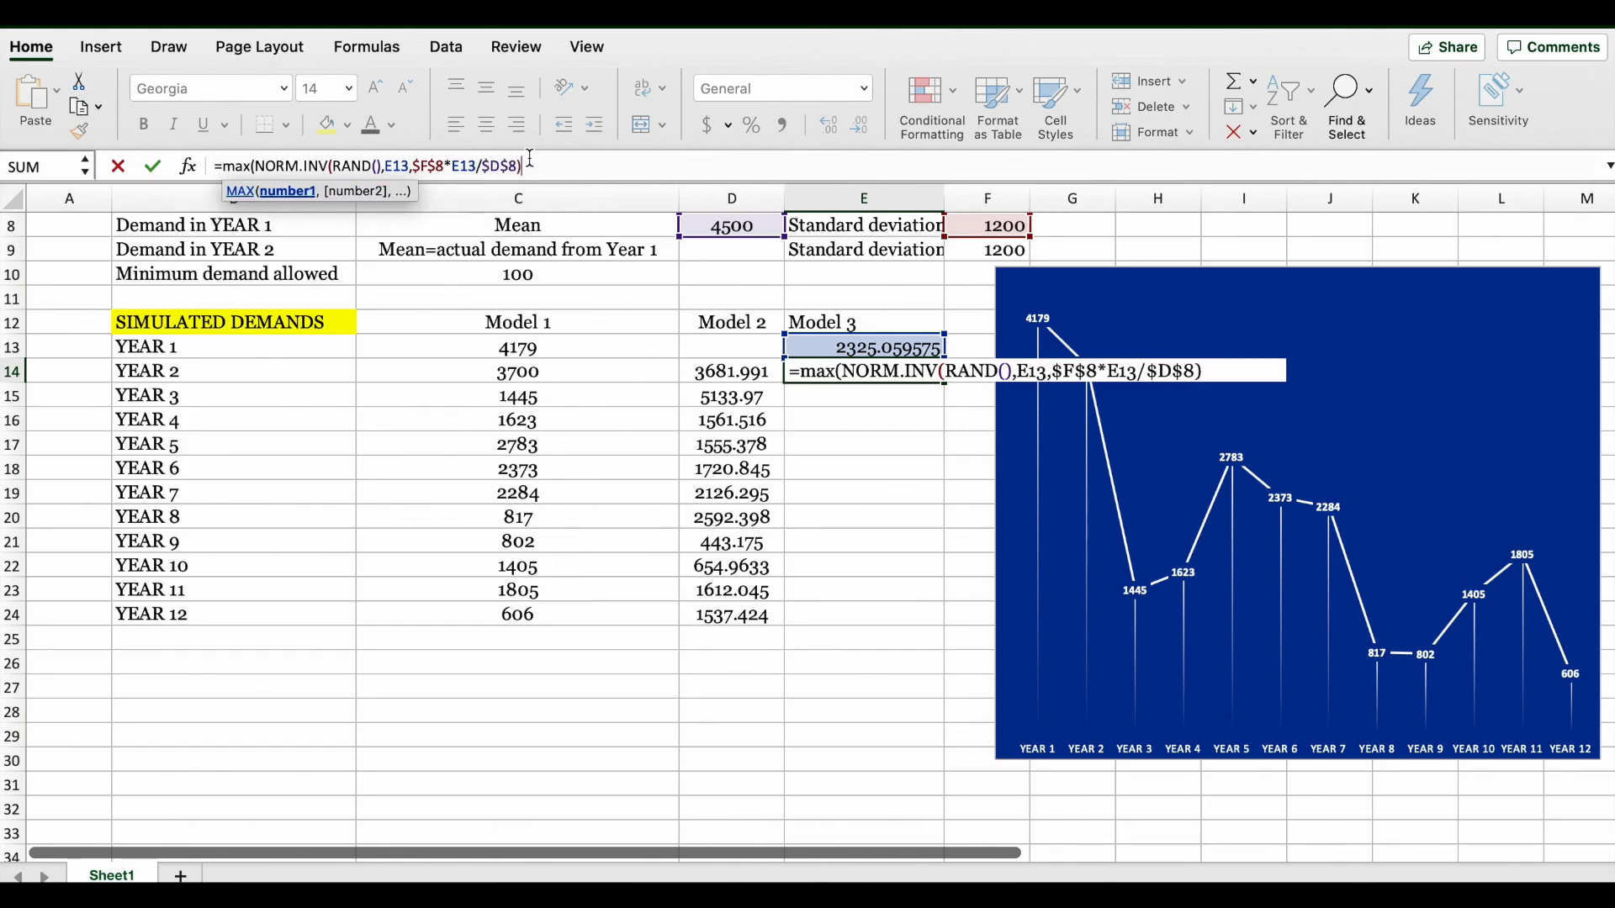
- Complete the E14 formula with the absolute minimum demand $C$10 as =MAX(NORM.INV(RAND(),E13,$F$8*E13/$D$8),$C$10)
{"action": "type", "text": ","}
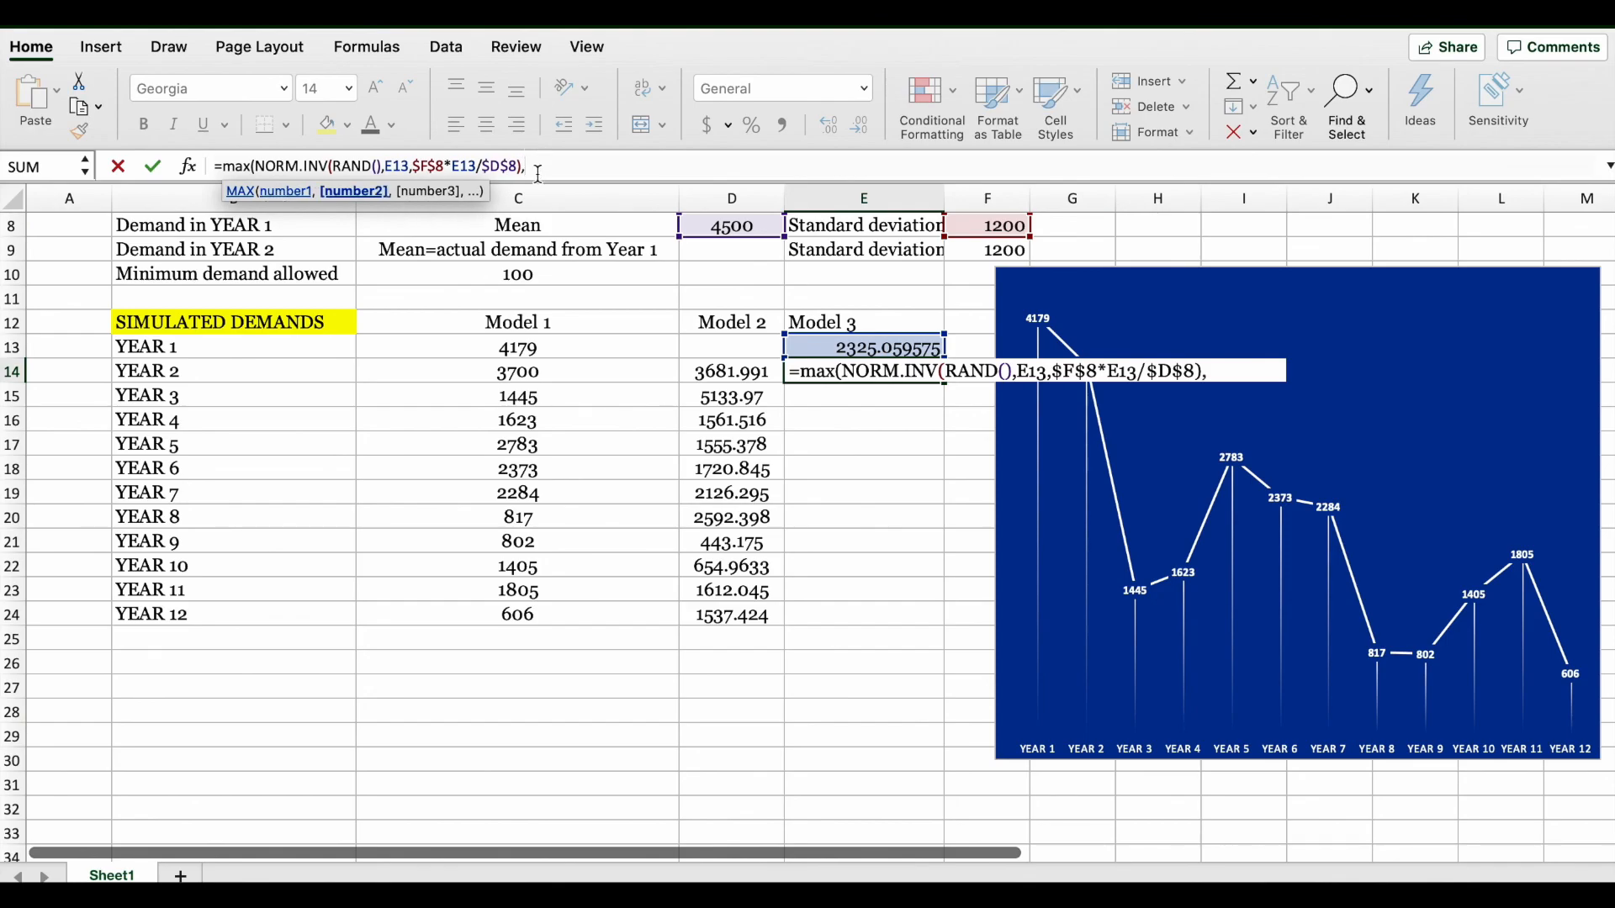
{"action": "left_click", "coordinate": [498, 280]}
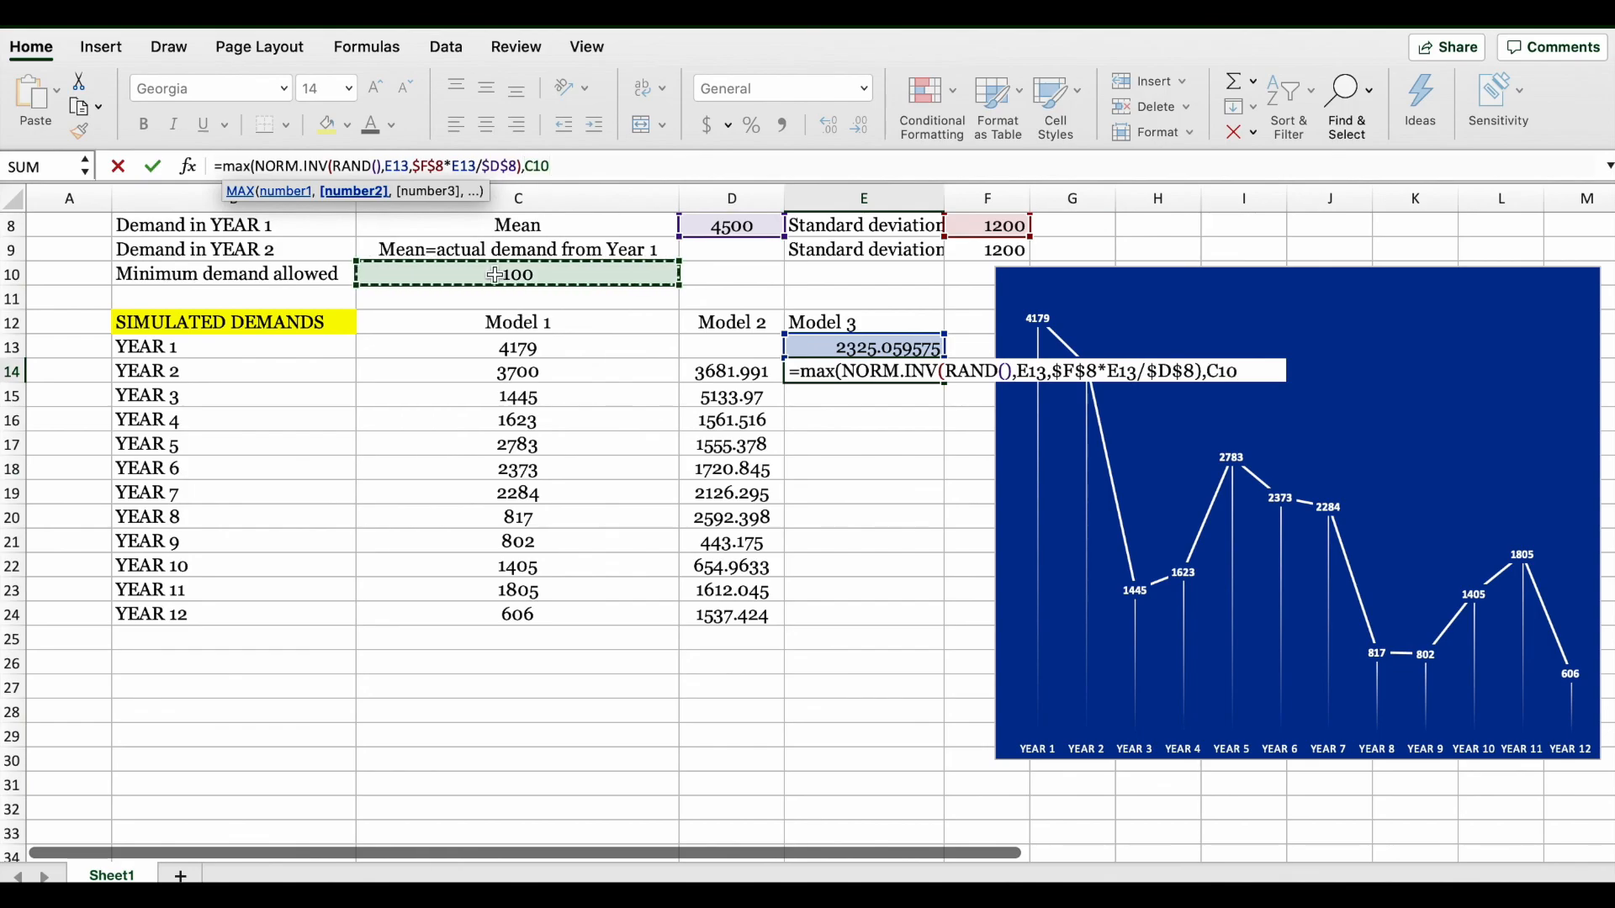
{"action": "key", "text": "Left"}
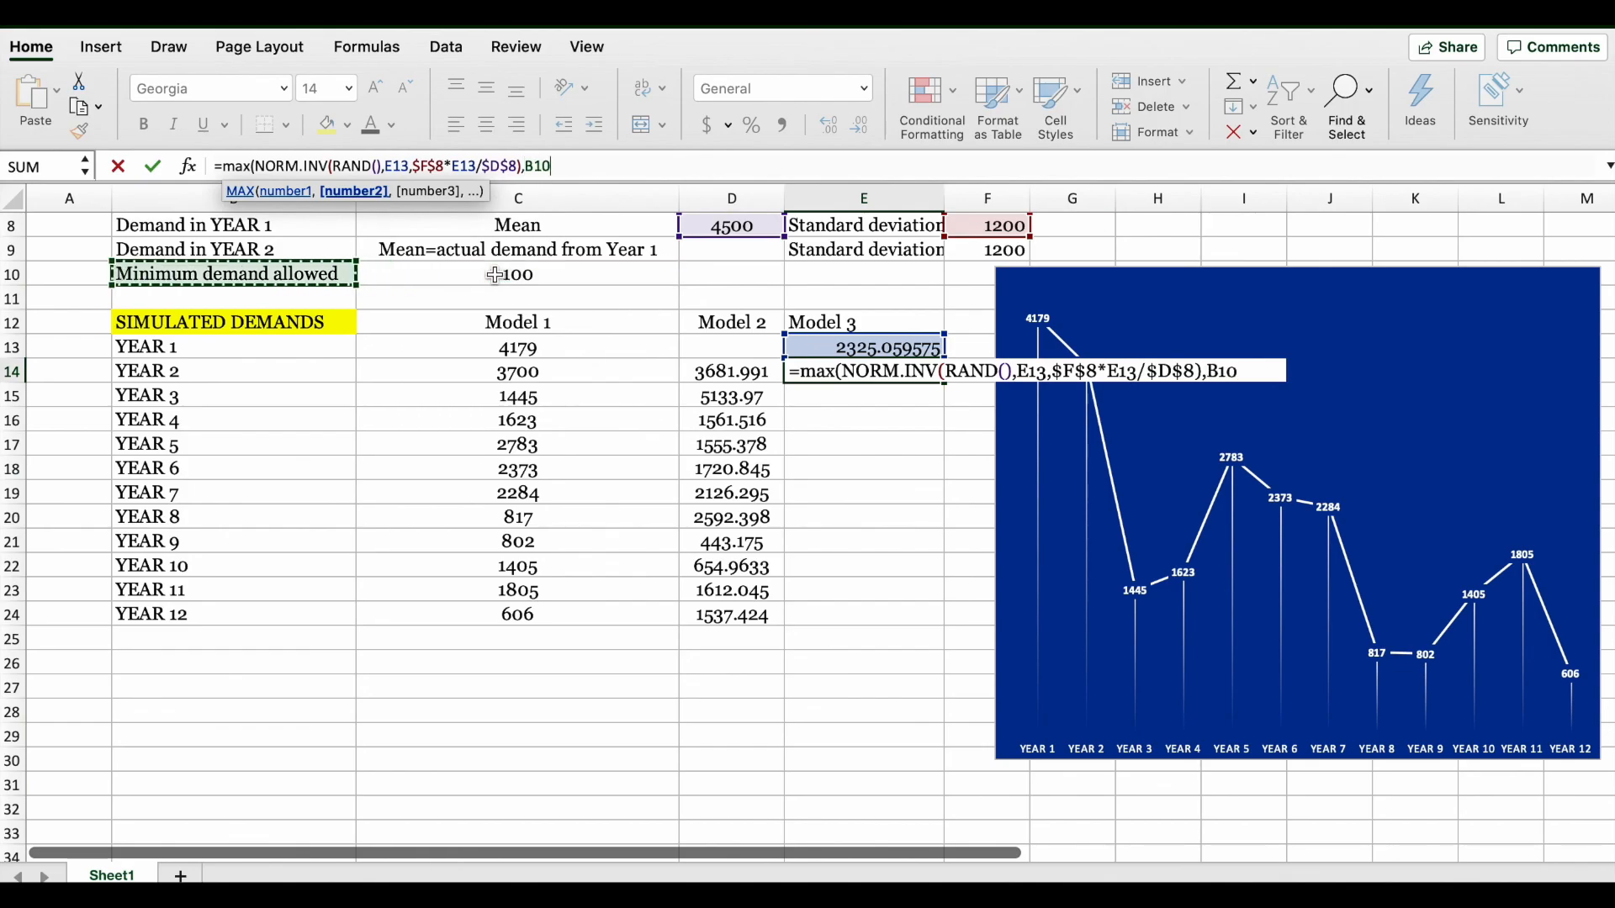
{"action": "key", "text": "Left"}
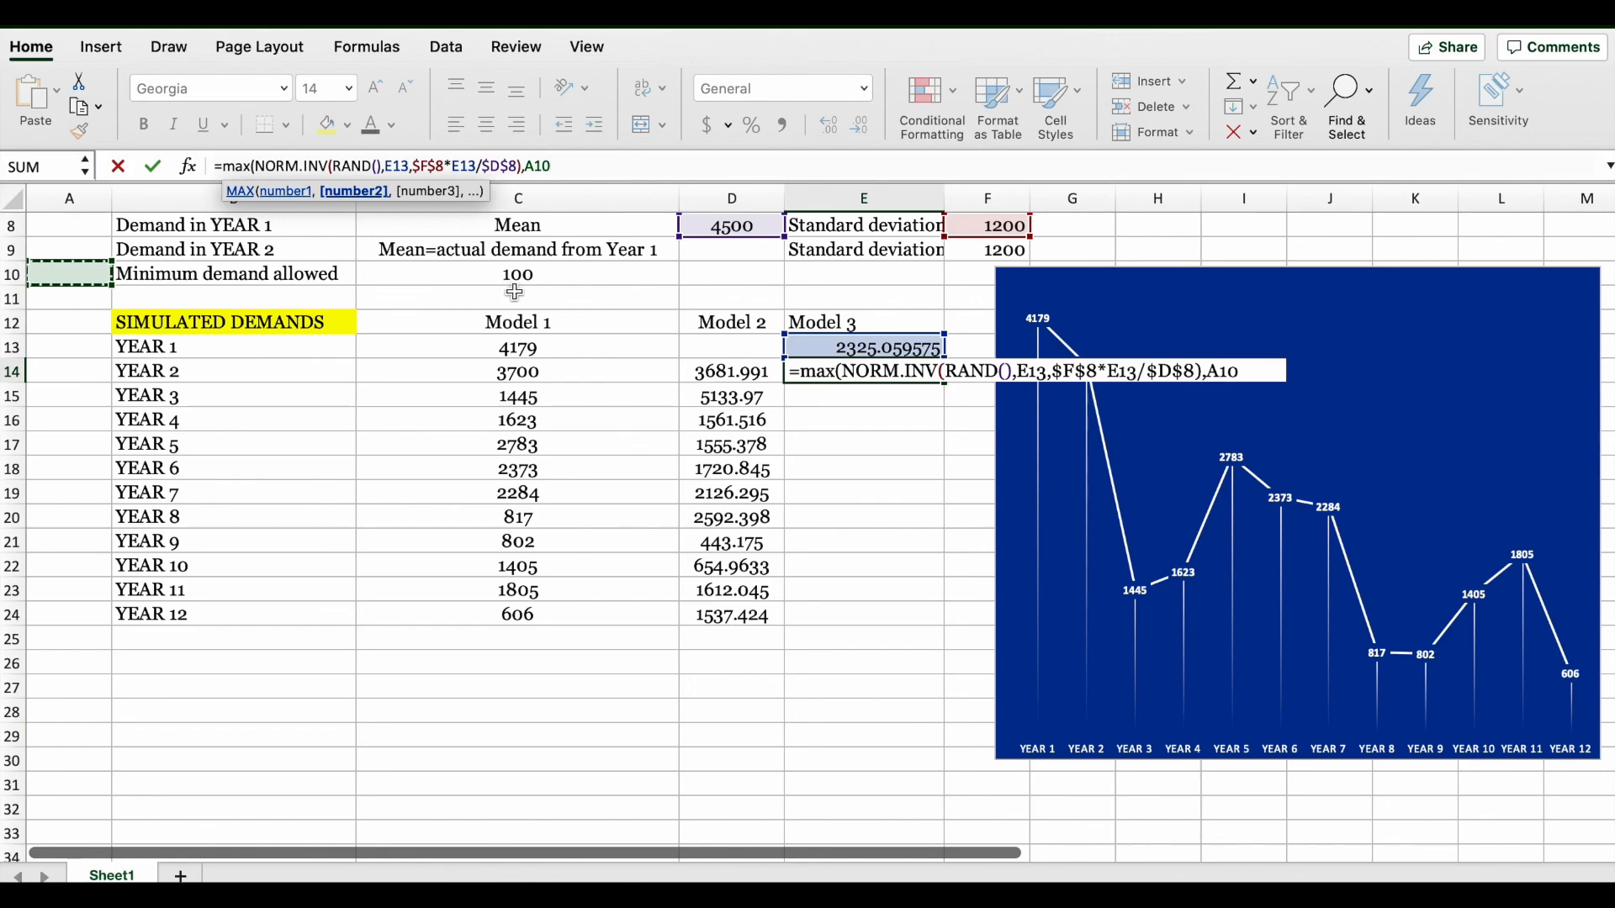
{"action": "left_click", "coordinate": [517, 271]}
{"action": "left_click", "coordinate": [530, 166]}
{"action": "type", "text": "$"}
{"action": "key", "text": "Right"}
{"action": "type", "text": "$8"}
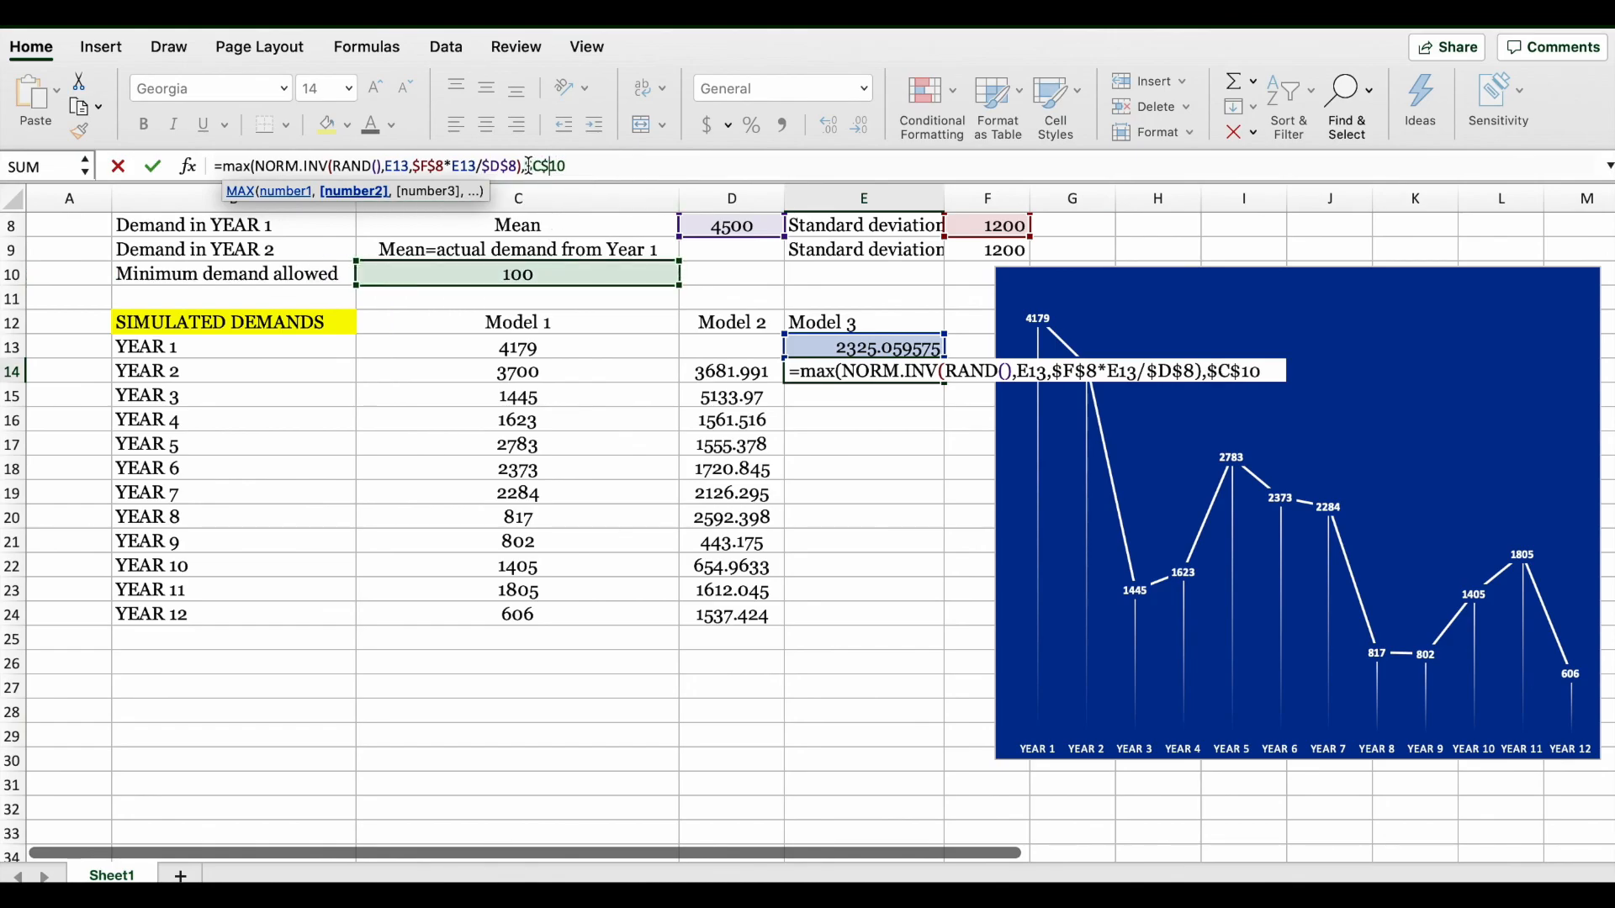
{"action": "type", "text": ")"}
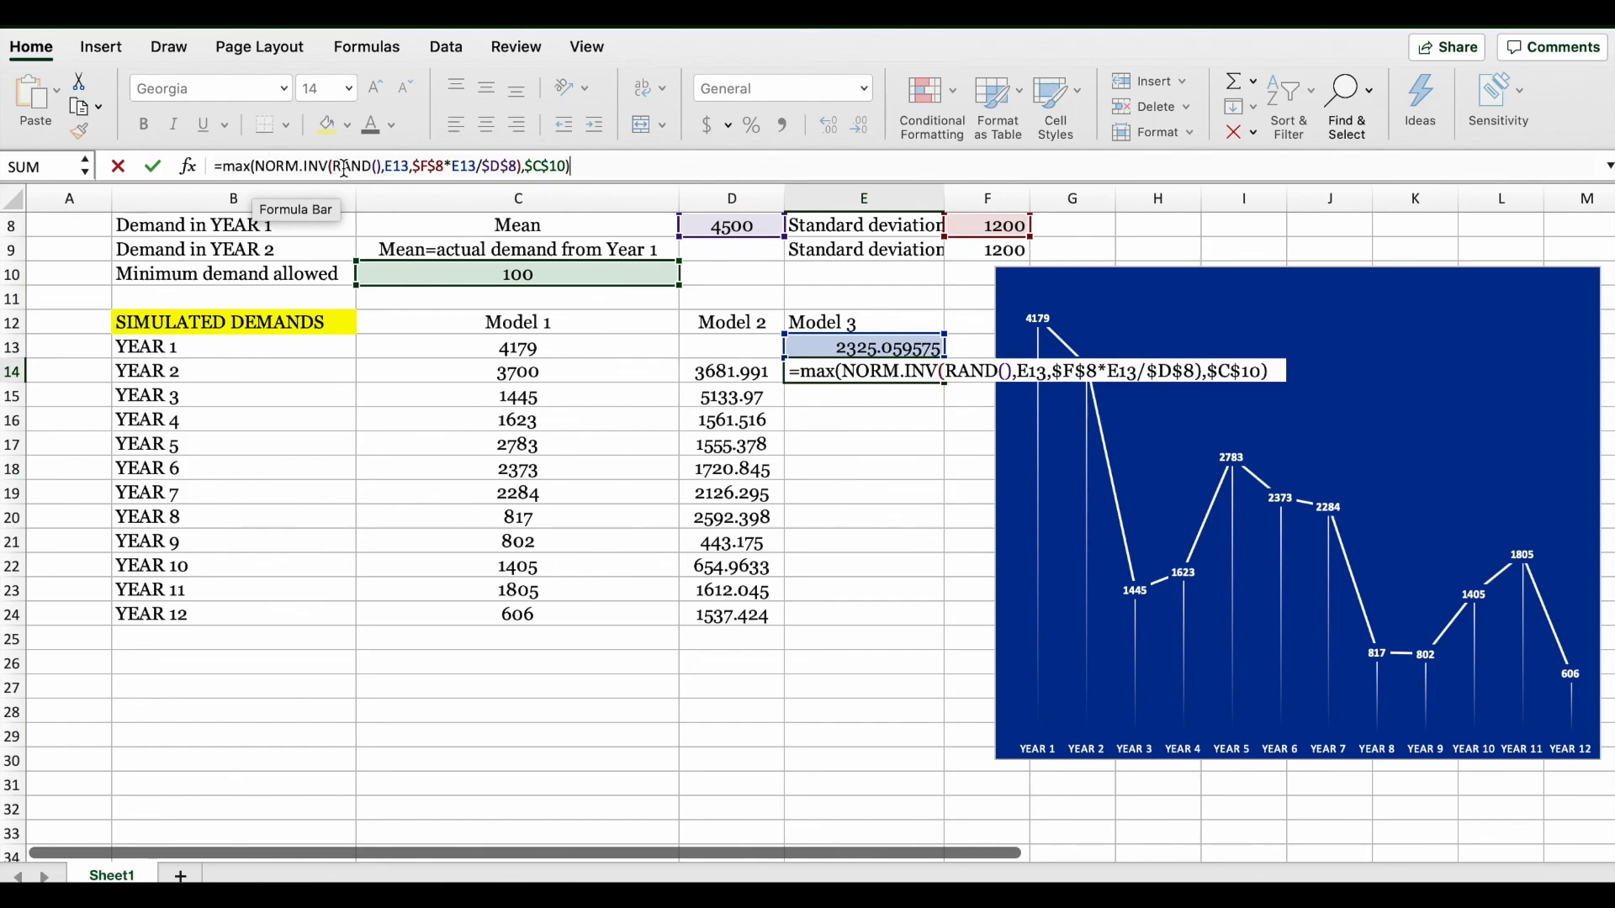
{"action": "left_click", "coordinate": [399, 168]}
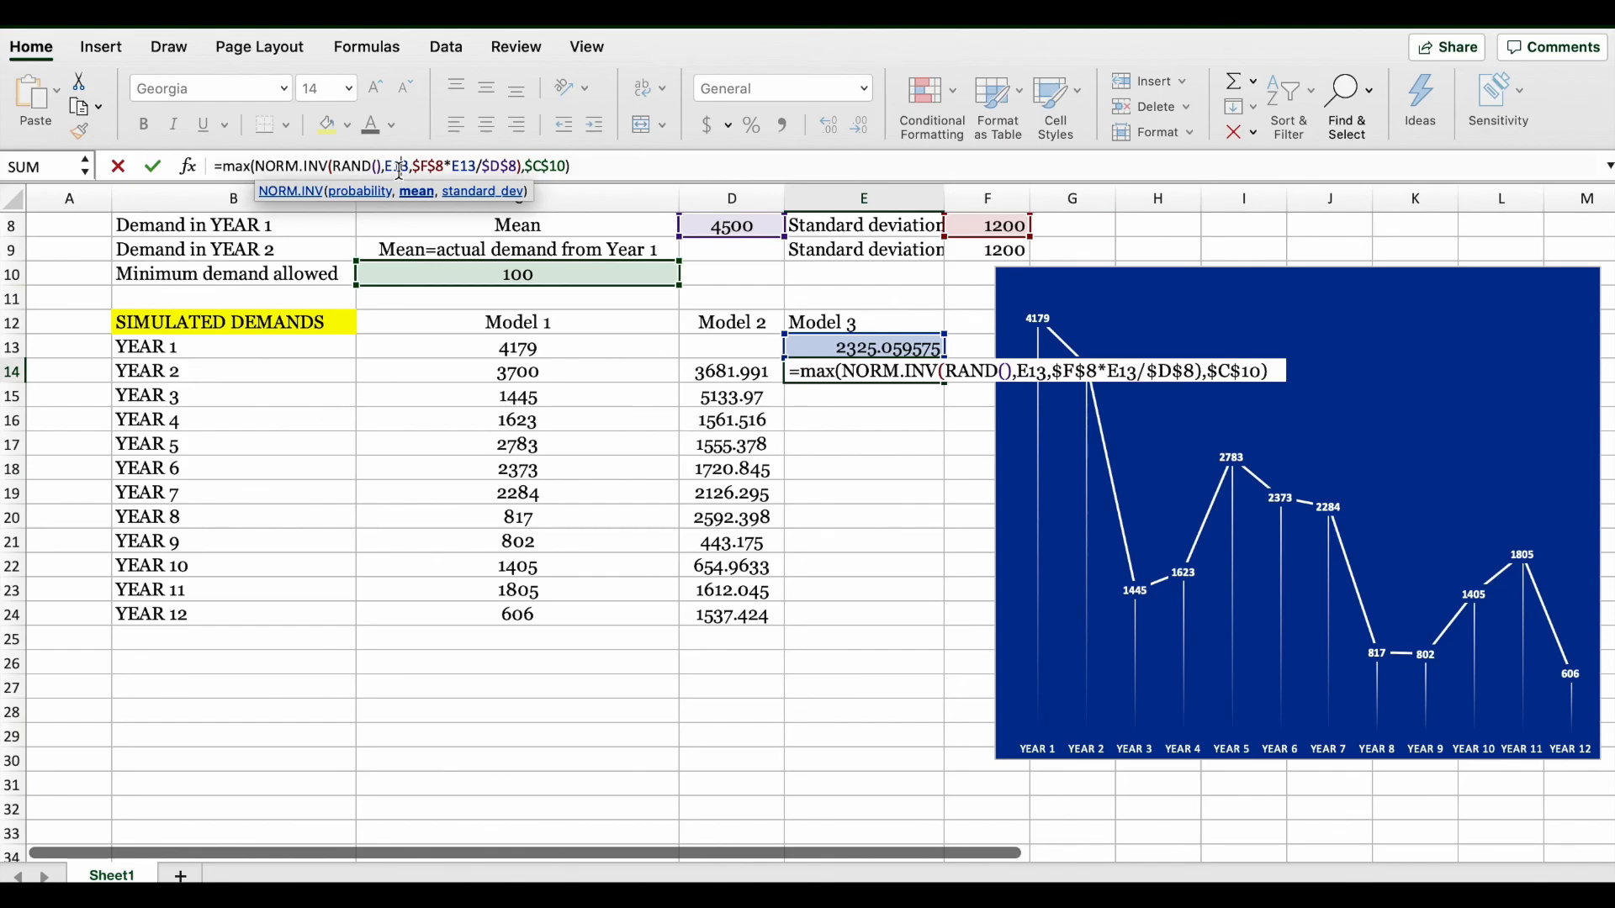
{"action": "left_click", "coordinate": [435, 165]}
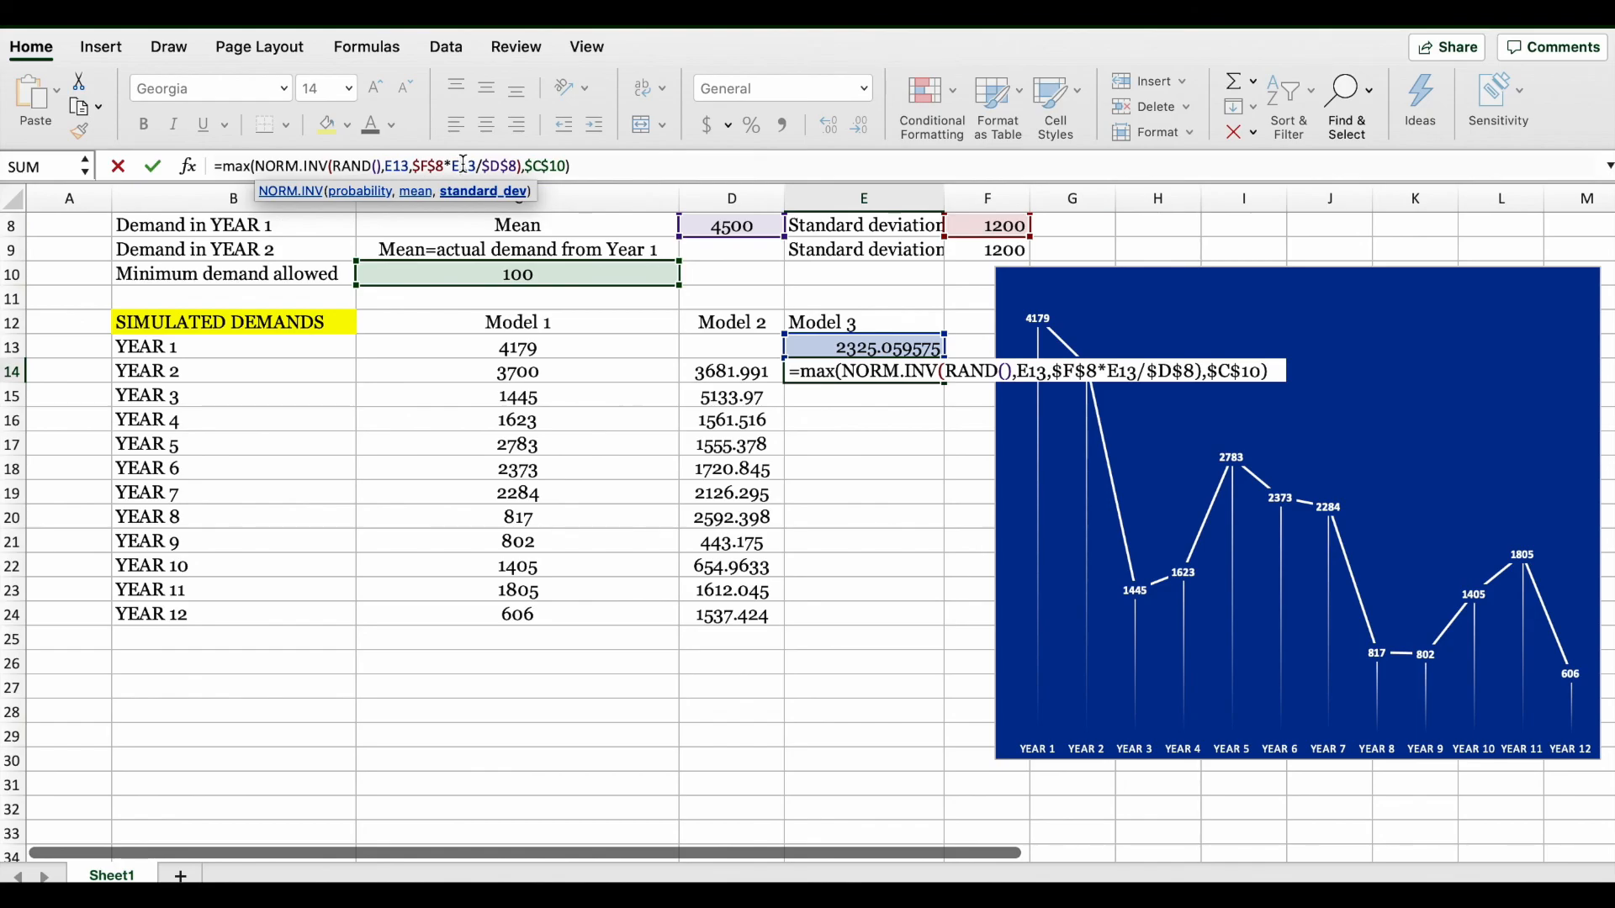
{"action": "left_click", "coordinate": [538, 166]}
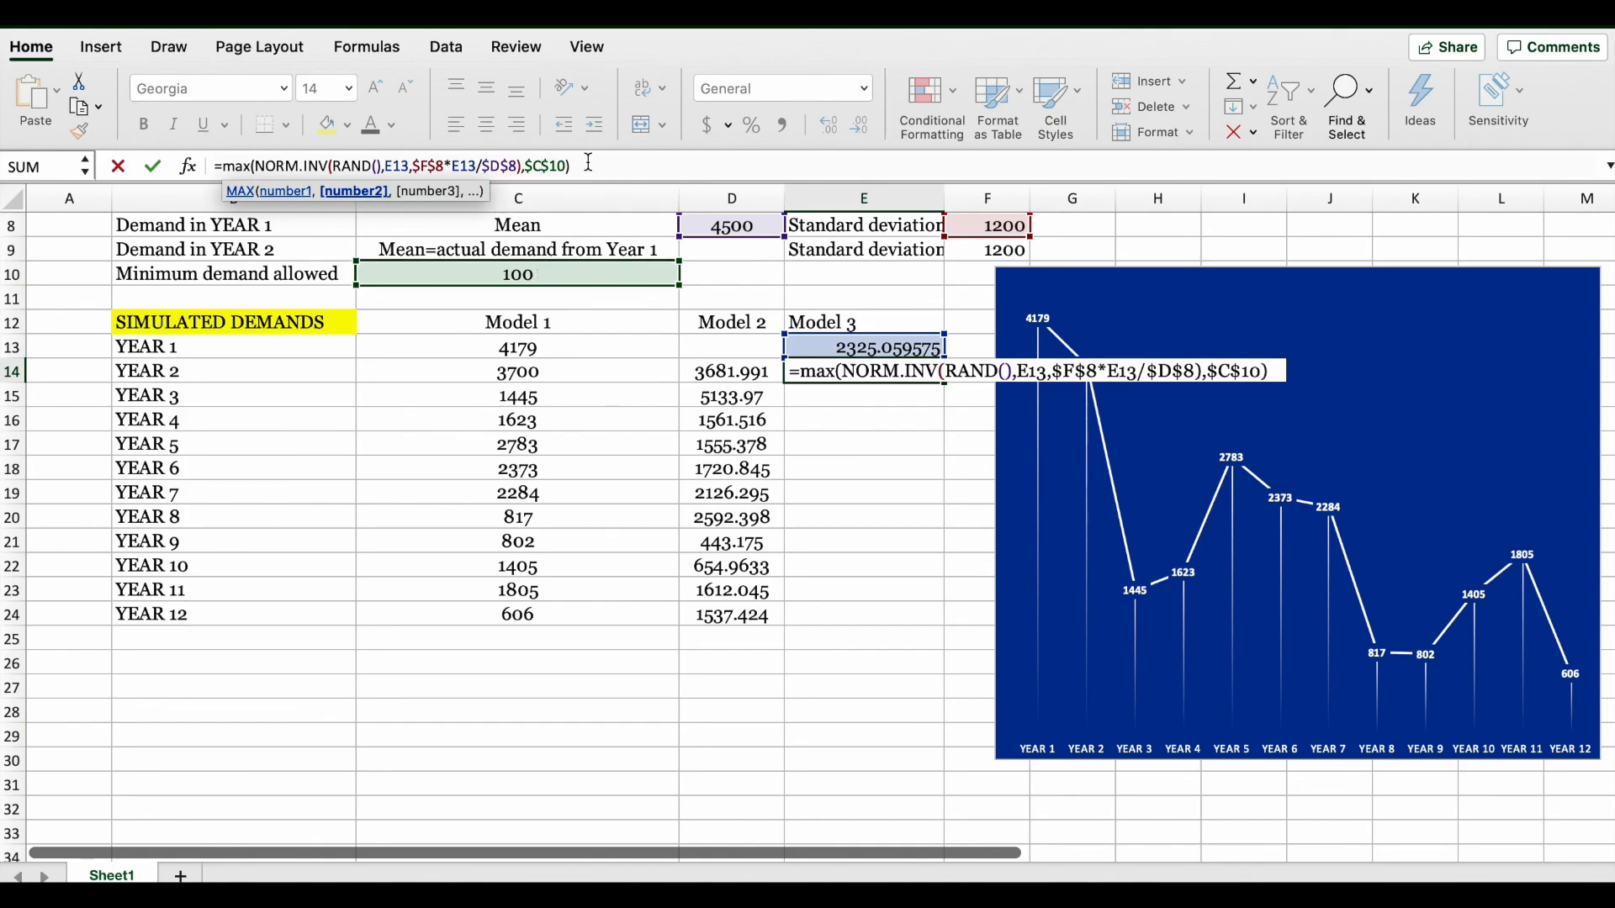
{"action": "key", "text": "Return"}
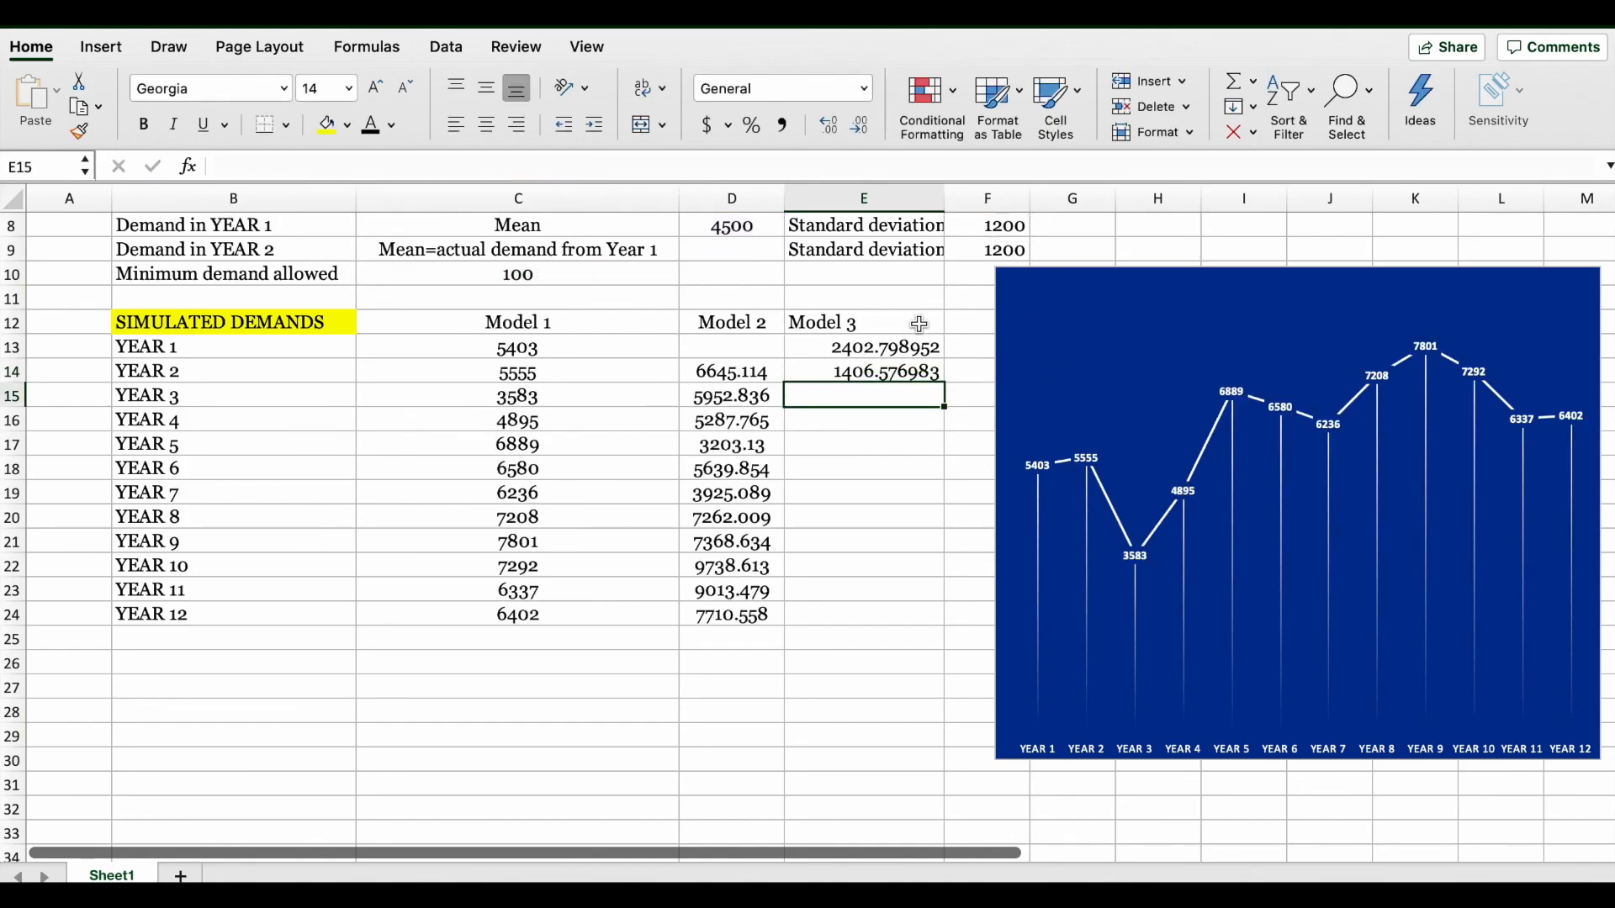
- Fill the Model 3 formula from E14 down to E24 for YEAR 2 to YEAR 12
{"action": "left_click", "coordinate": [885, 375]}
{"action": "left_click_drag", "start_coordinate": [944, 383], "coordinate": [944, 622]}
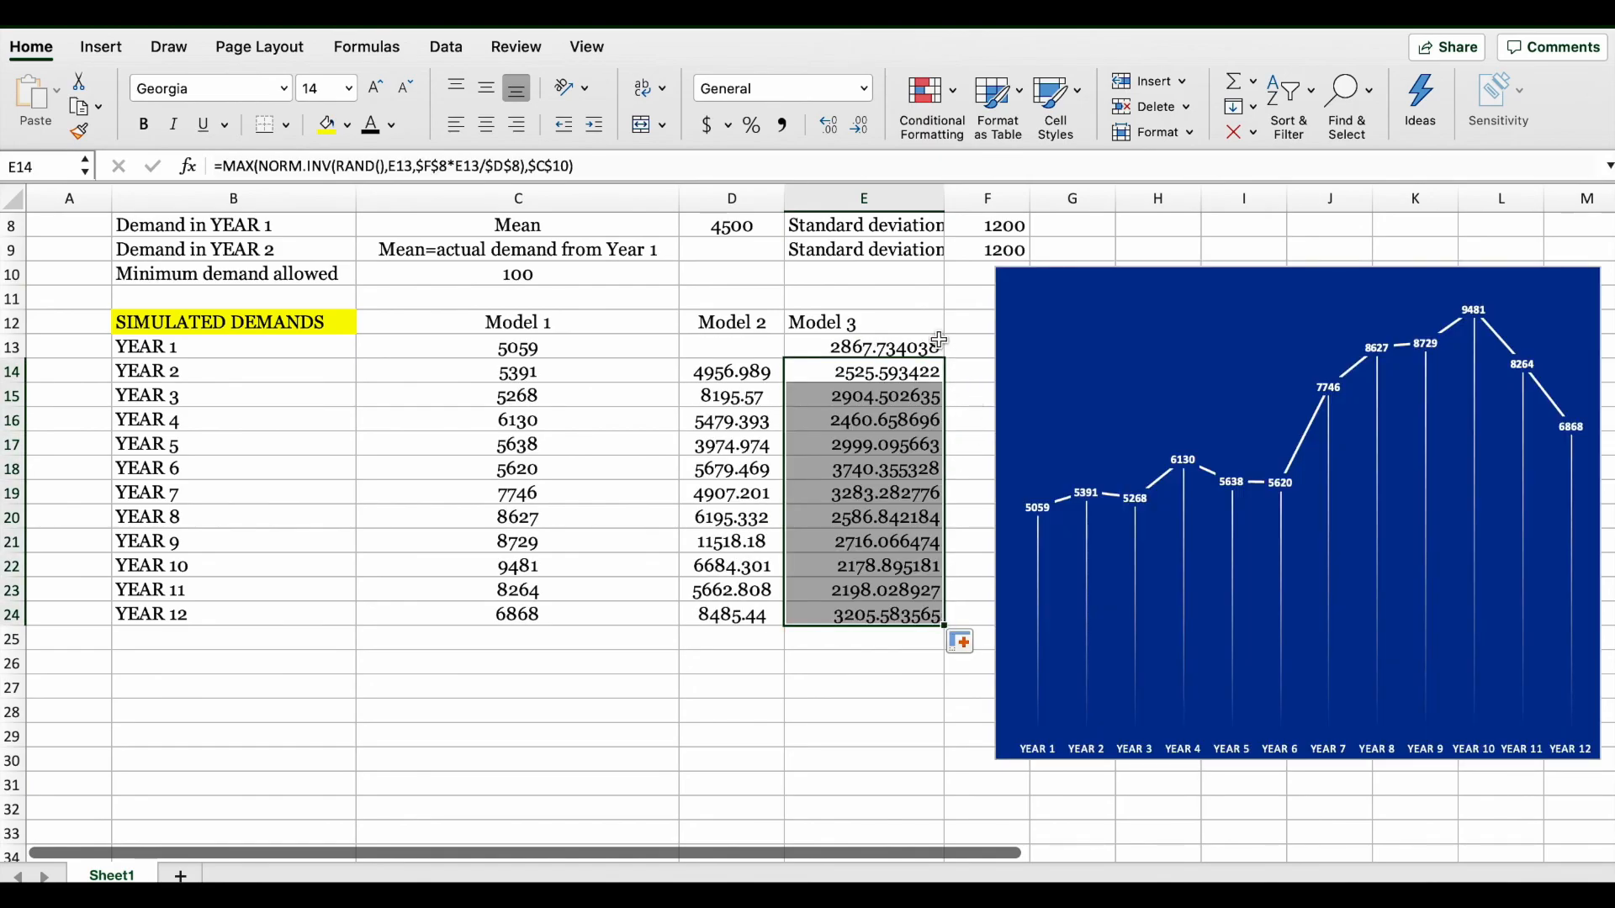
{"action": "left_click", "coordinate": [655, 681]}
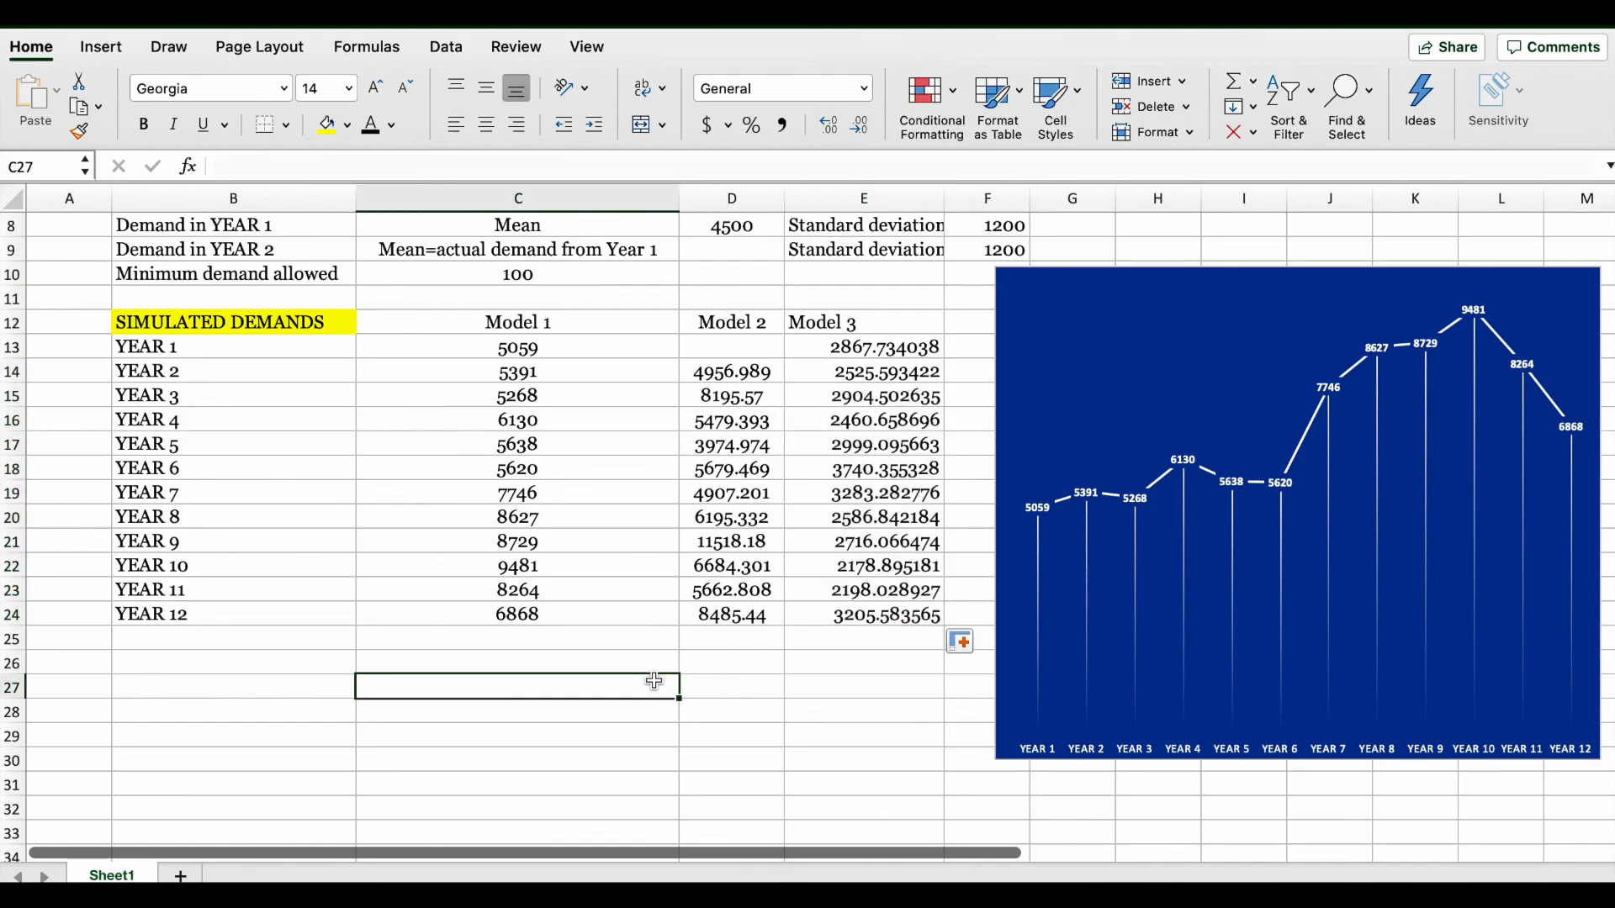
- Format the Model 3 demands in E13:E24 as whole numbers without decimals
{"action": "left_click_drag", "start_coordinate": [721, 345], "coordinate": [925, 619]}
{"action": "left_click", "coordinate": [863, 129]}
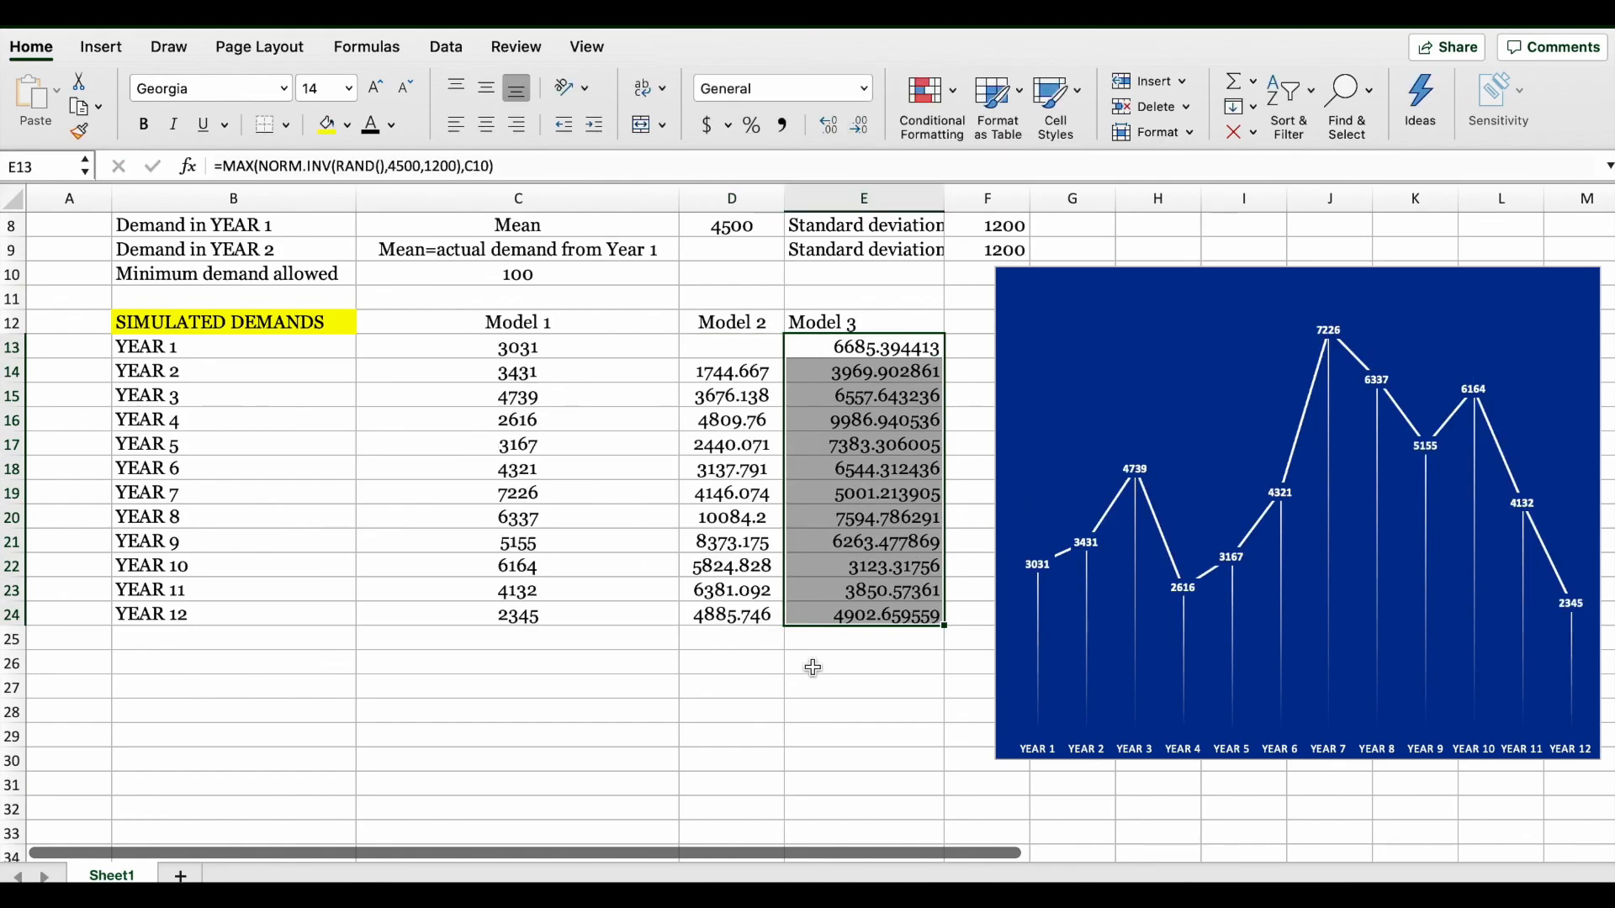
{"action": "left_click", "coordinate": [861, 128]}
{"action": "left_click", "coordinate": [862, 128]}
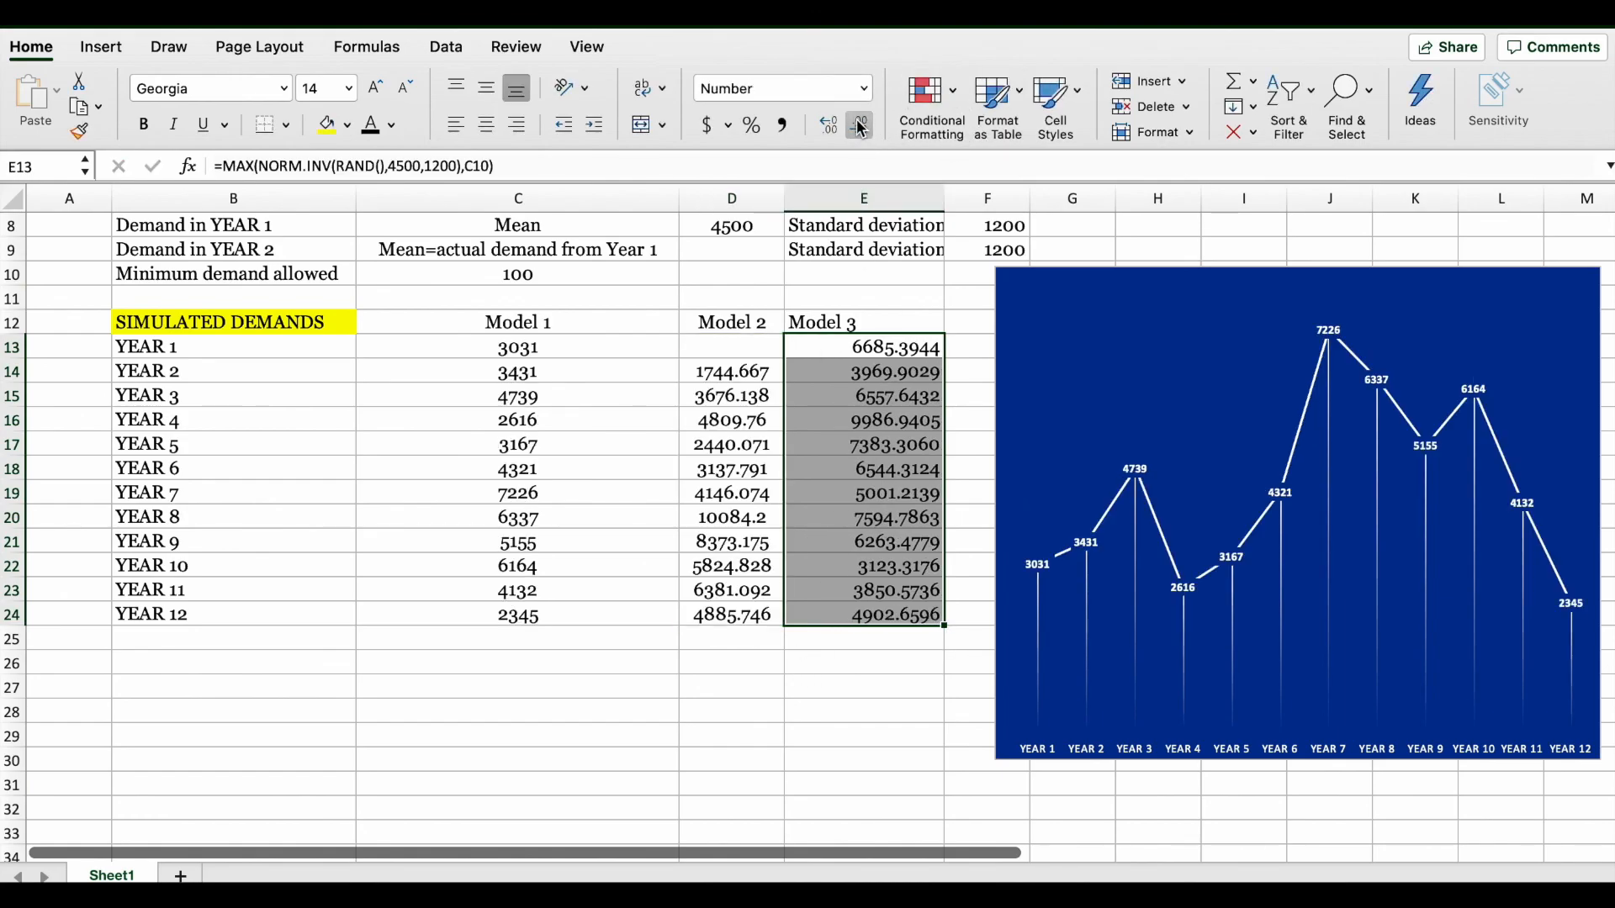
{"action": "left_click", "coordinate": [861, 127]}
{"action": "left_click", "coordinate": [861, 128]}
{"action": "left_click", "coordinate": [861, 128]}
{"action": "left_click", "coordinate": [861, 127]}
- Format the Model 2 demands in D14:D24 as whole numbers without decimals
{"action": "left_click_drag", "start_coordinate": [750, 370], "coordinate": [756, 606]}
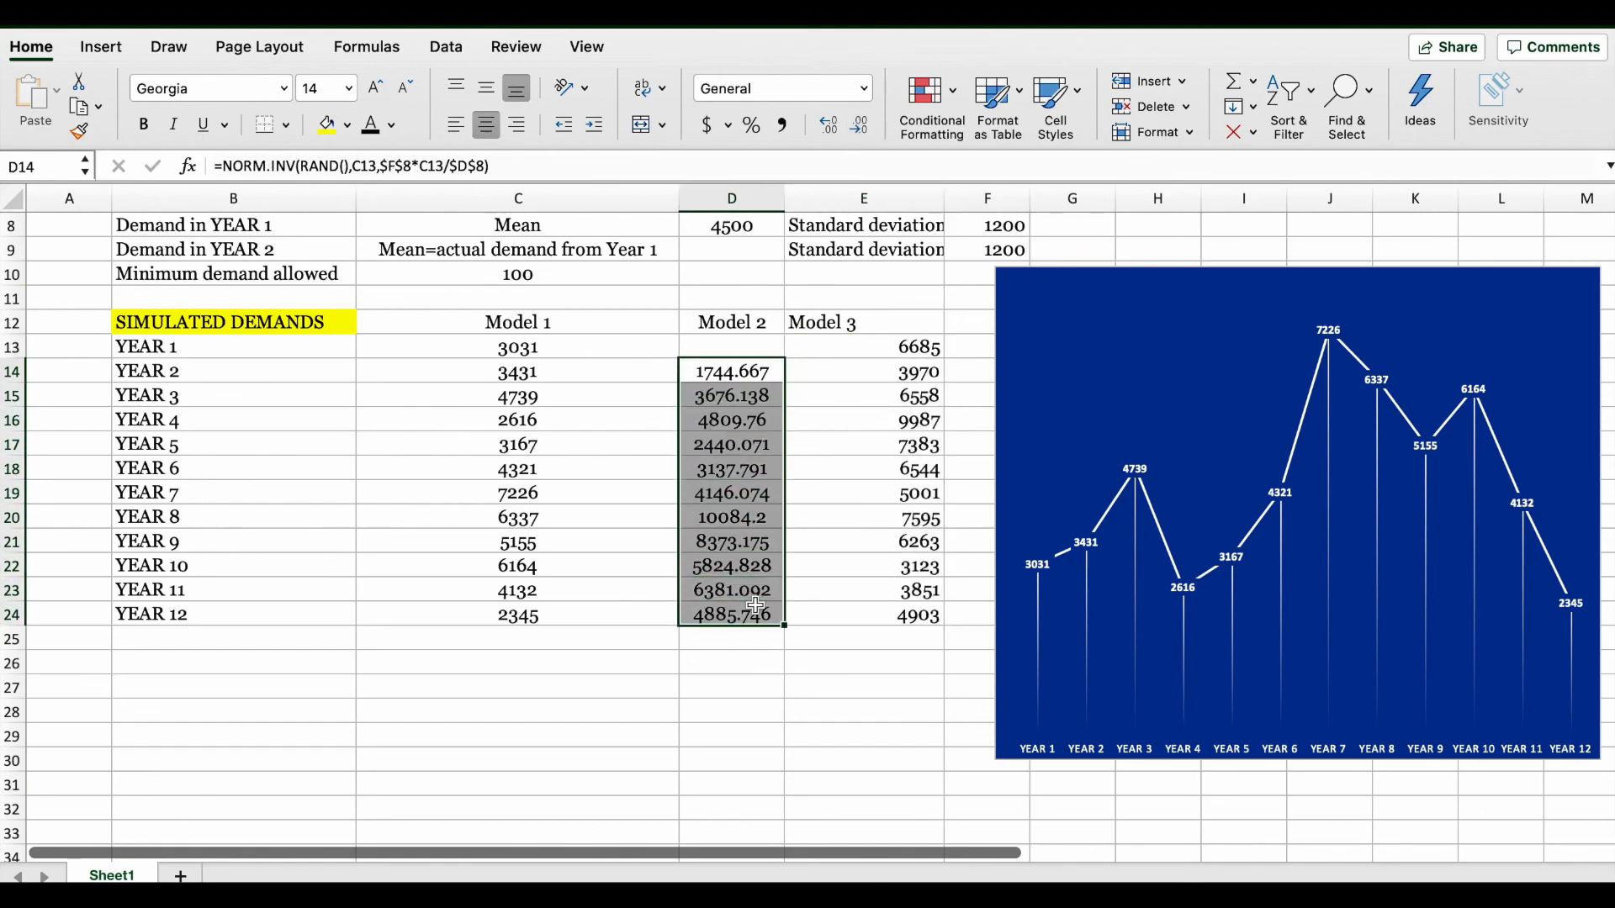
{"action": "left_click", "coordinate": [858, 127]}
{"action": "left_click", "coordinate": [858, 128]}
{"action": "left_click", "coordinate": [858, 128]}
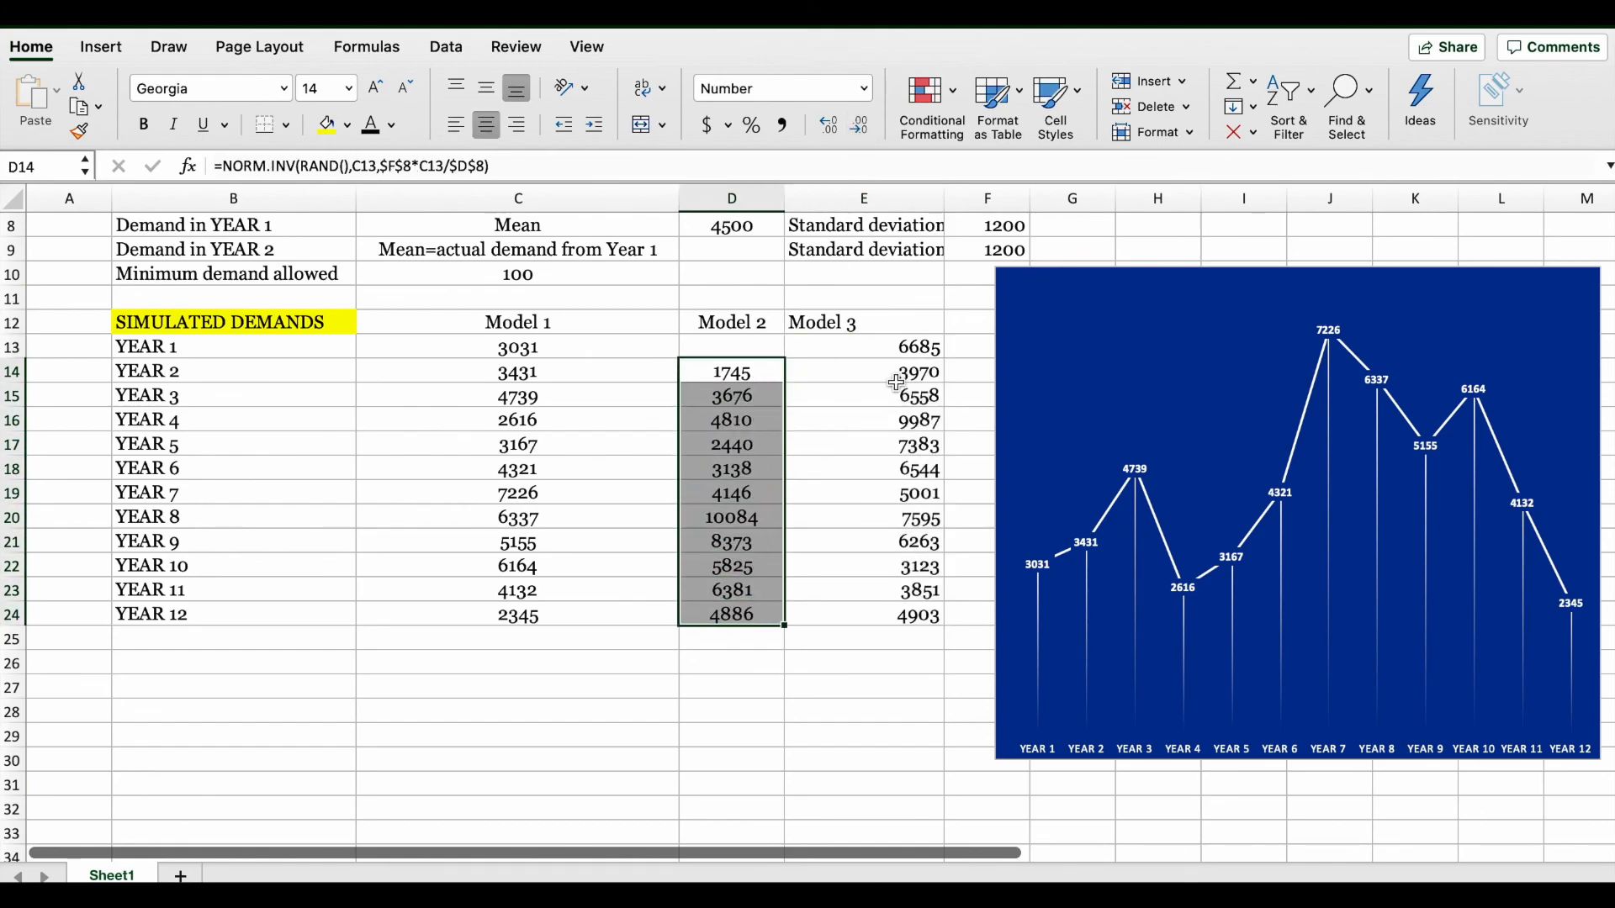
{"action": "left_click", "coordinate": [886, 348]}
{"action": "left_click", "coordinate": [881, 631]}
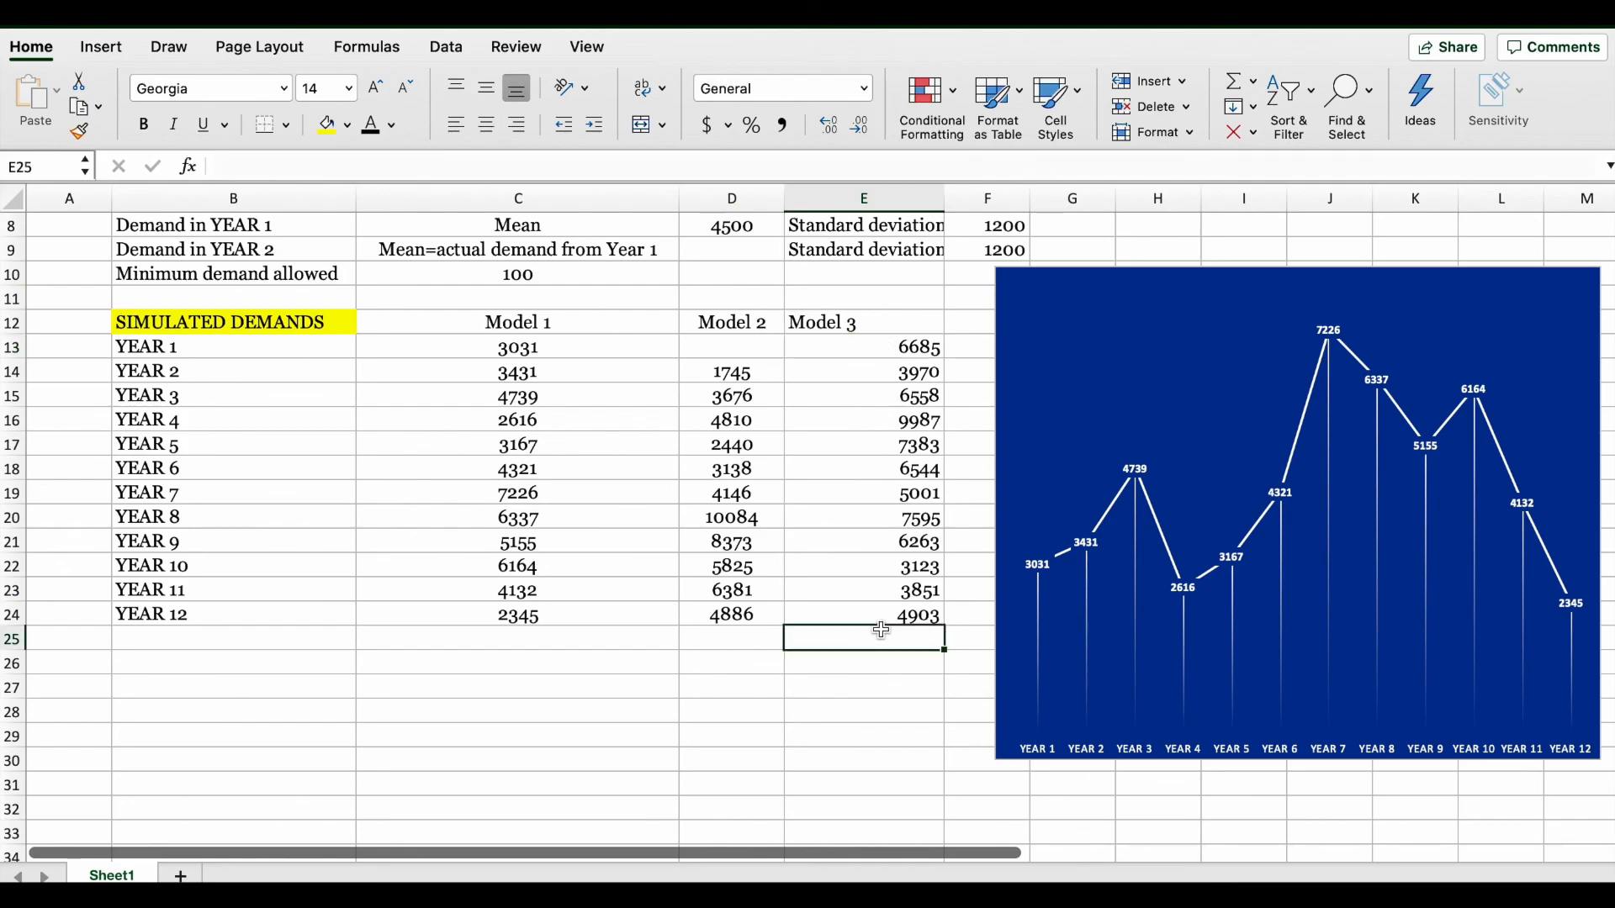